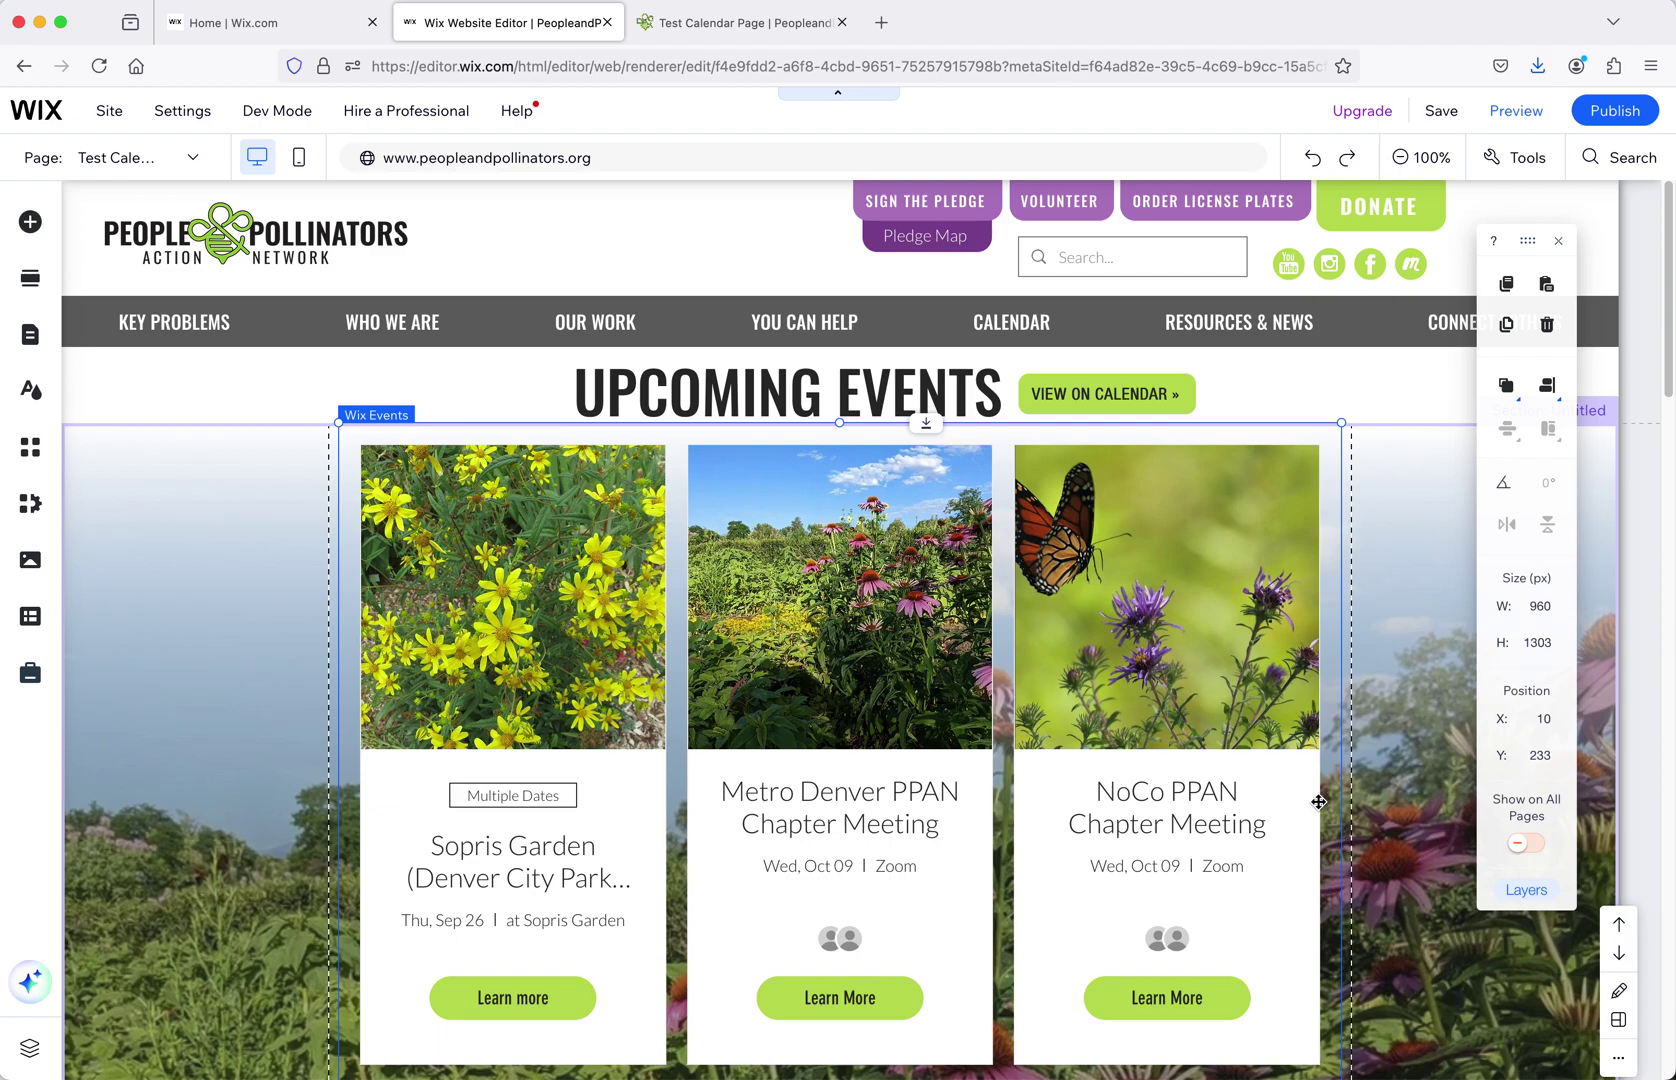
# - Select the Events widget, review the events grid and Event Calendar, then view the live Test Calendar Page
pyautogui.click(912, 639)
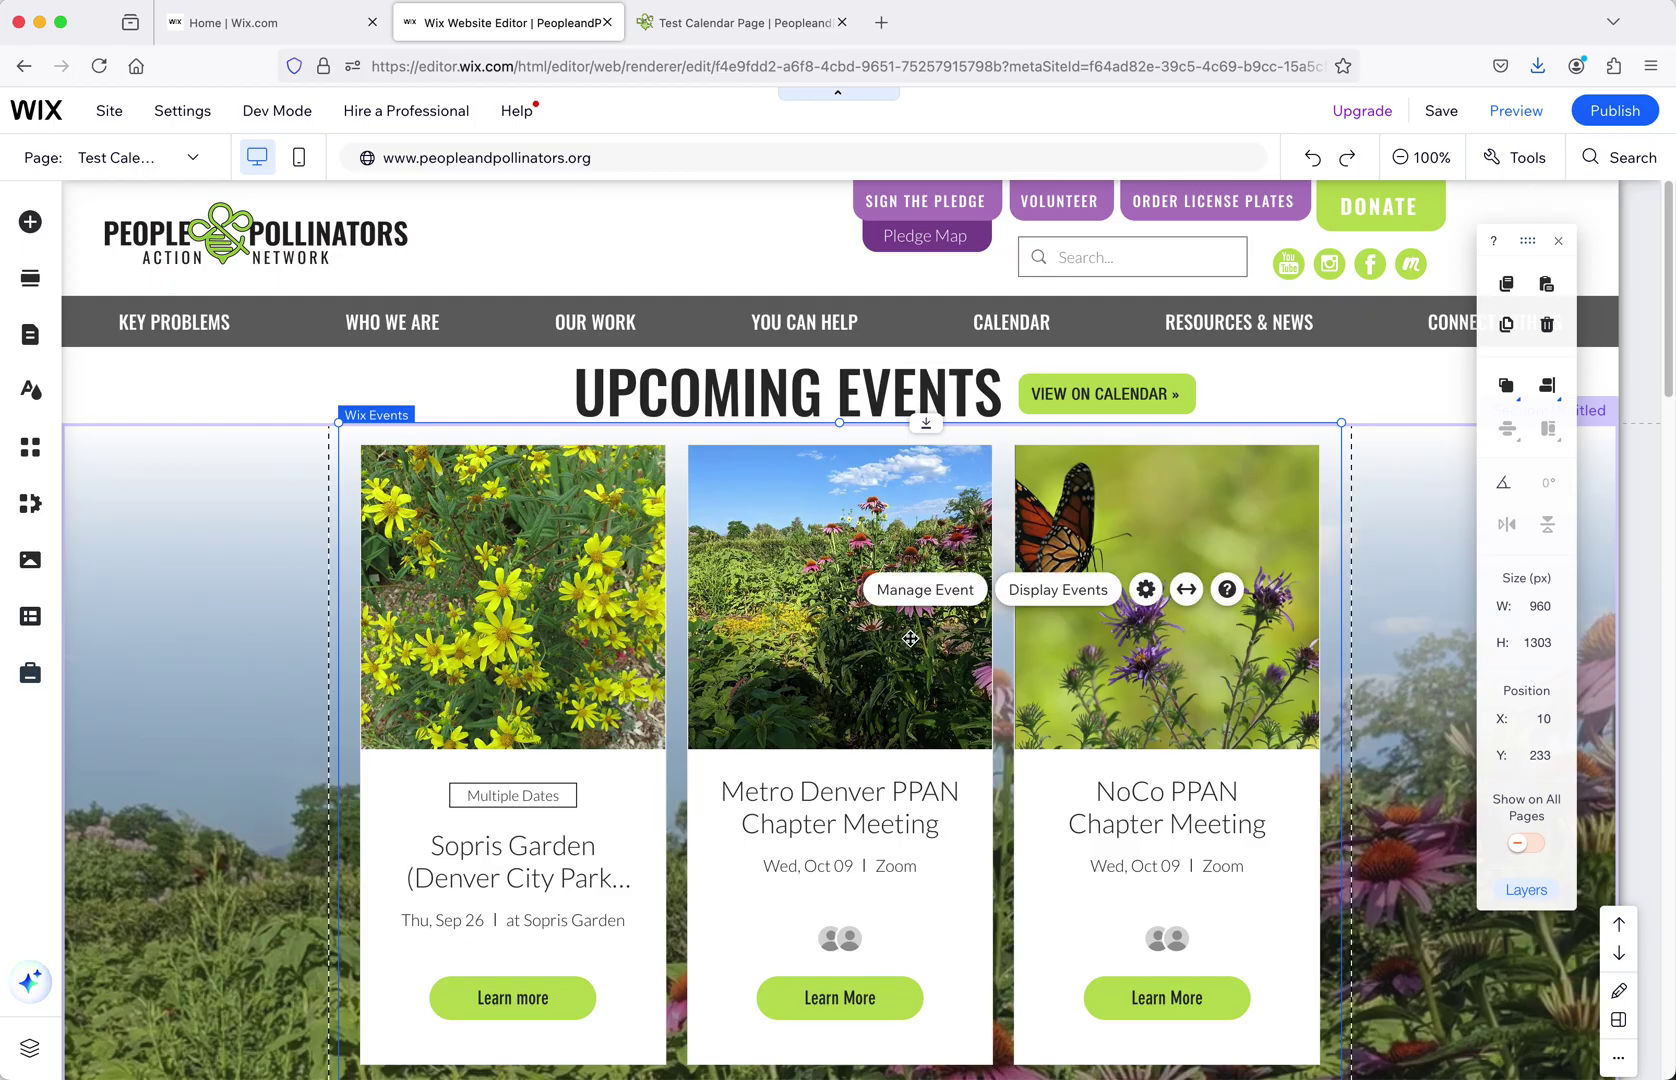
pyautogui.scroll(-10, 770, 900)
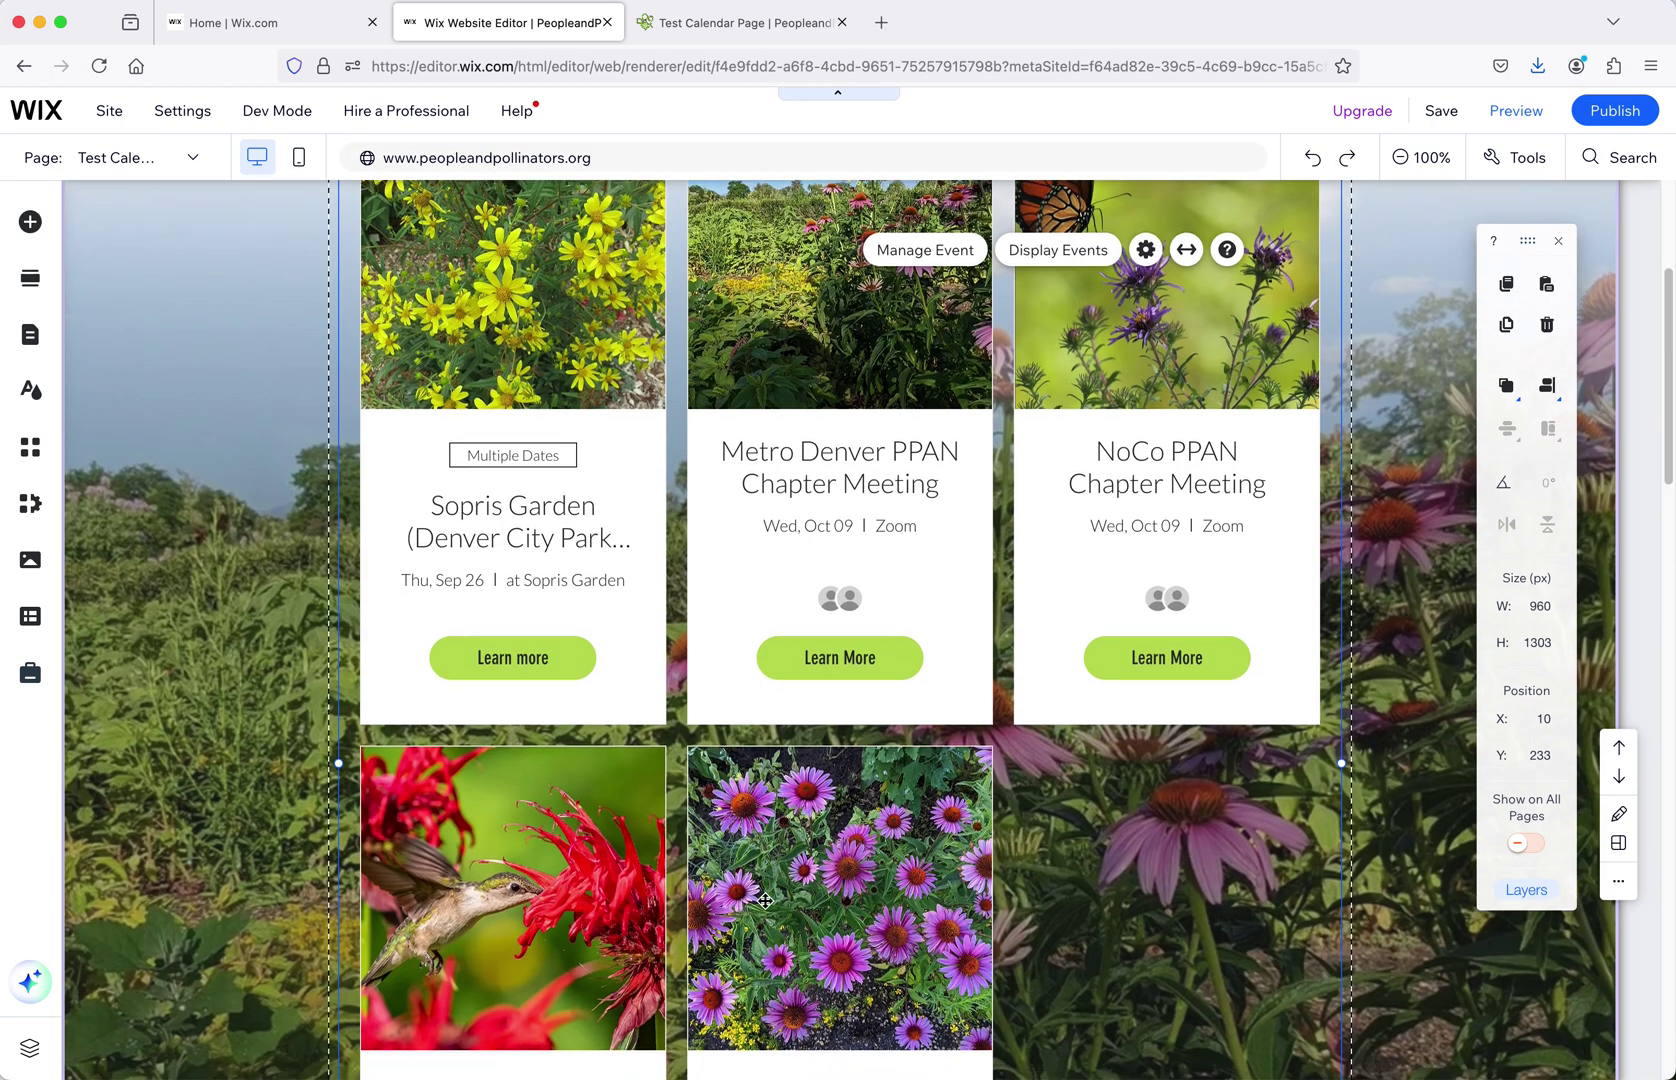
pyautogui.scroll(-3, 778, 893)
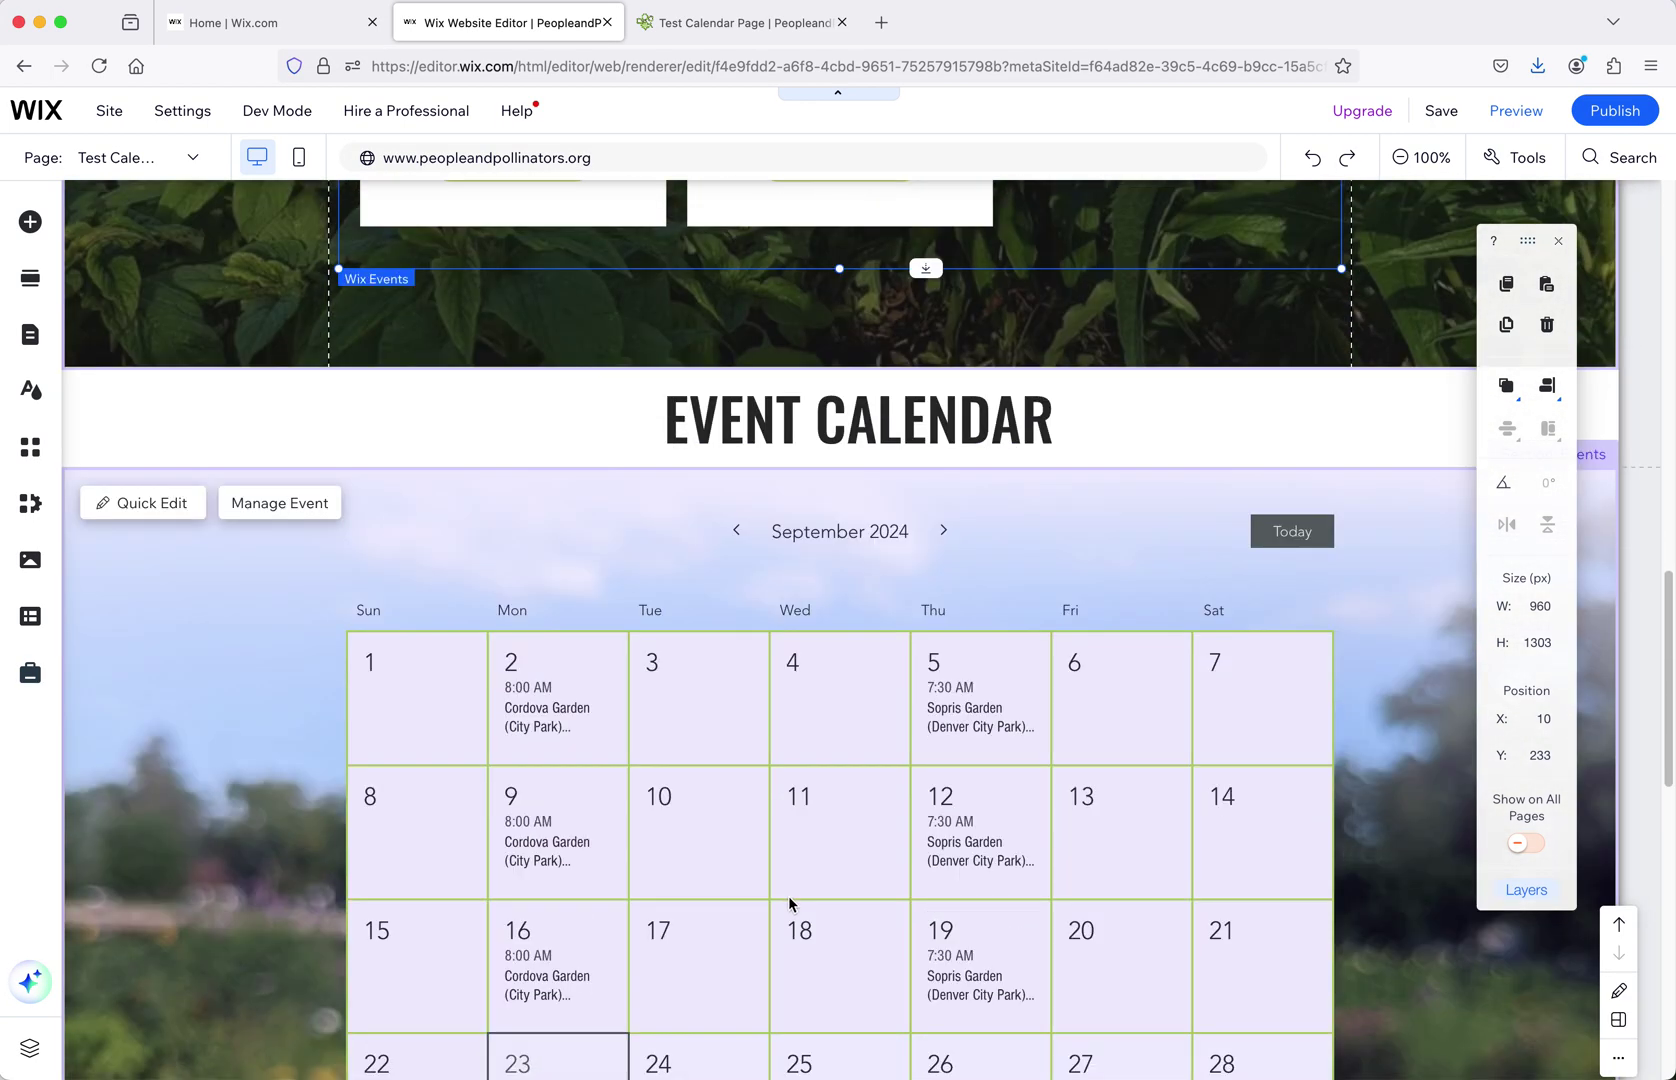
pyautogui.scroll(12, 793, 900)
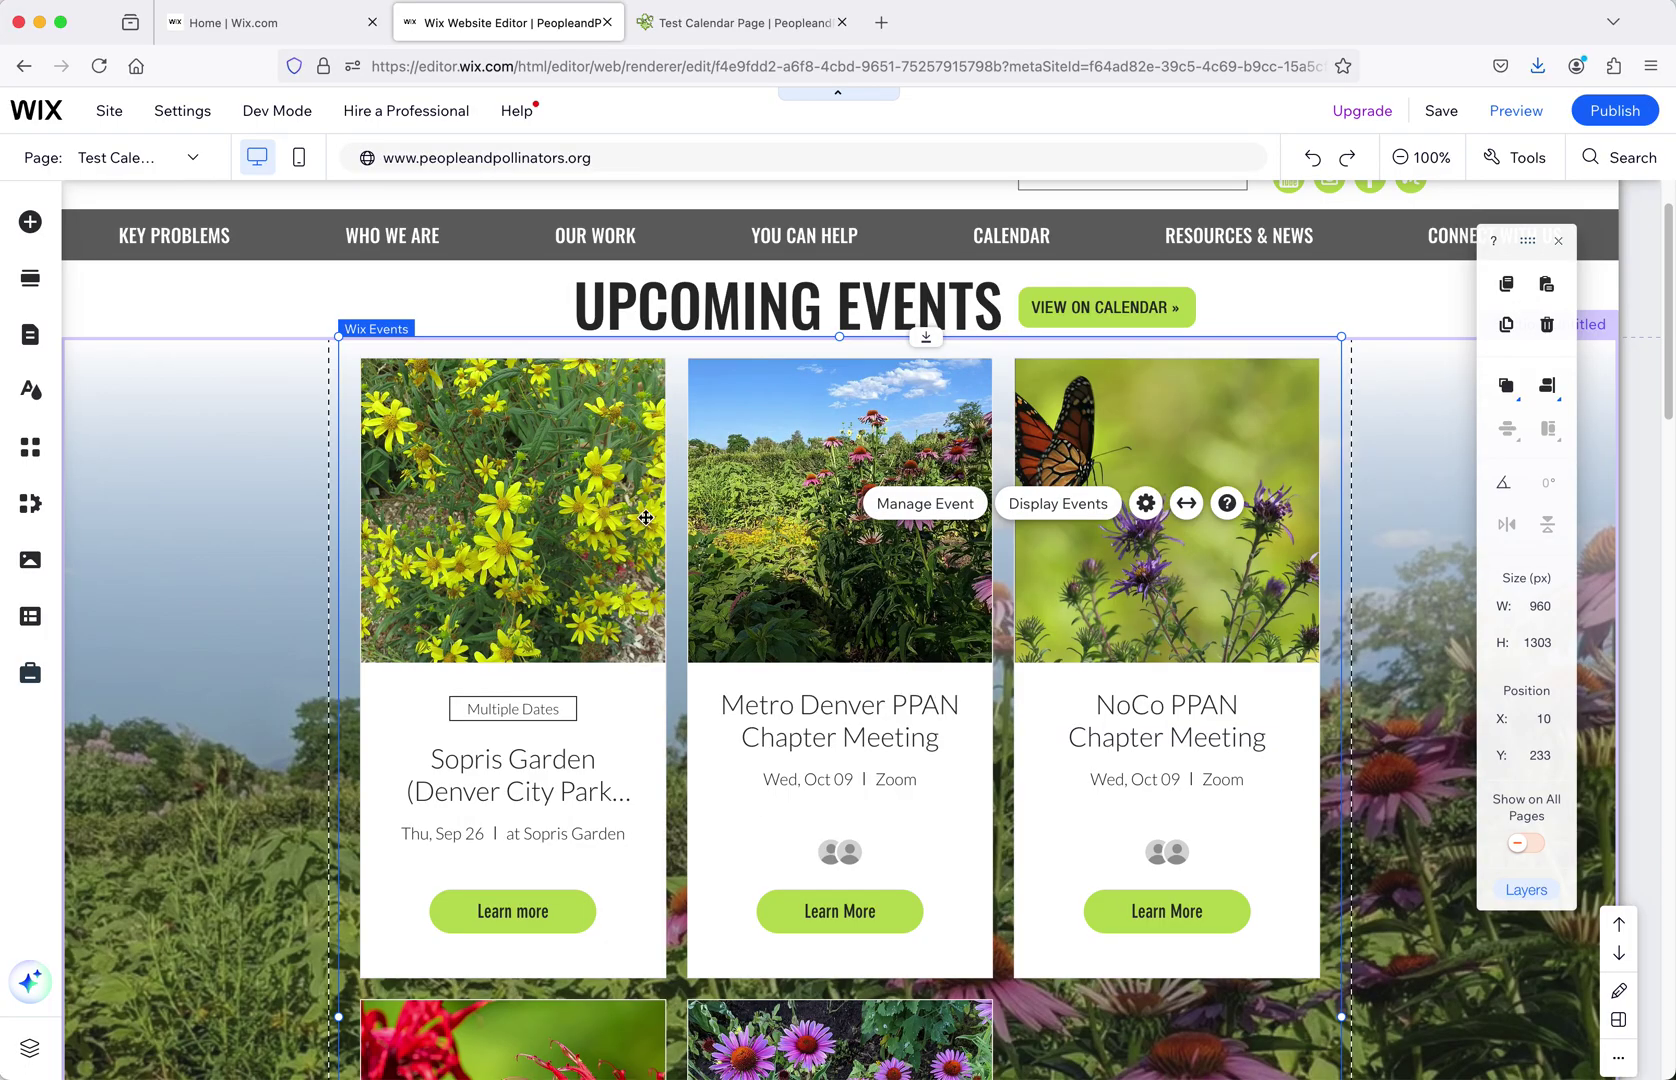
pyautogui.click(745, 22)
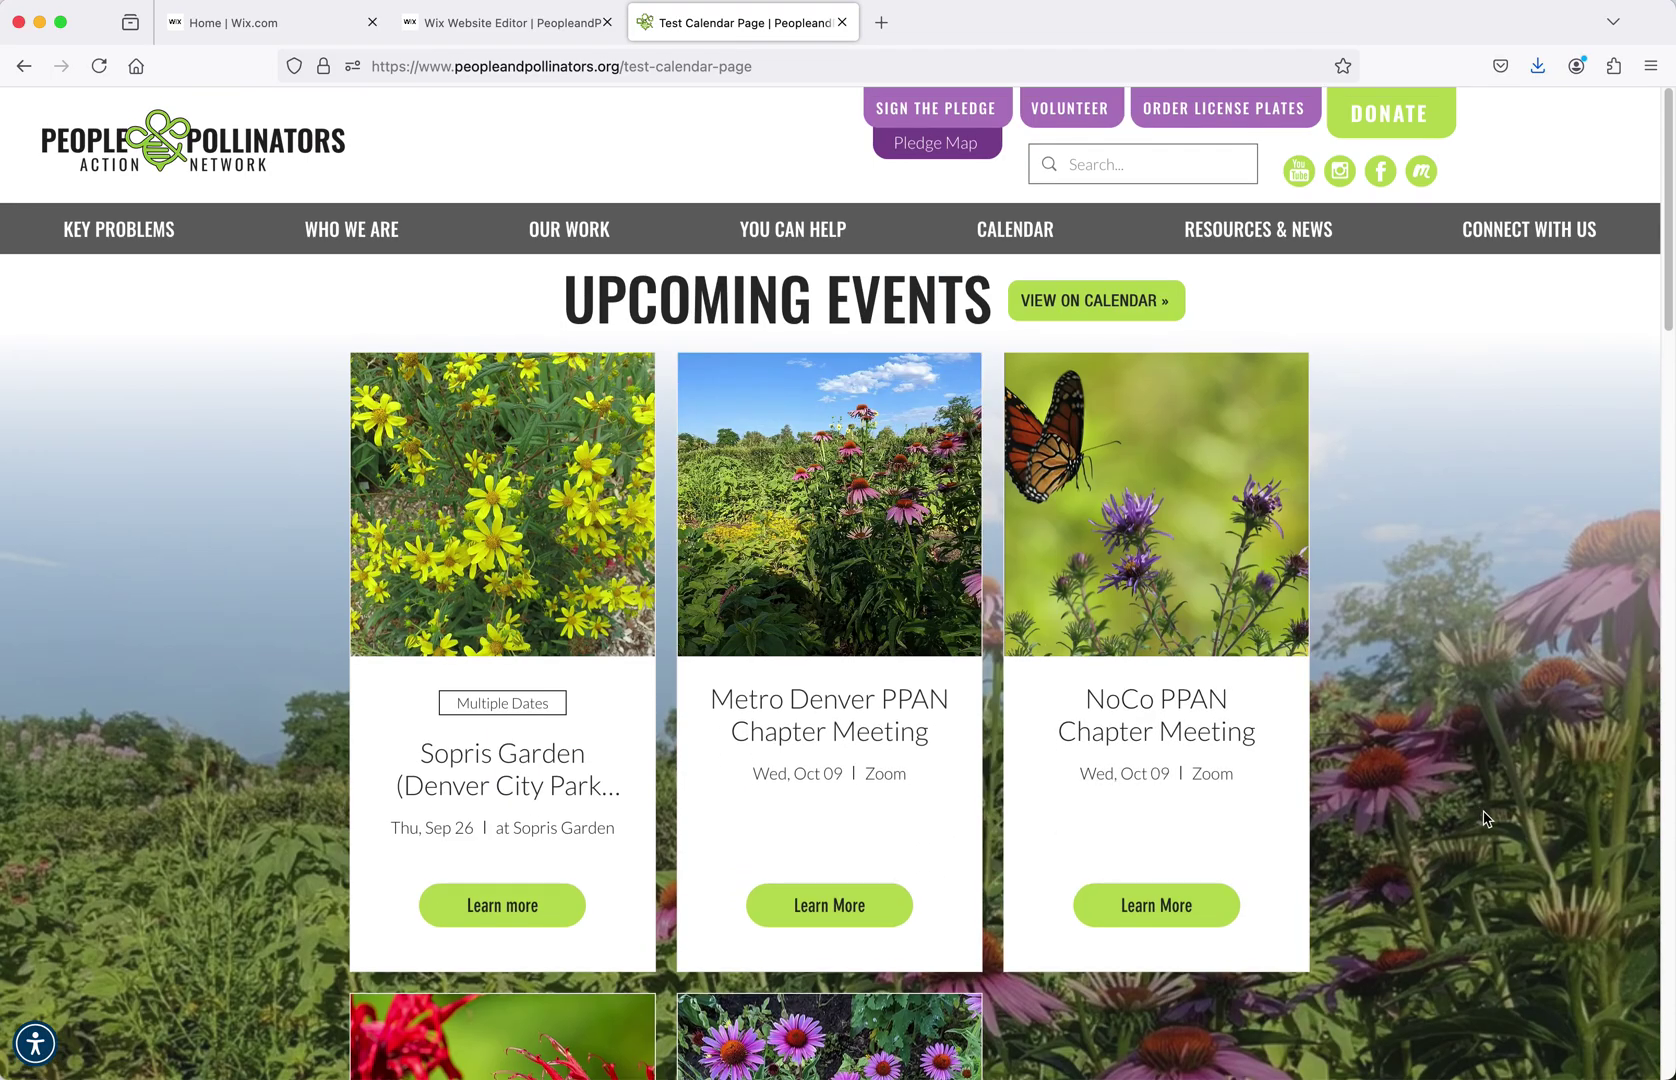
pyautogui.scroll(-2, 1486, 818)
pyautogui.scroll(2, 1486, 818)
pyautogui.moveTo(518, 586)
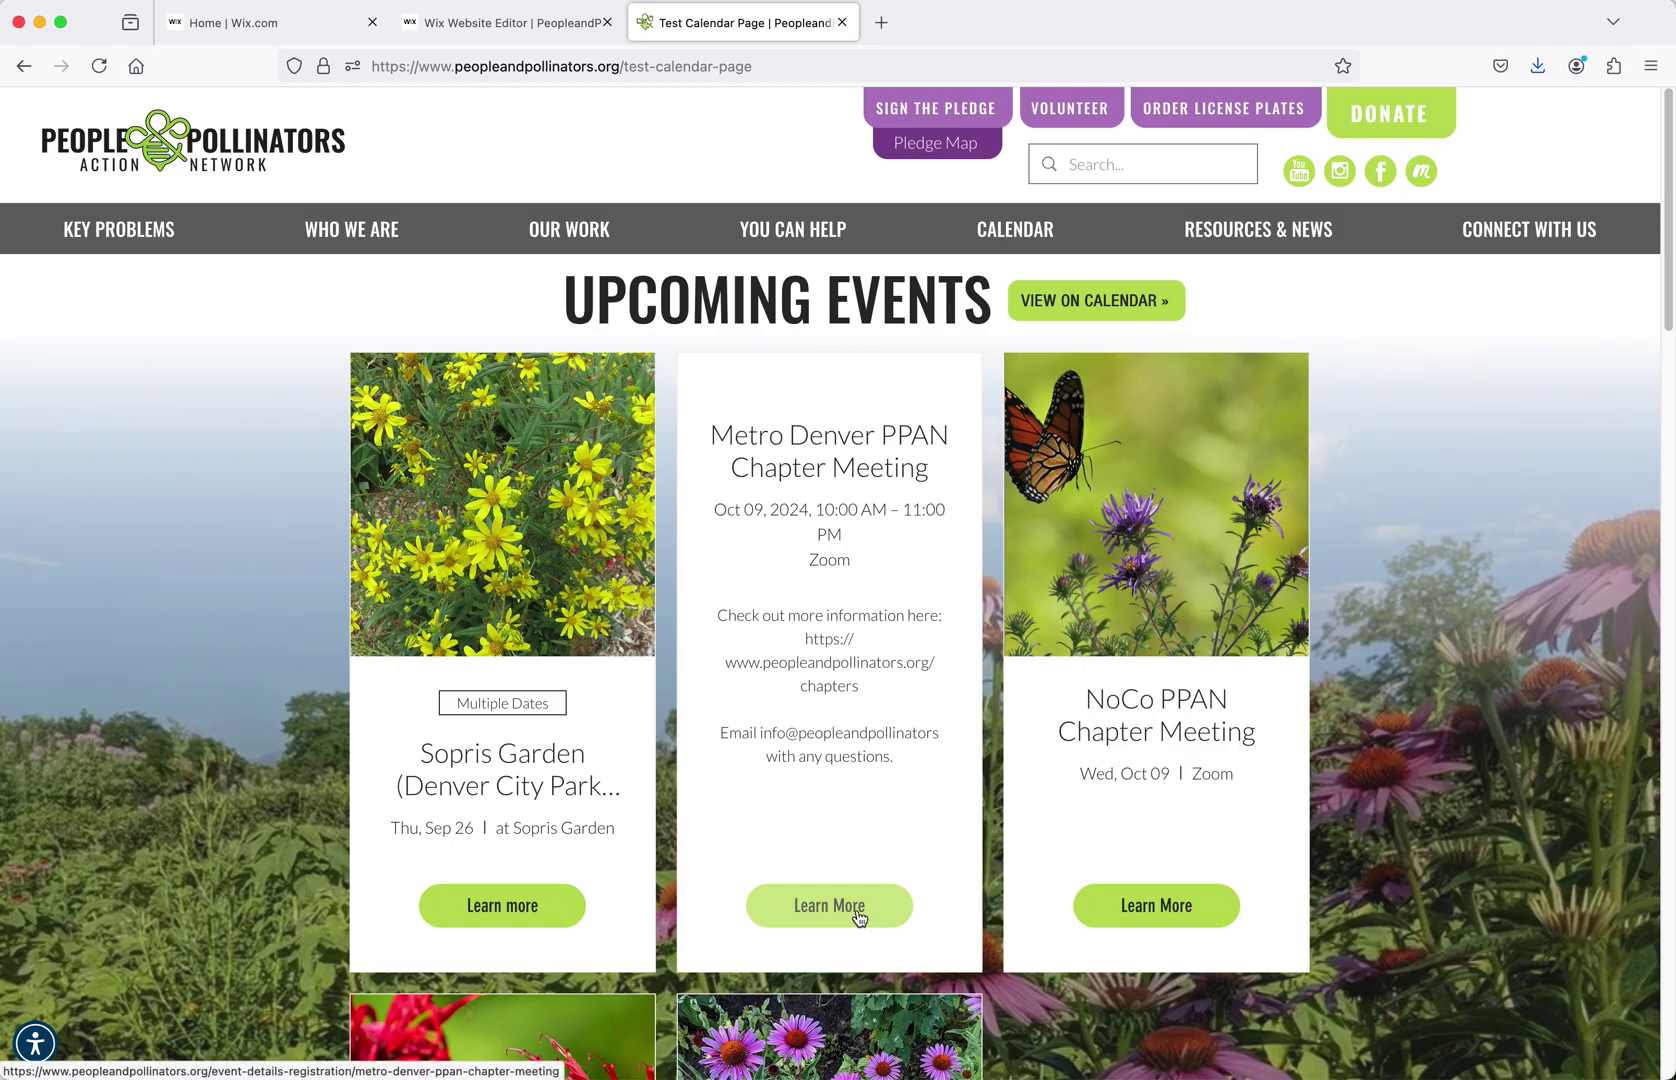
pyautogui.click(855, 910)
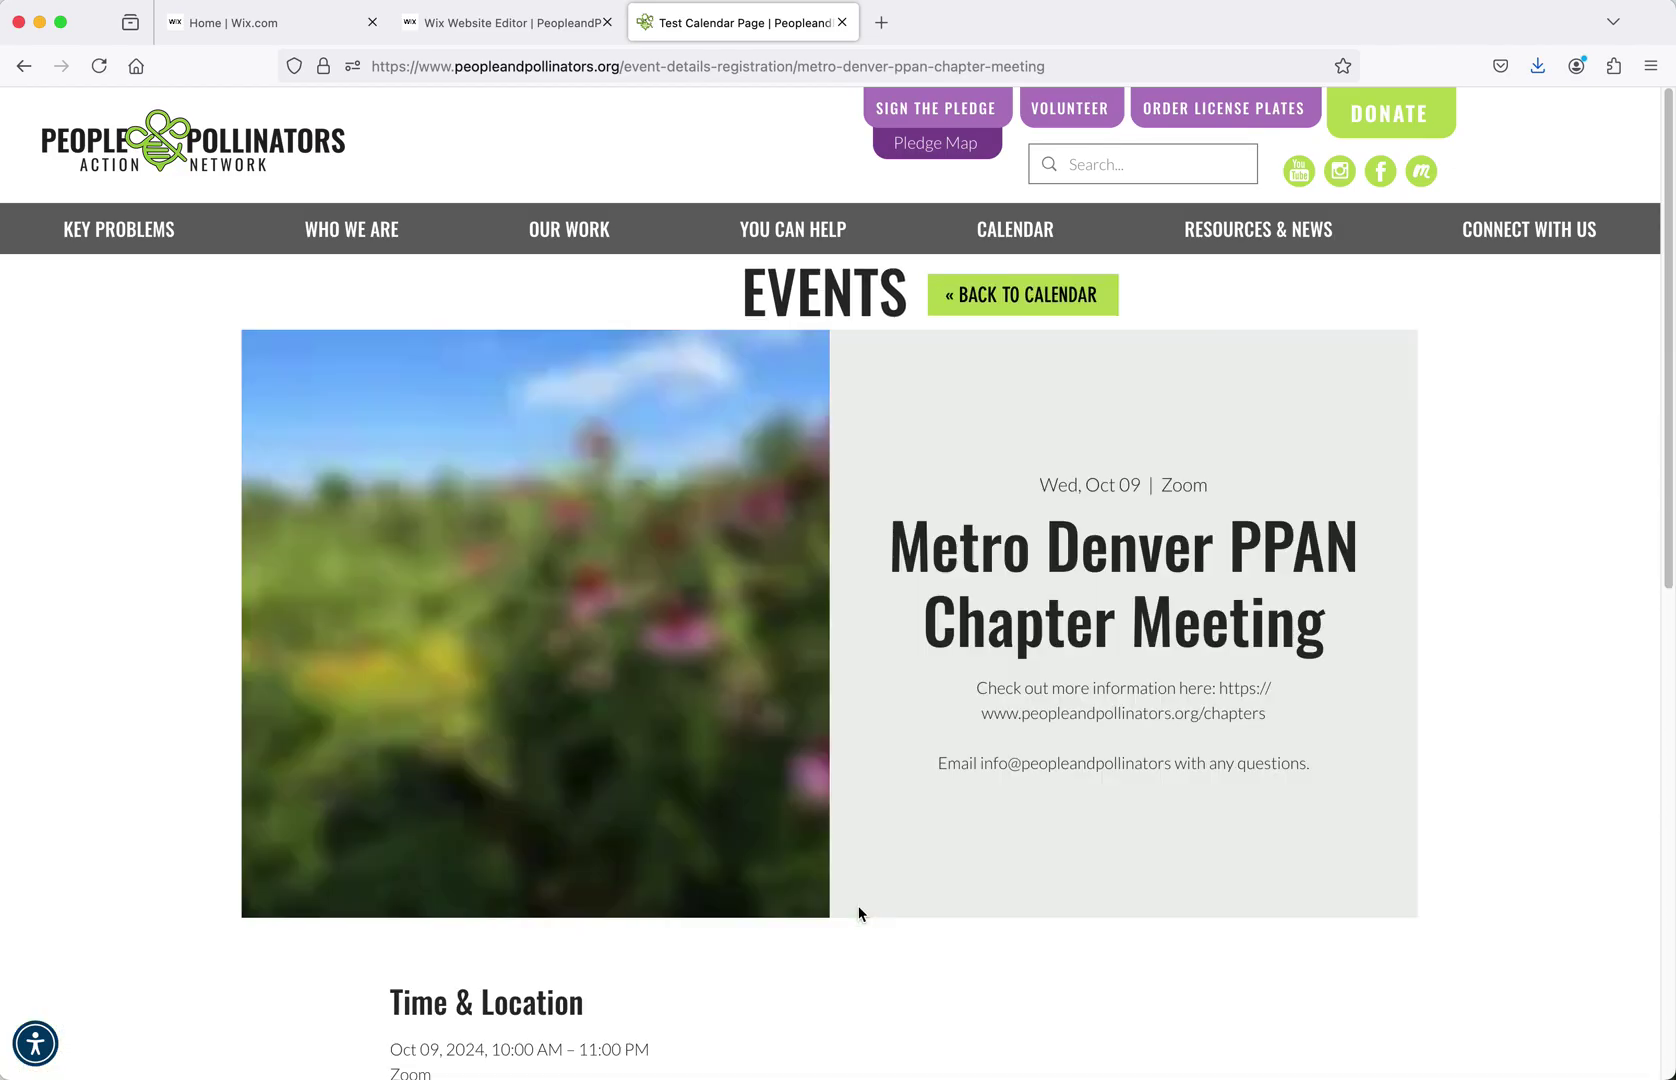
pyautogui.scroll(-5, 859, 913)
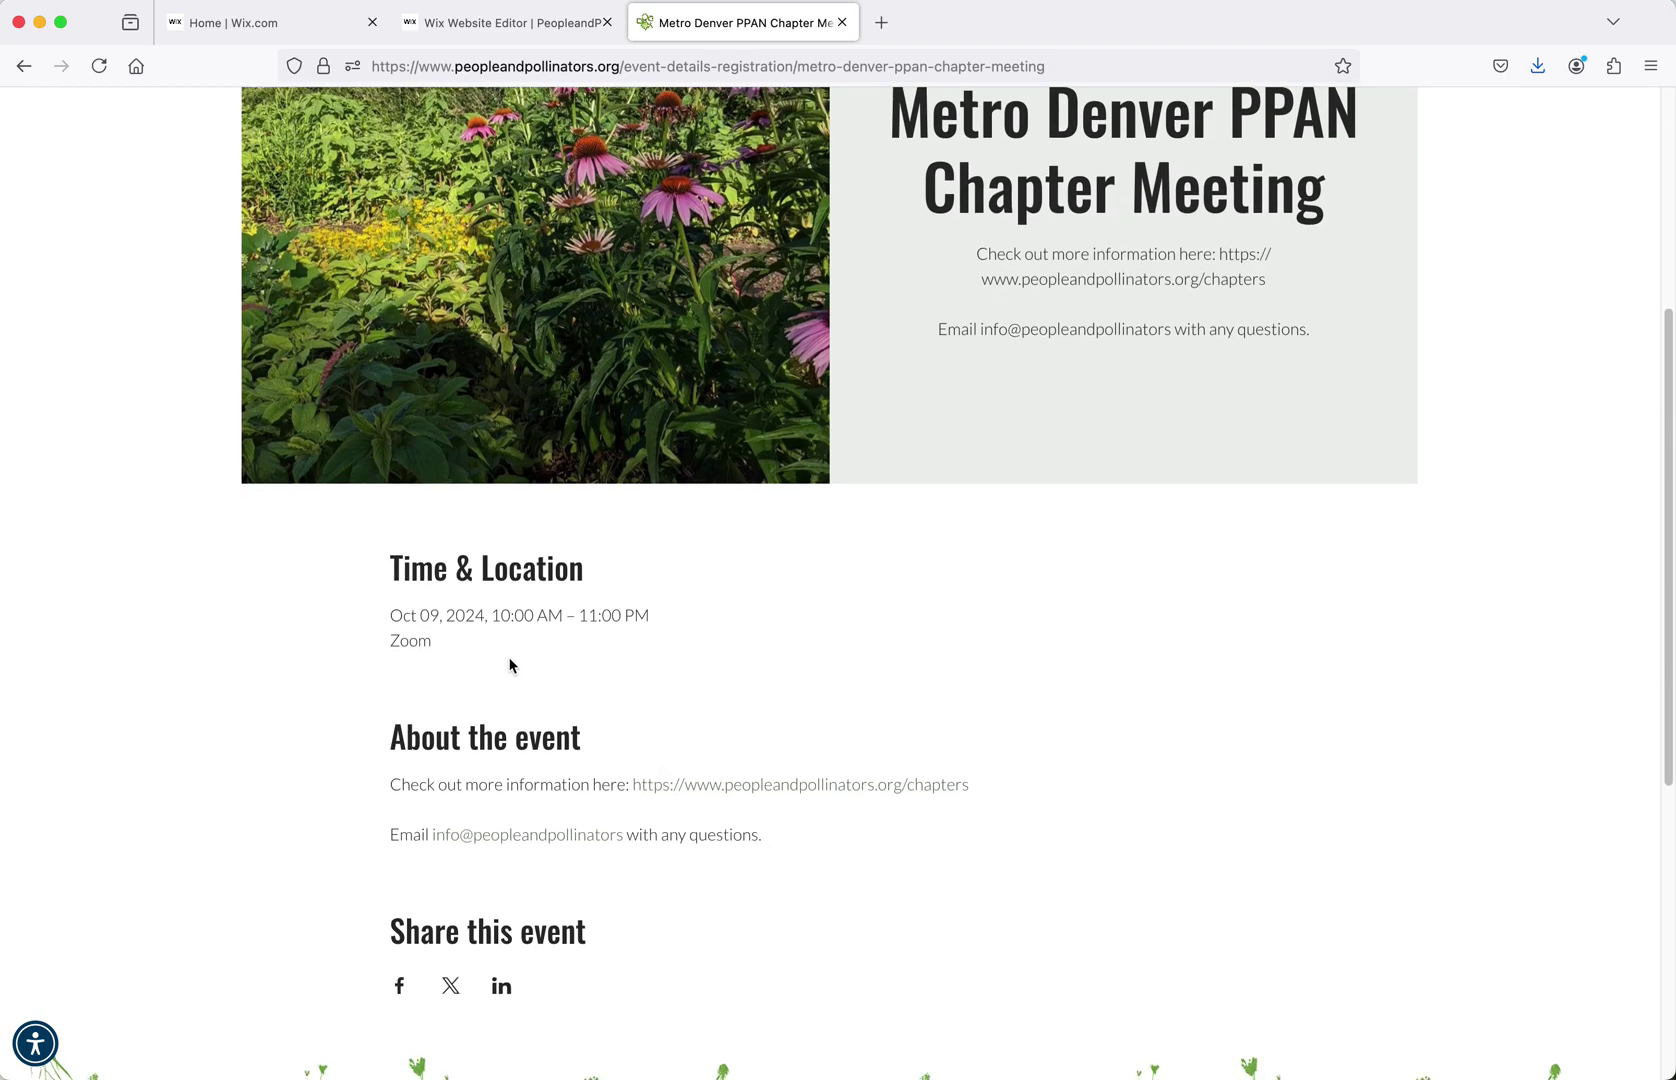
pyautogui.scroll(-2, 505, 969)
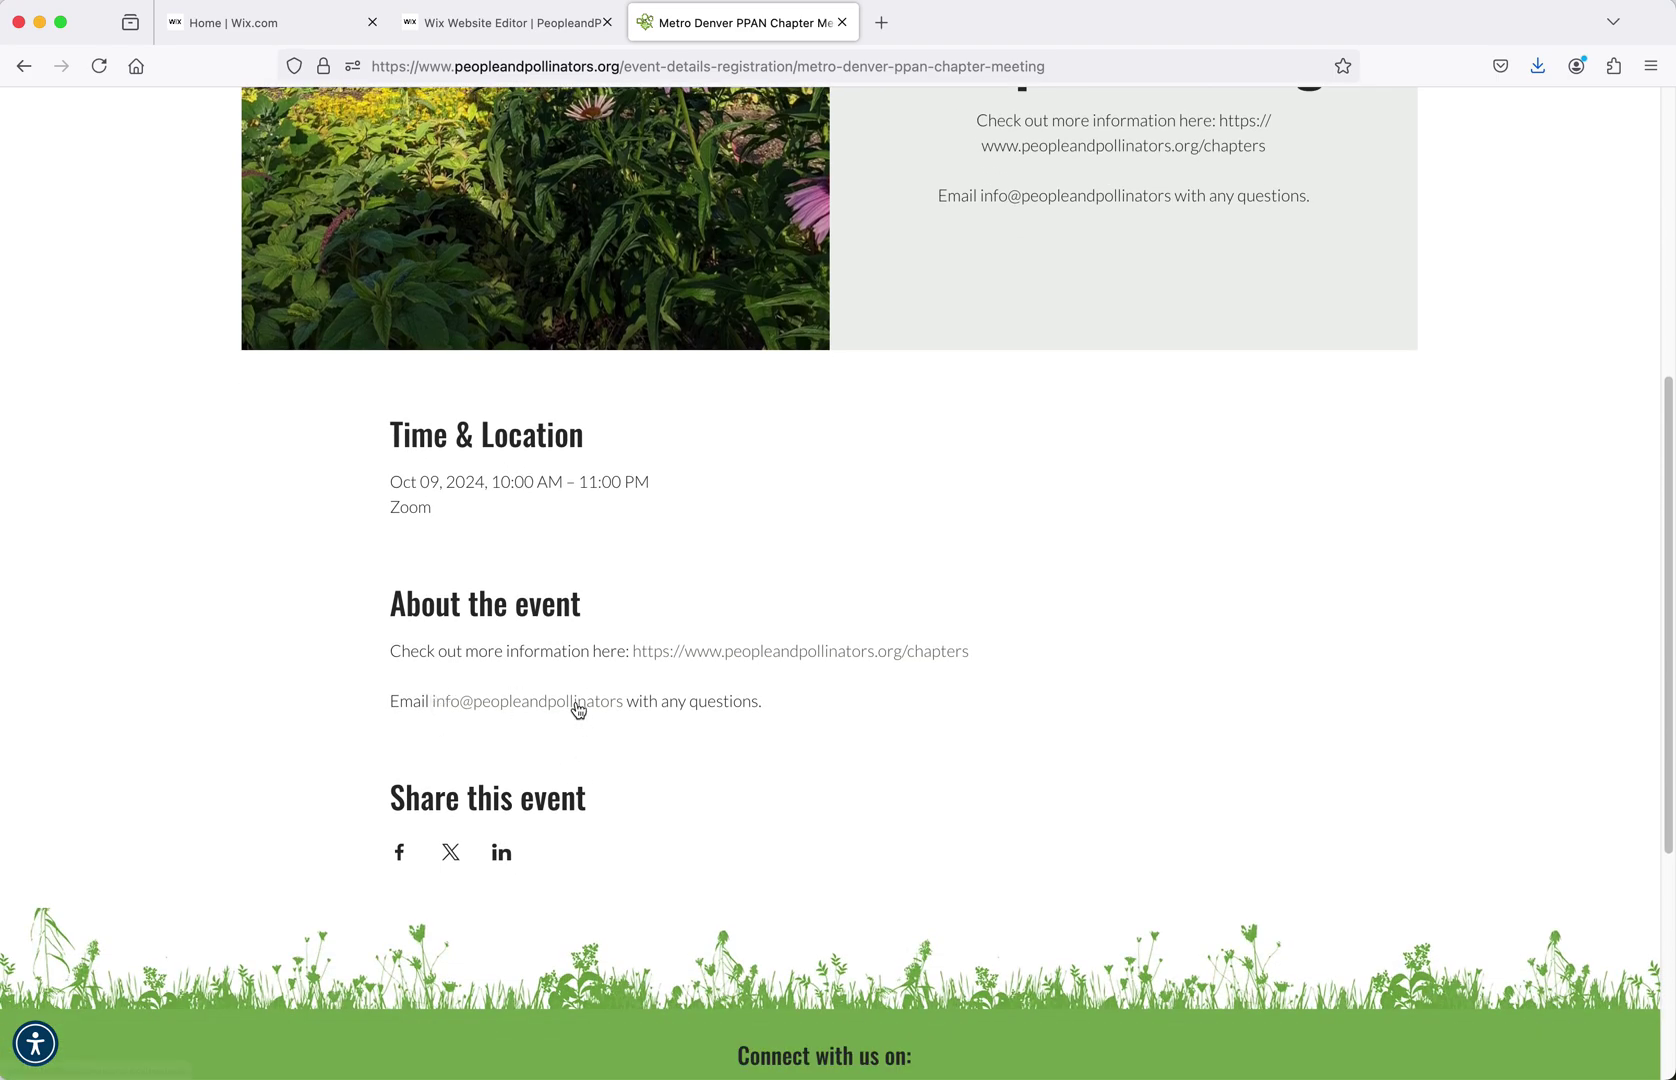
pyautogui.scroll(5, 790, 860)
pyautogui.scroll(-3, 814, 874)
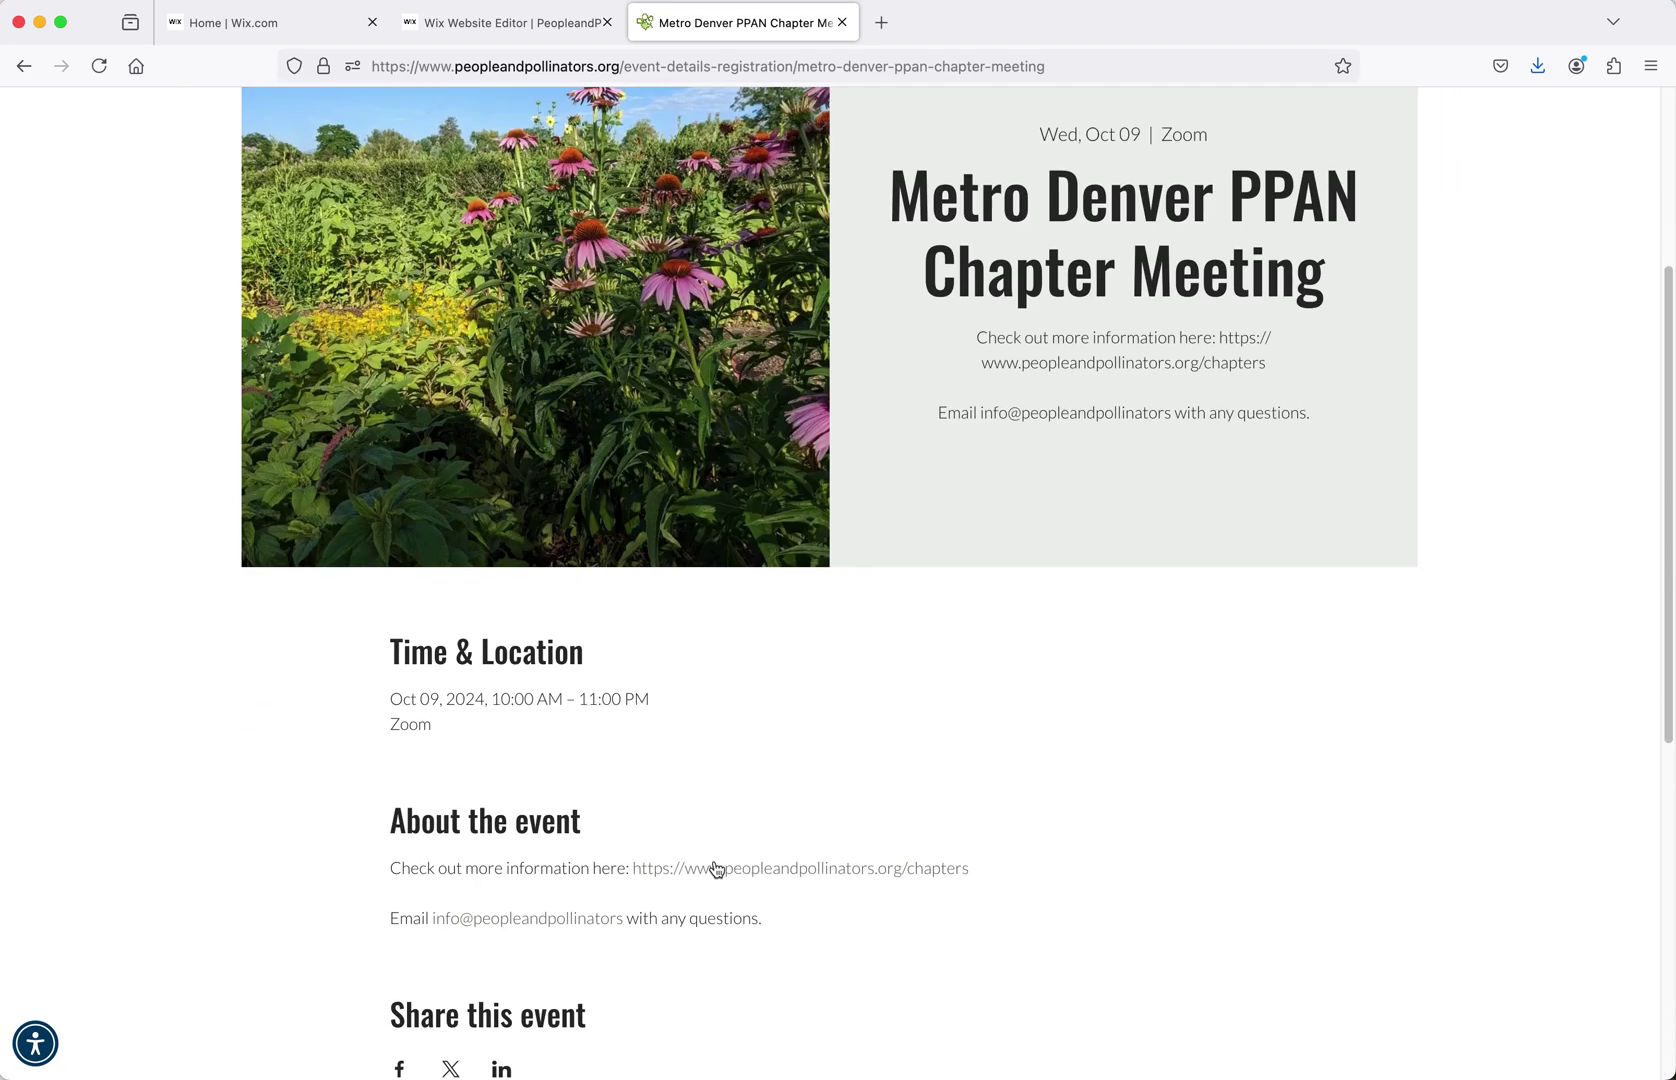
pyautogui.scroll(4, 785, 903)
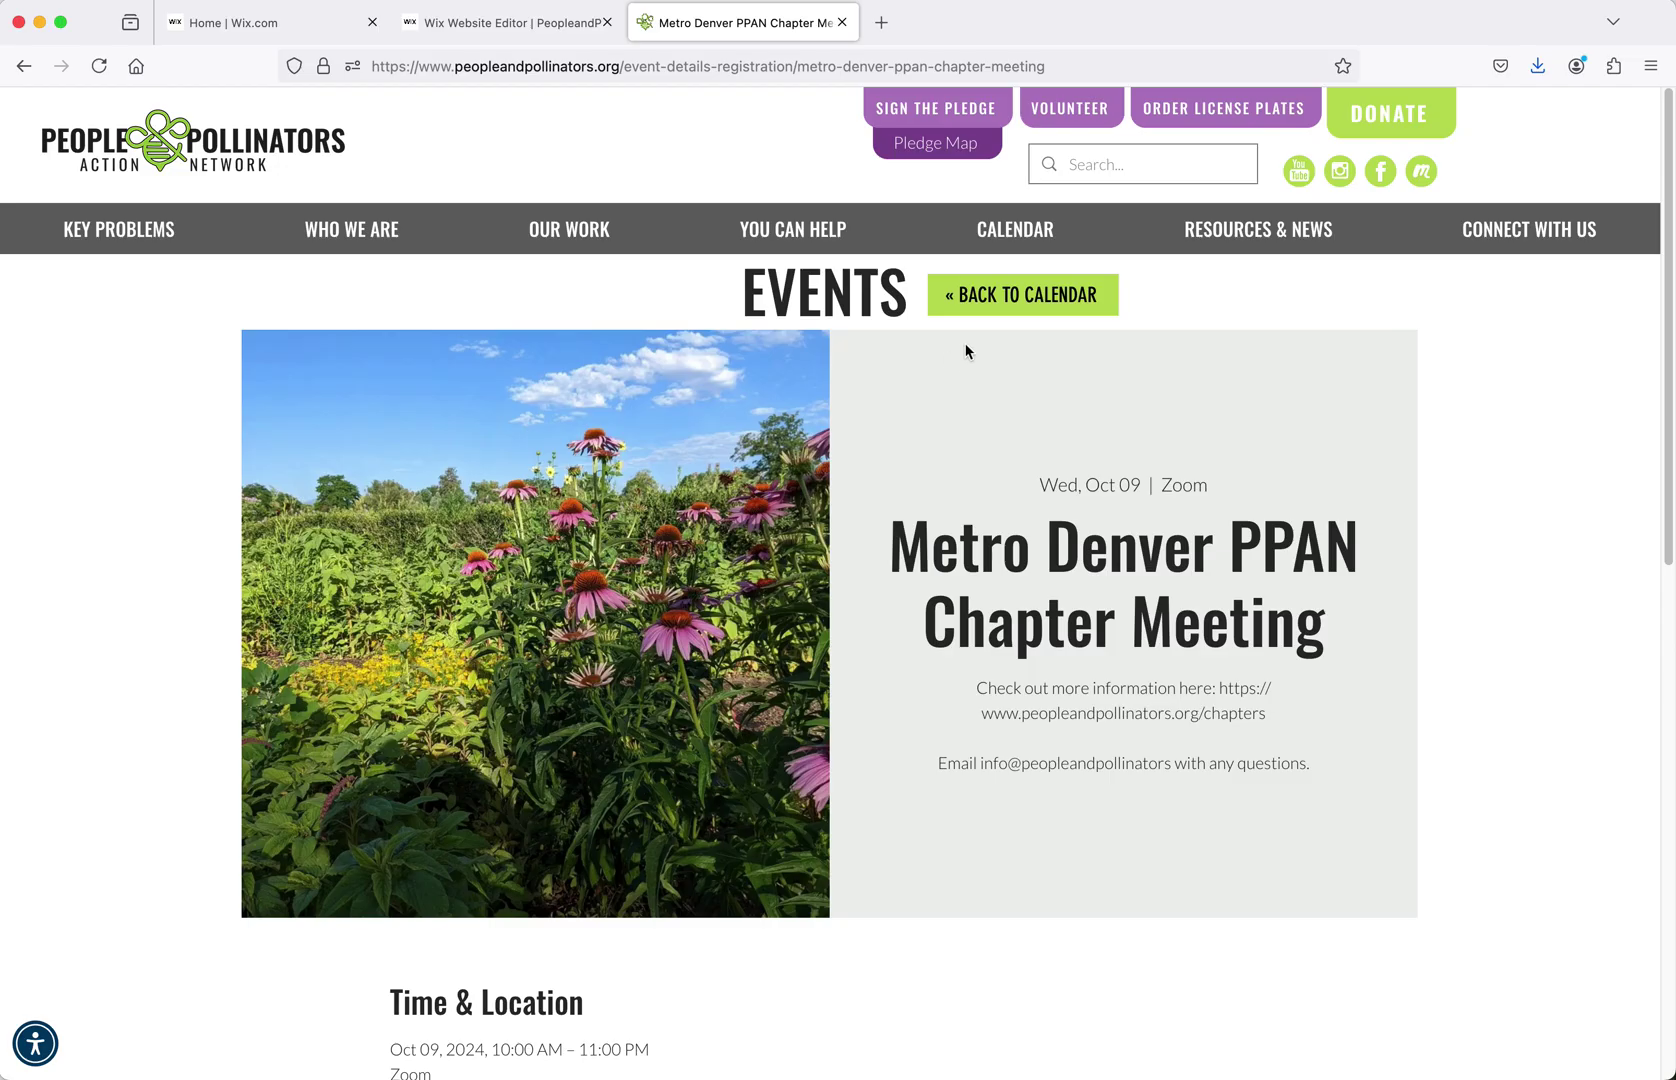
pyautogui.click(1003, 298)
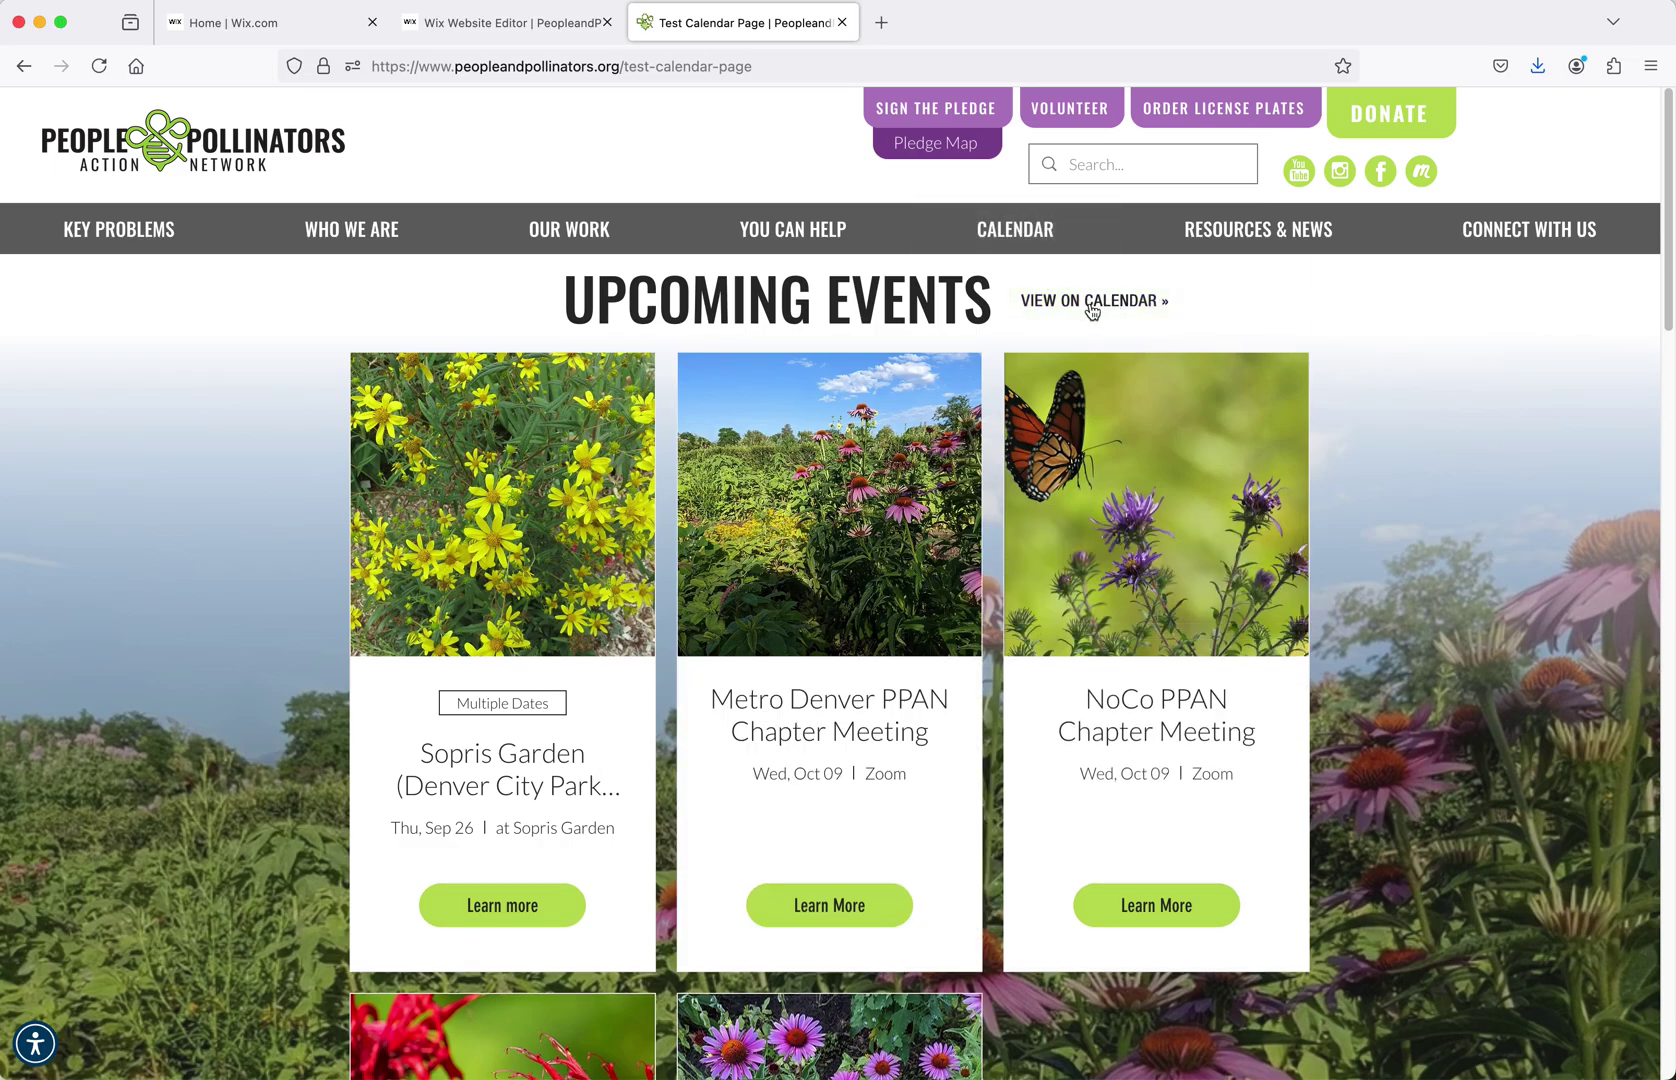
pyautogui.click(1092, 305)
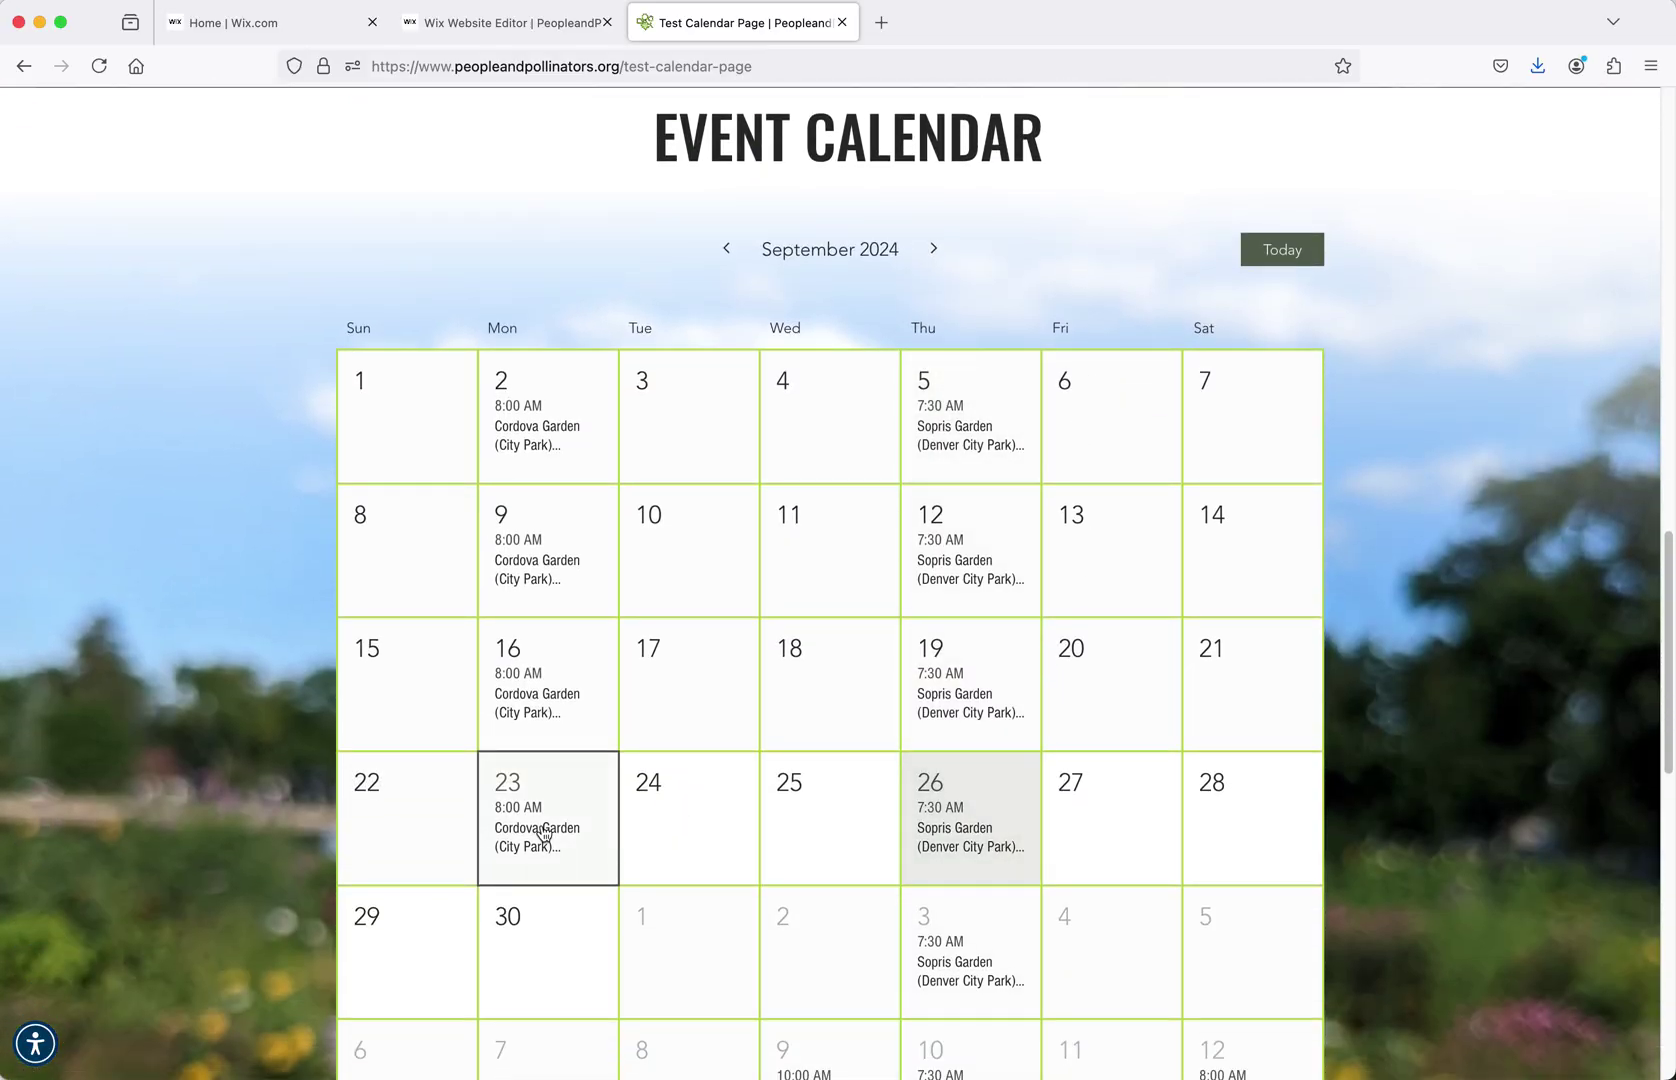
pyautogui.click(508, 684)
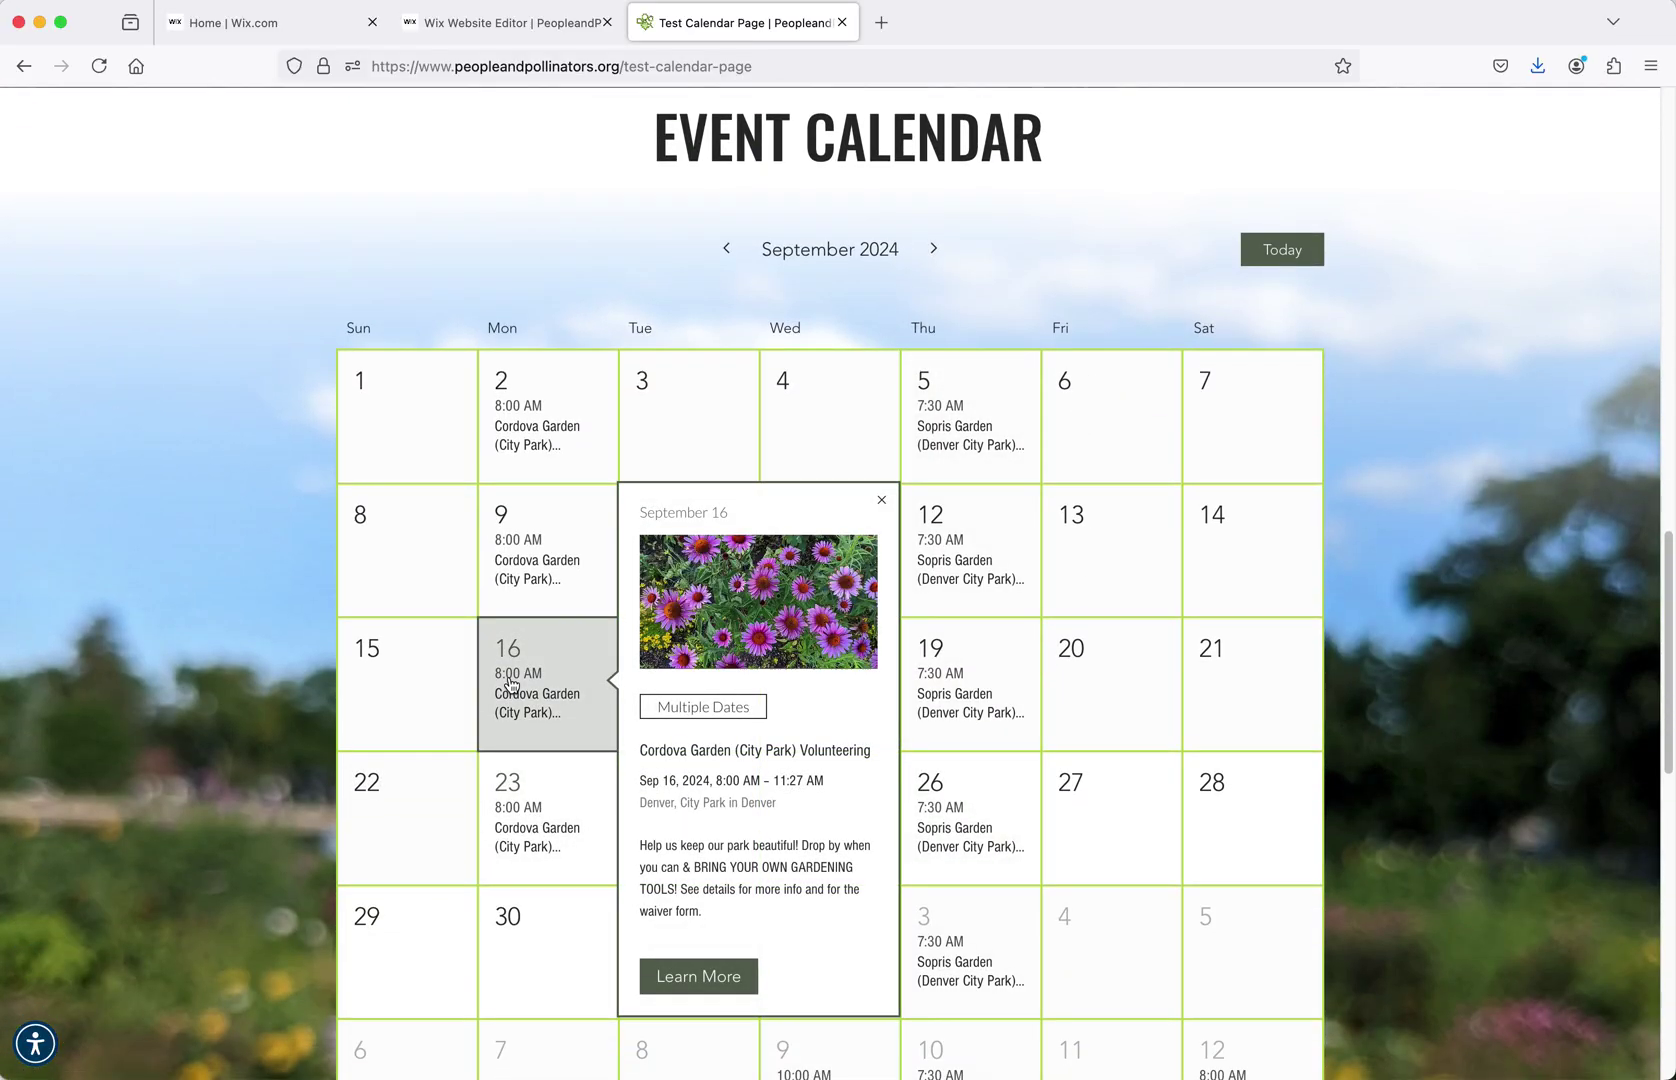
pyautogui.click(517, 568)
pyautogui.click(940, 606)
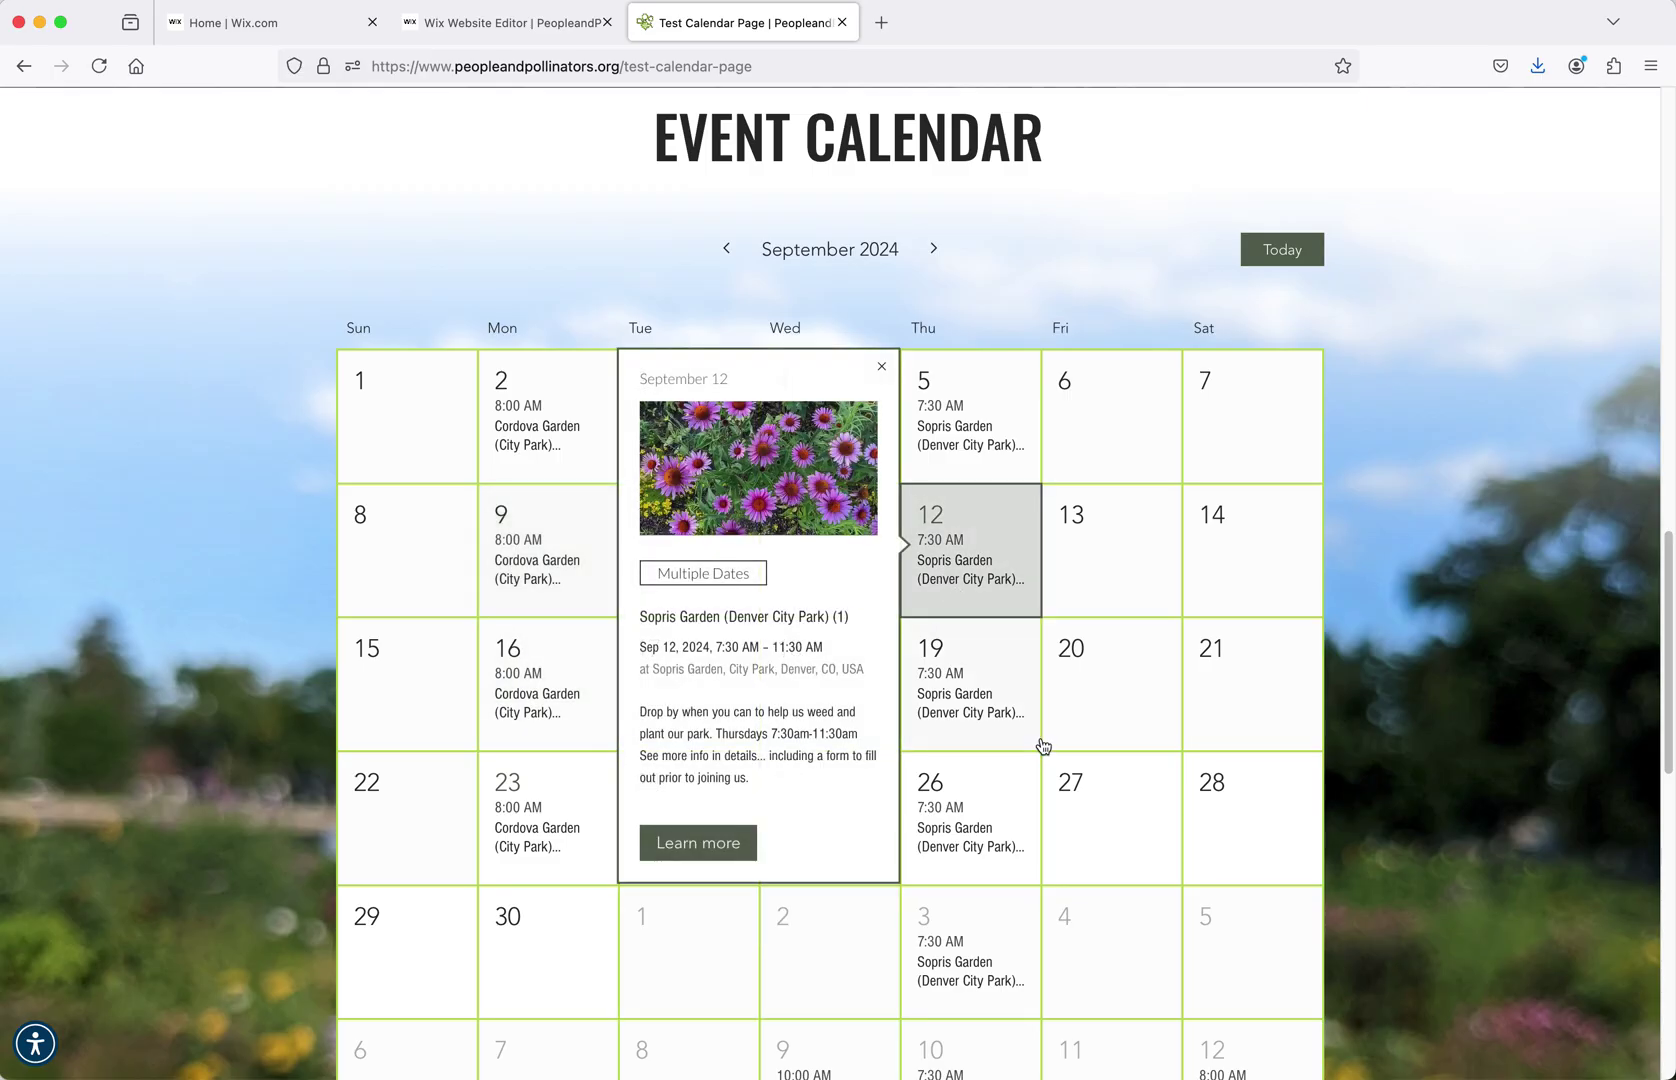
pyautogui.scroll(-3, 1062, 763)
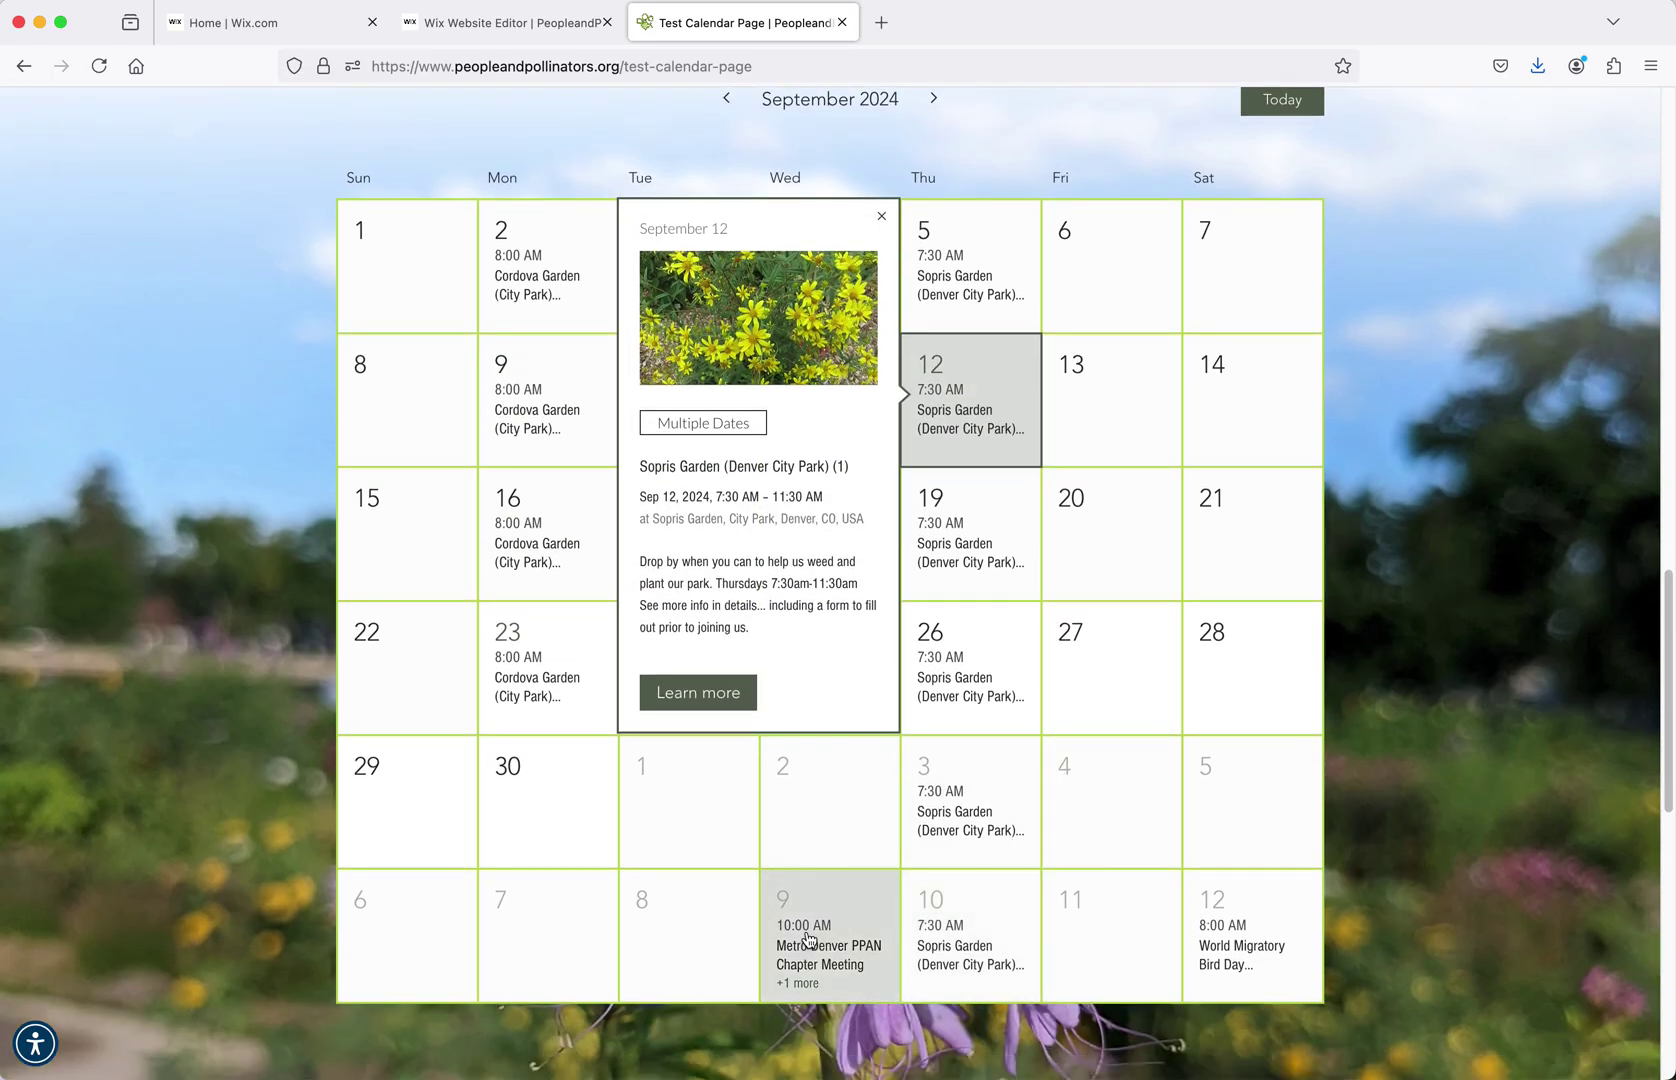
pyautogui.click(1172, 808)
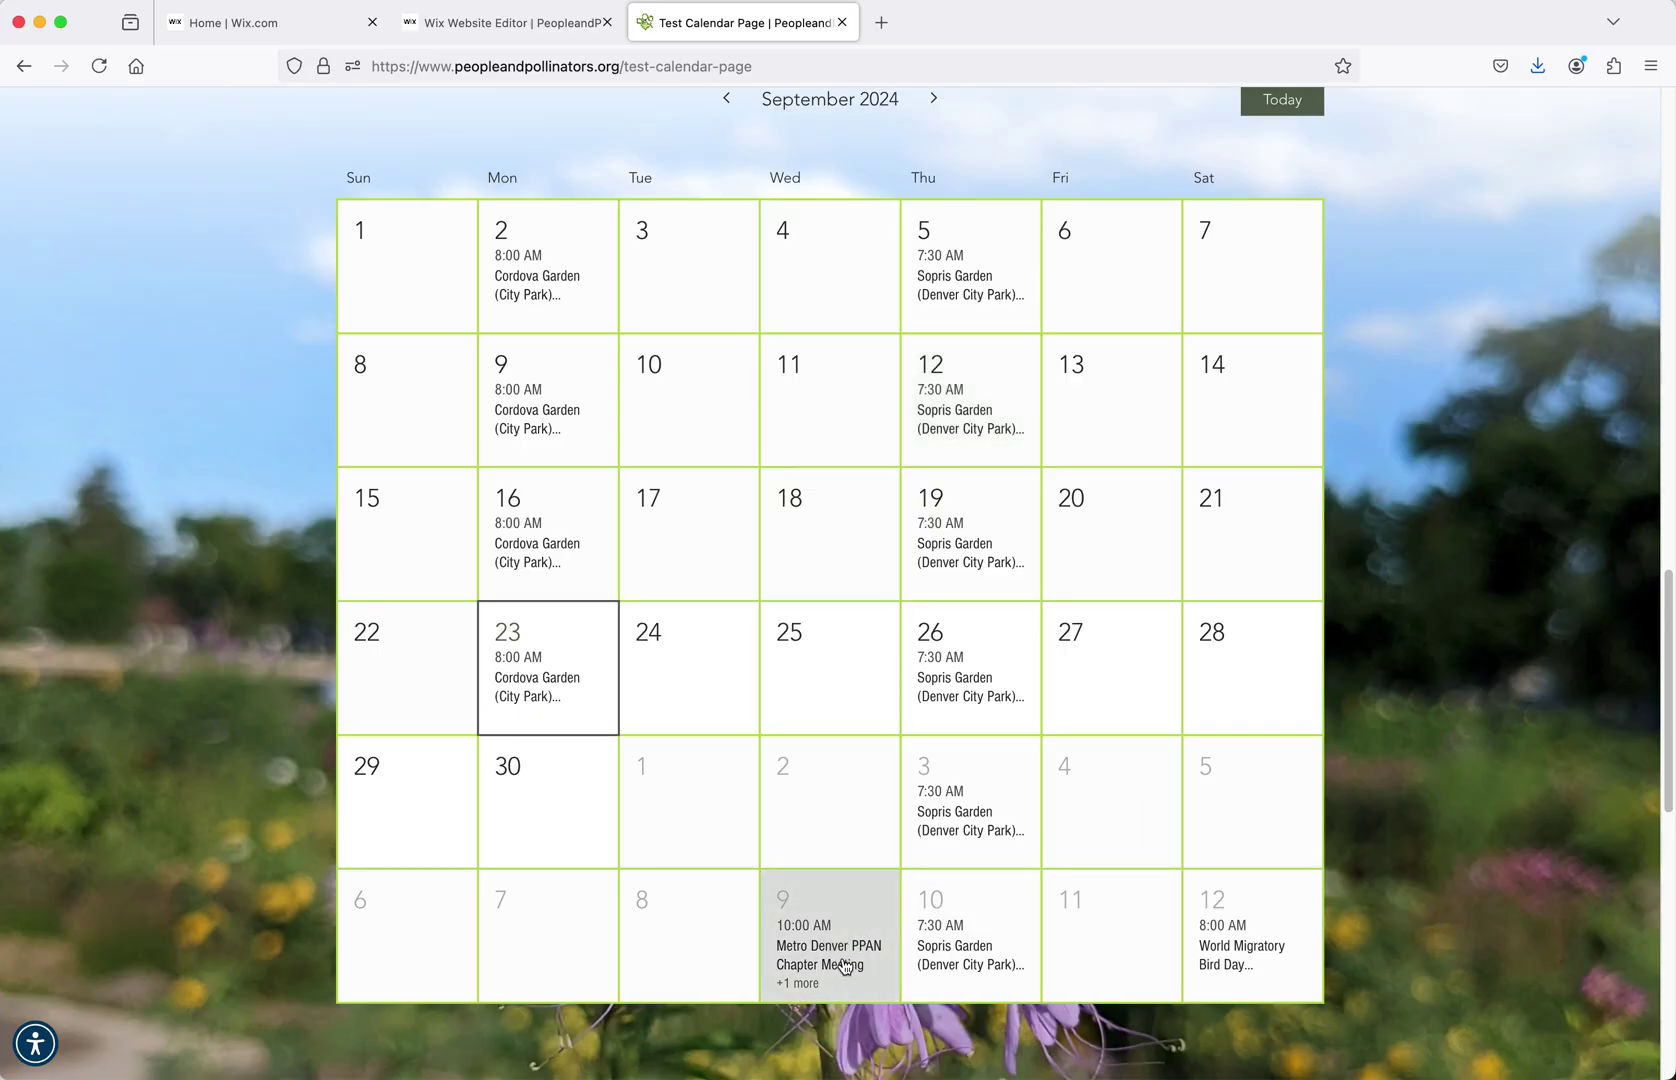
pyautogui.click(812, 974)
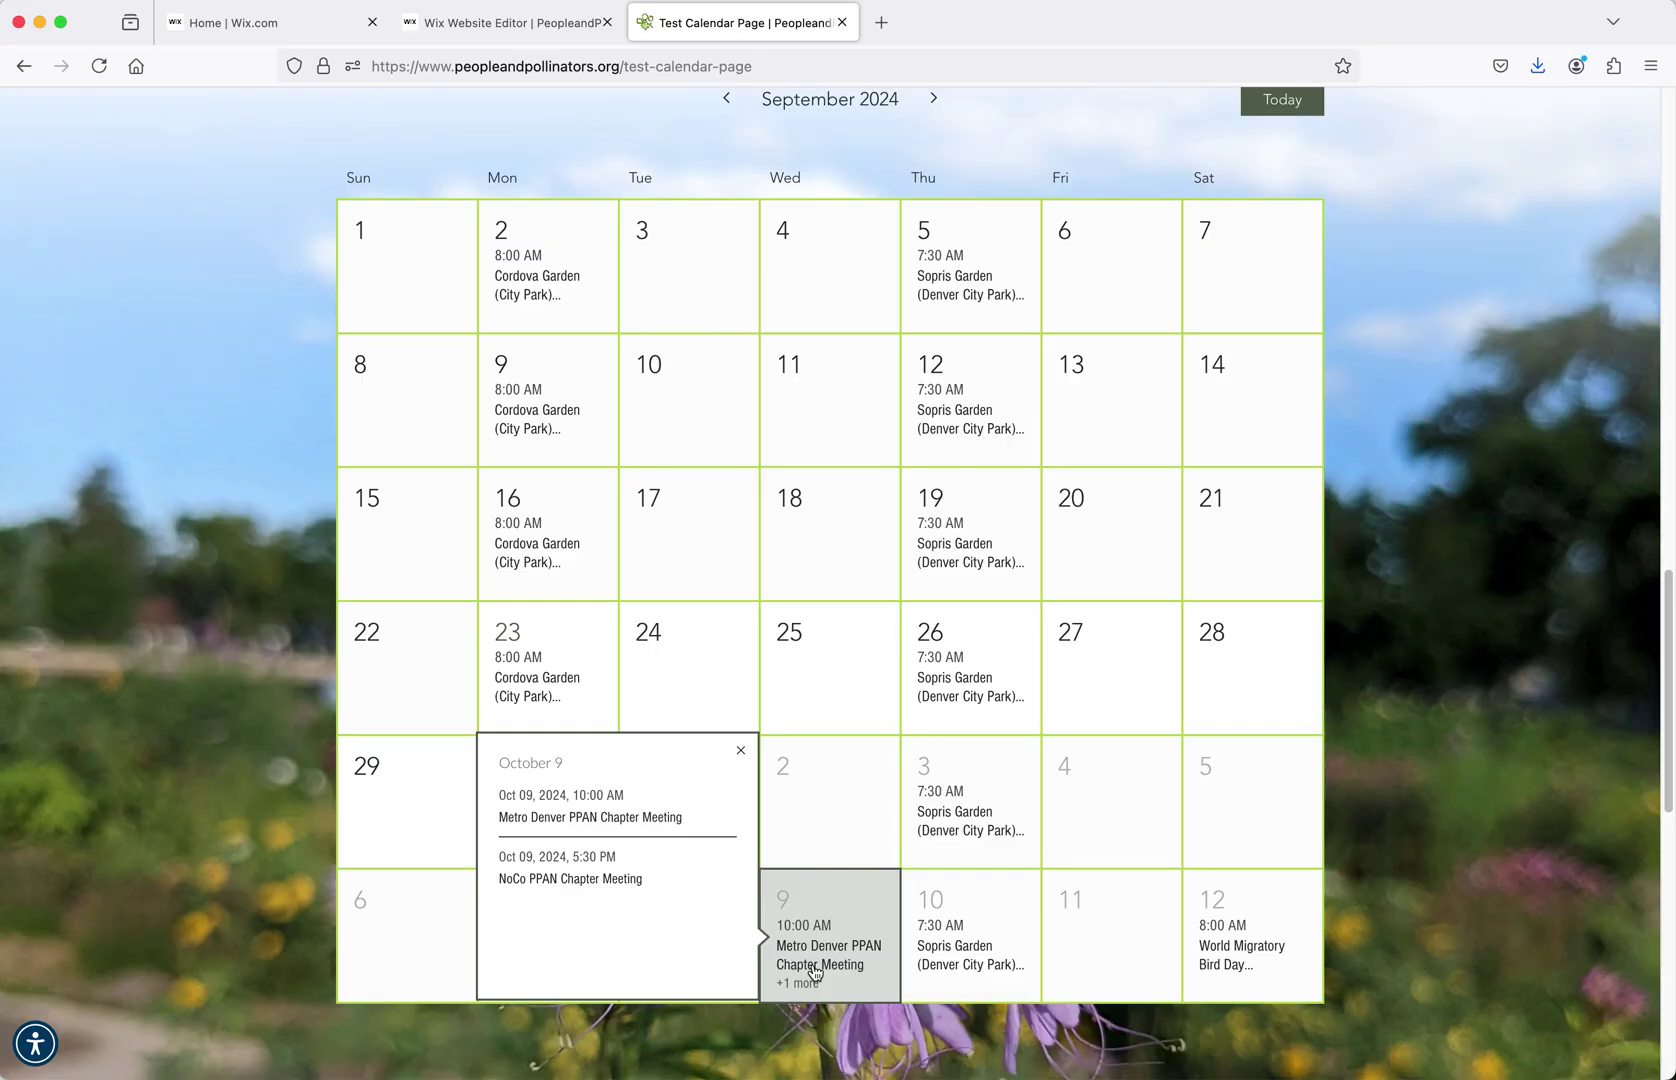
pyautogui.scroll(15, 815, 972)
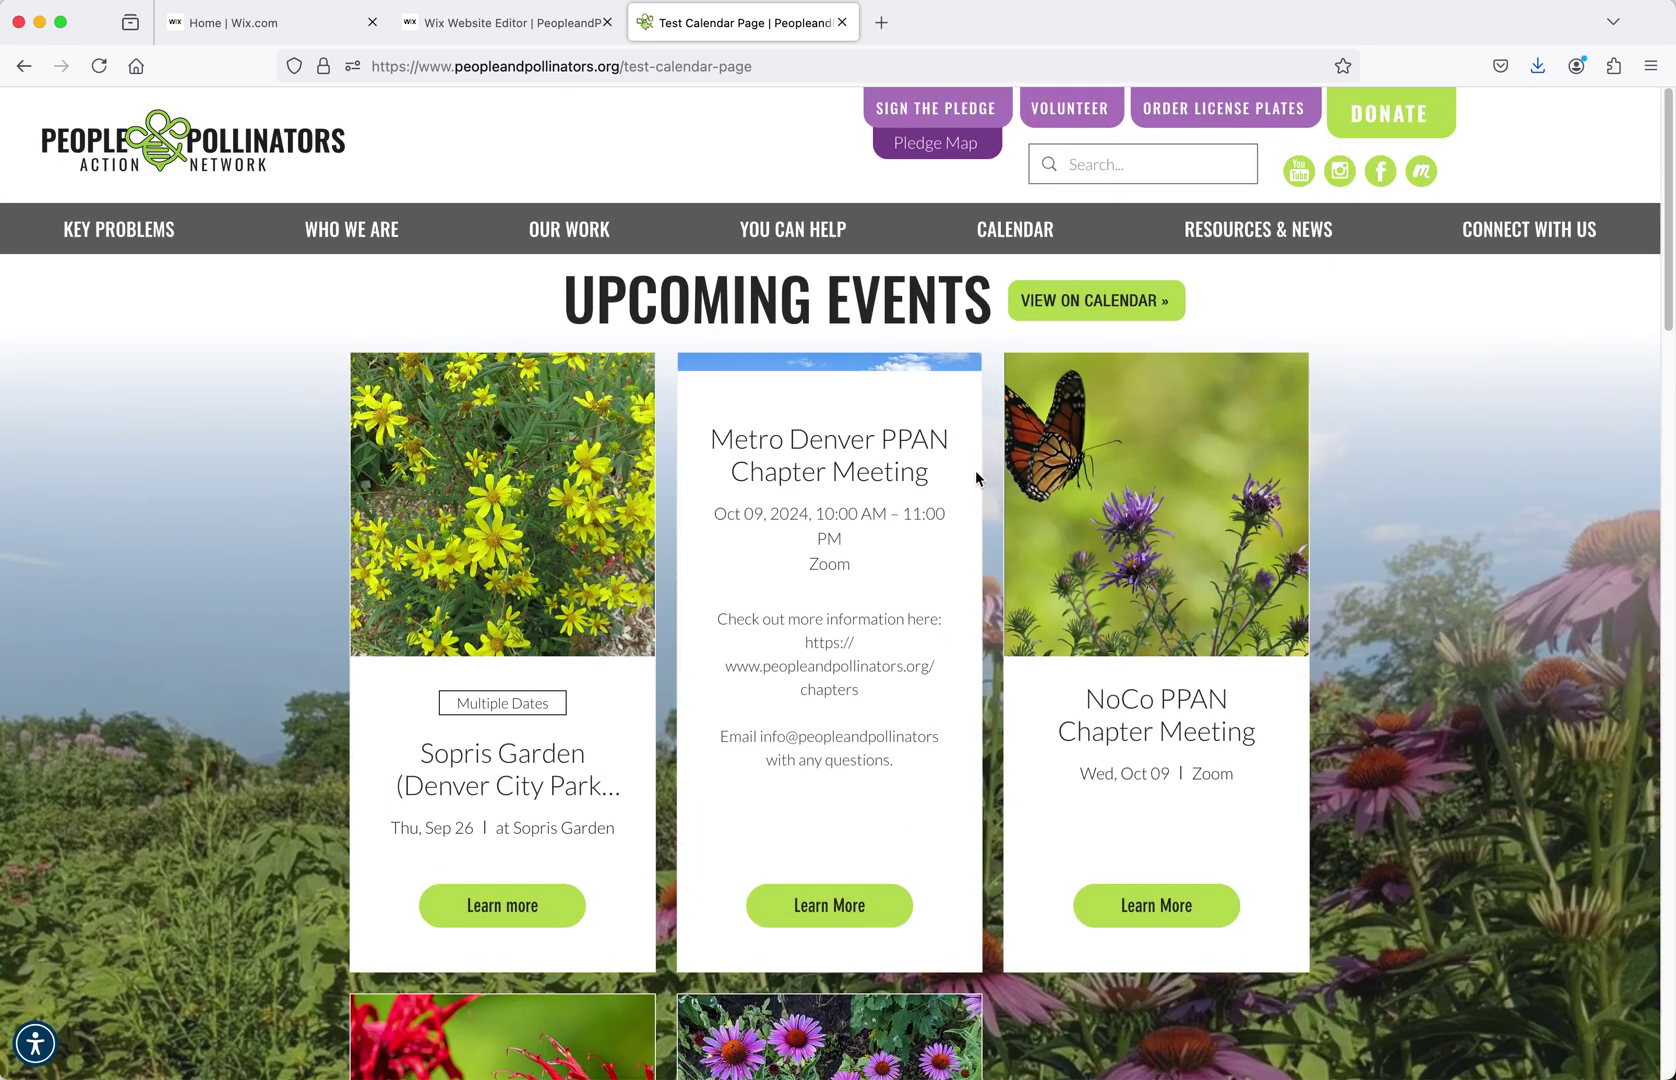
# - Open the site's Calendar page and view the Sept 12 Wash Park Big Garden Volunteering details
pyautogui.click(1018, 229)
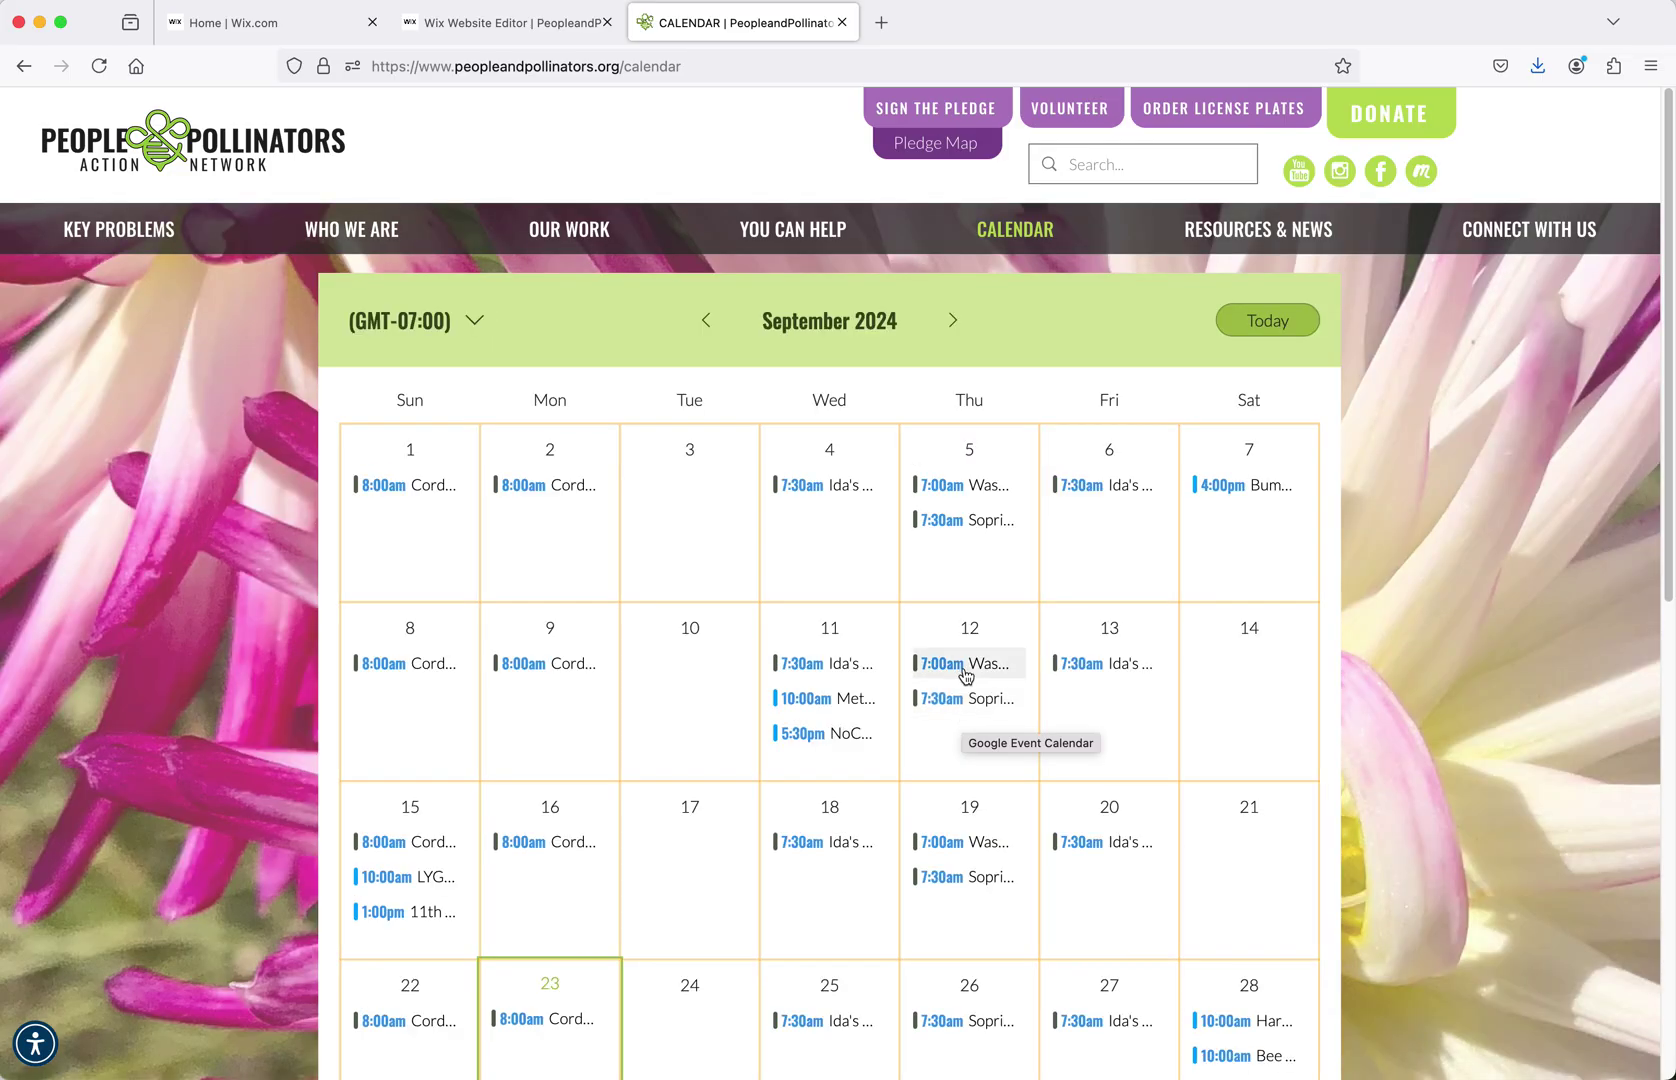
pyautogui.click(966, 675)
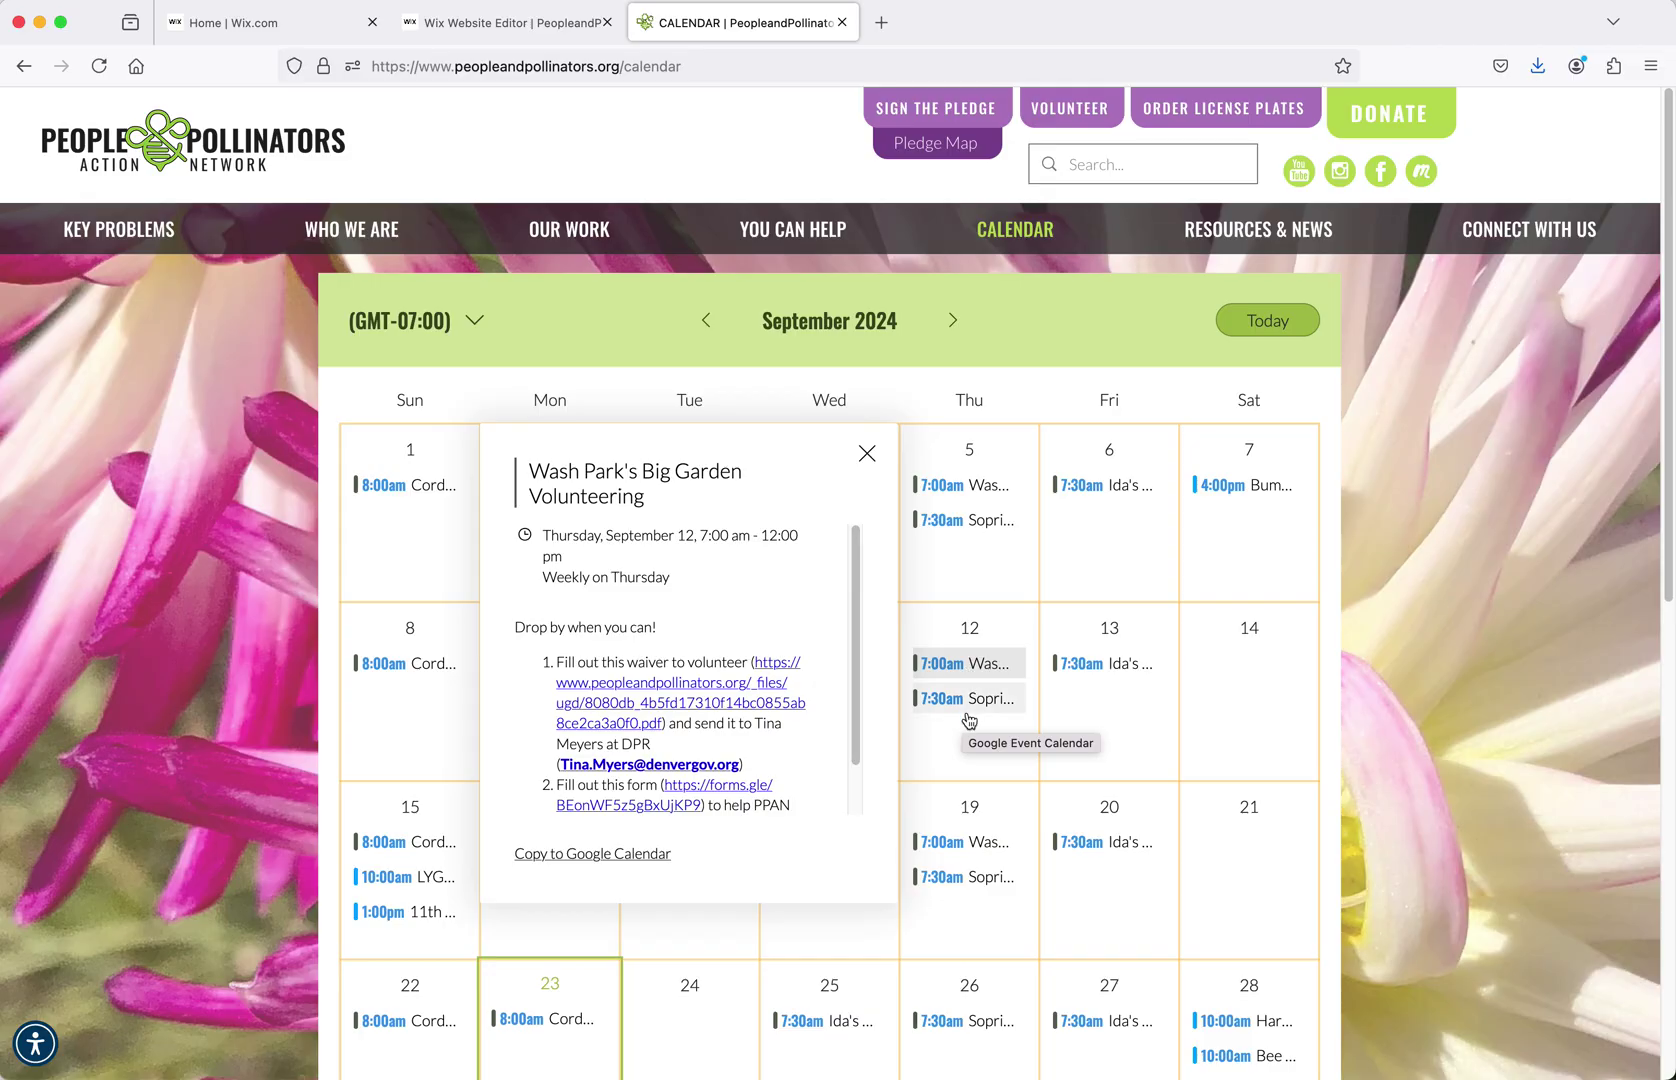
pyautogui.click(965, 700)
pyautogui.click(966, 672)
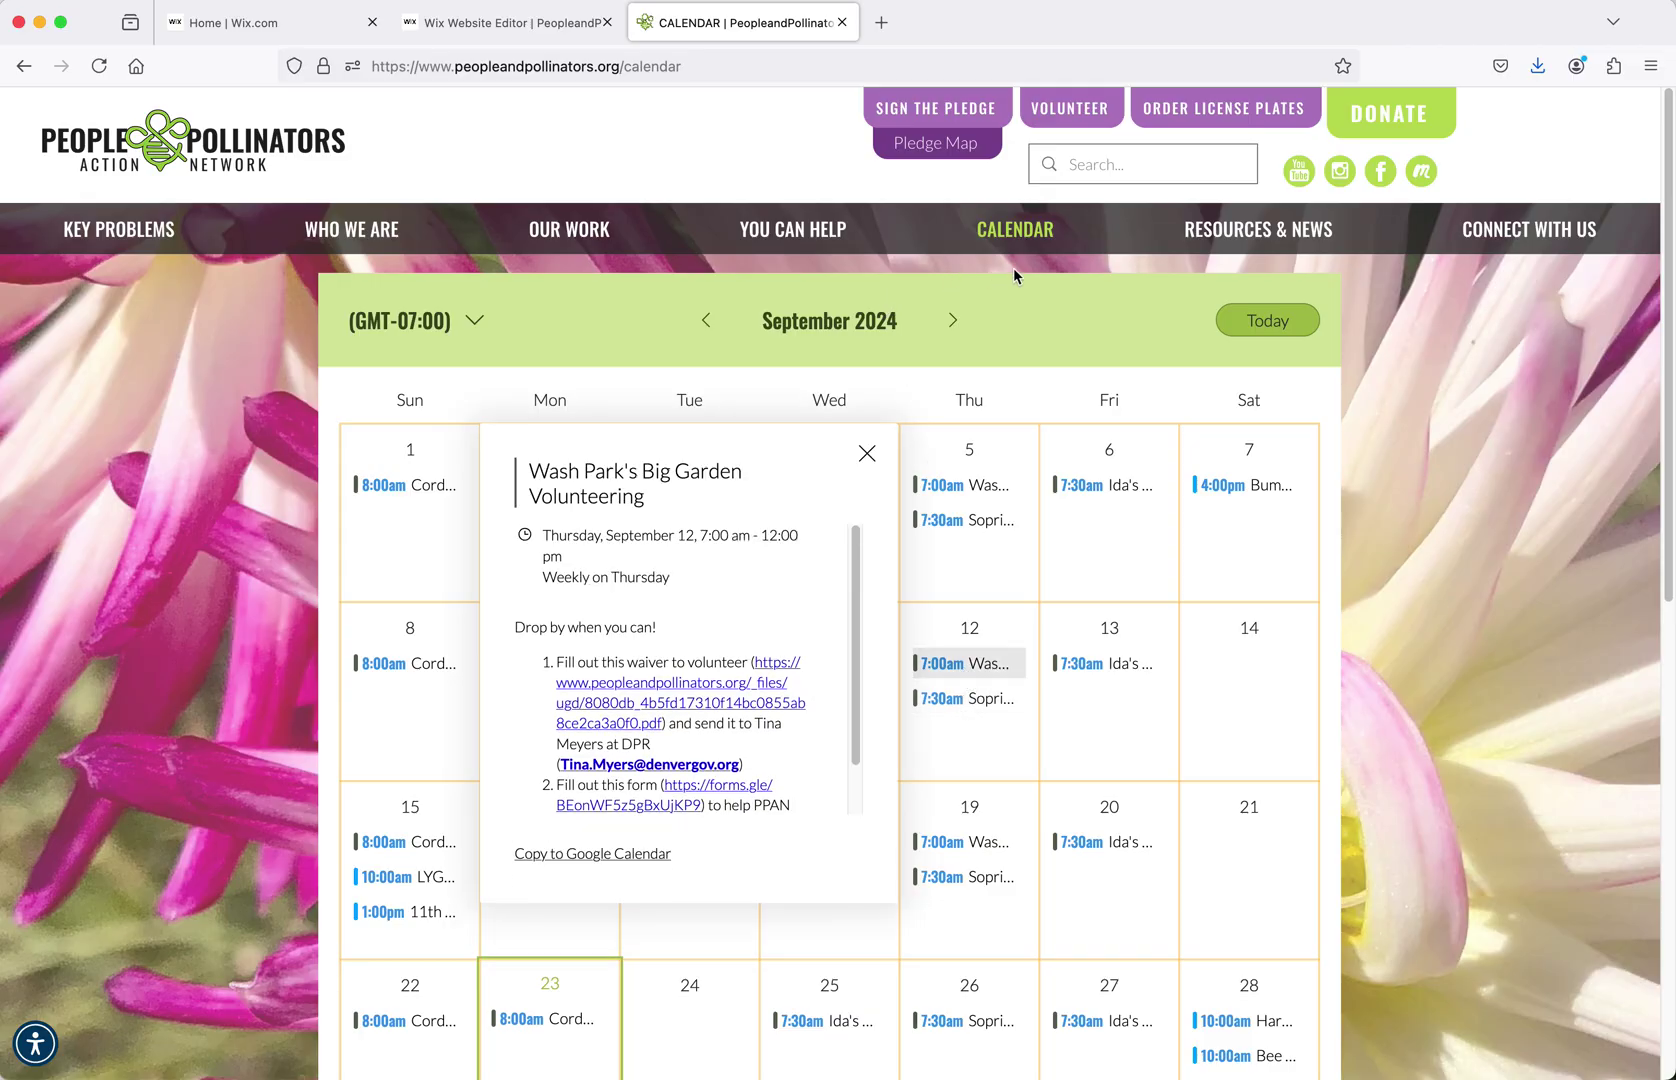
# - Return to the Test Calendar page, list October 9 events and open Metro Denver PPAN Chapter Meeting details
pyautogui.click(25, 67)
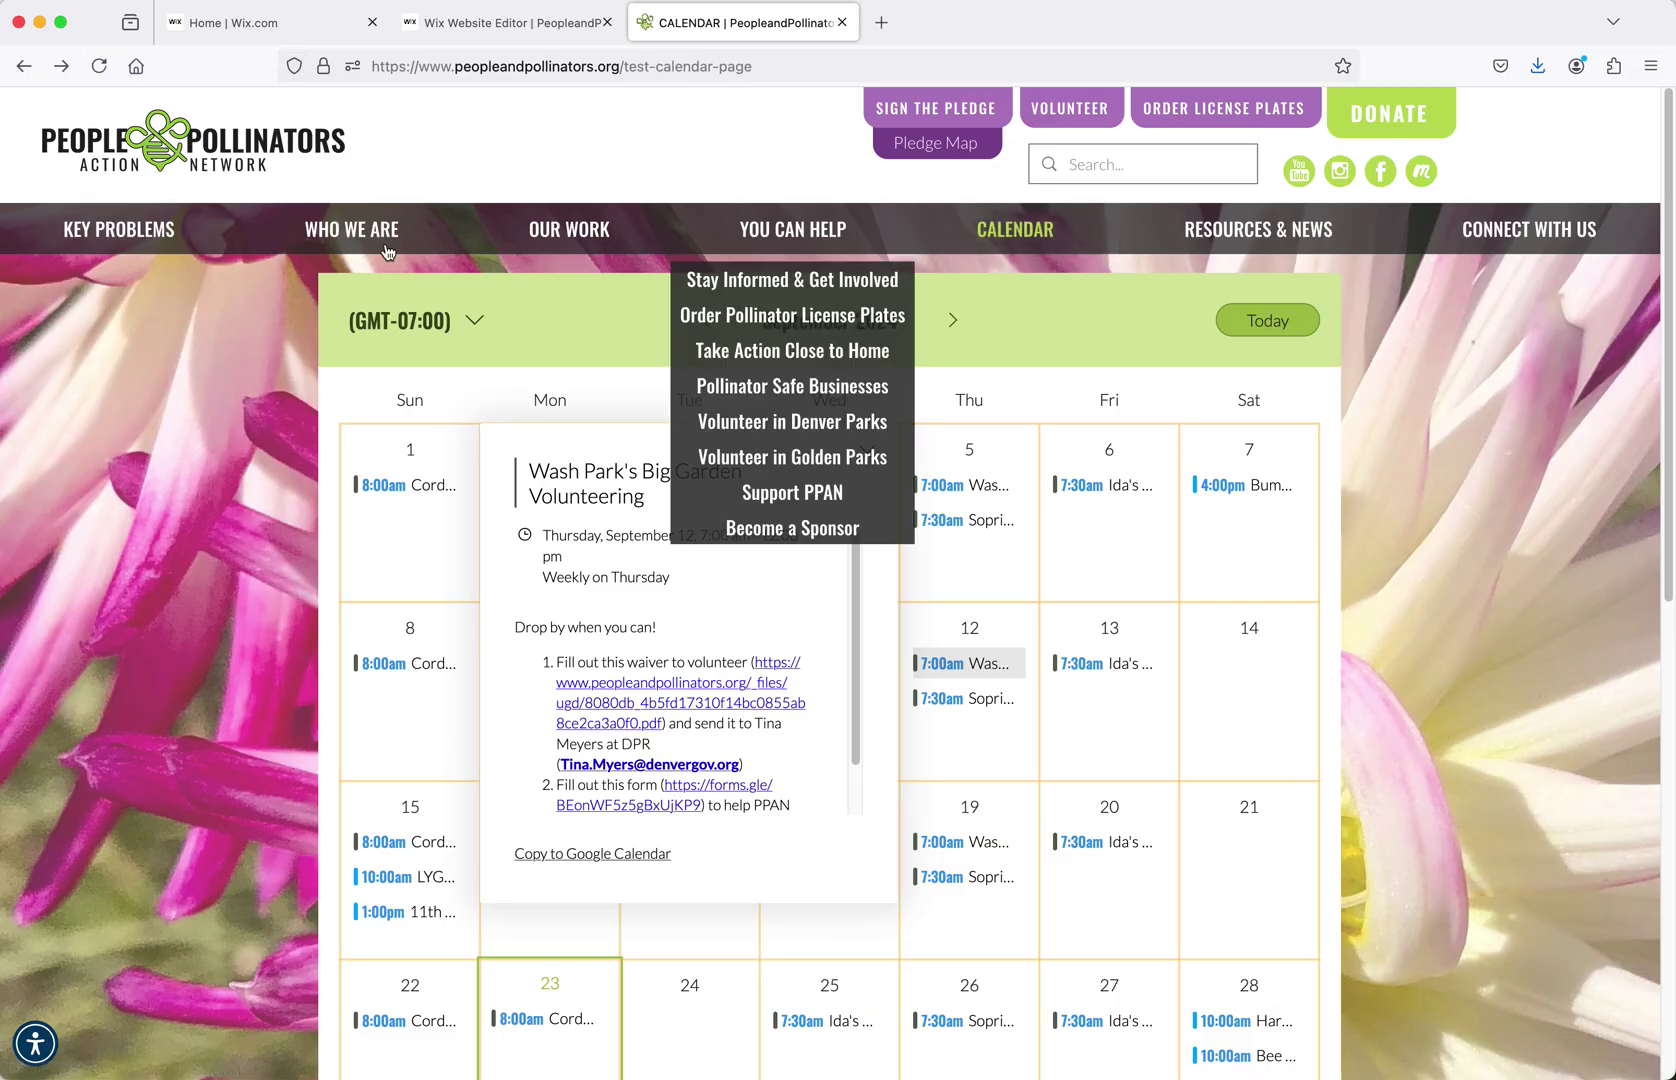
pyautogui.scroll(-15, 975, 798)
pyautogui.scroll(-5, 975, 798)
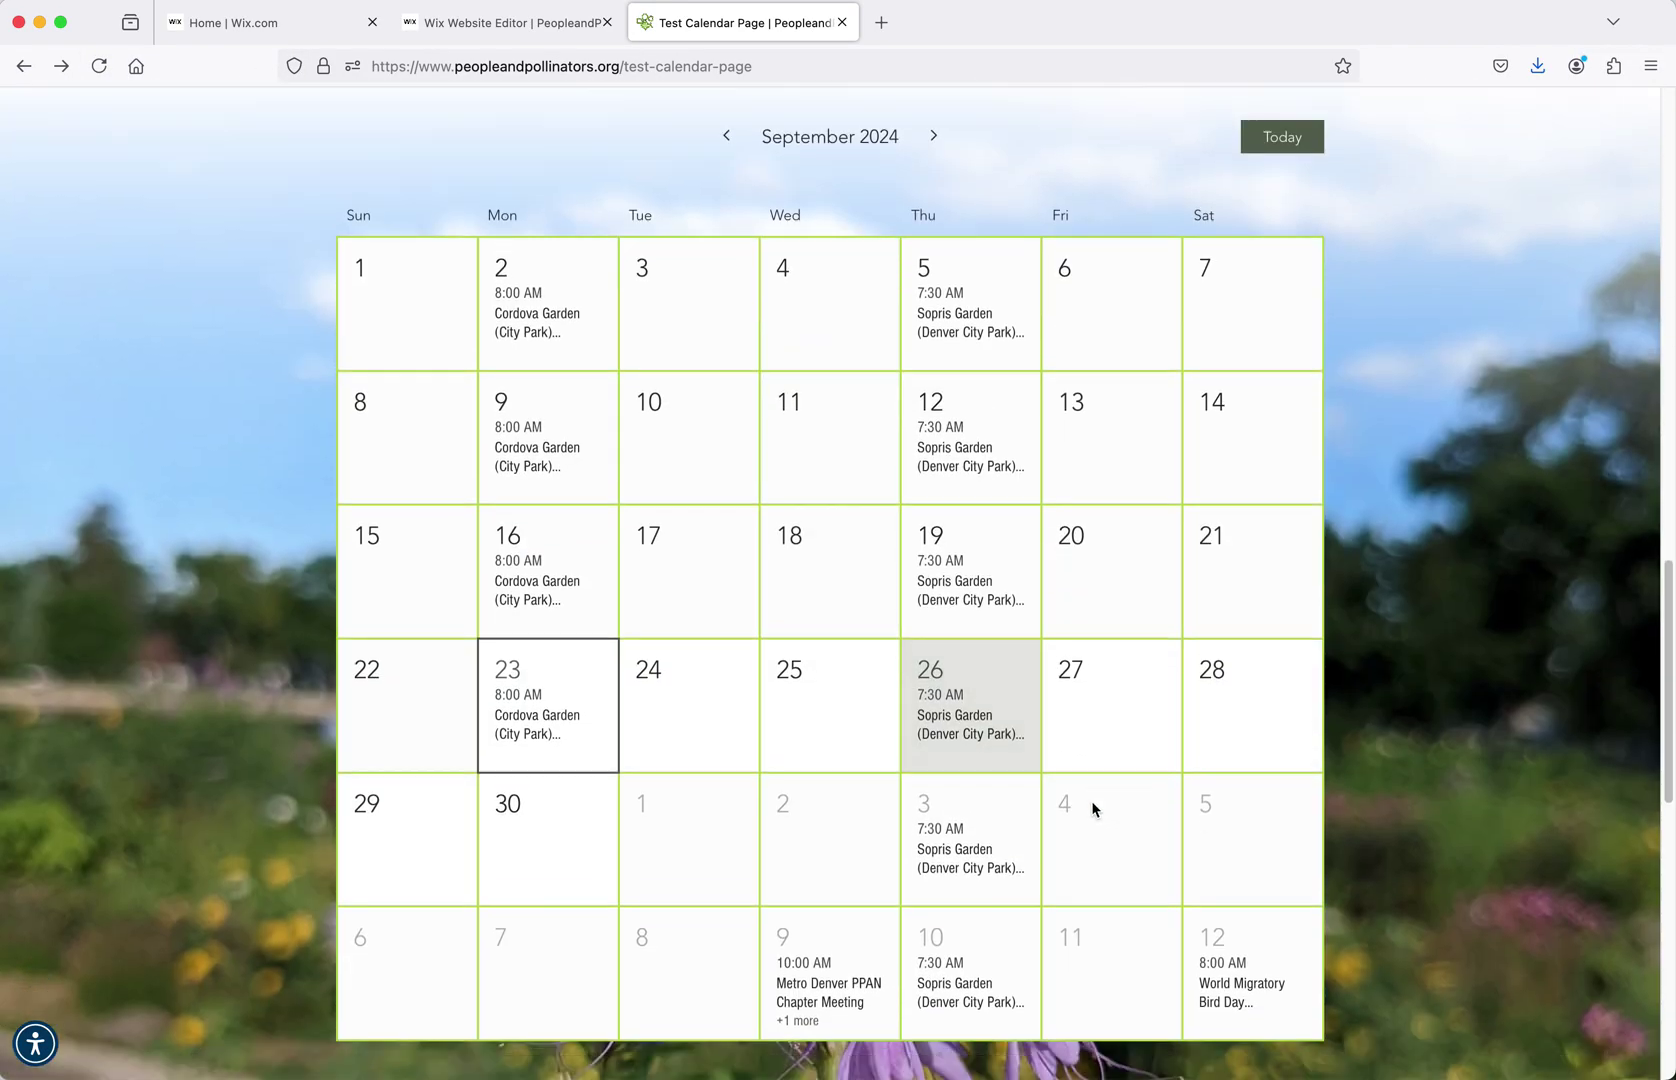
pyautogui.click(845, 848)
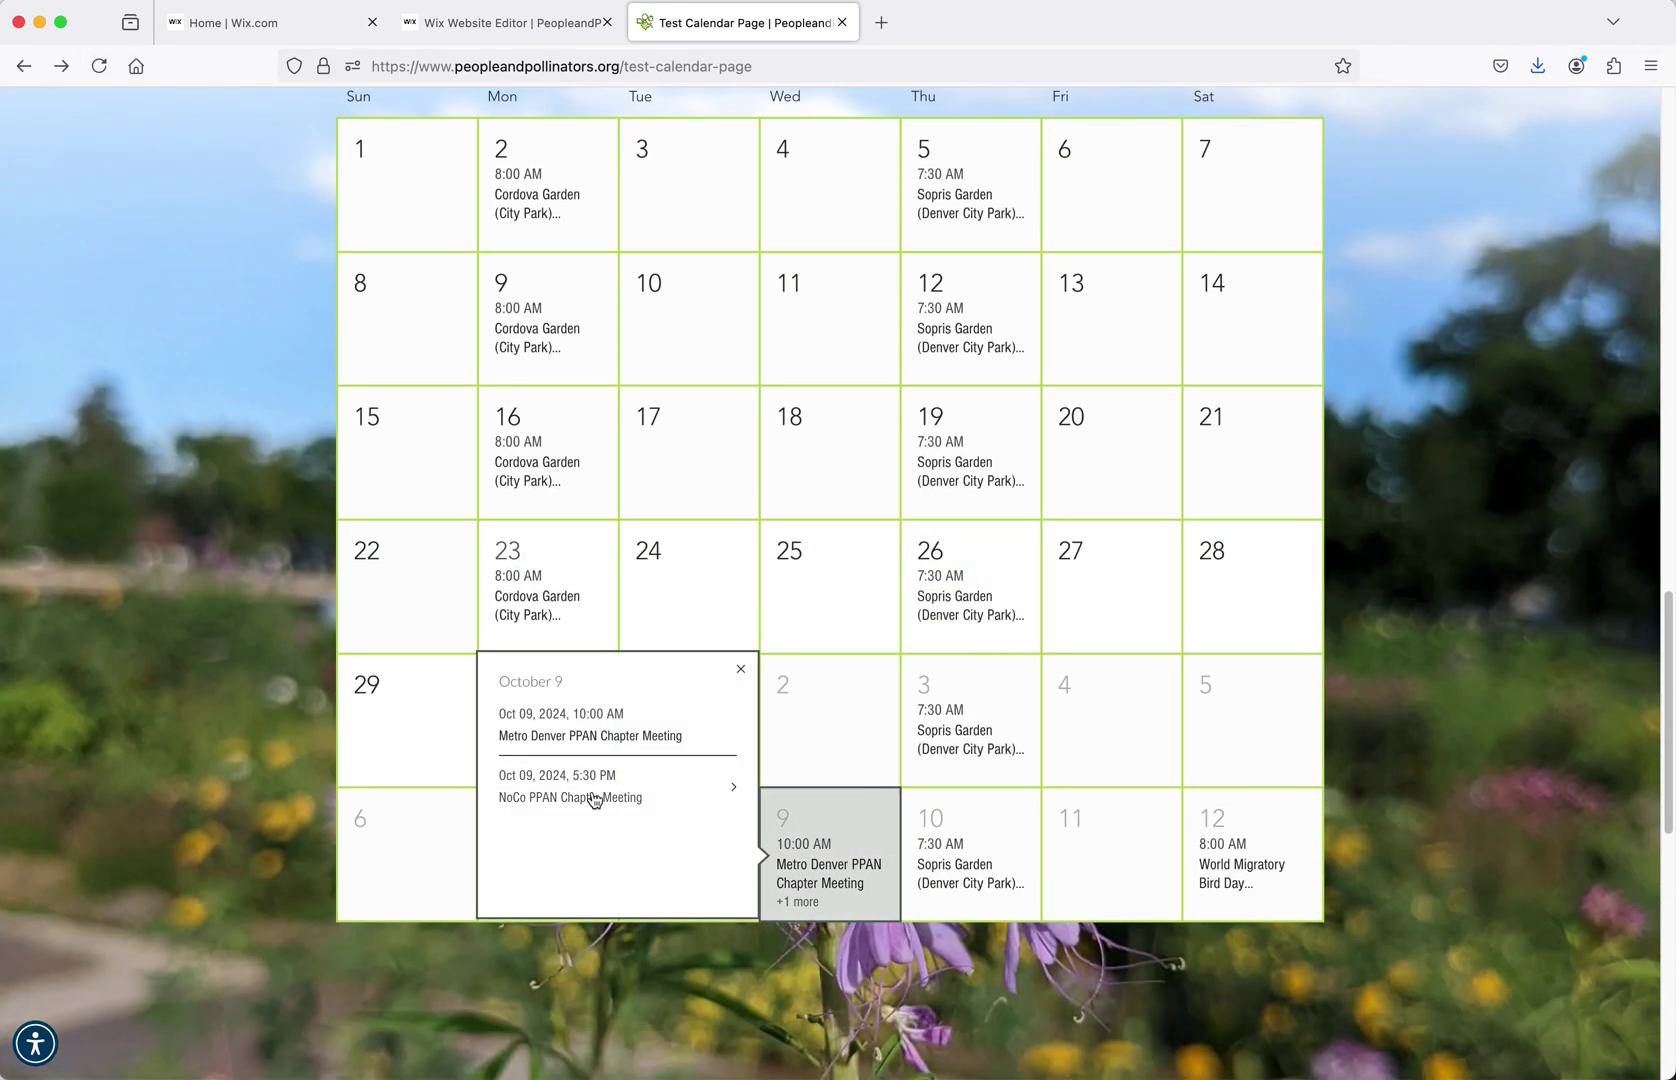
pyautogui.click(569, 735)
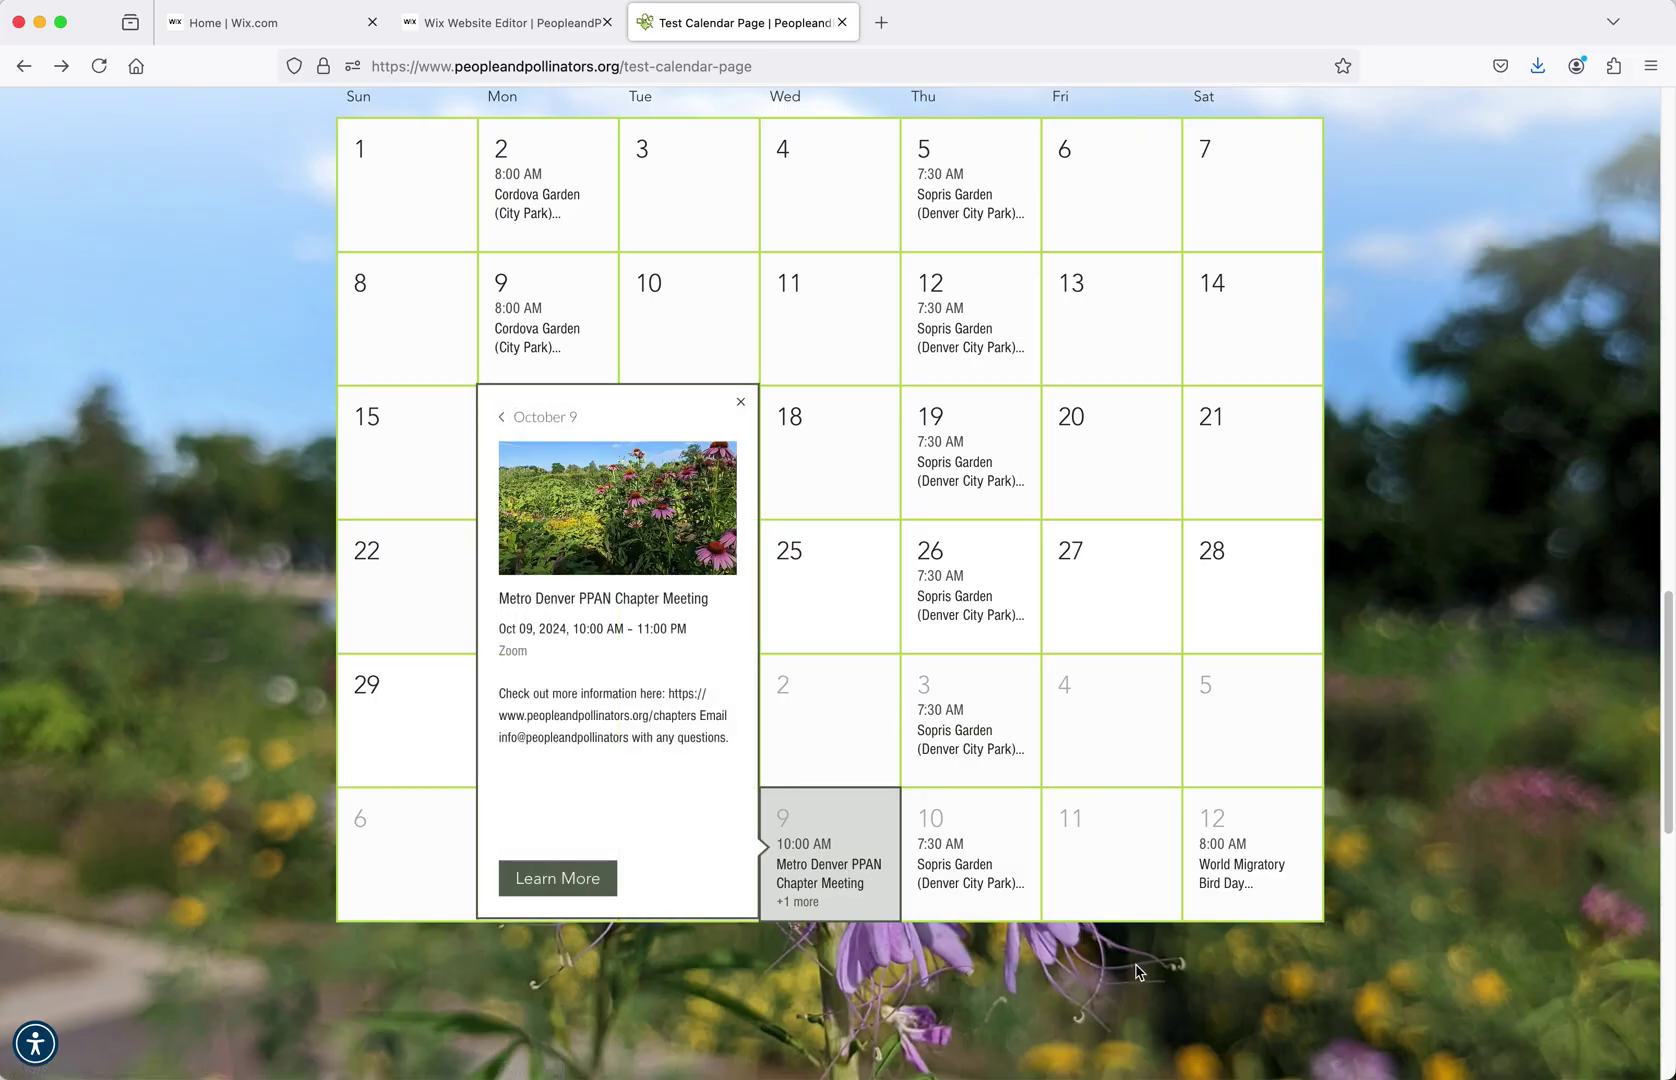
# - Jump to the event calendar section, then scroll back up to the Upcoming Events cards
pyautogui.scroll(15, 1137, 972)
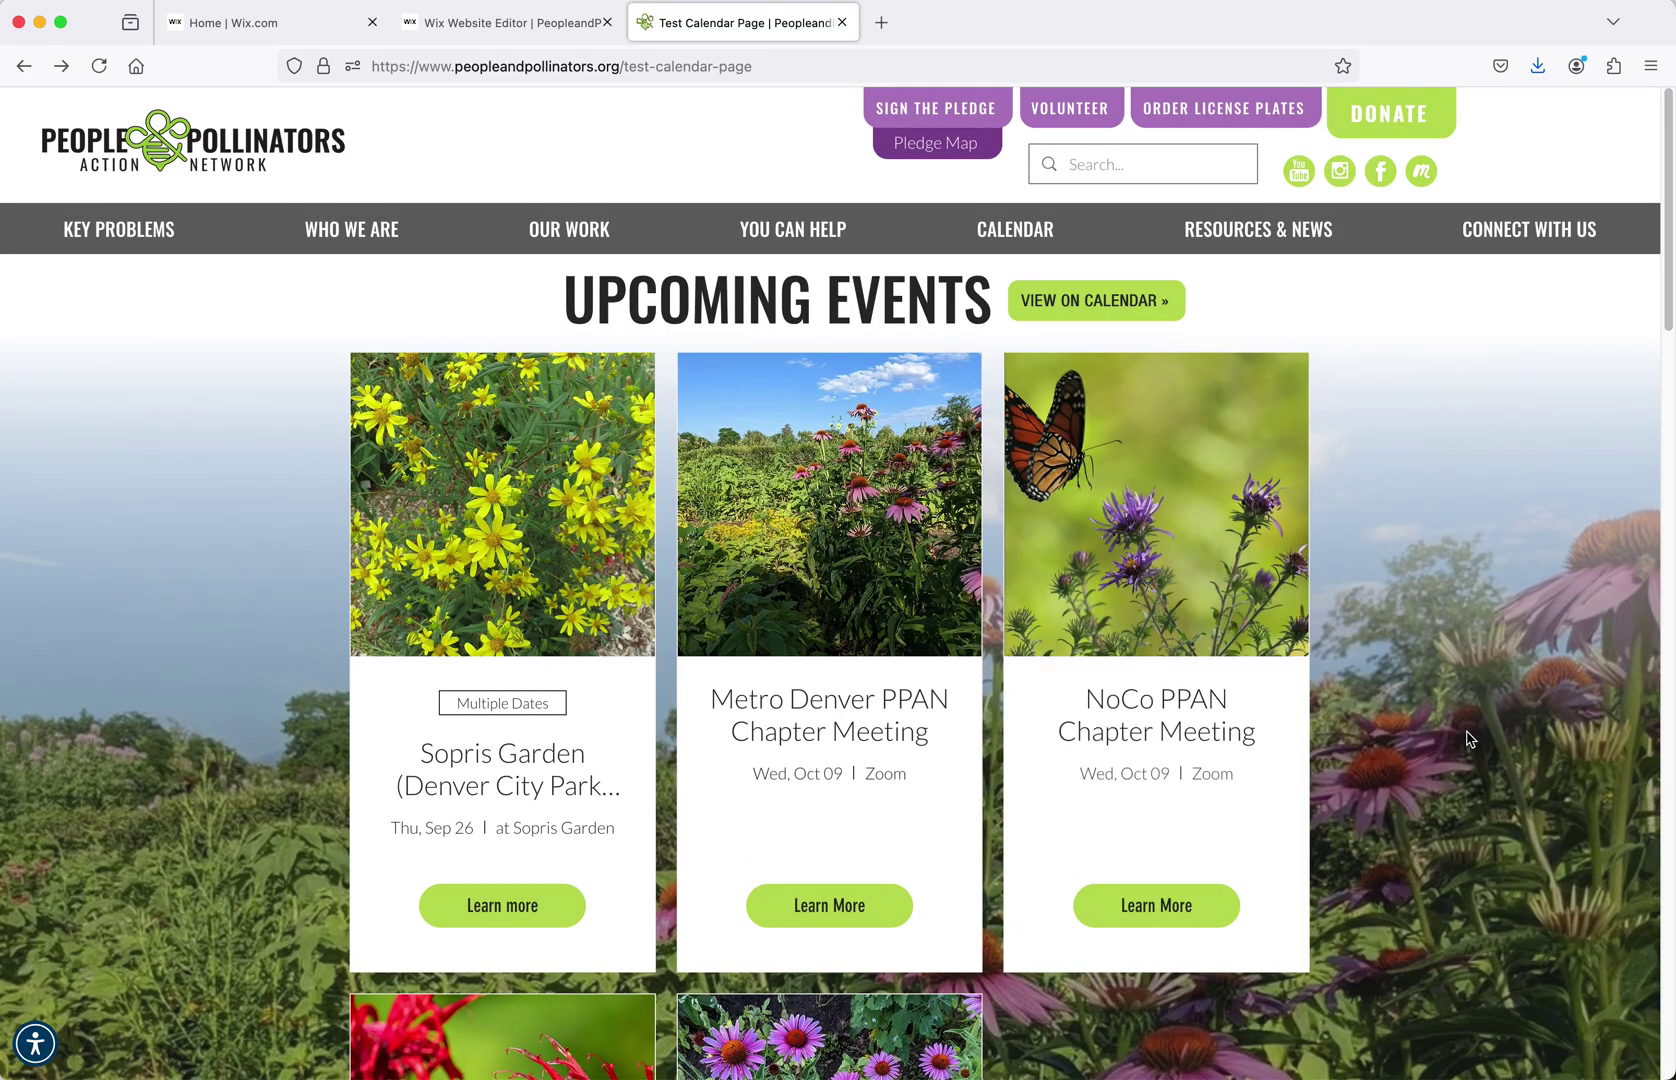
pyautogui.scroll(-5, 1468, 738)
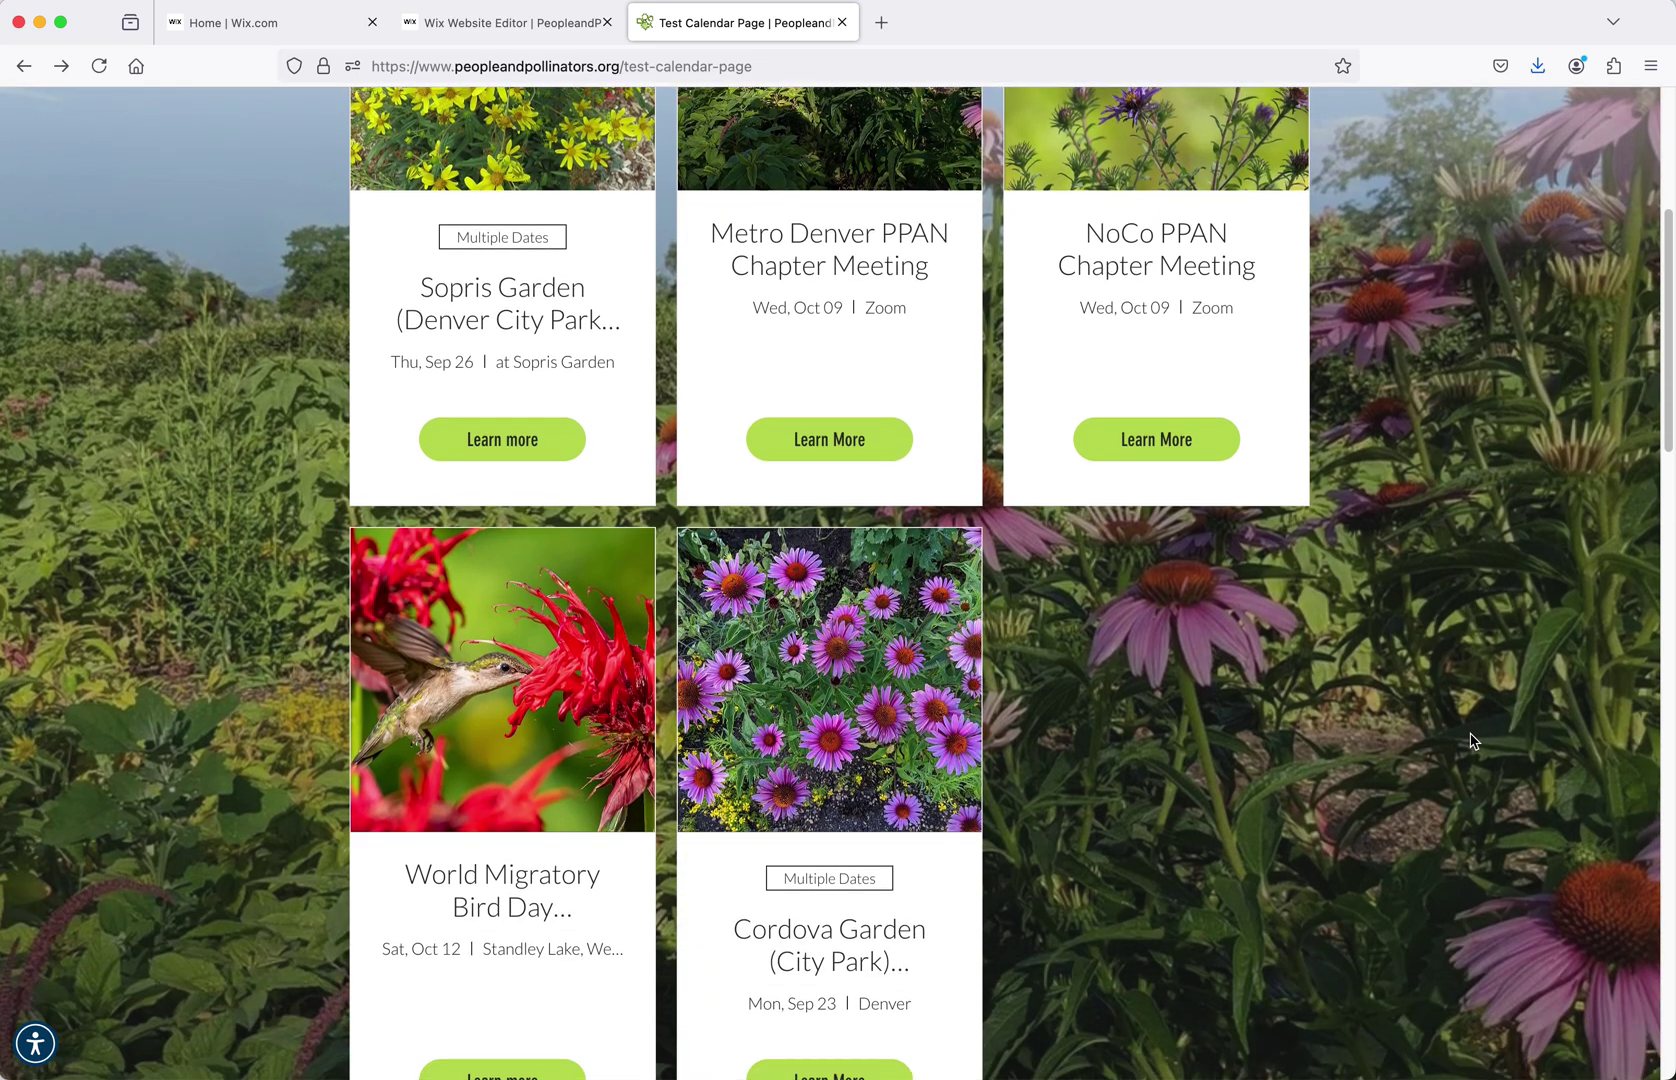
pyautogui.scroll(5, 1470, 740)
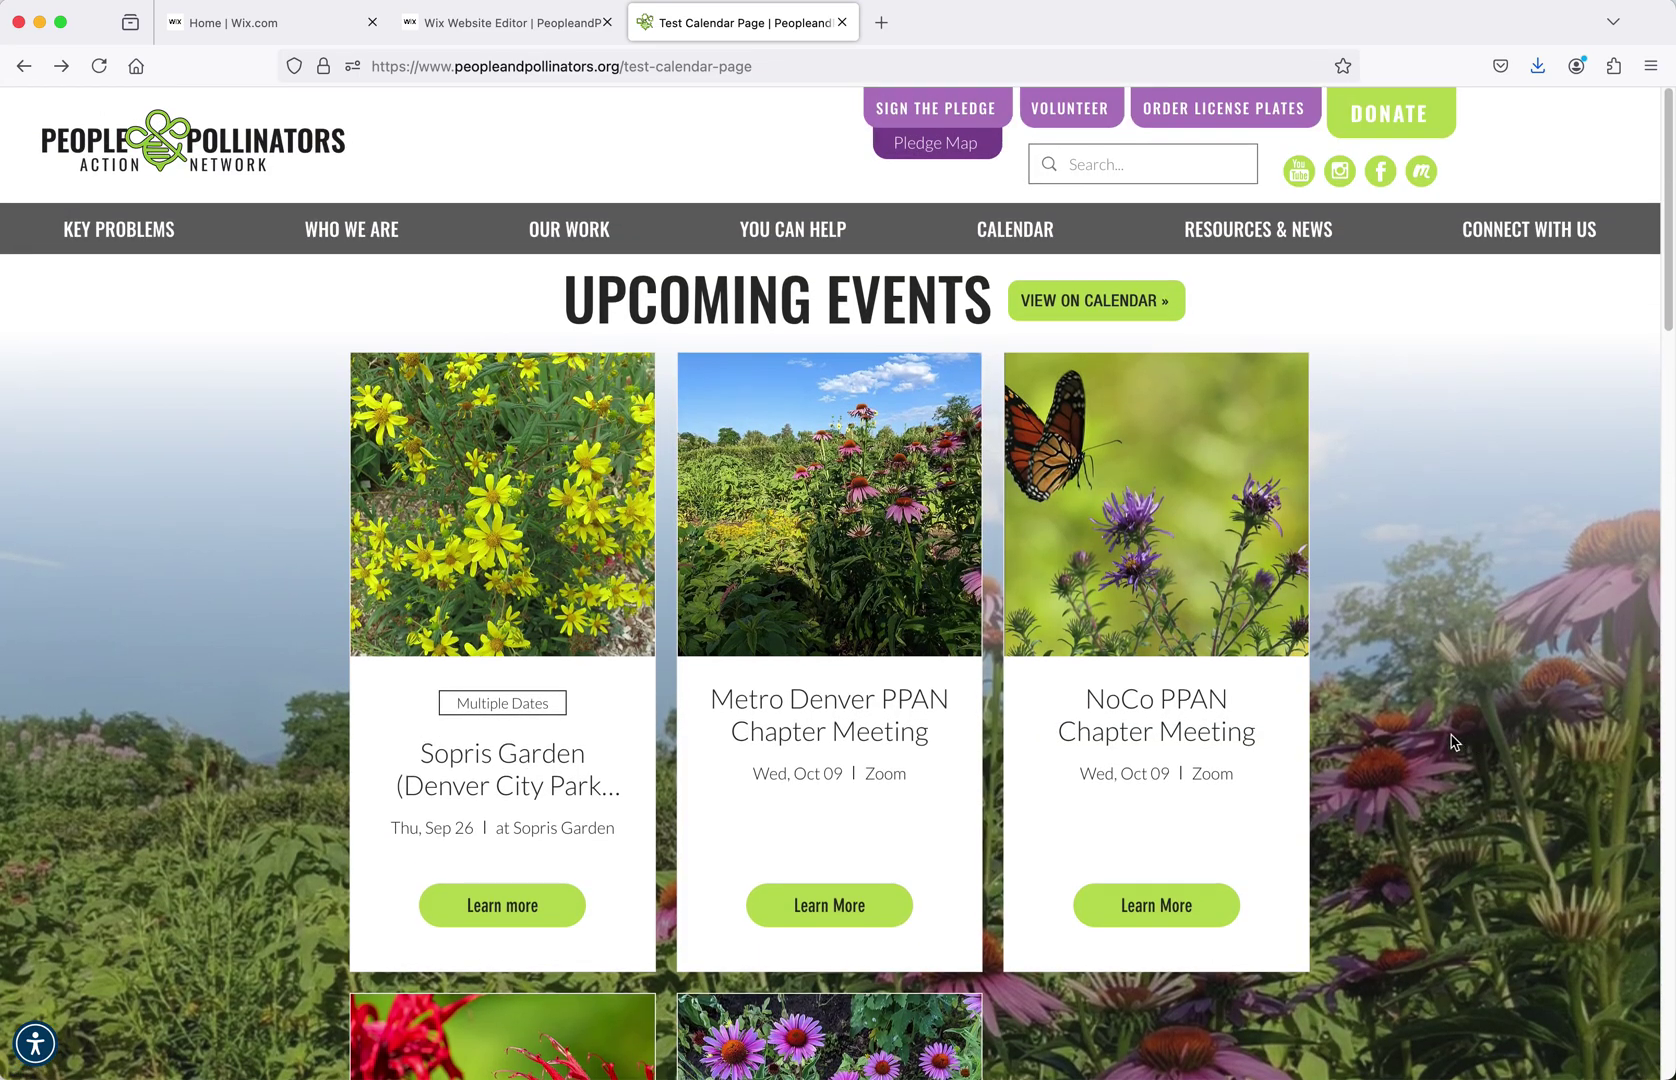
pyautogui.click(1097, 301)
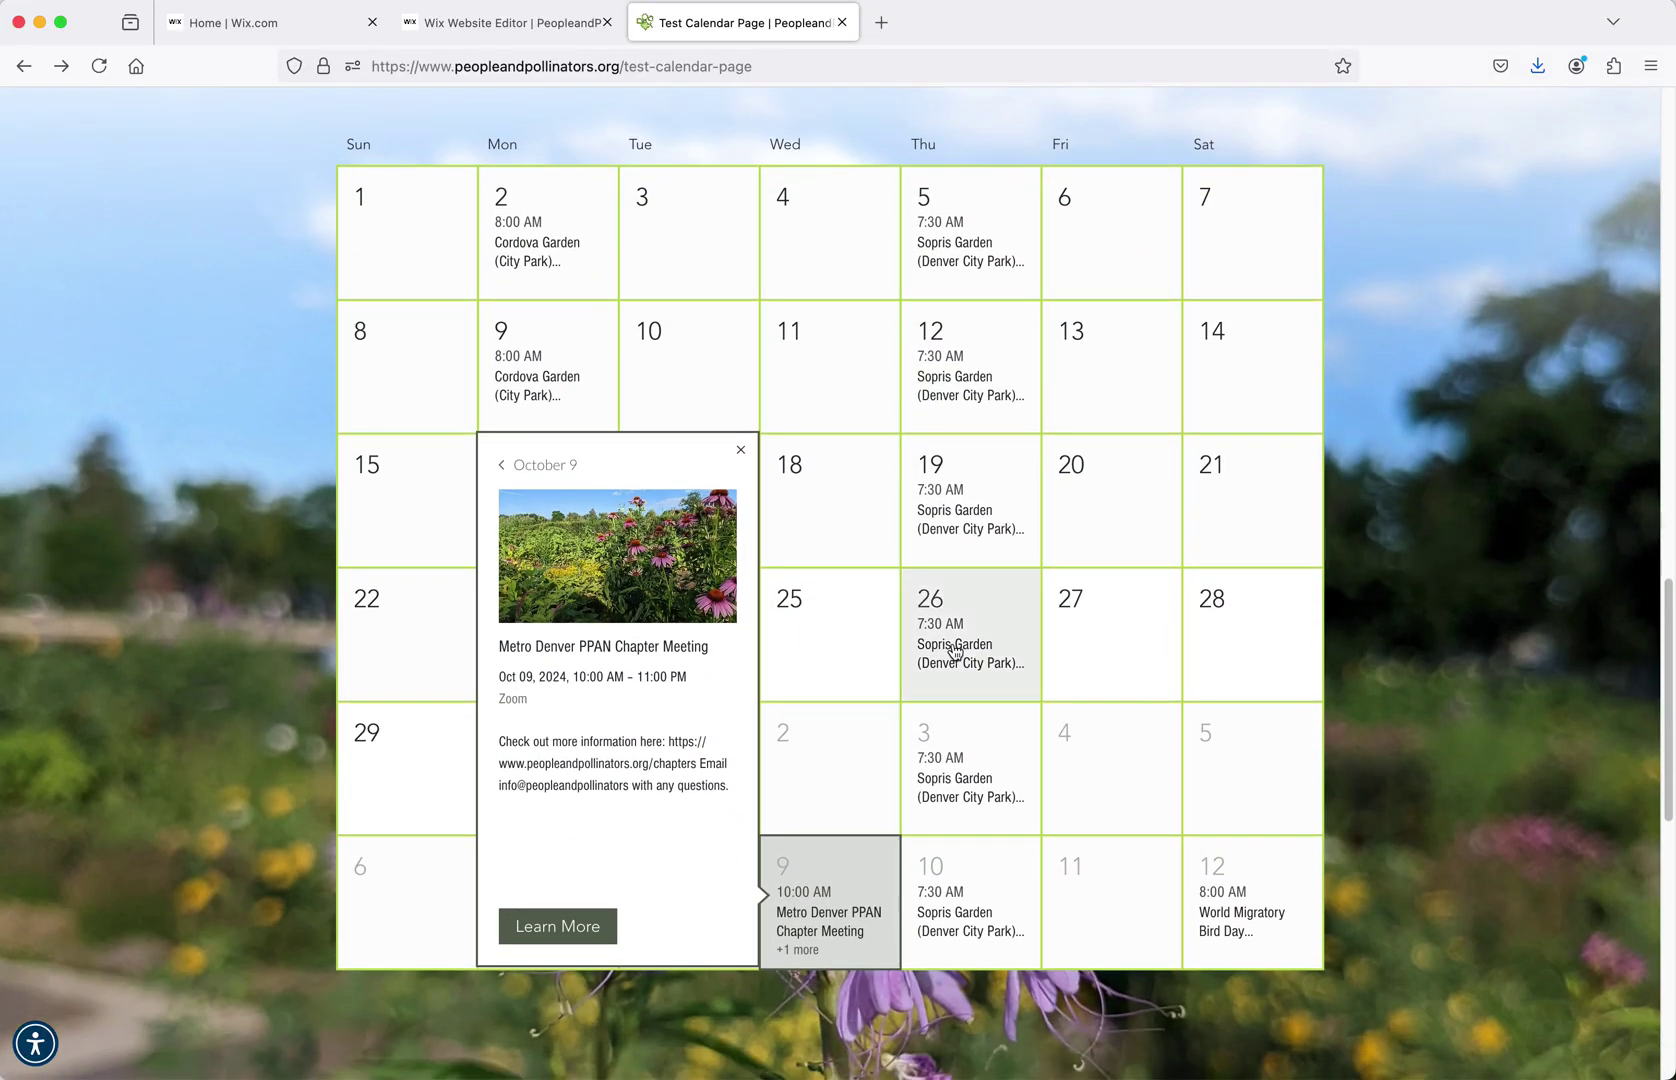
pyautogui.scroll(3, 1000, 690)
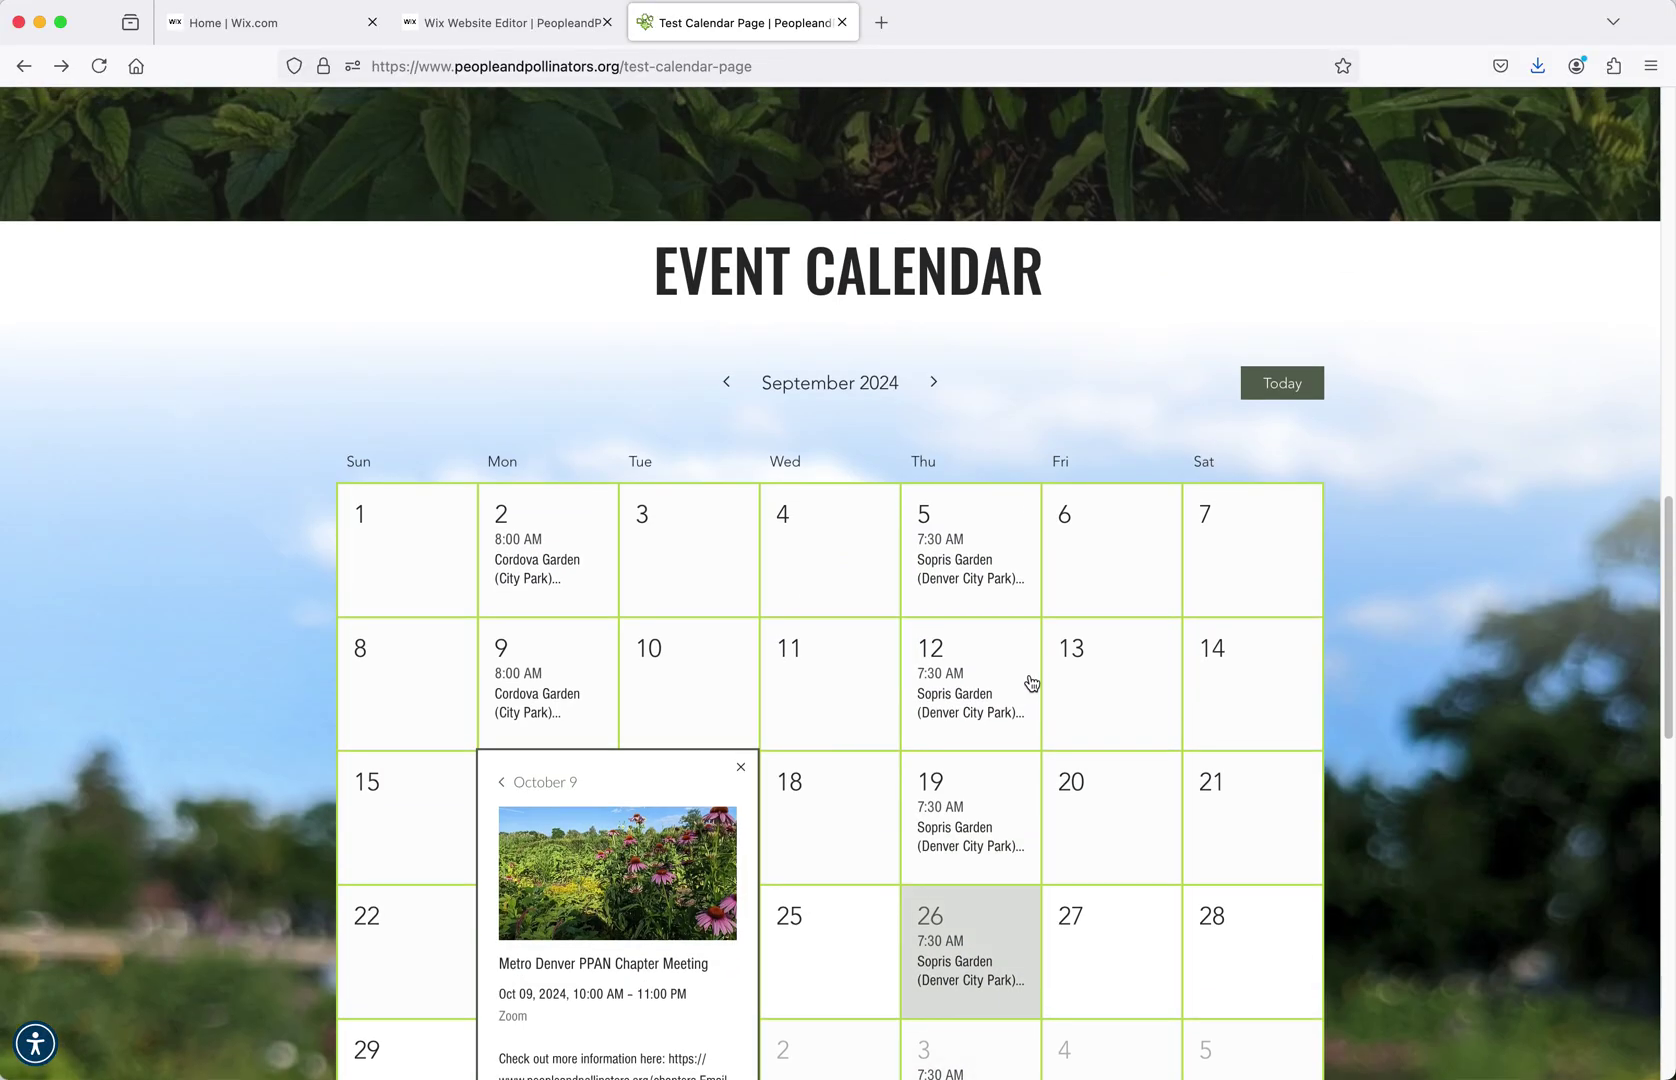
pyautogui.scroll(20, 1033, 686)
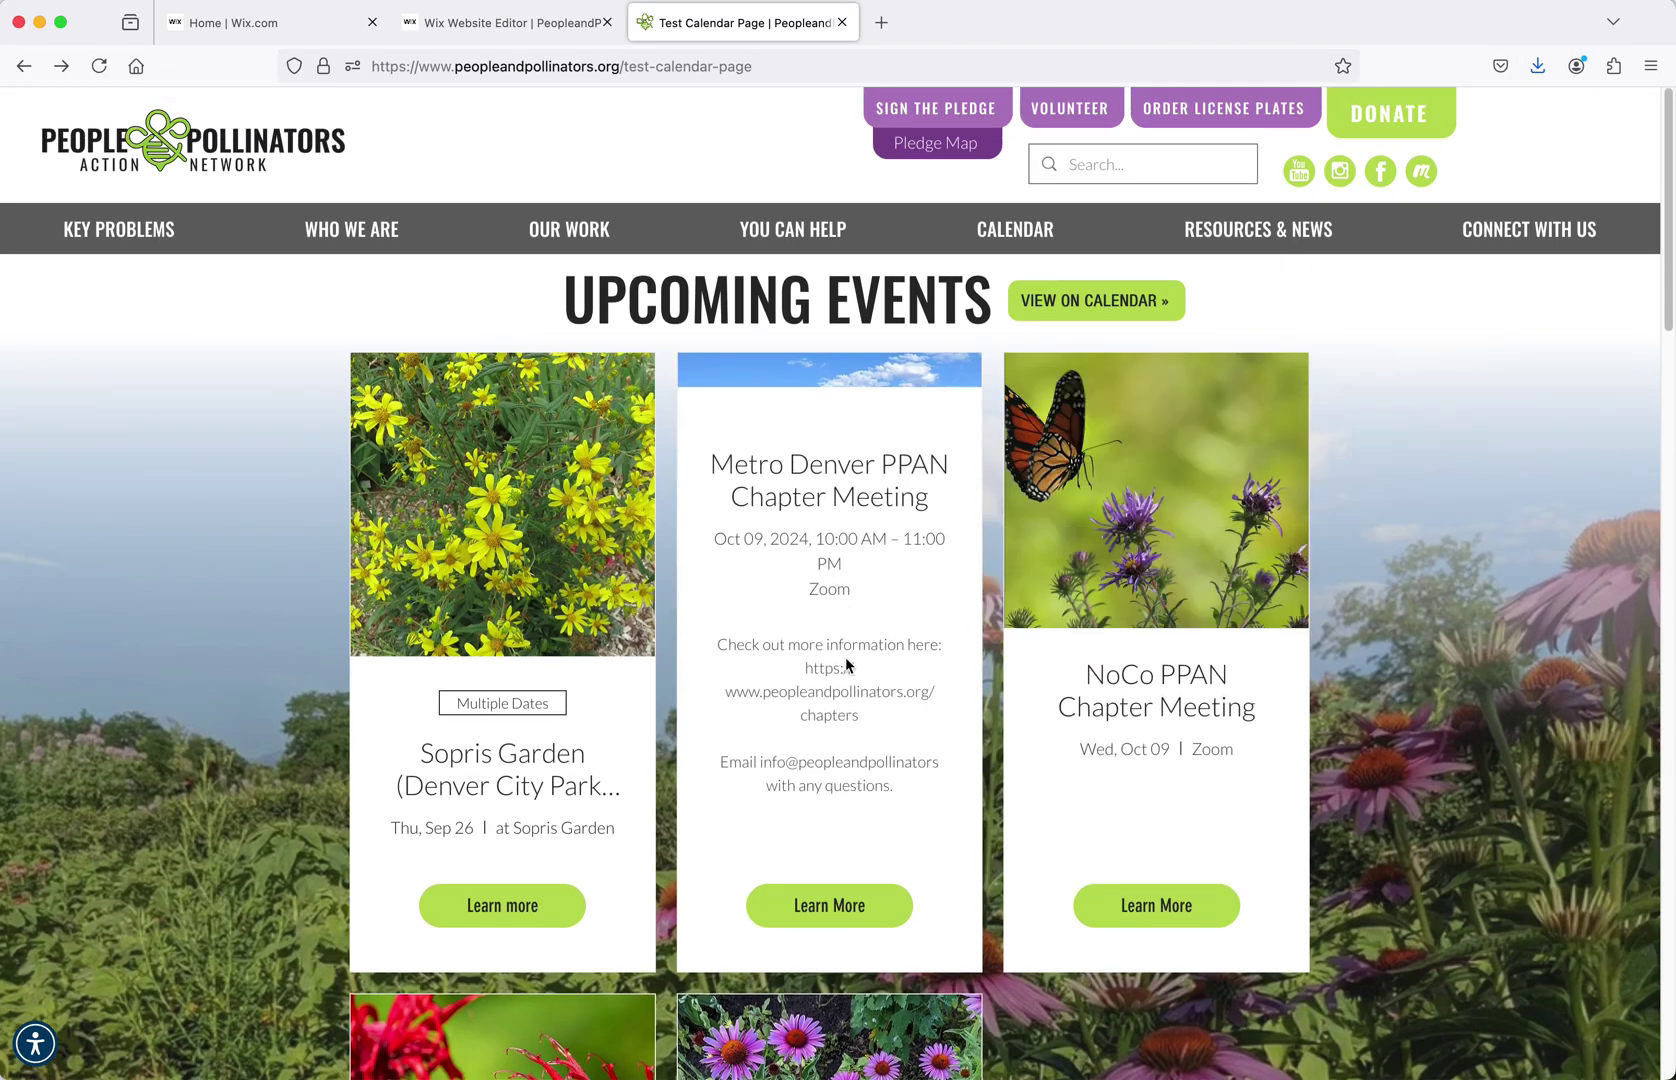
# - Return to the Wix Editor tab showing the Events dashboard's Published events list
pyautogui.moveTo(530, 524)
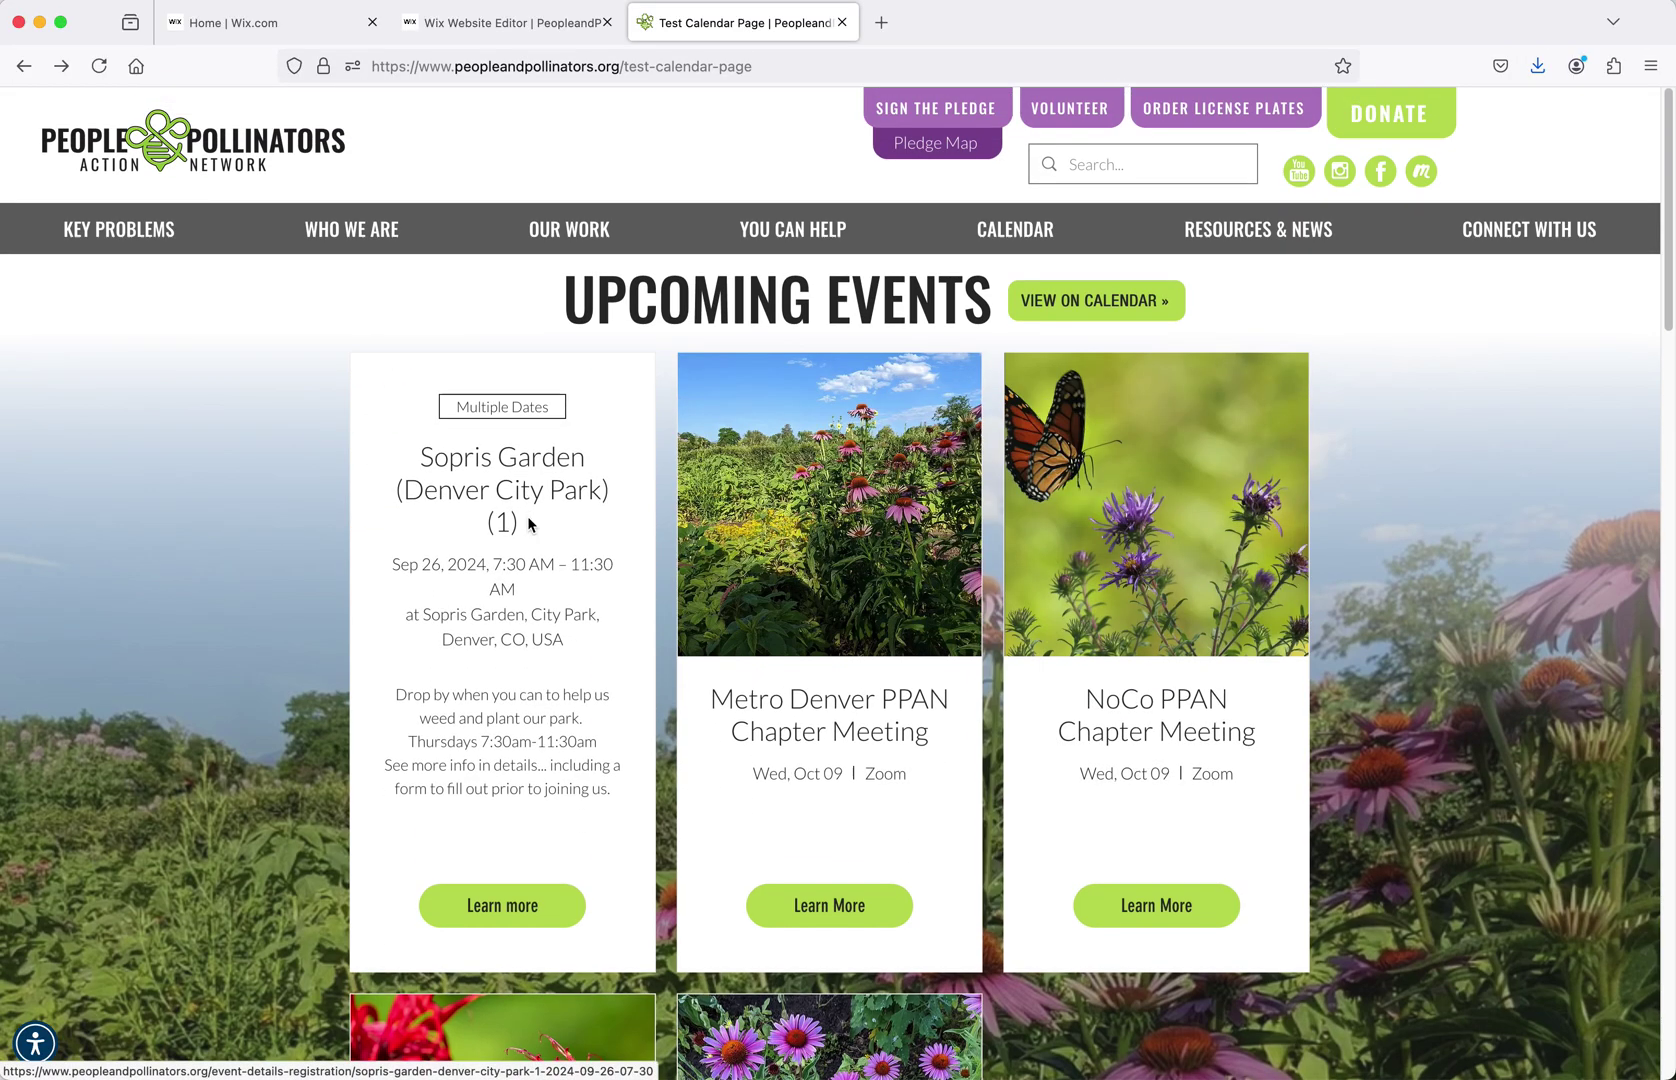
pyautogui.click(512, 24)
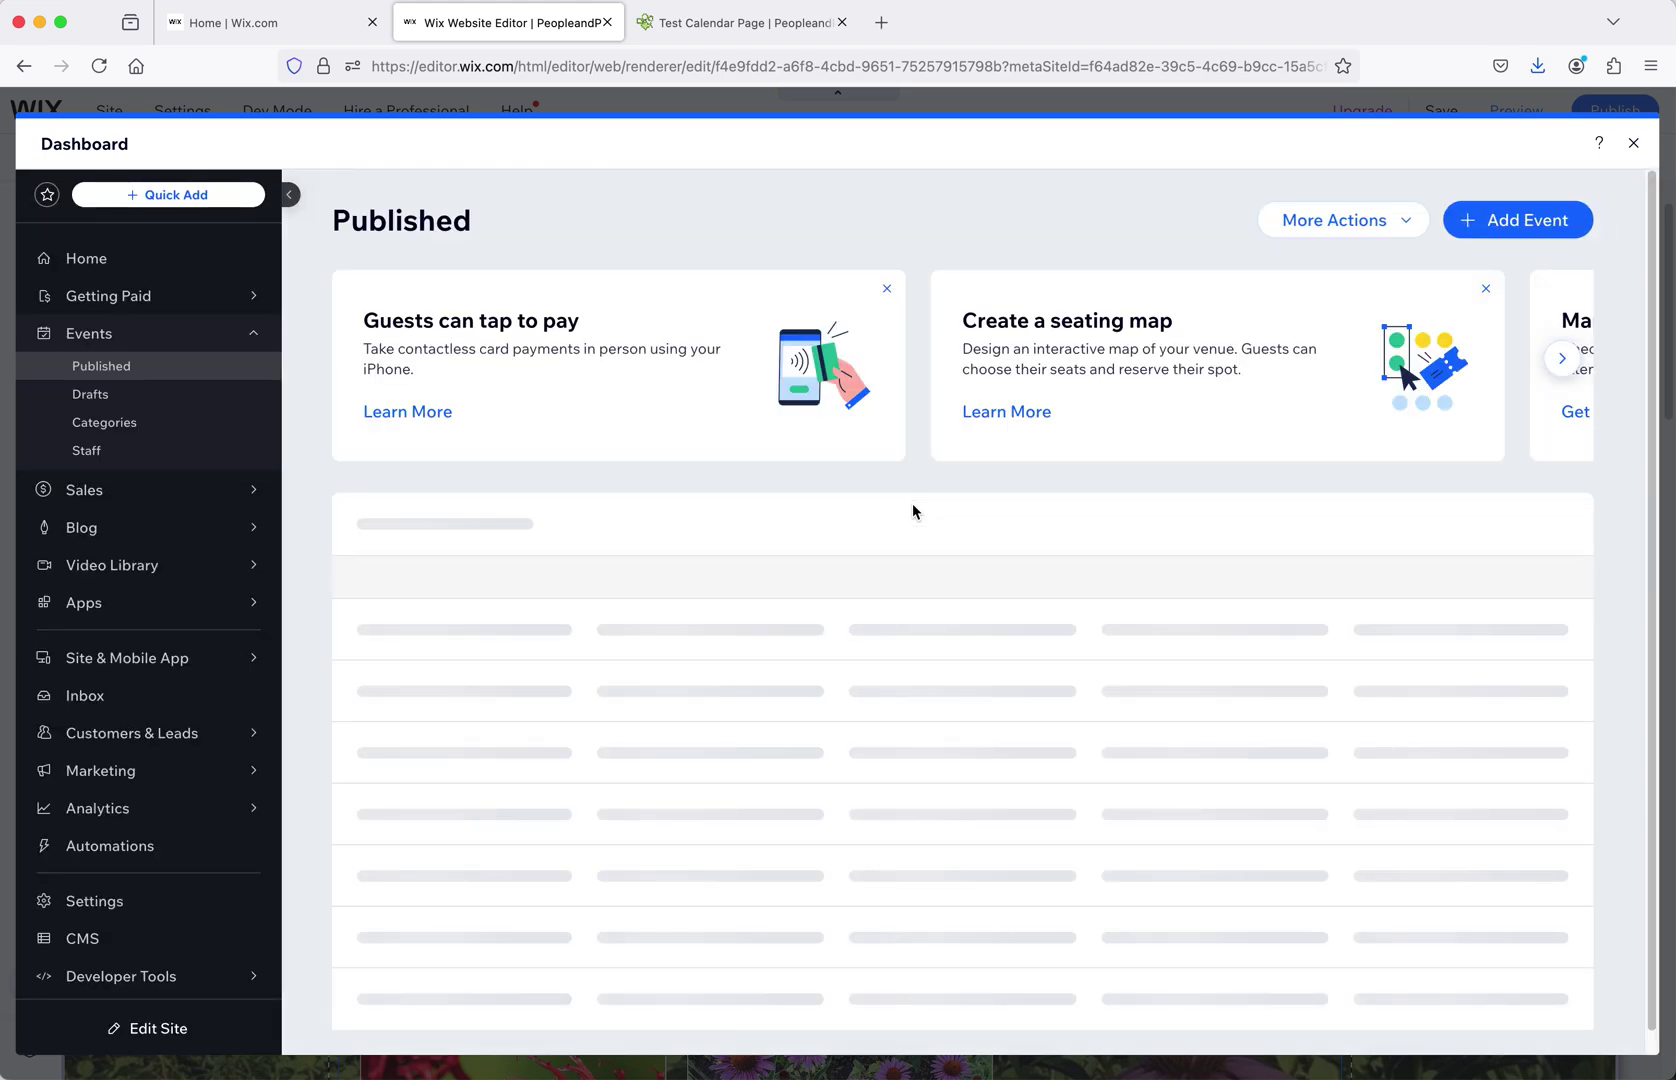
pyautogui.moveTo(917, 668)
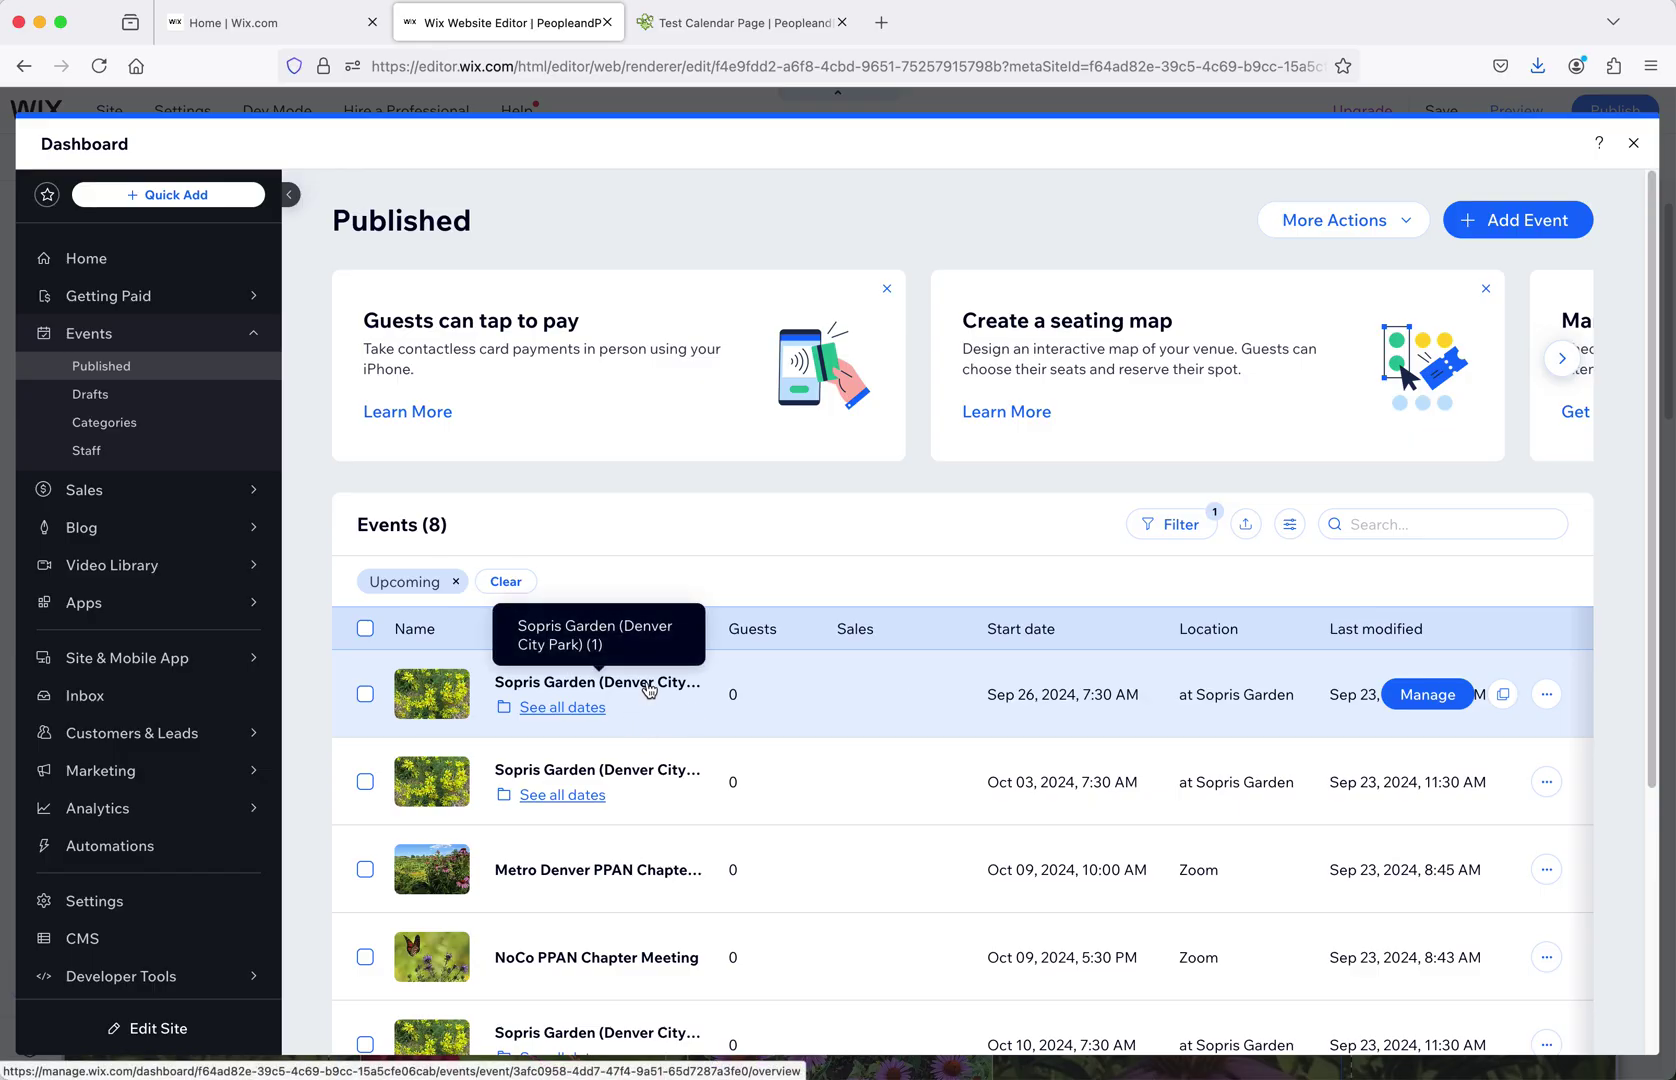
pyautogui.scroll(-2, 673, 800)
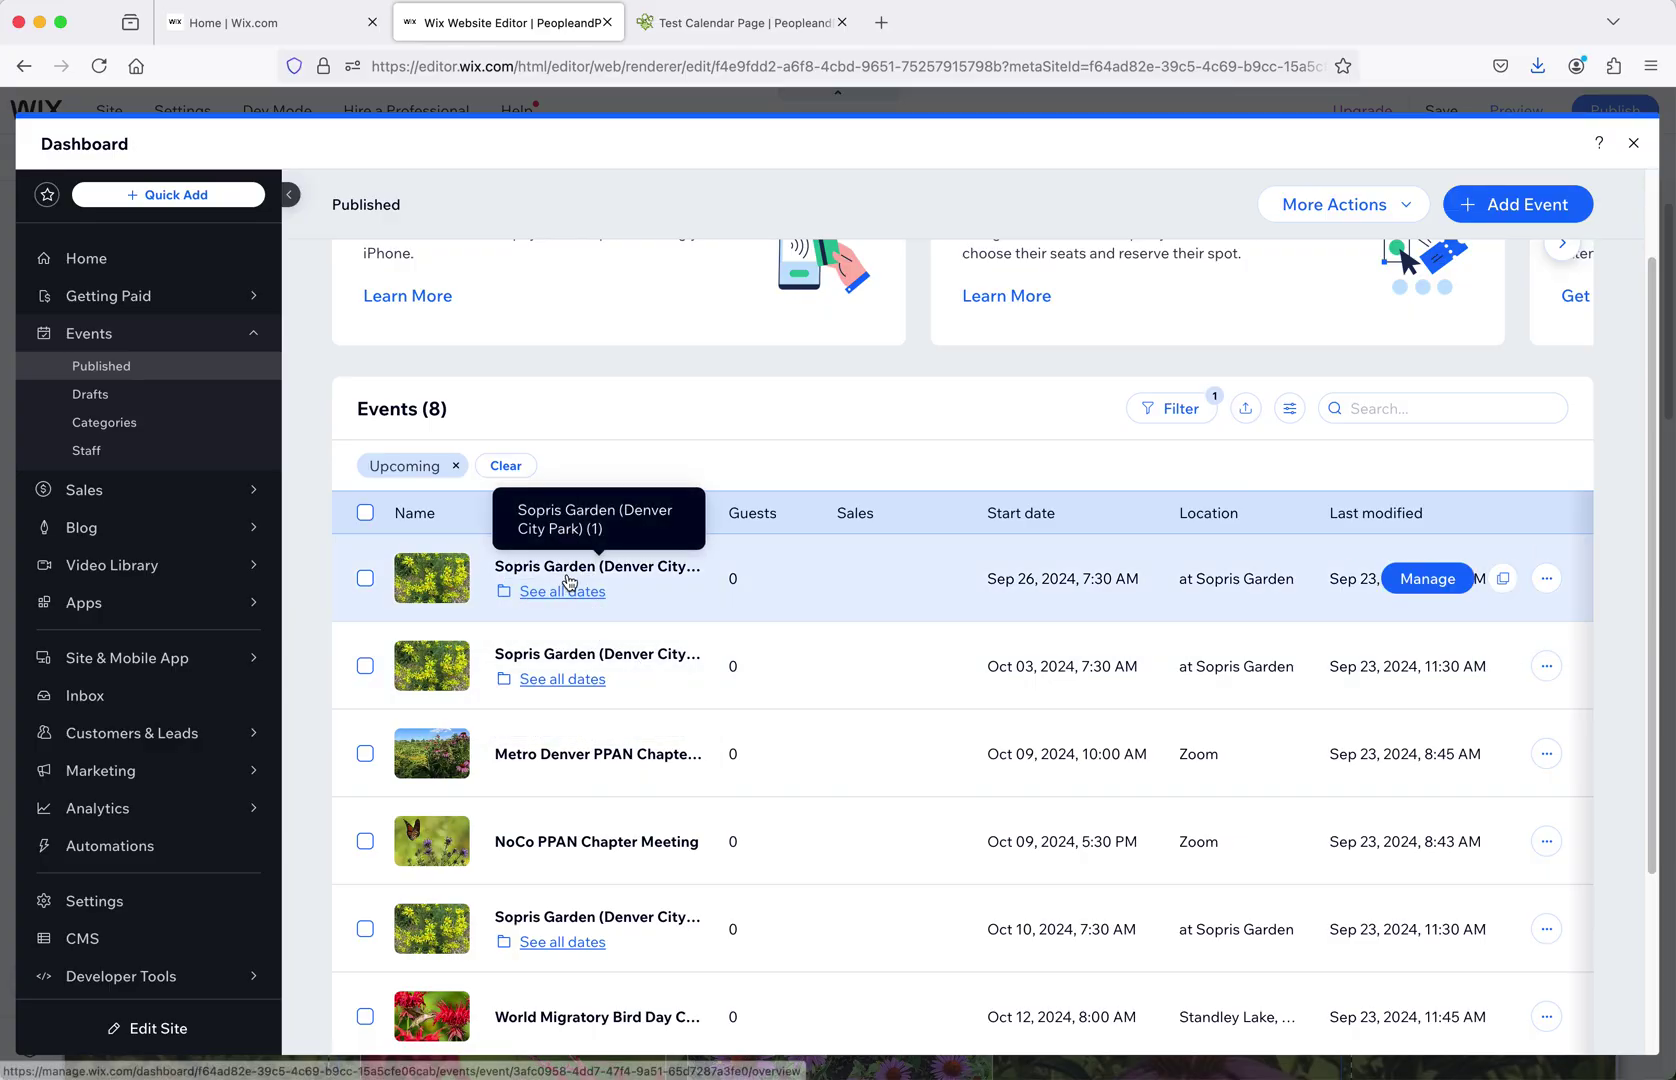
pyautogui.click(566, 592)
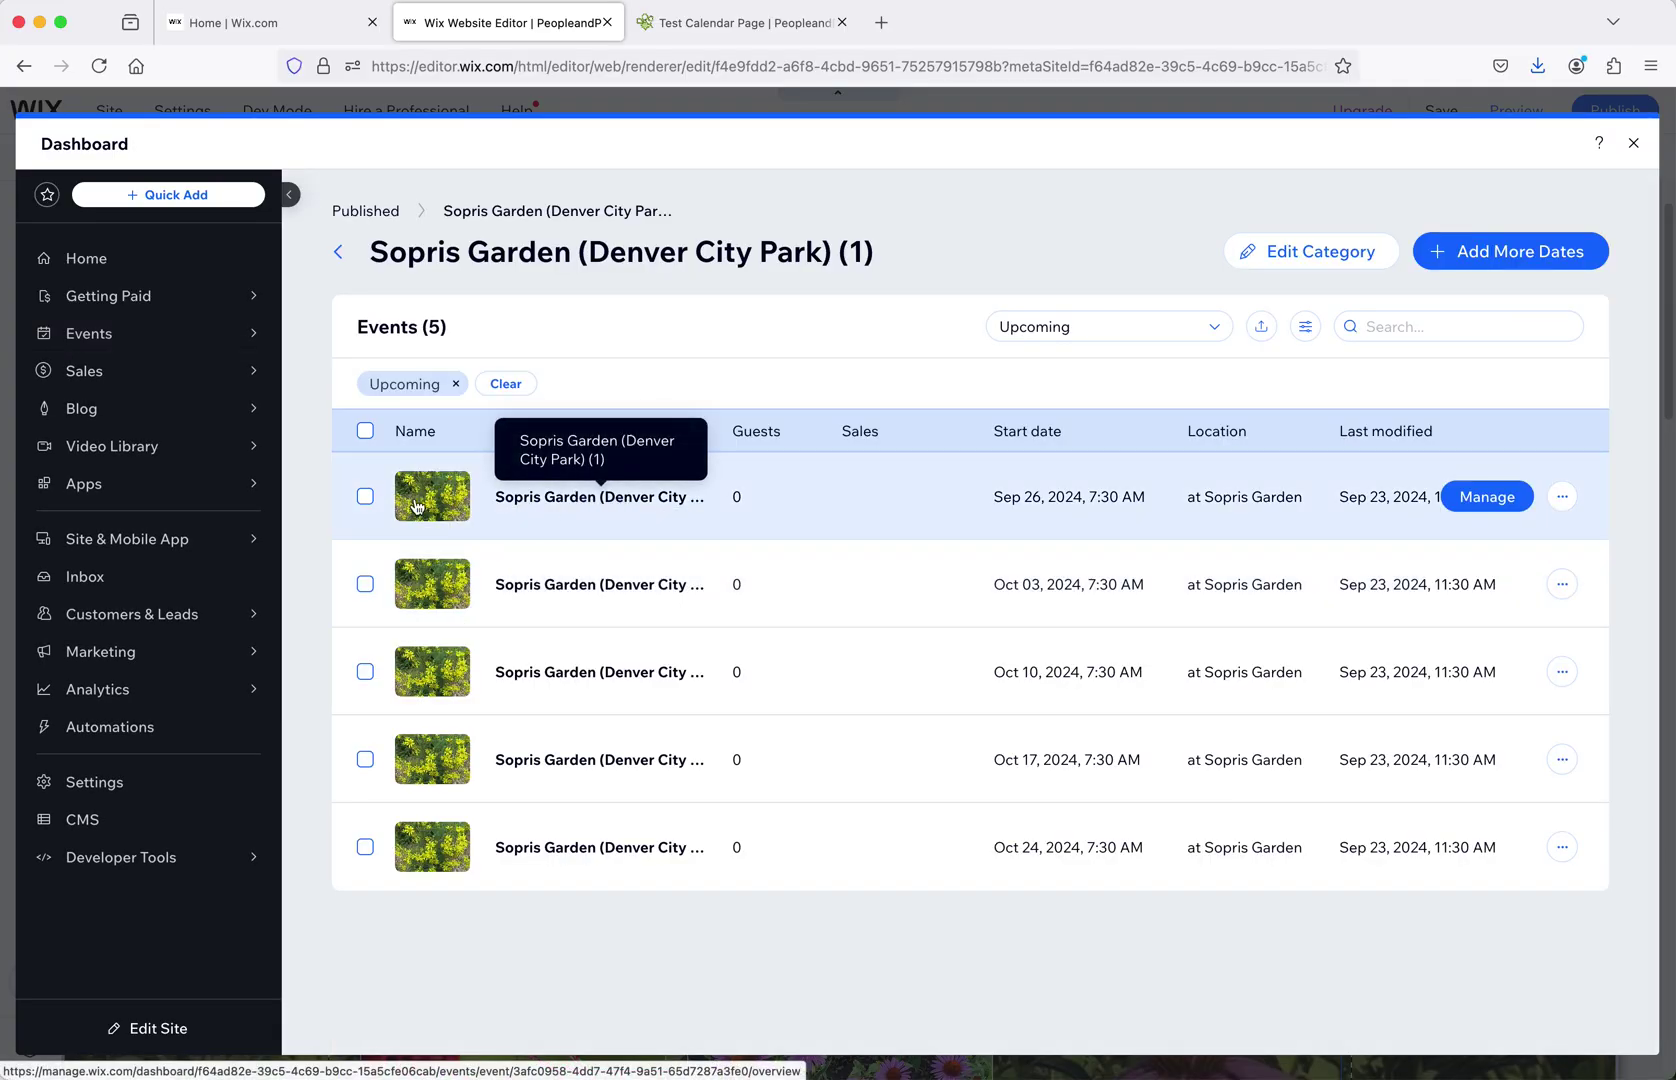
pyautogui.click(365, 496)
pyautogui.click(365, 381)
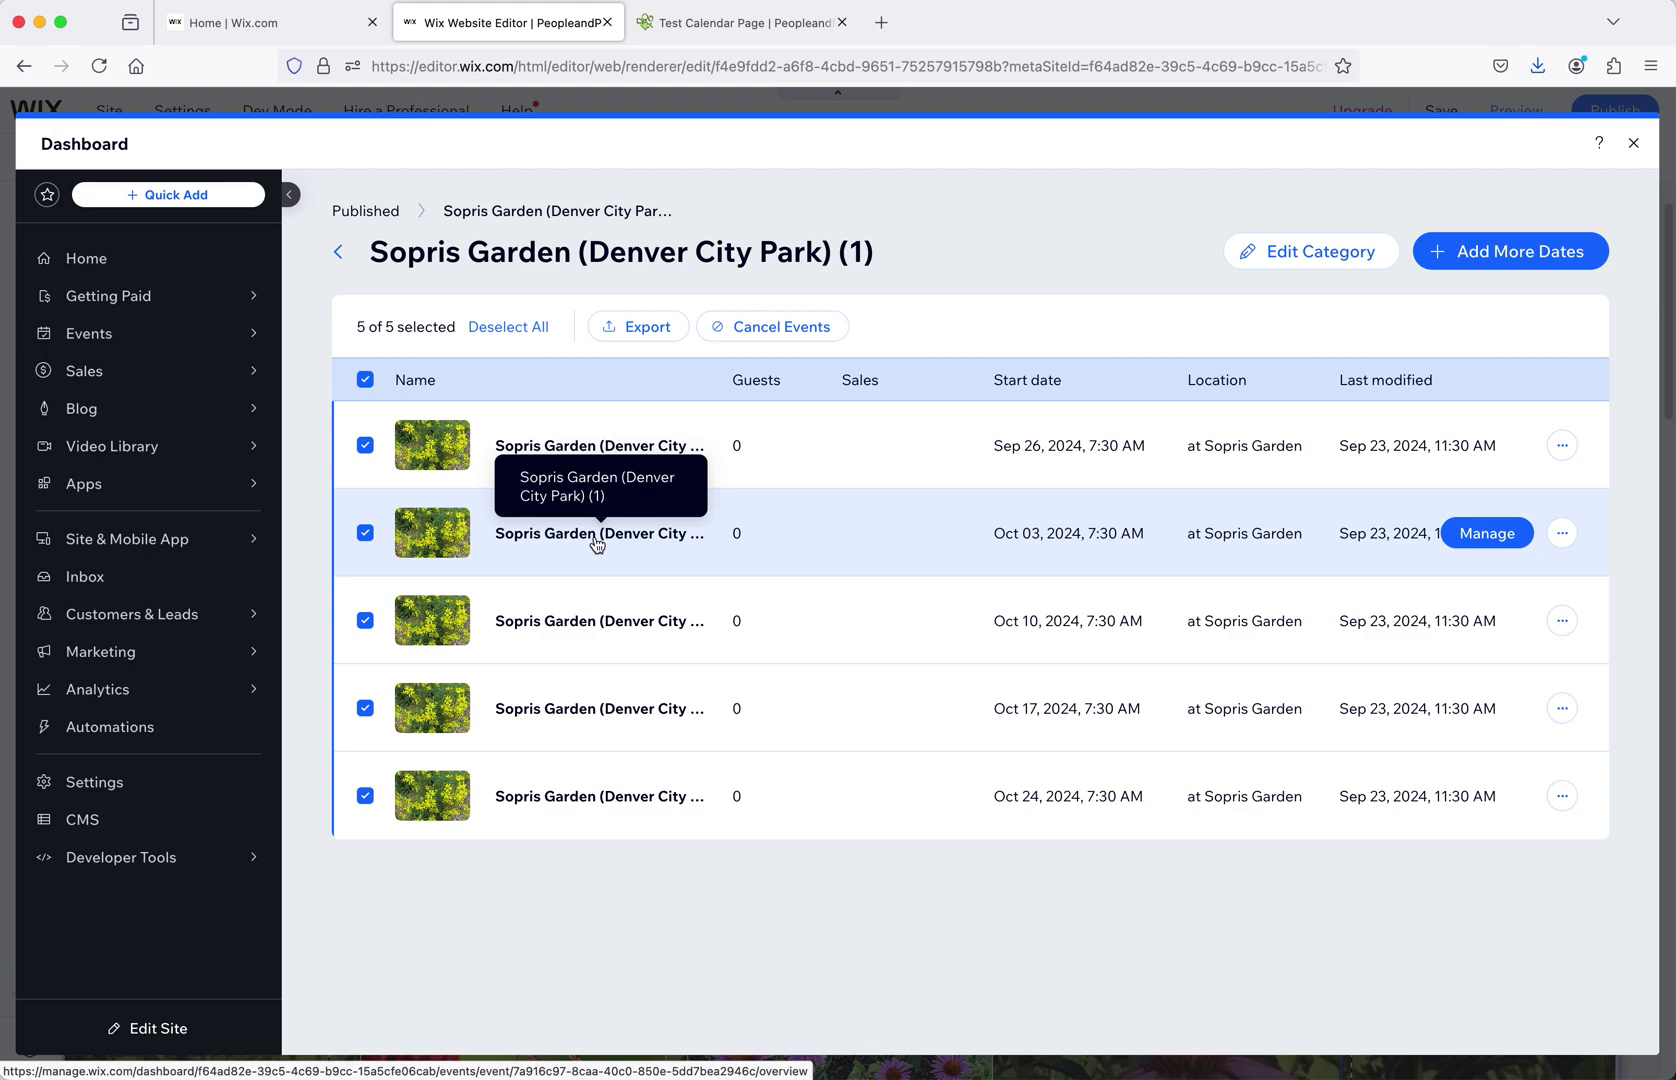
pyautogui.click(339, 252)
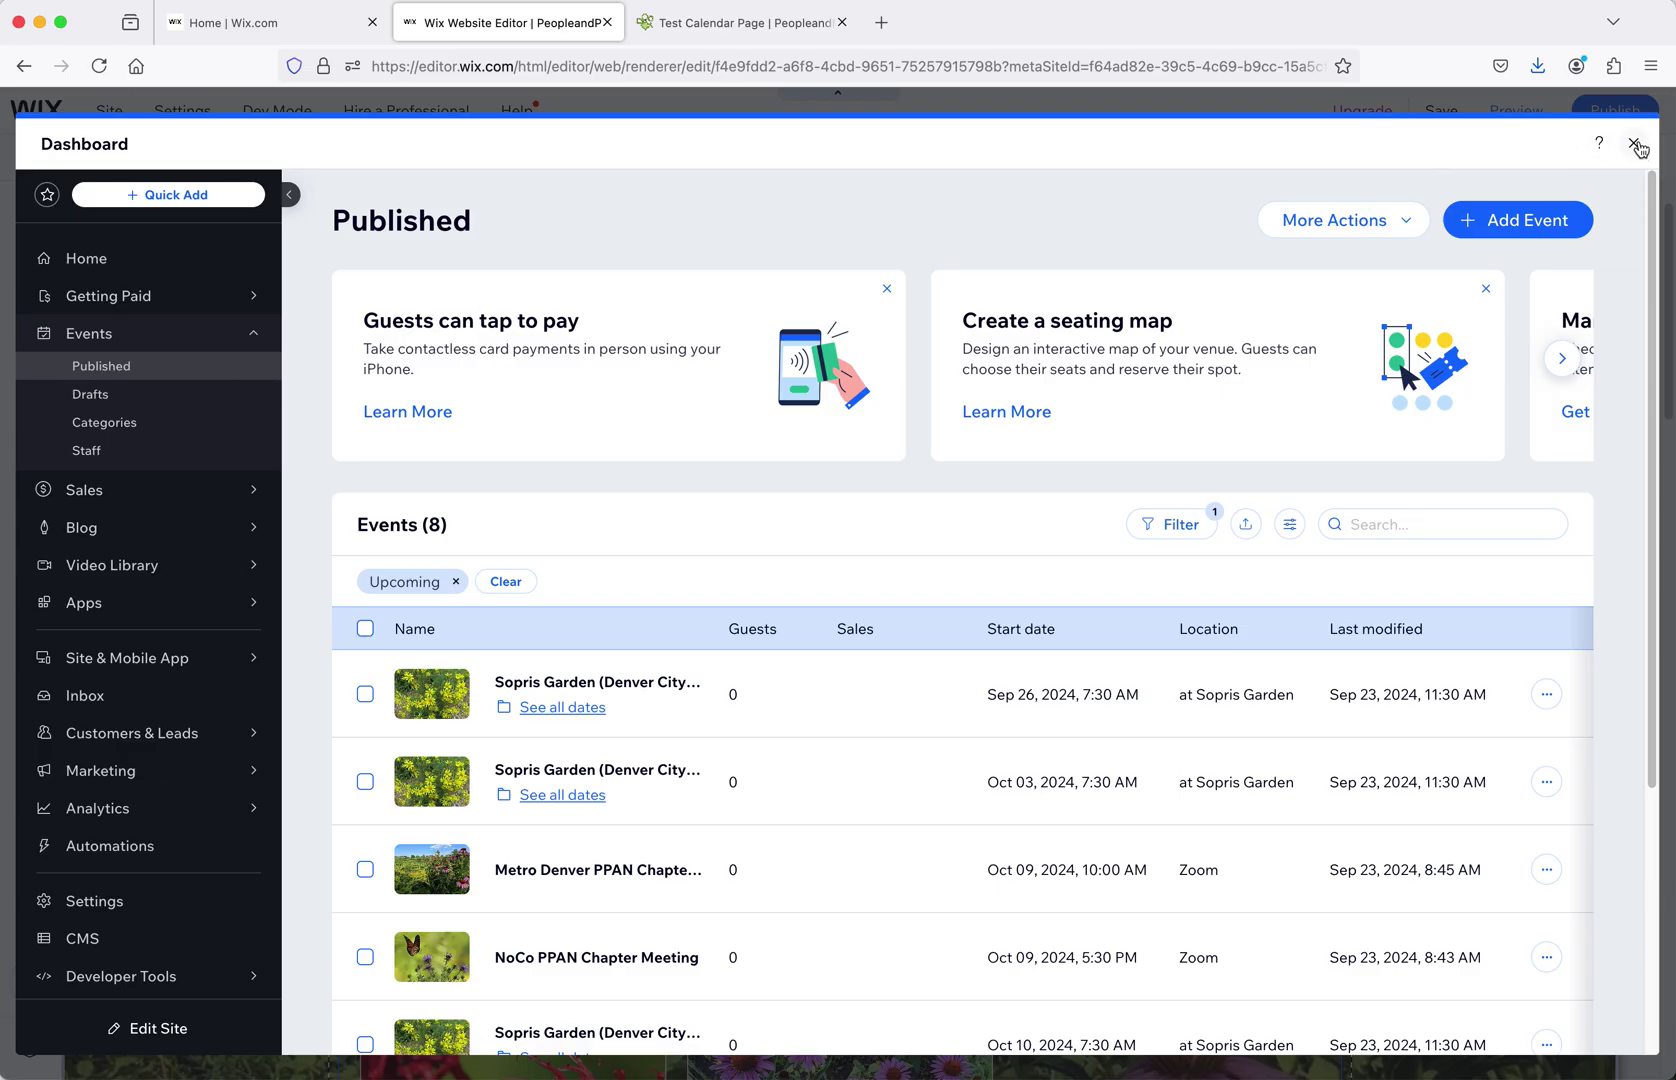
pyautogui.press('Escape')
pyautogui.scroll(-1, 890, 815)
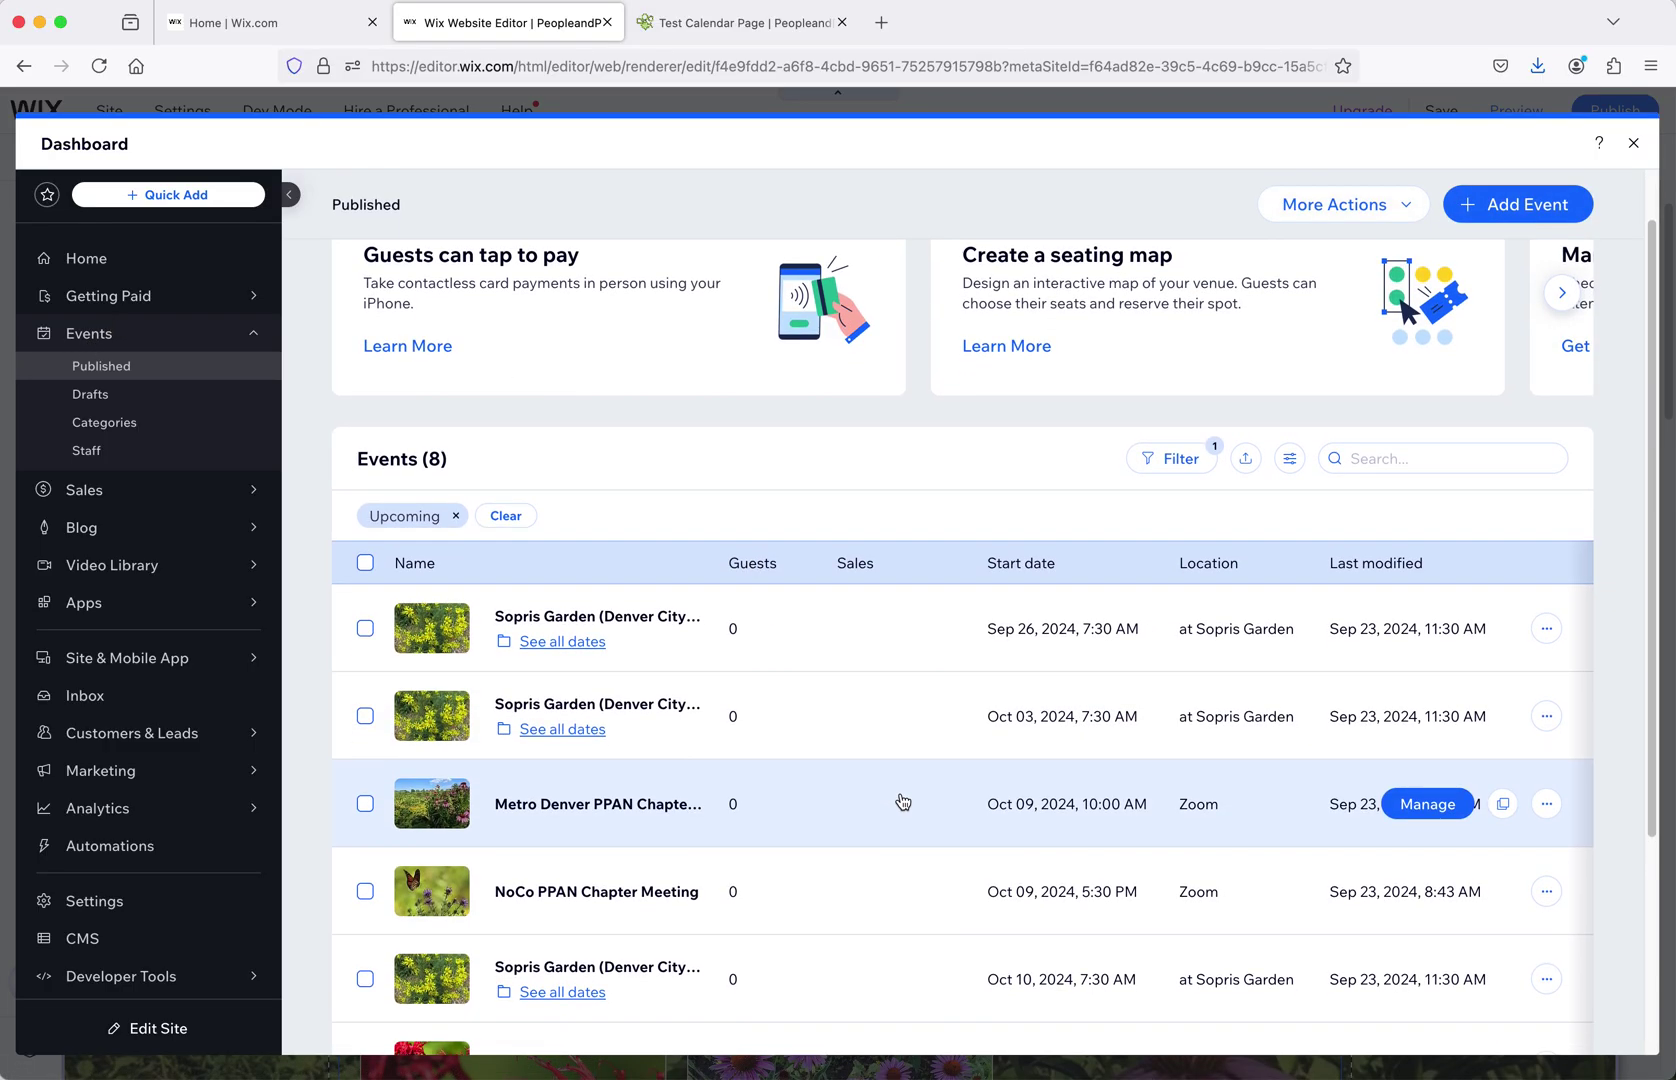
pyautogui.click(1510, 204)
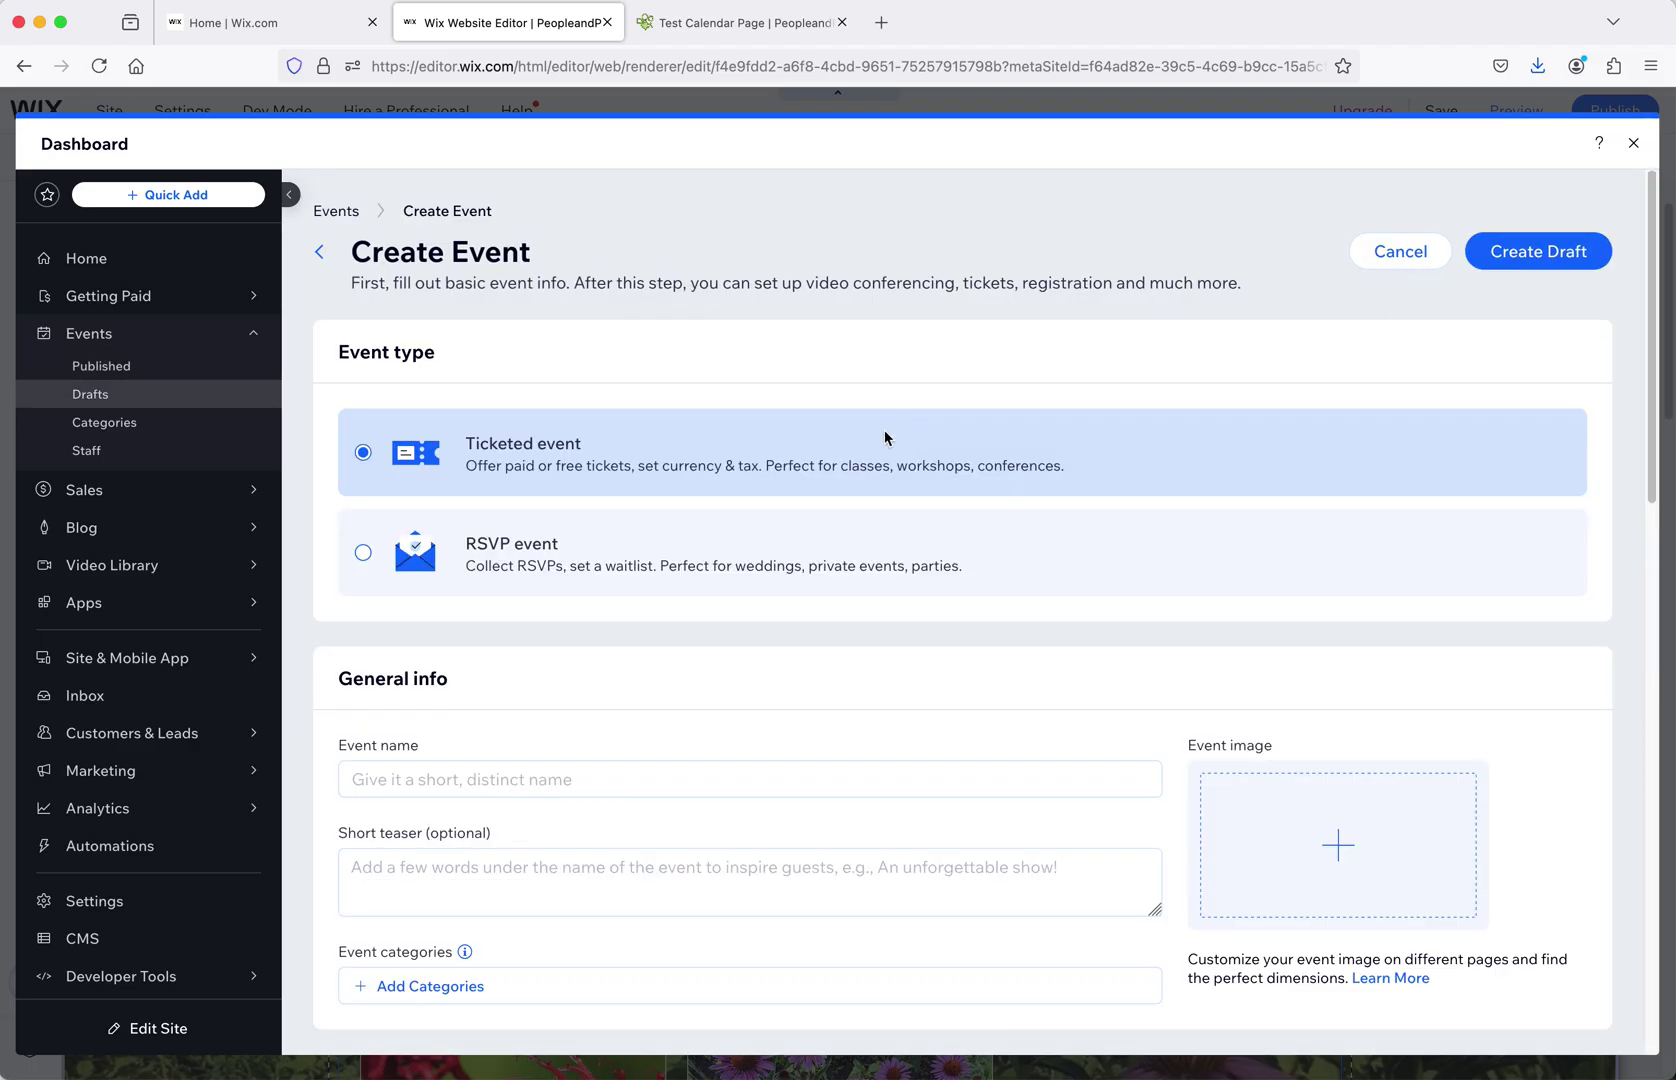
# - Make the new event an RSVP event, select the Event name field, and return to the live Test Calendar page
pyautogui.click(511, 548)
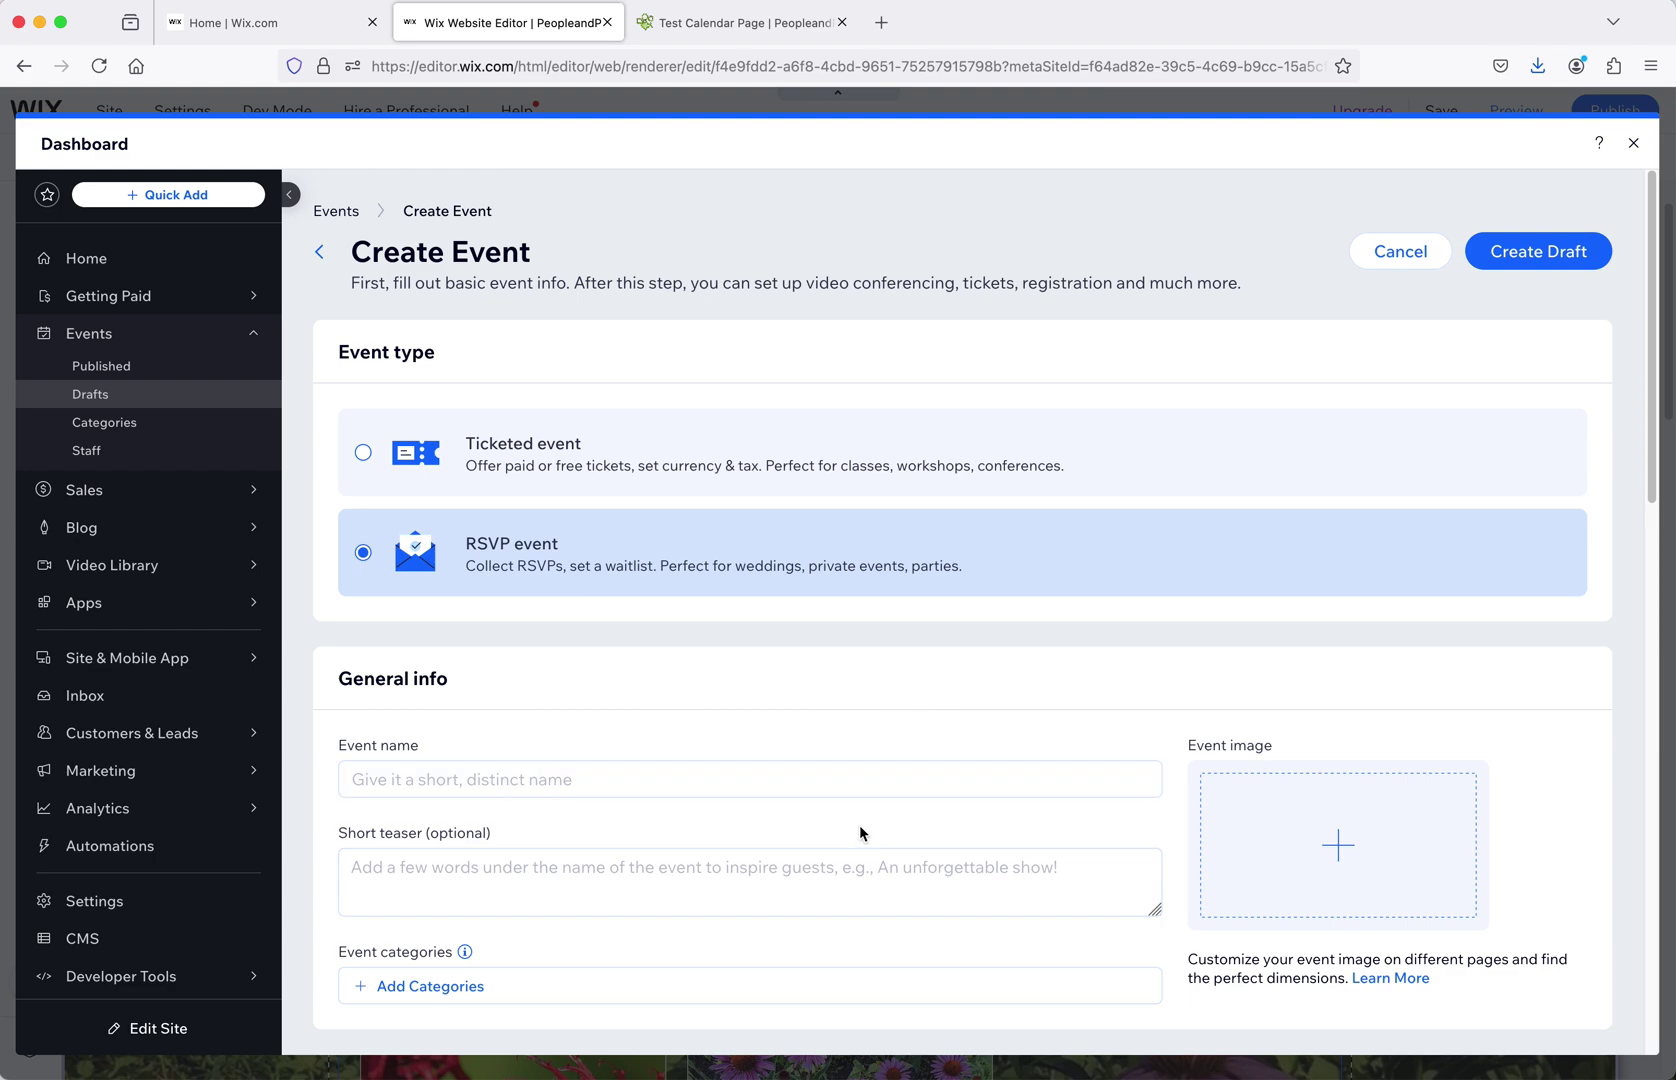
pyautogui.scroll(-2, 858, 831)
pyautogui.click(516, 673)
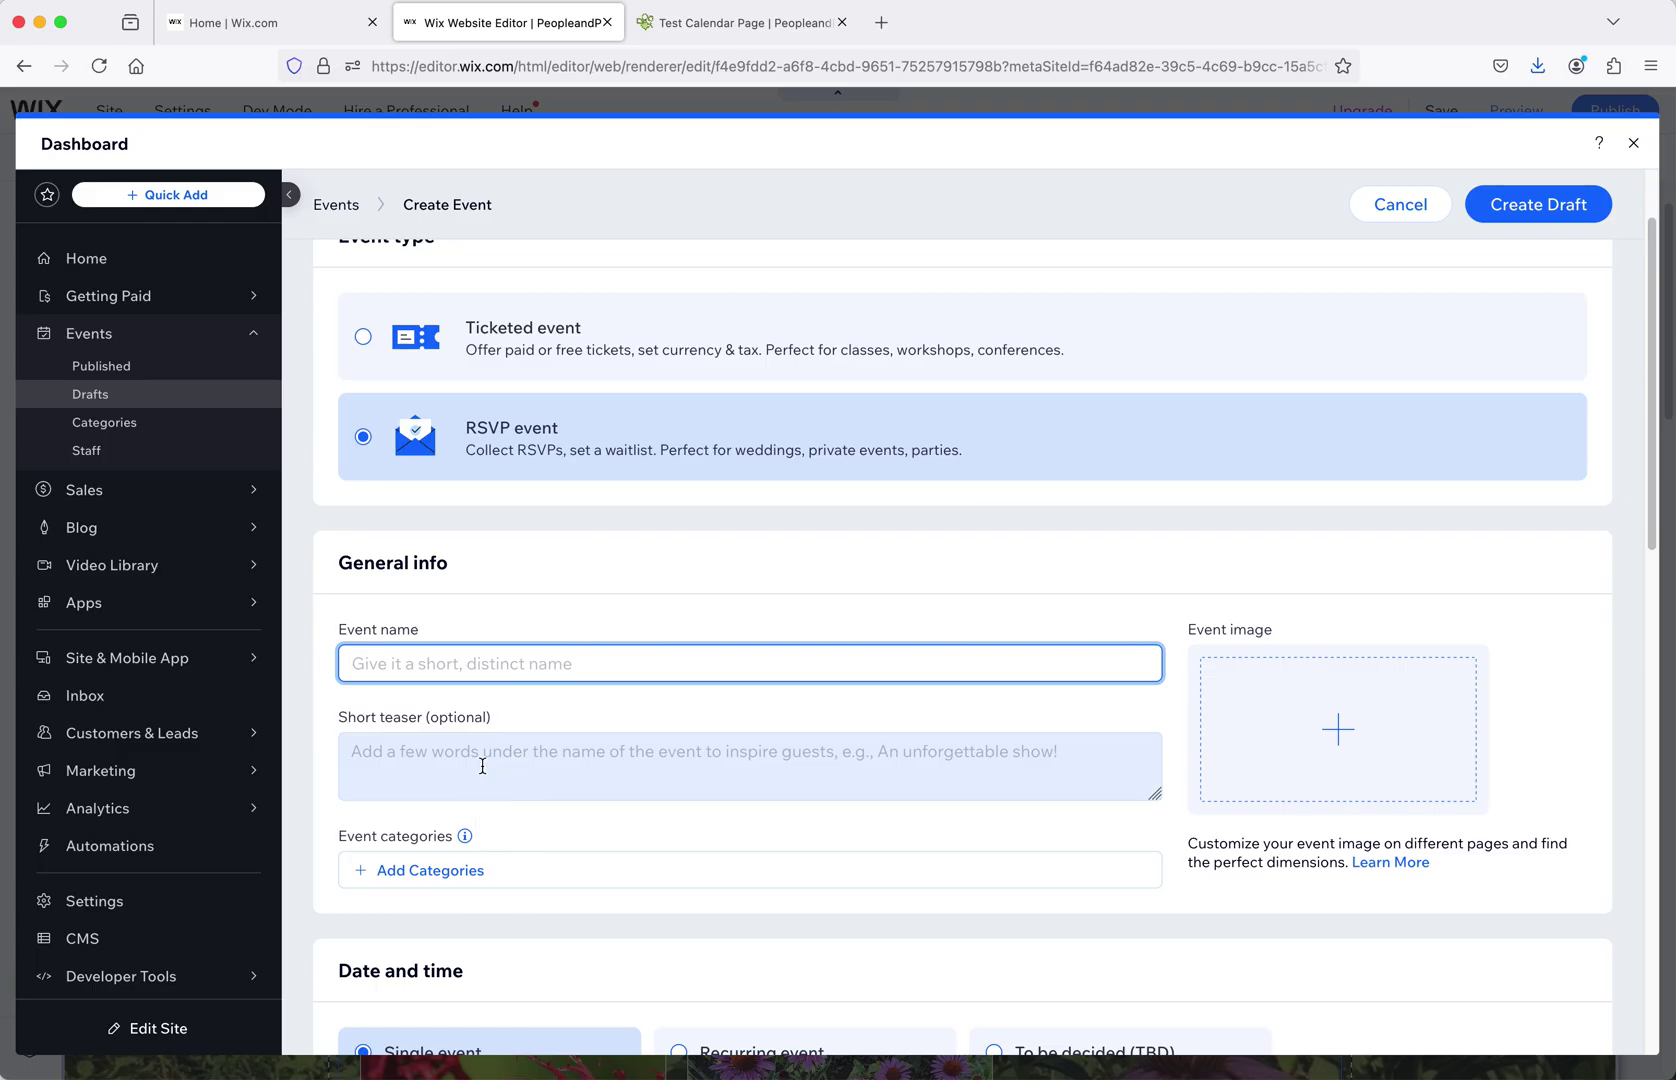
pyautogui.click(711, 24)
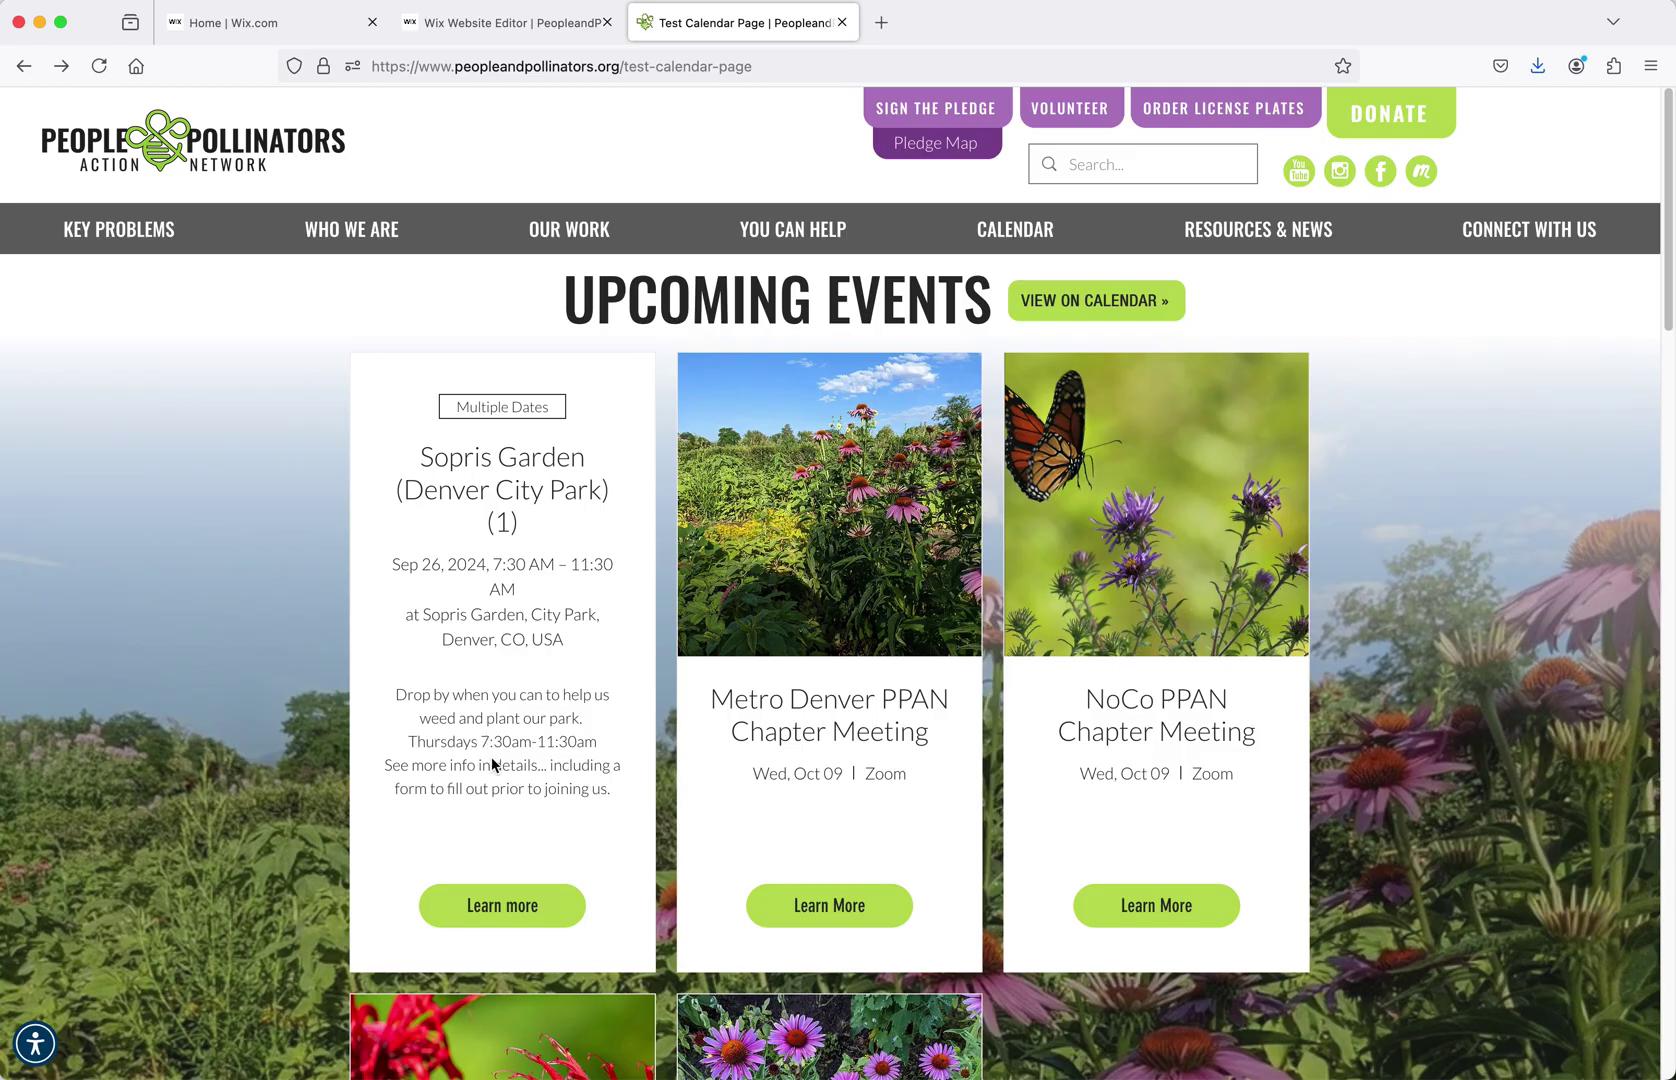
pyautogui.moveTo(404, 742); pyautogui.dragTo(616, 742)
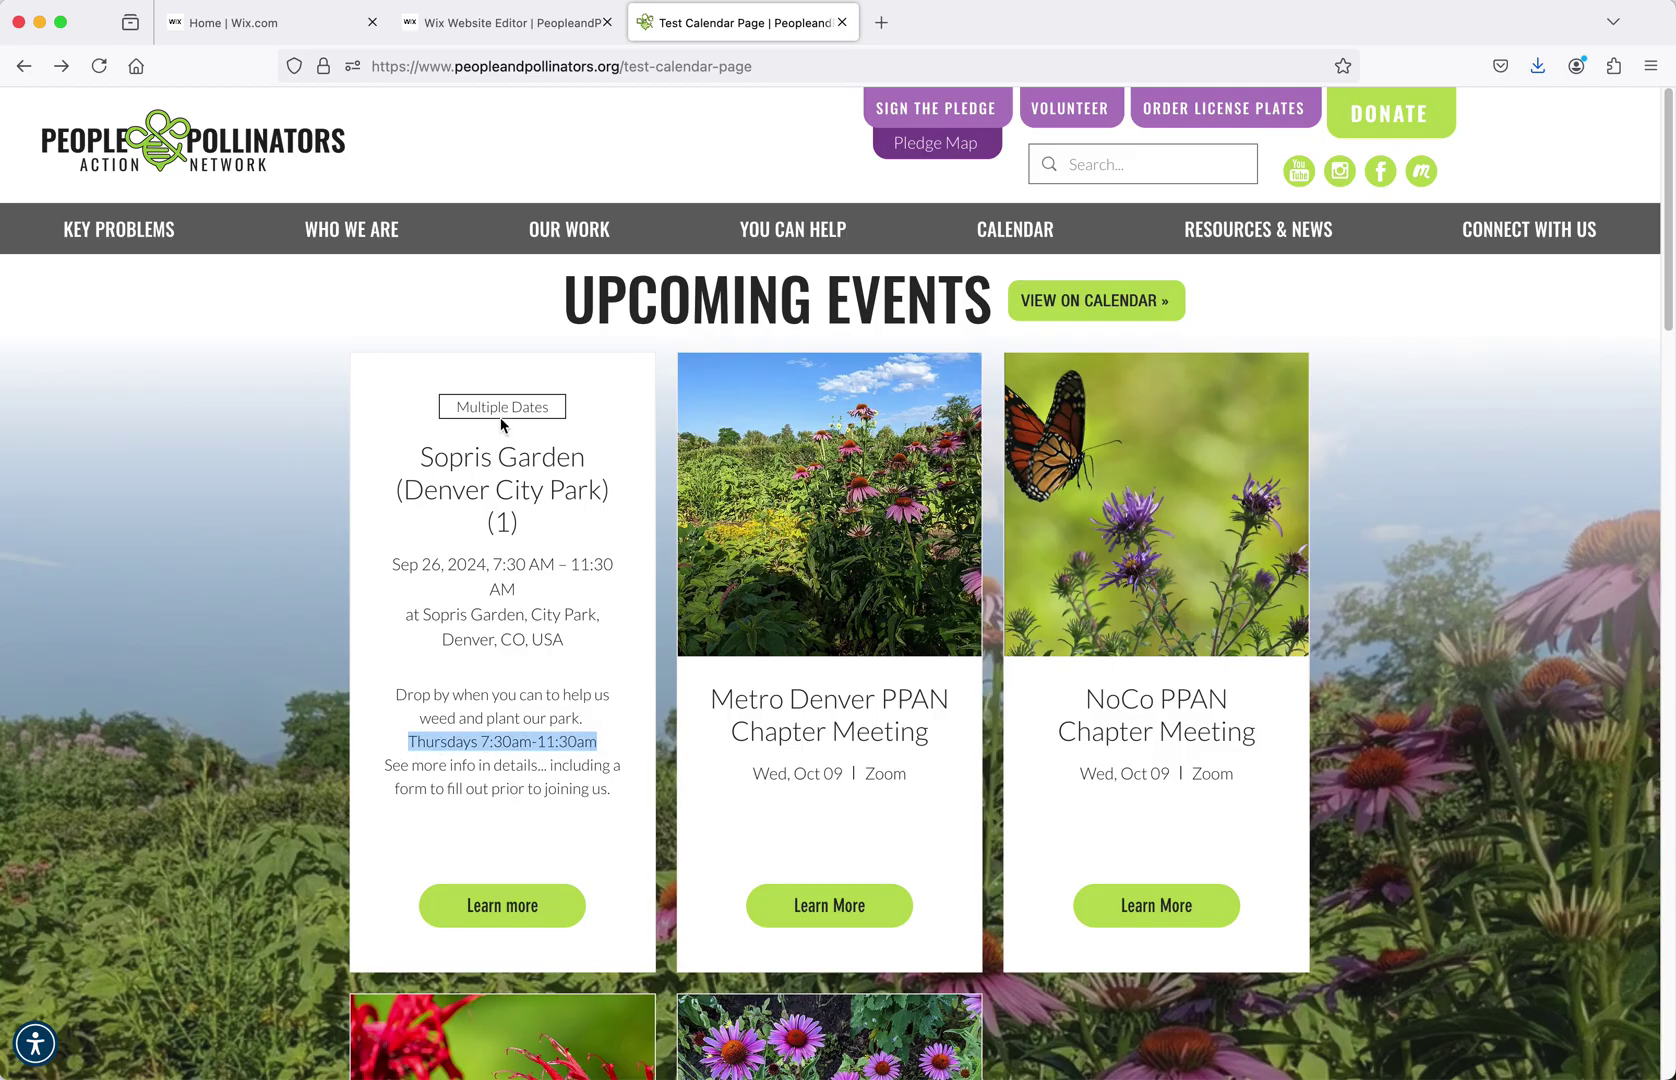
pyautogui.click(475, 406)
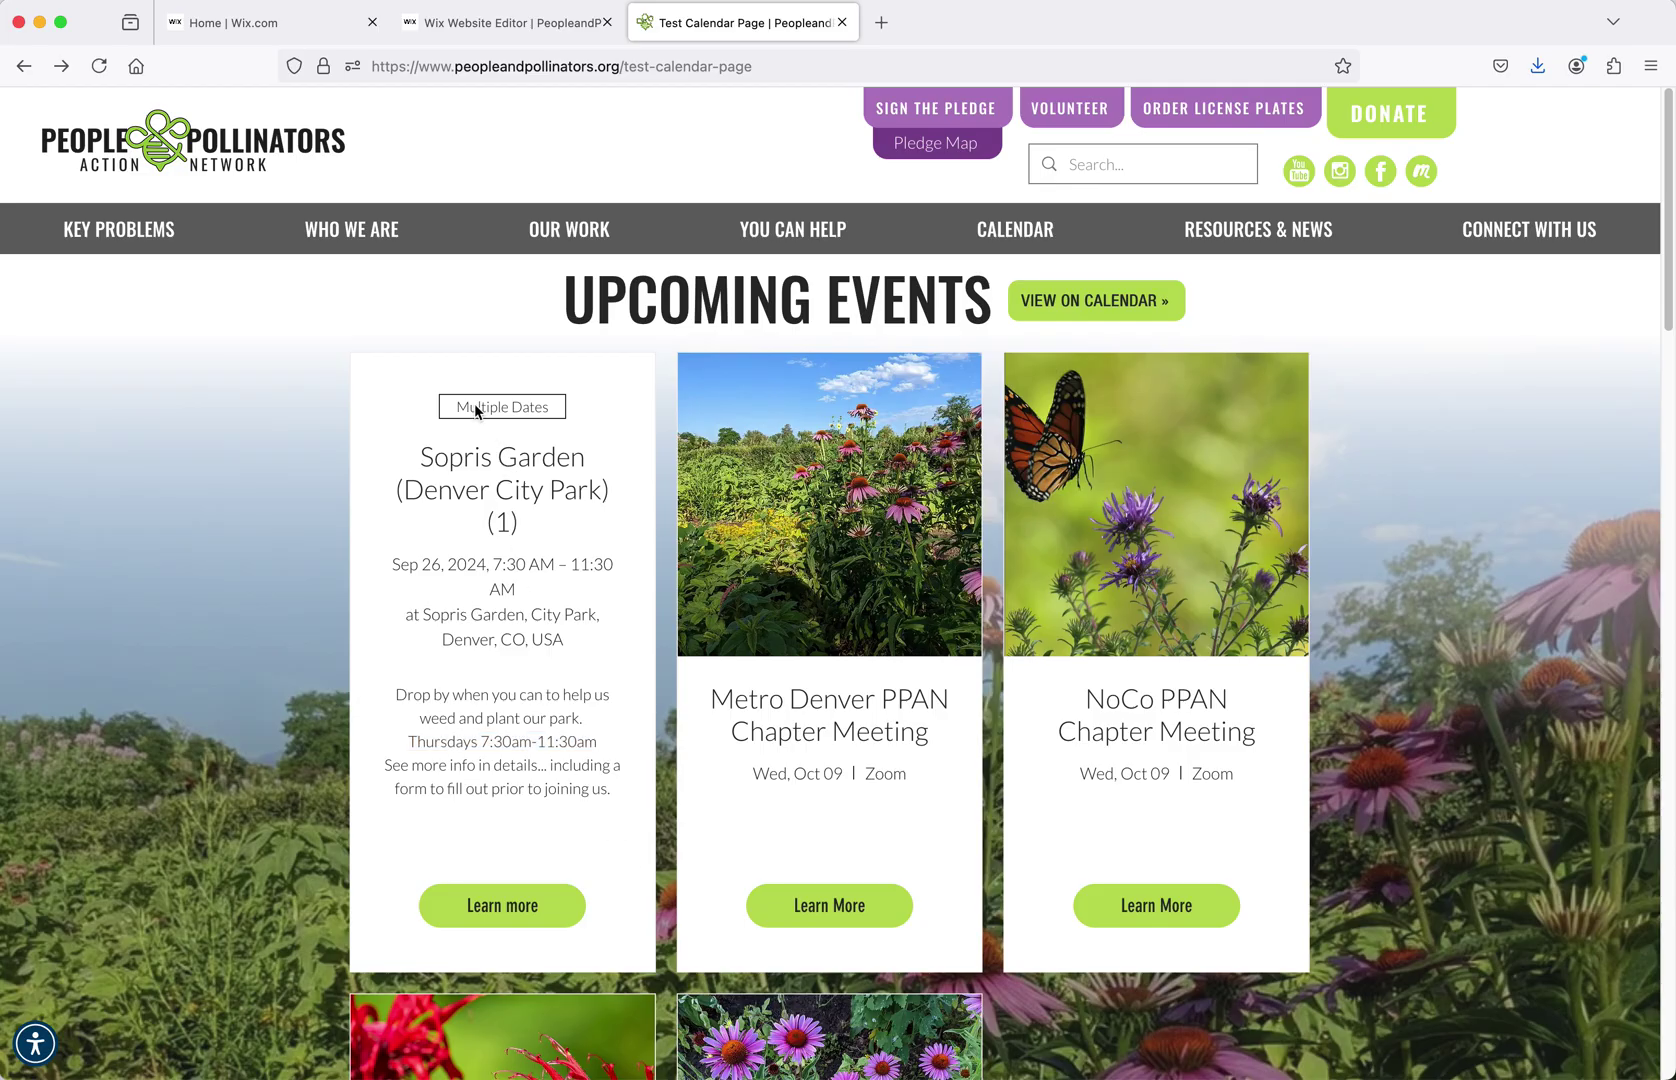
pyautogui.click(507, 912)
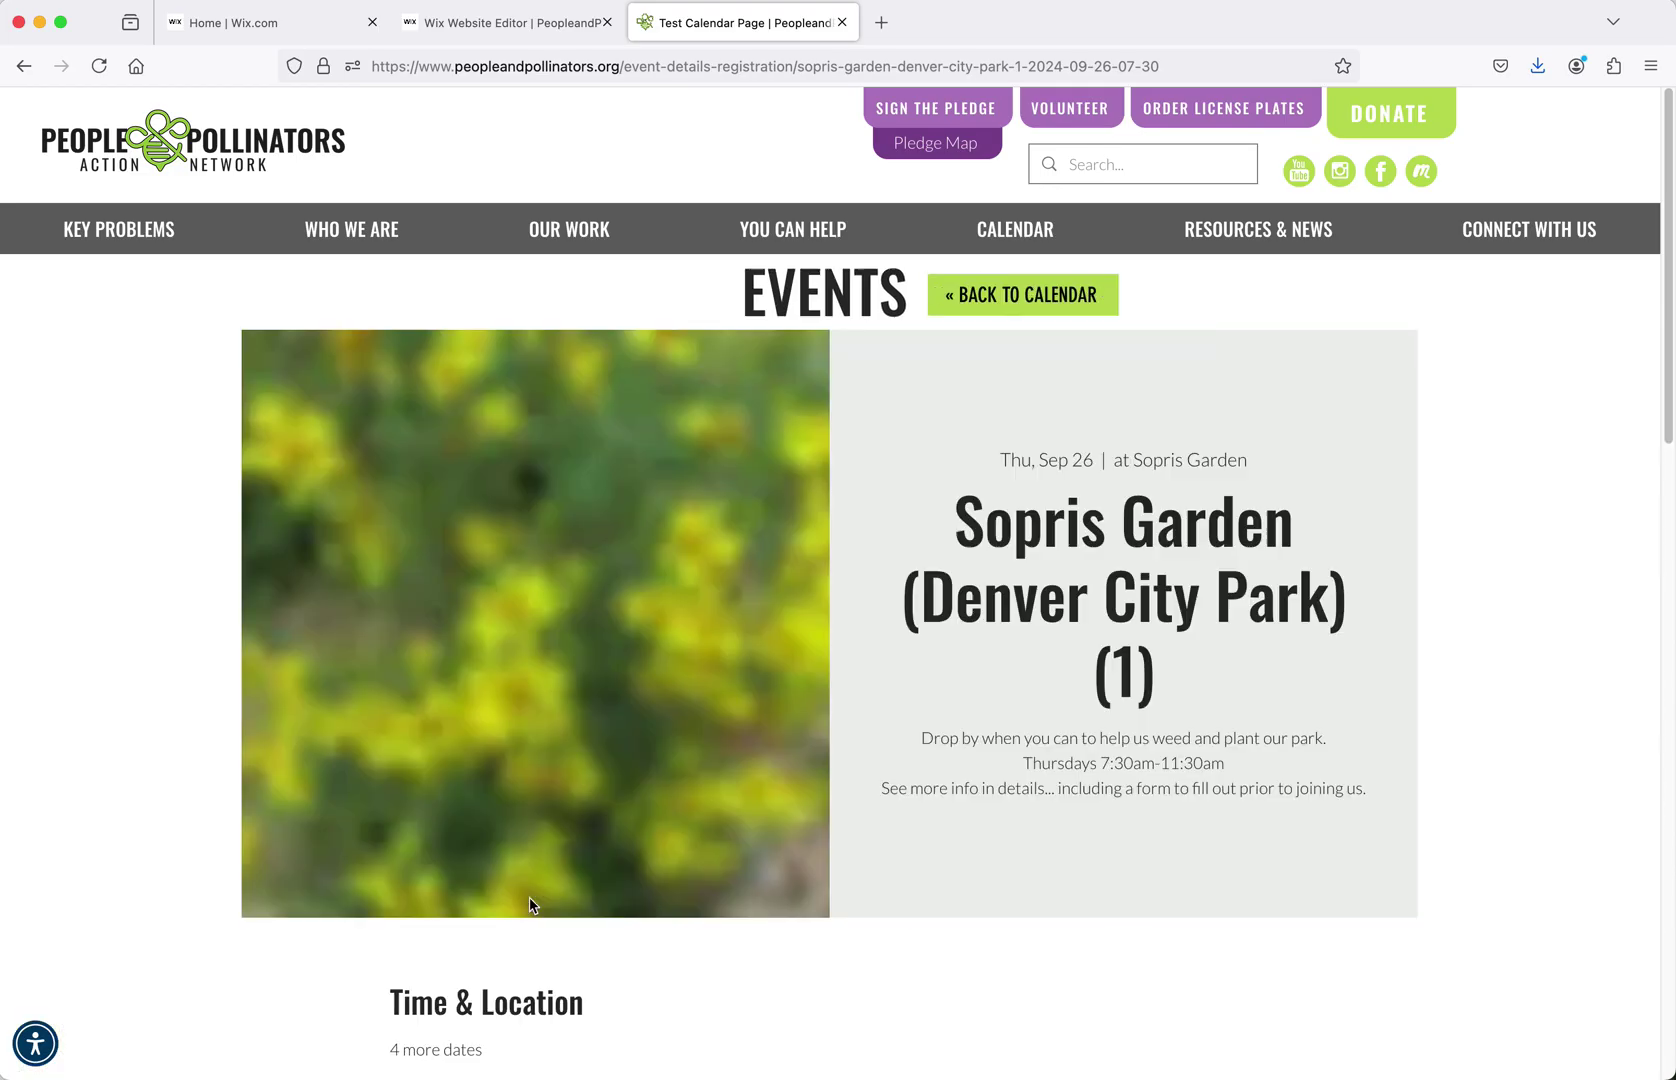
pyautogui.scroll(-5, 1071, 754)
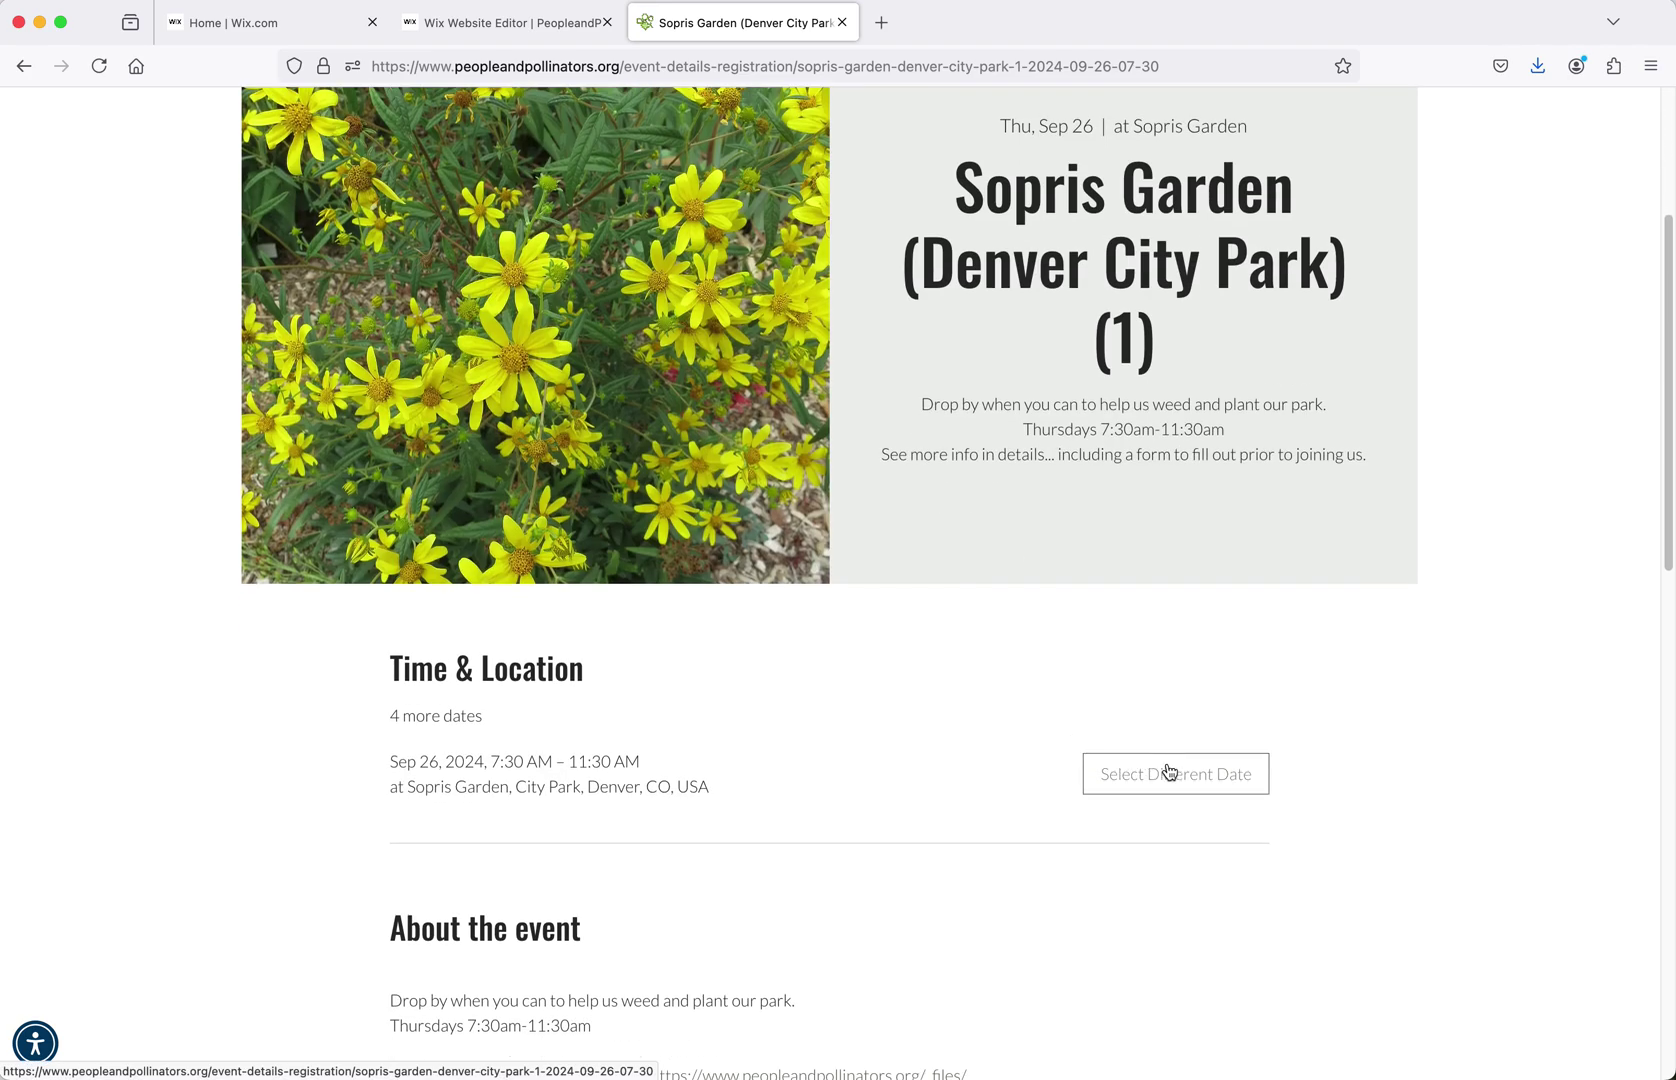
pyautogui.click(1171, 771)
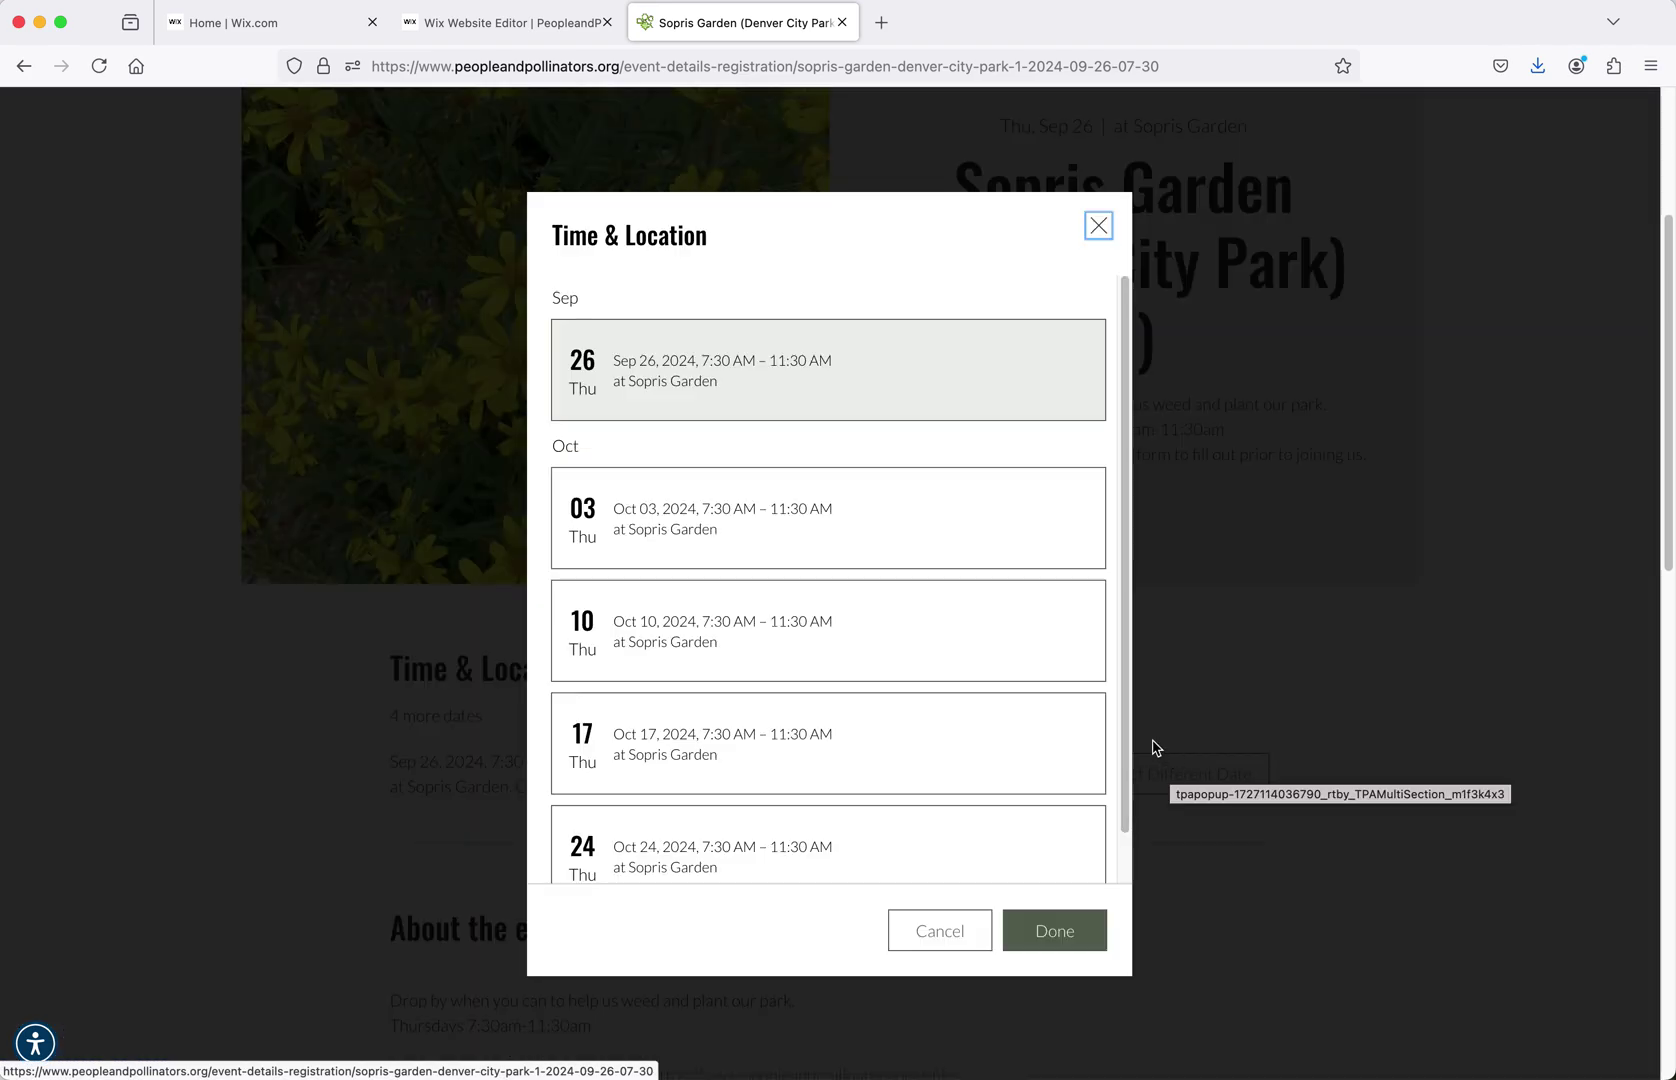
pyautogui.click(962, 932)
pyautogui.scroll(-2, 960, 922)
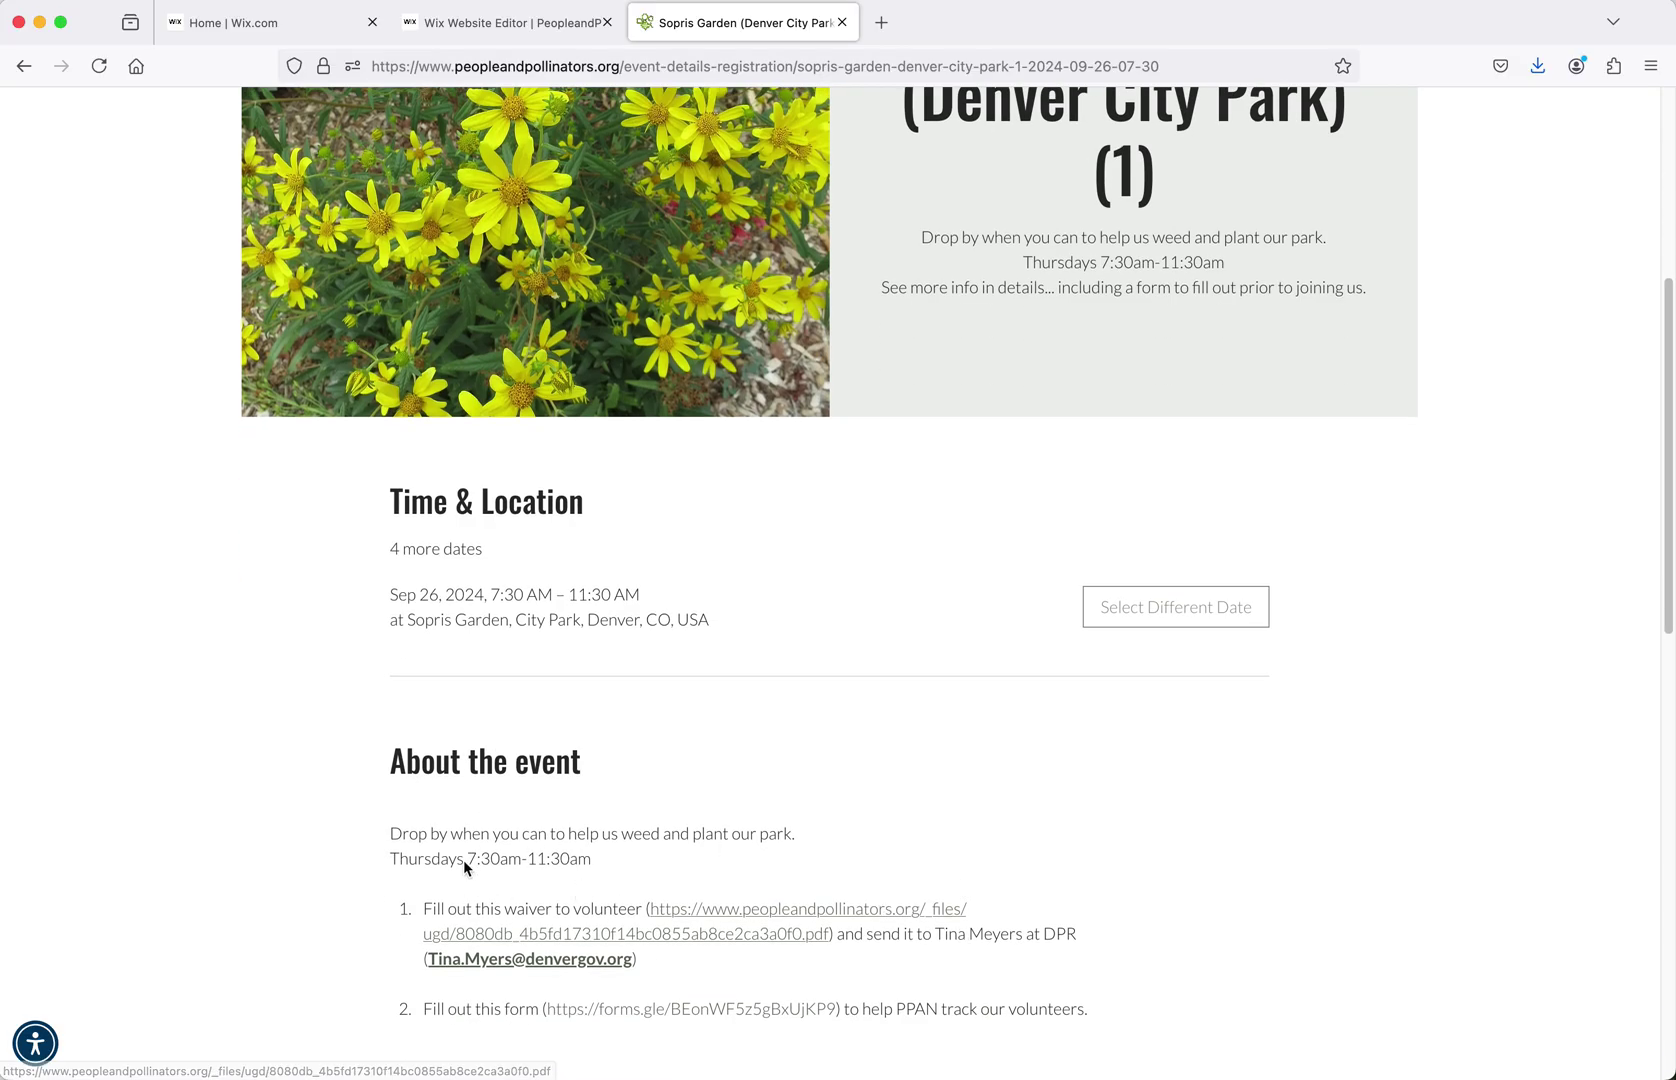
pyautogui.moveTo(394, 862); pyautogui.dragTo(598, 872)
pyautogui.scroll(7, 699, 920)
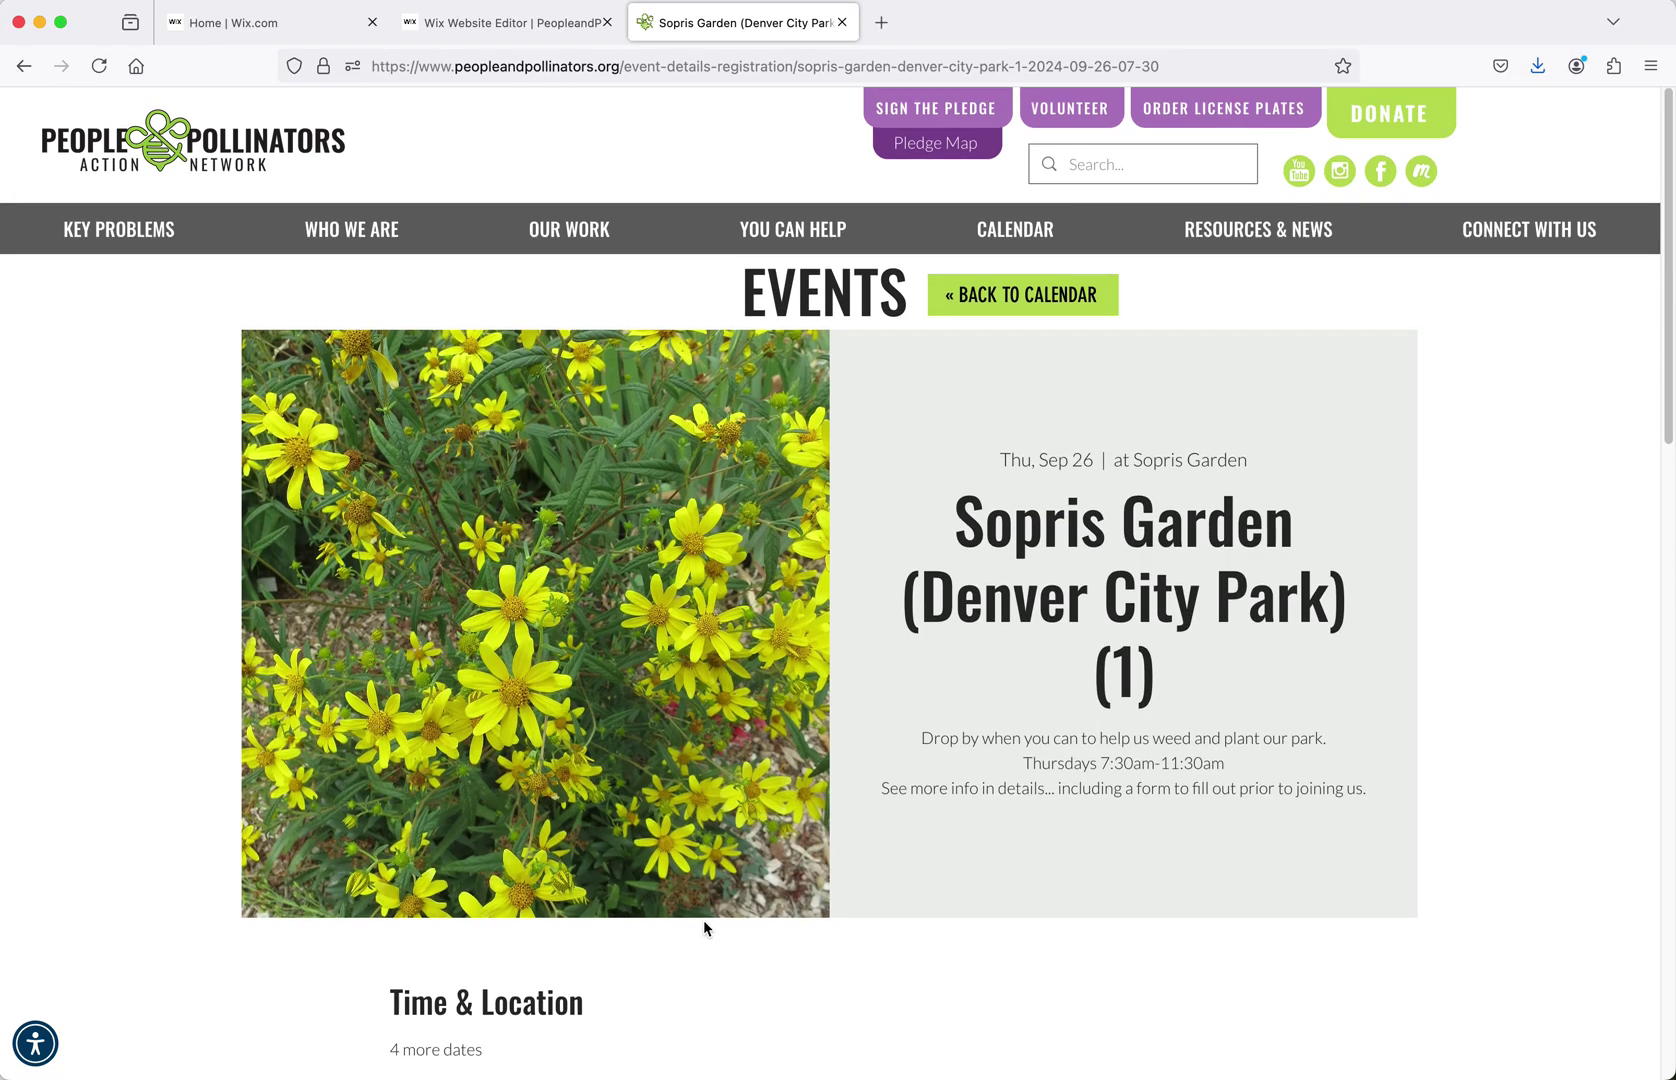
pyautogui.scroll(-2, 704, 919)
pyautogui.scroll(2, 712, 925)
pyautogui.click(986, 303)
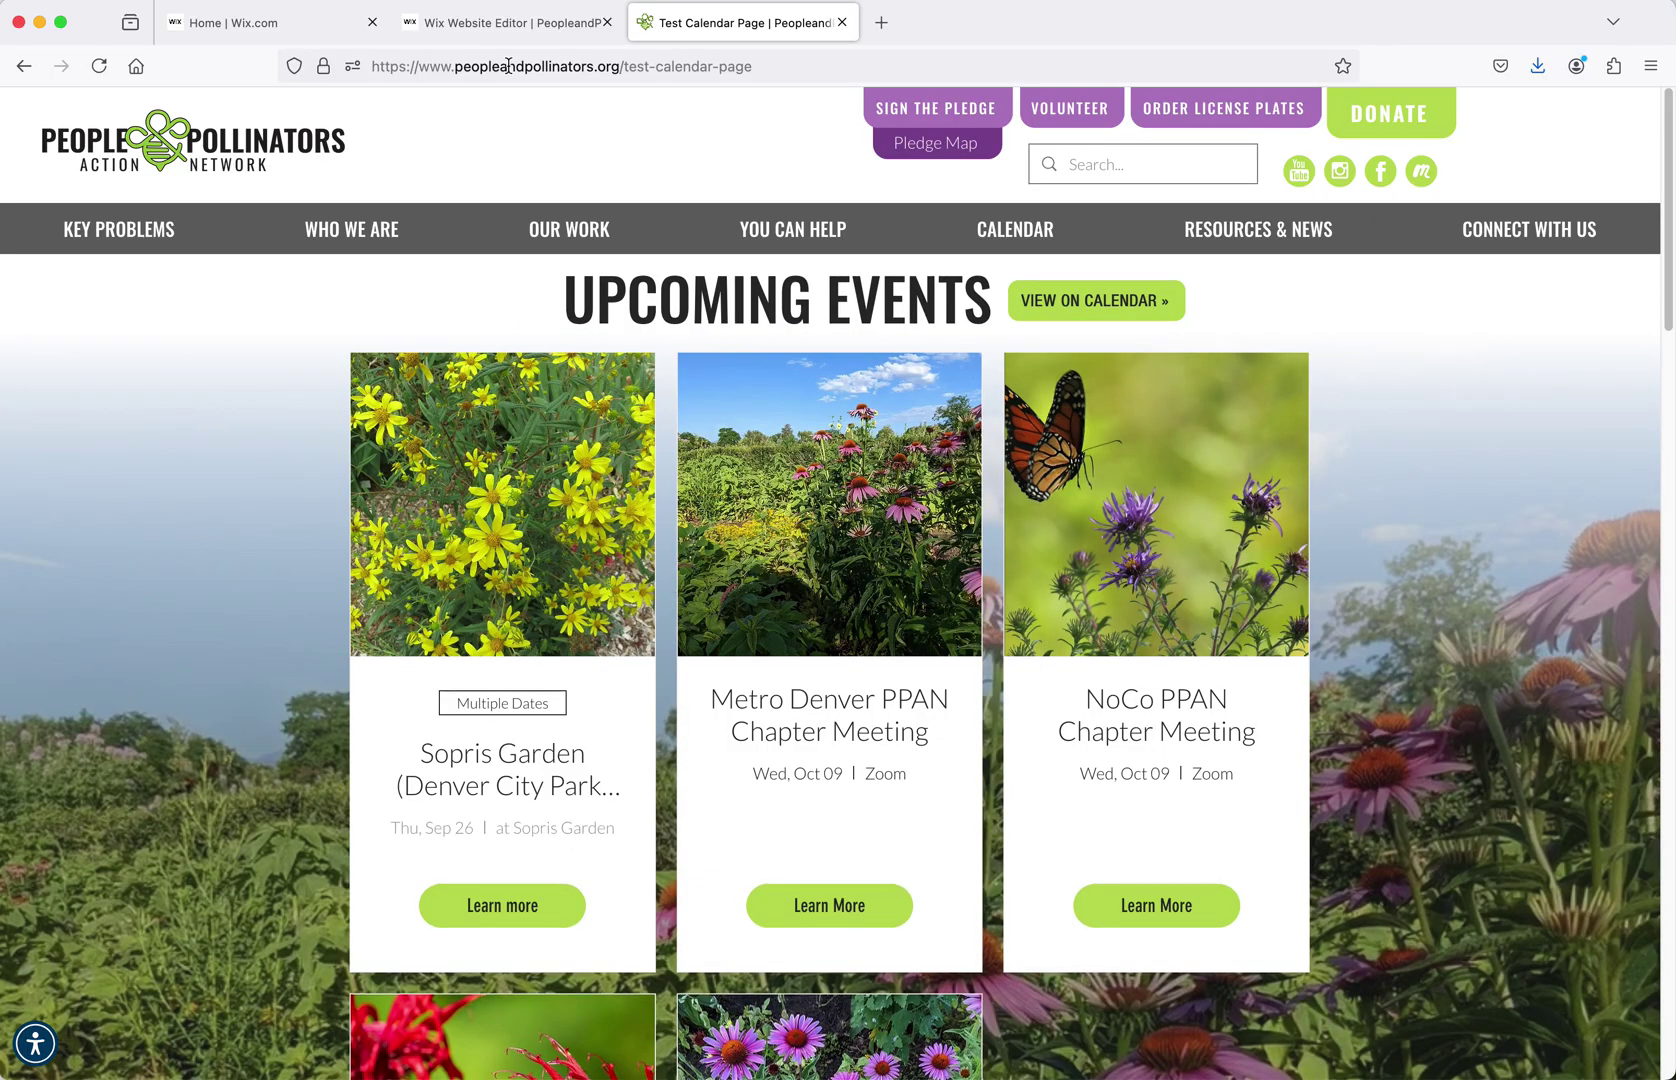
# - Return to the new event form and make it a Recurring event
pyautogui.click(502, 26)
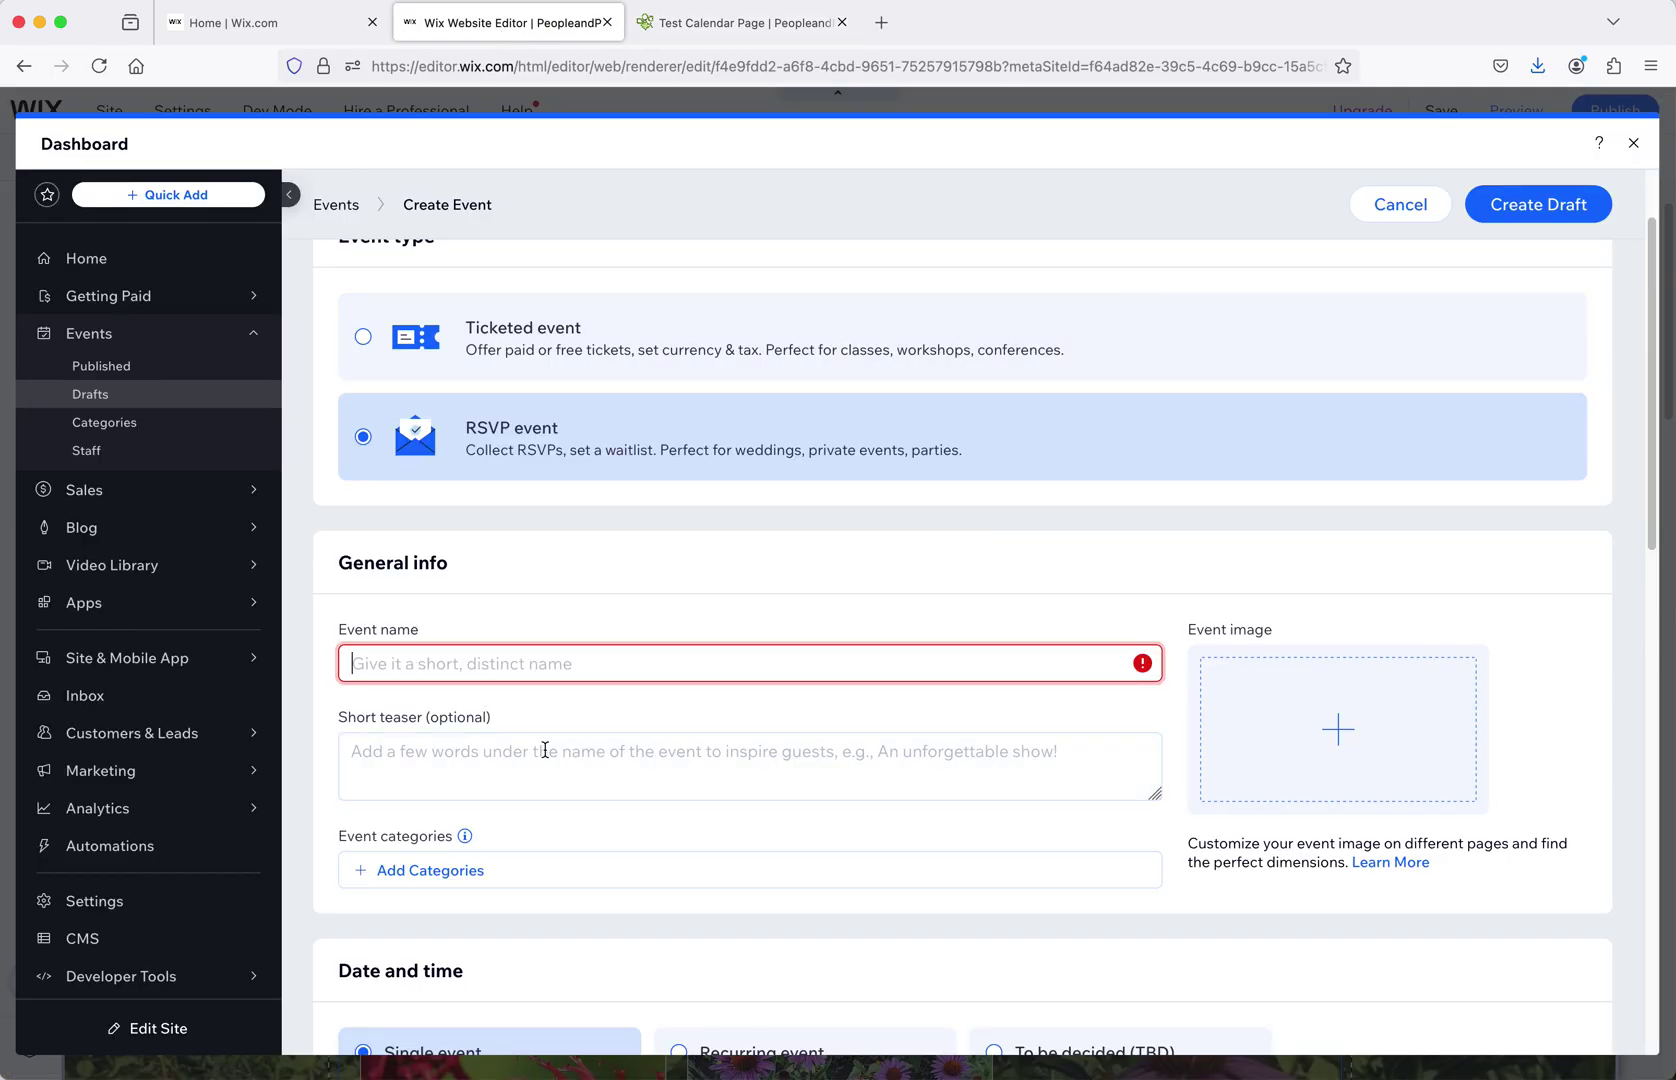
pyautogui.scroll(-5, 542, 769)
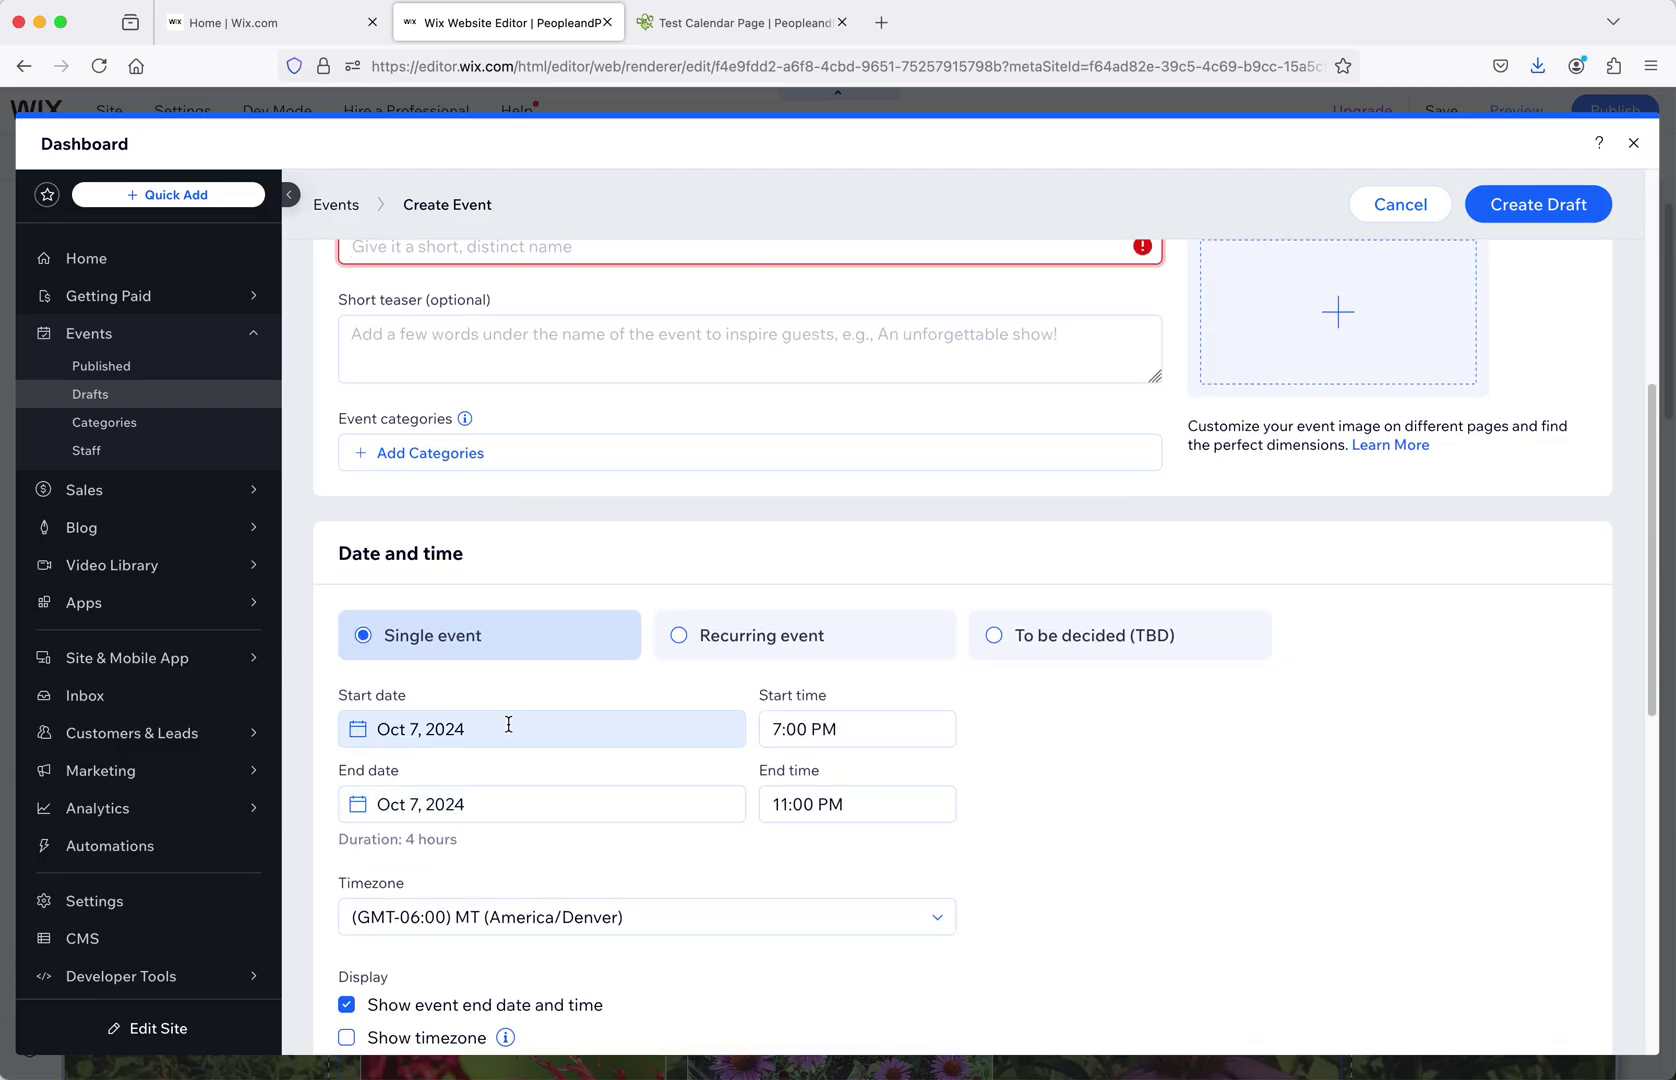
pyautogui.click(690, 638)
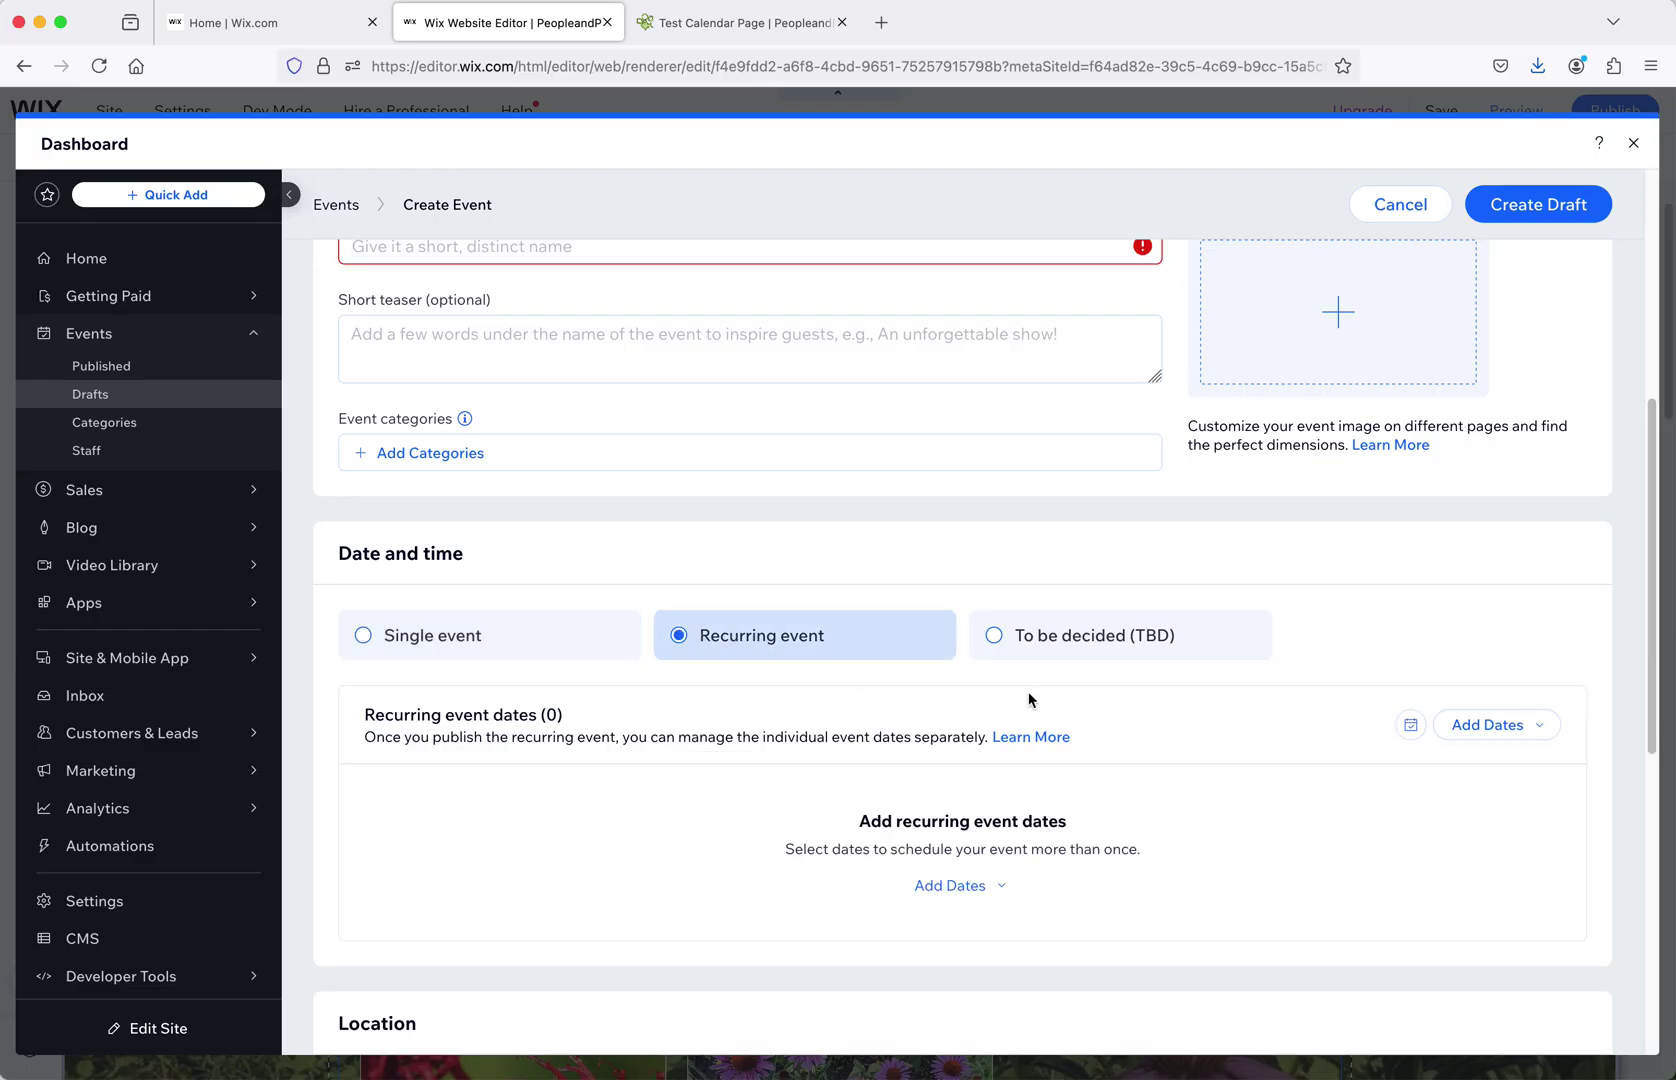
# - Try the Add Dates repeating option with a Custom frequency, then reopen the Add Dates choices
pyautogui.click(1509, 732)
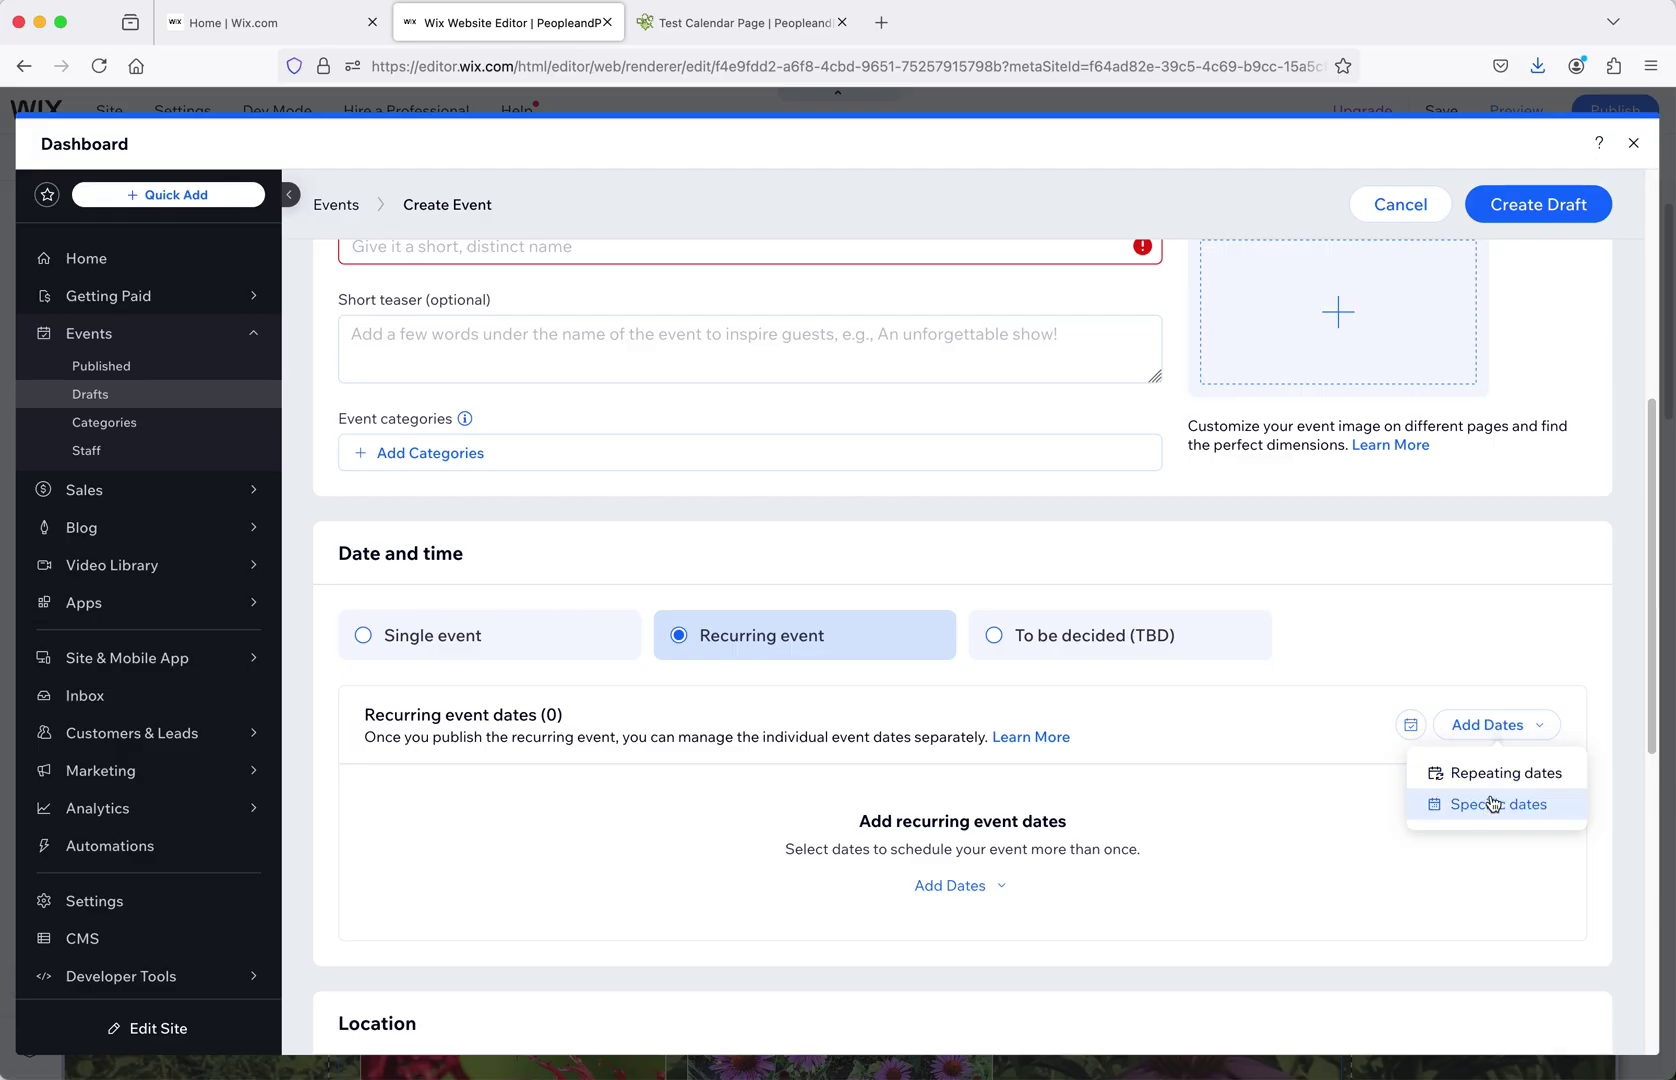
pyautogui.click(1487, 774)
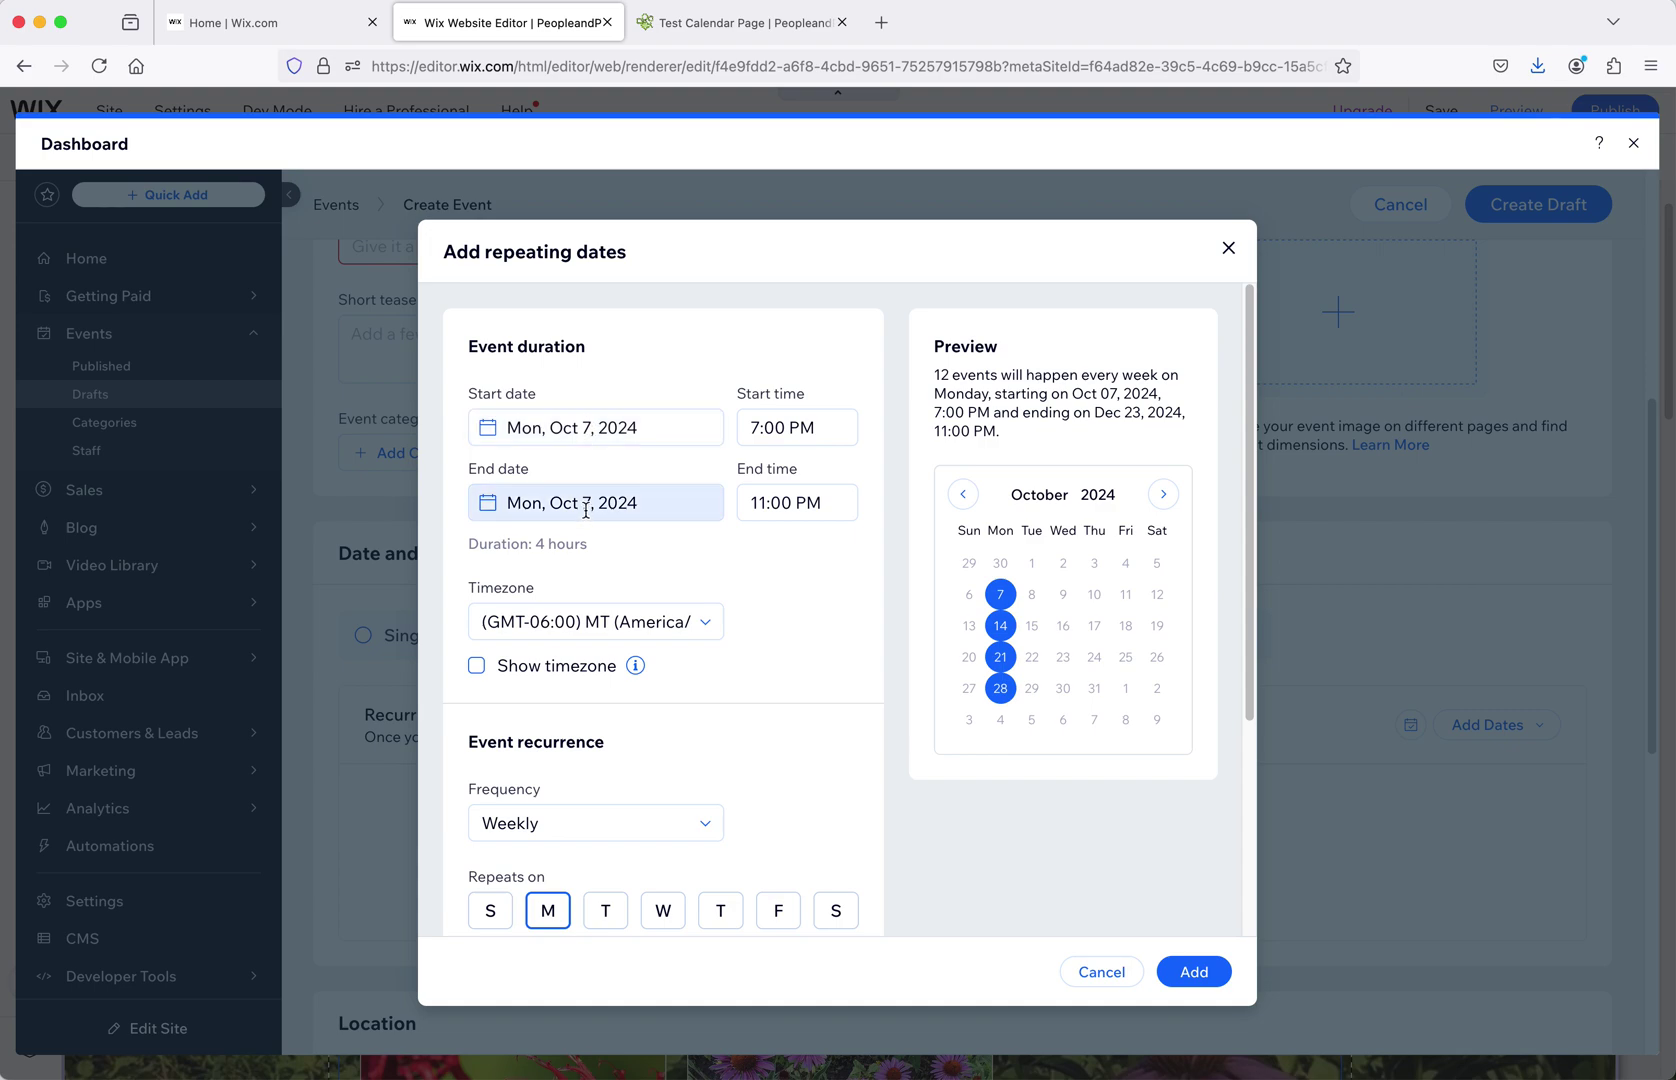
pyautogui.click(611, 820)
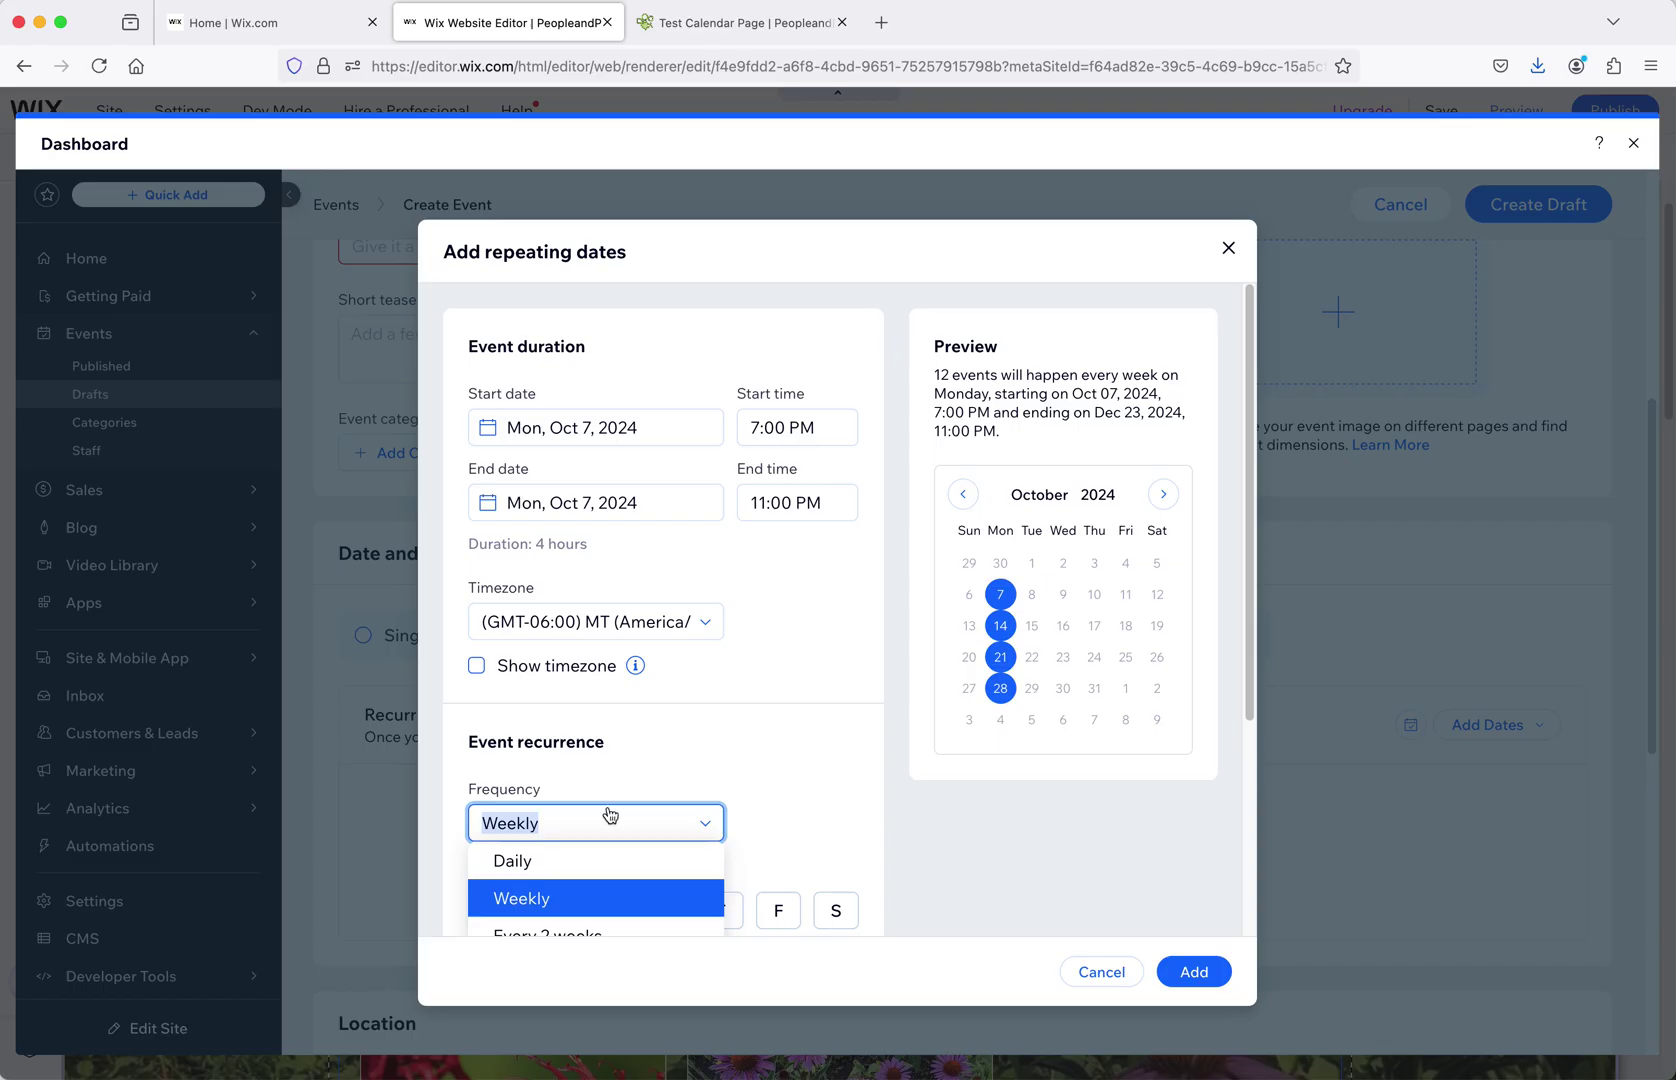
pyautogui.scroll(-3, 692, 826)
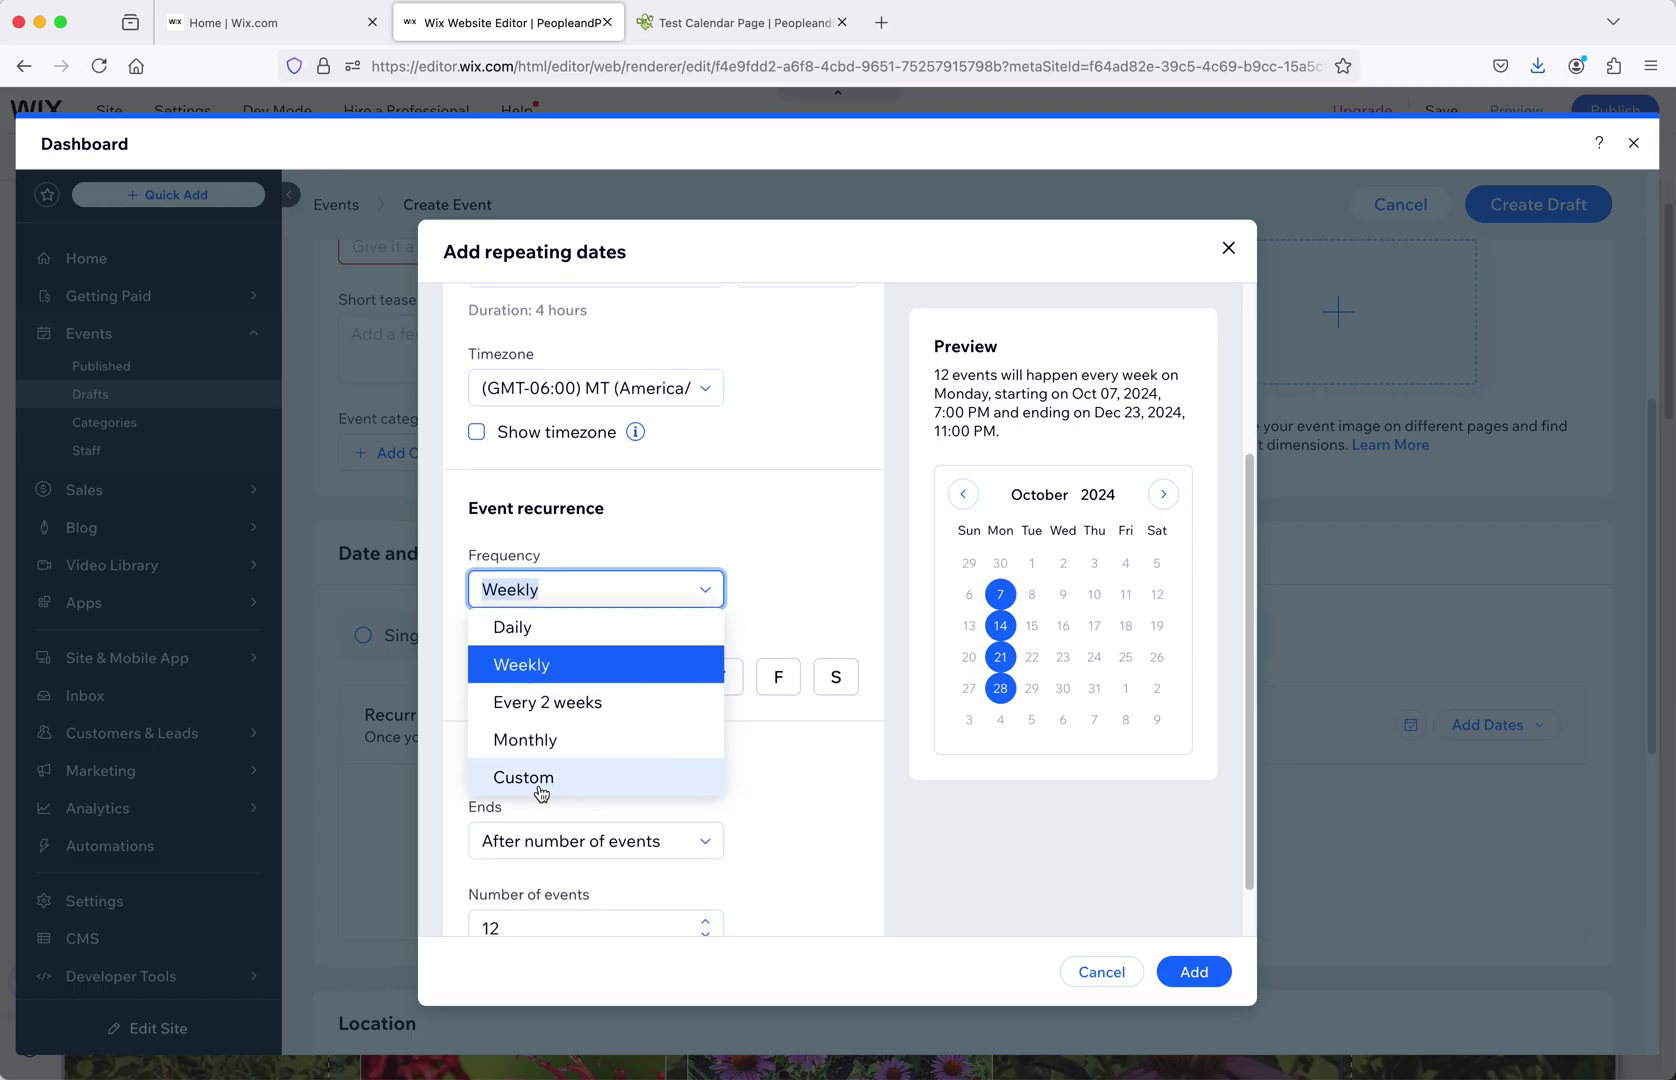
pyautogui.click(541, 791)
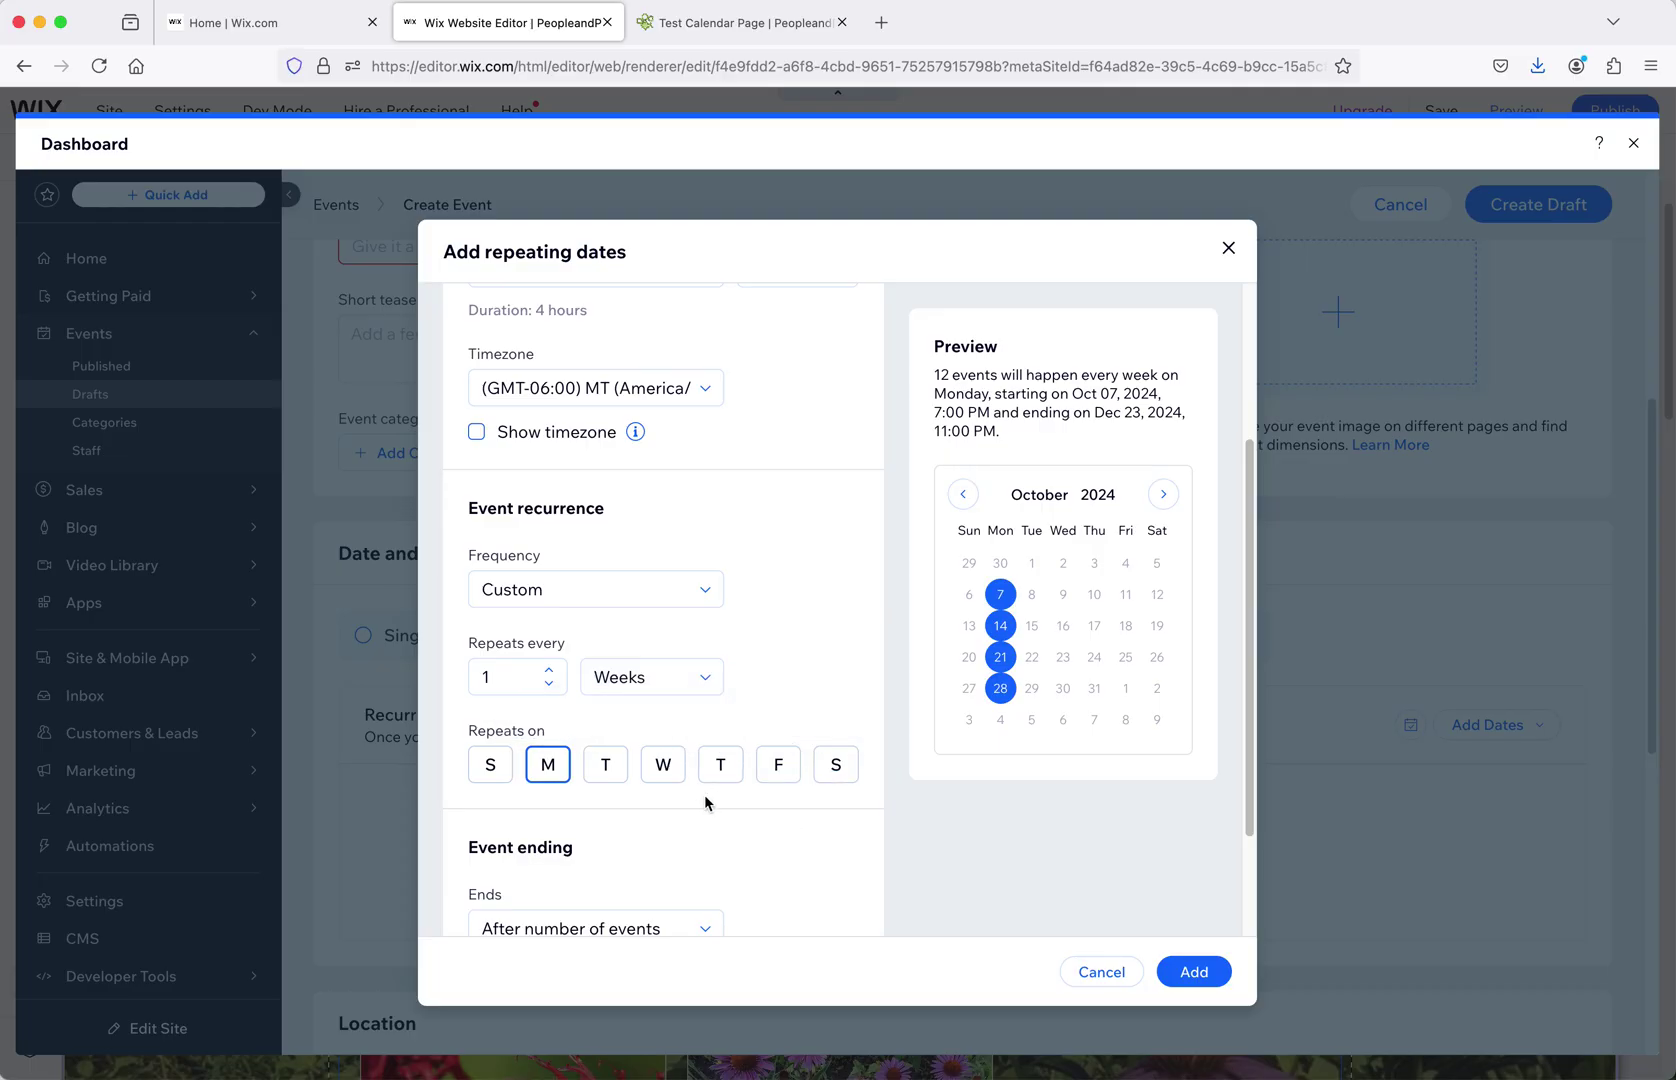
pyautogui.scroll(1, 700, 795)
pyautogui.scroll(3, 813, 812)
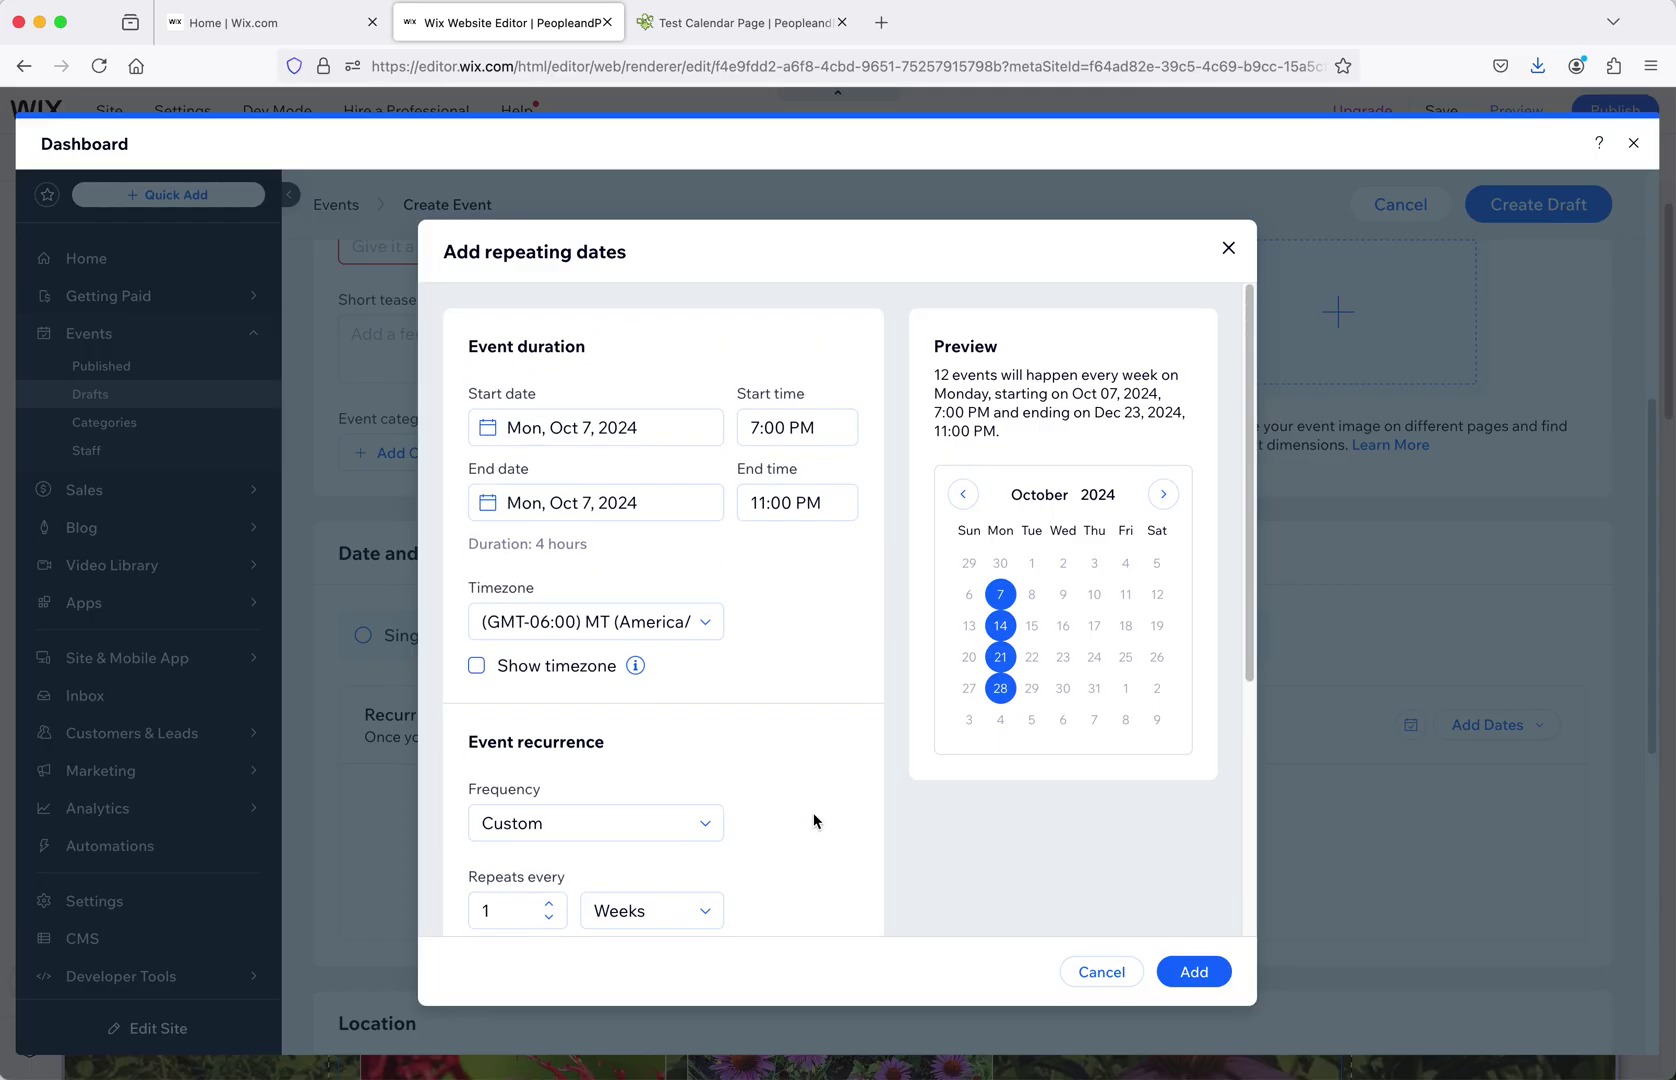
pyautogui.click(1228, 247)
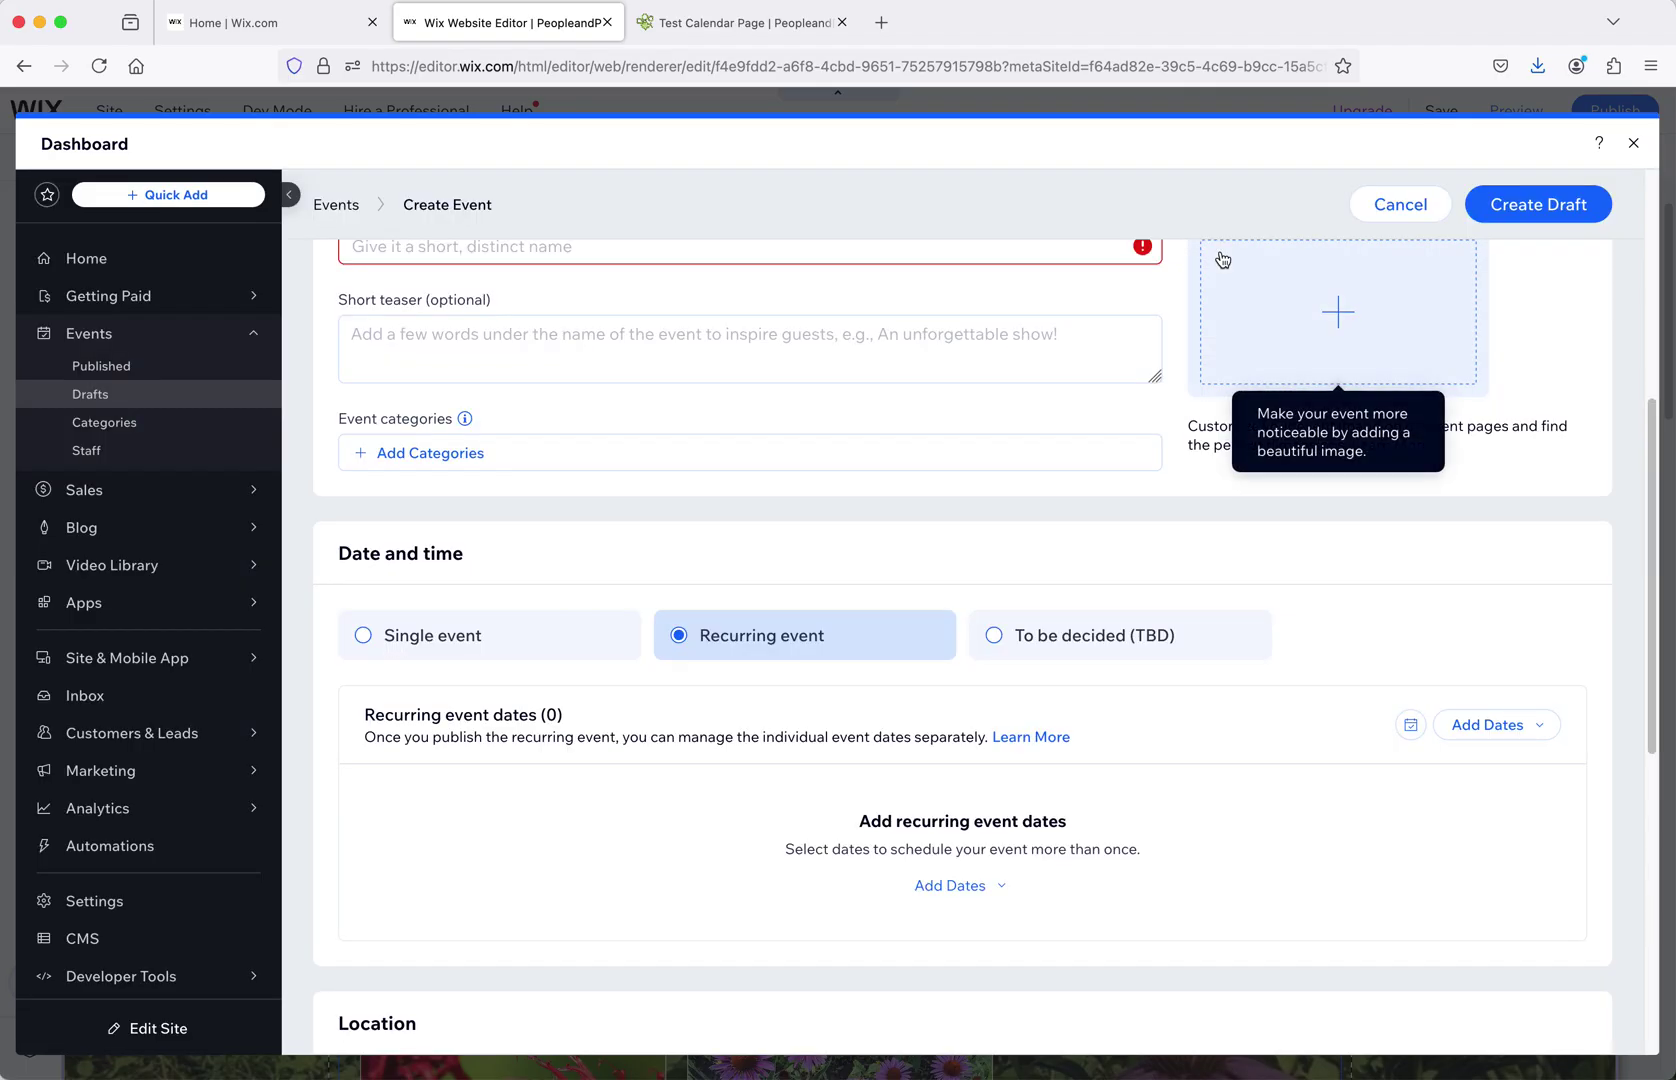
pyautogui.click(1497, 726)
# - Add specific dates Oct 7, Oct 14 and Oct 21, 2024, each 7:00–11:00 PM, and confirm them
pyautogui.click(1470, 806)
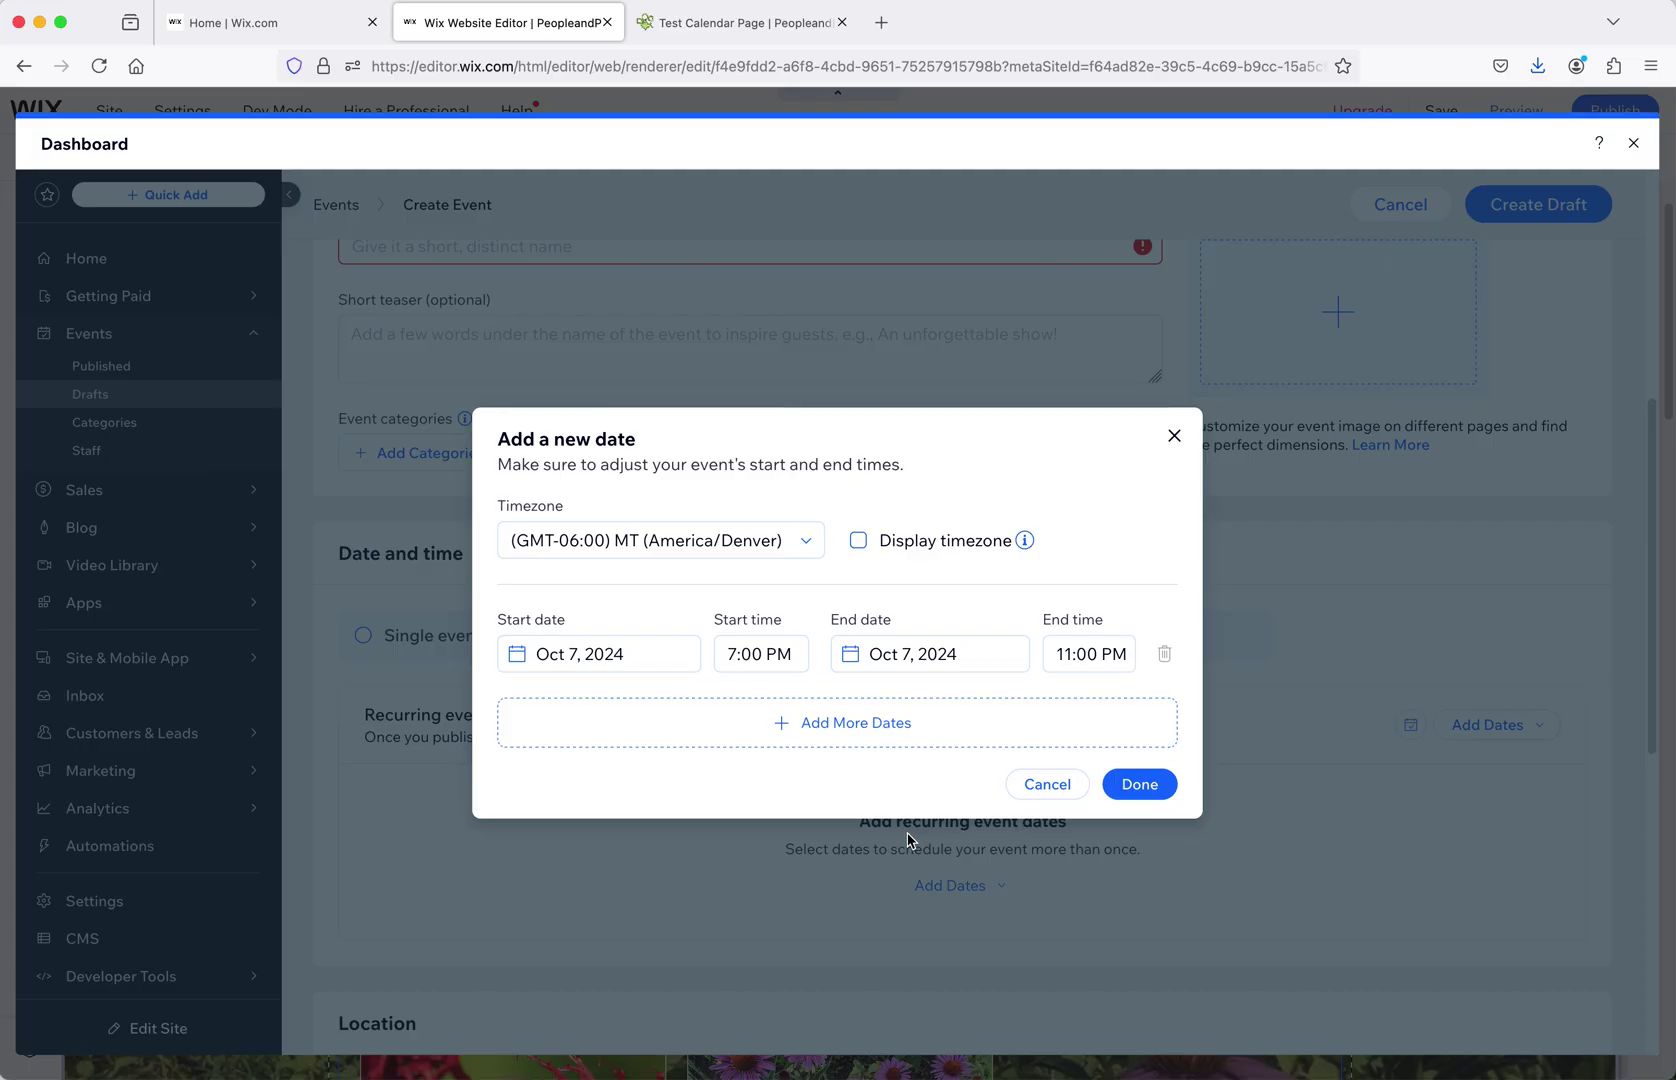
pyautogui.click(638, 658)
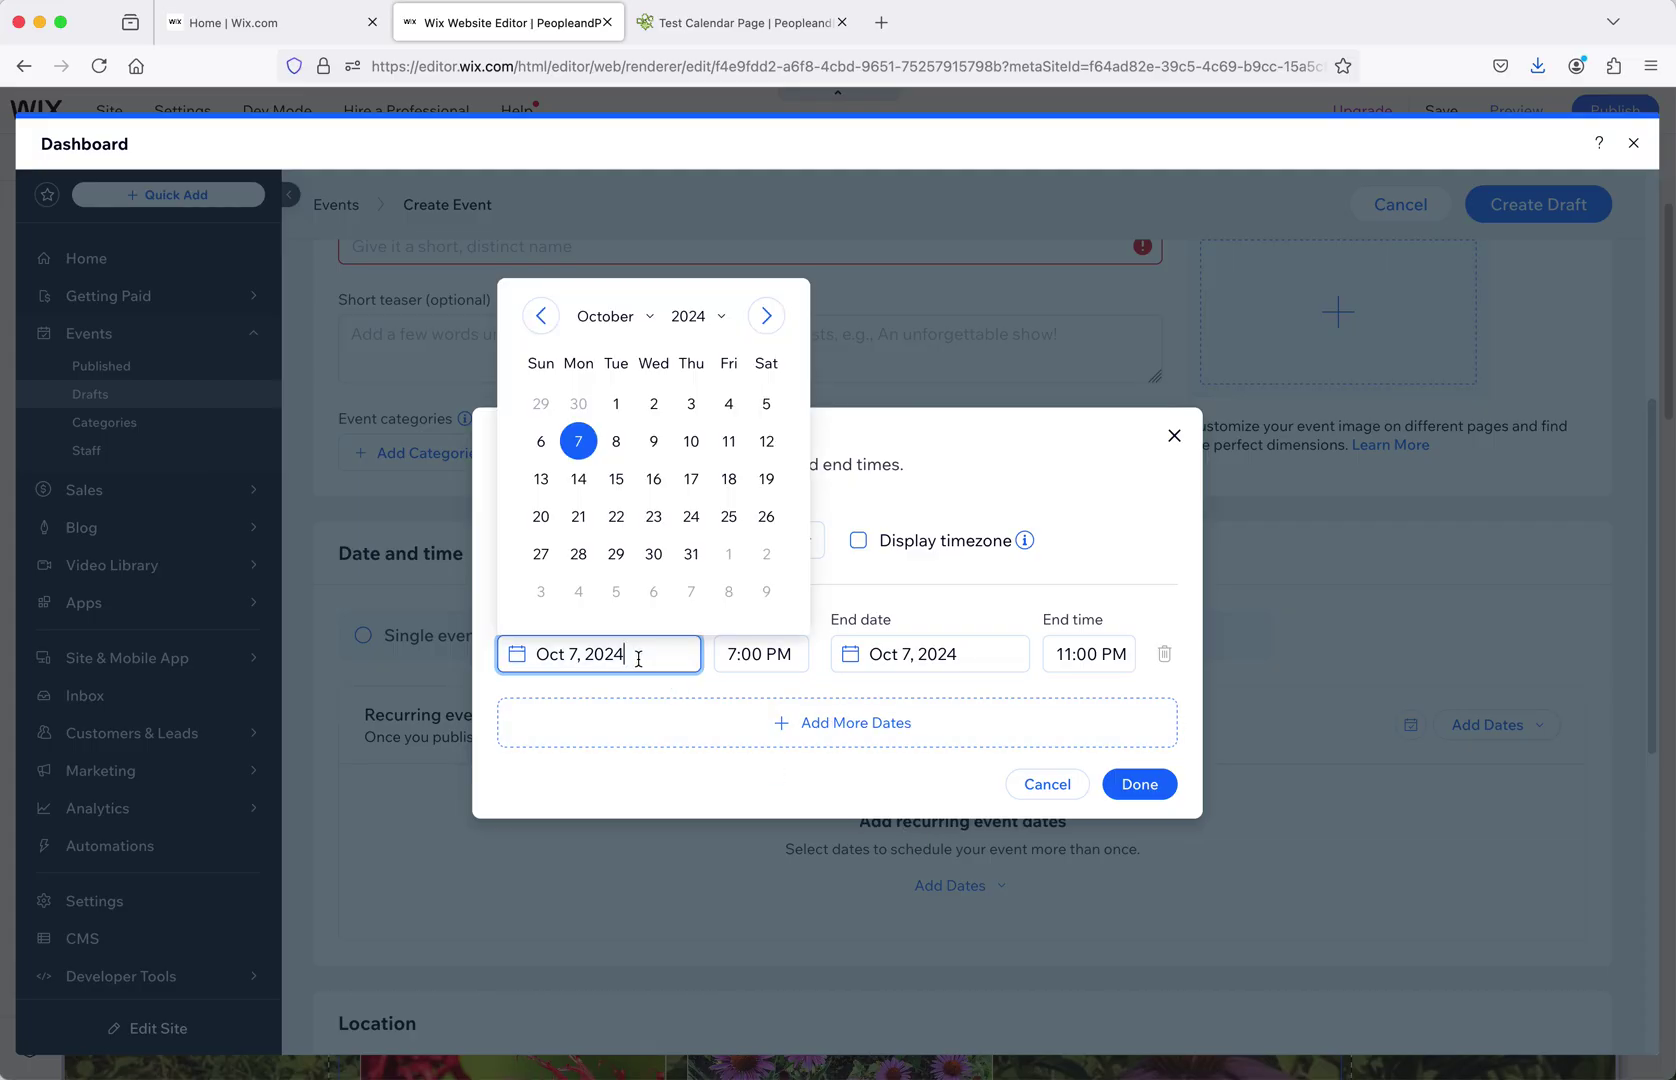
pyautogui.click(579, 441)
pyautogui.click(760, 654)
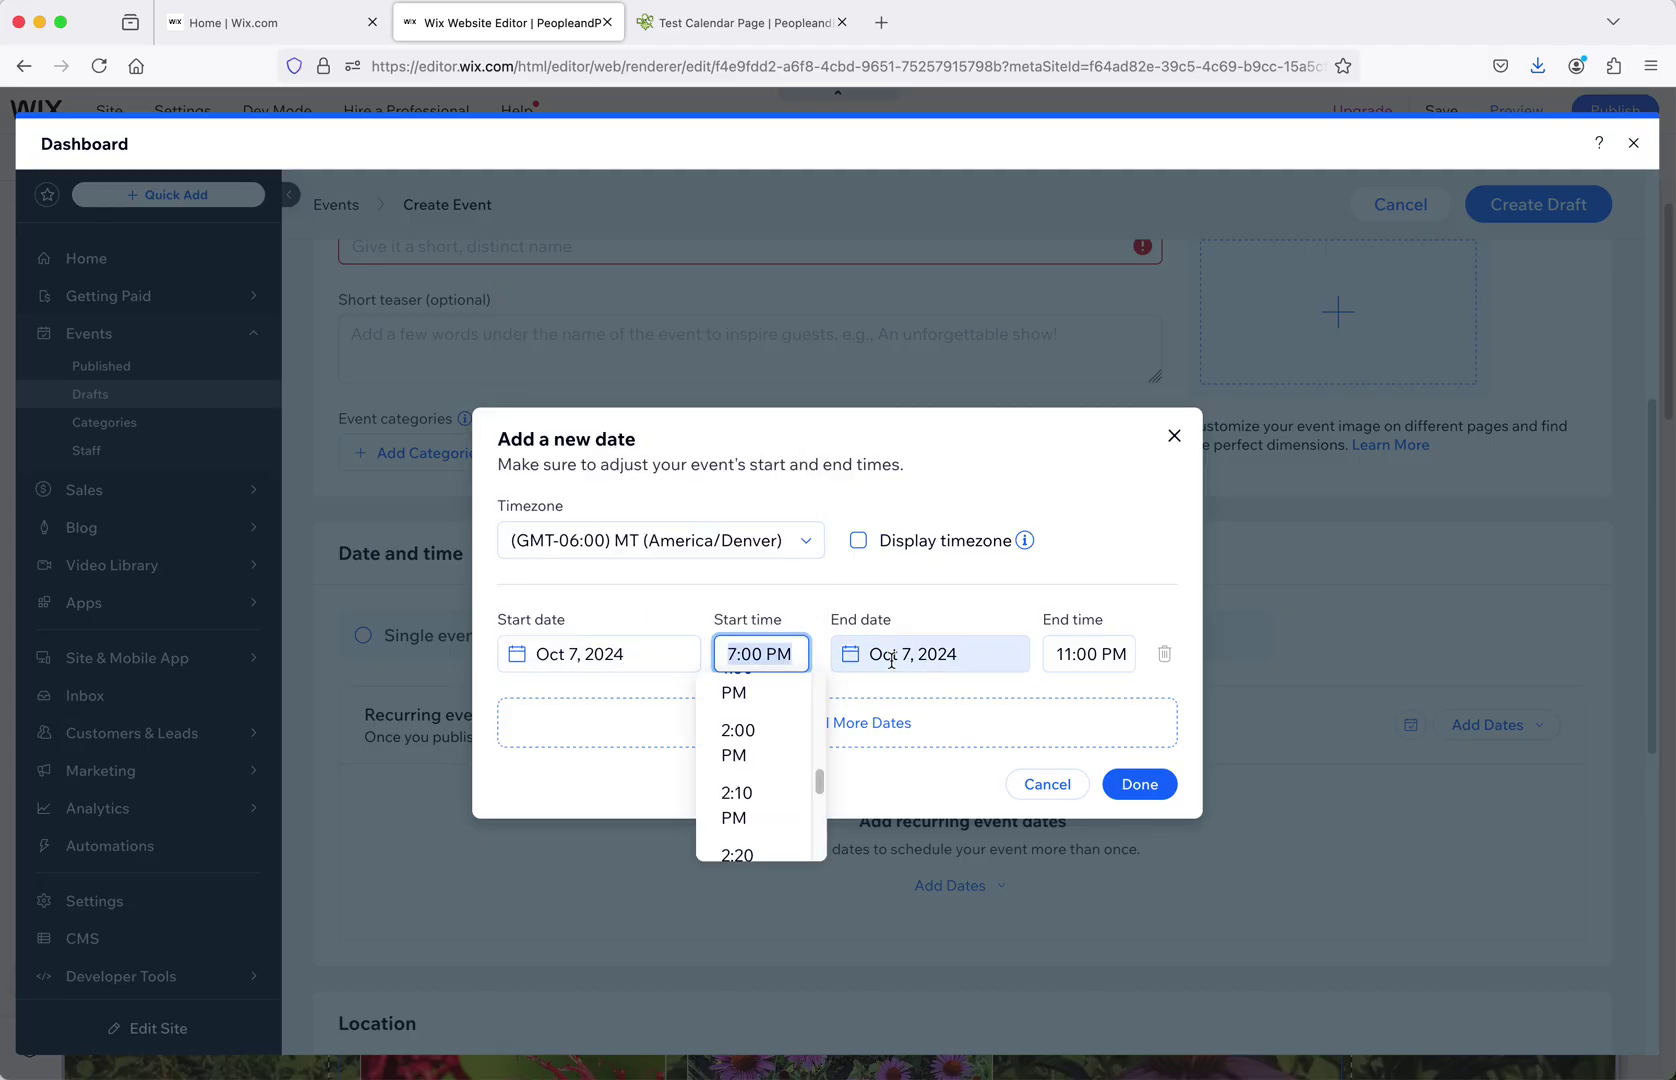
pyautogui.click(892, 740)
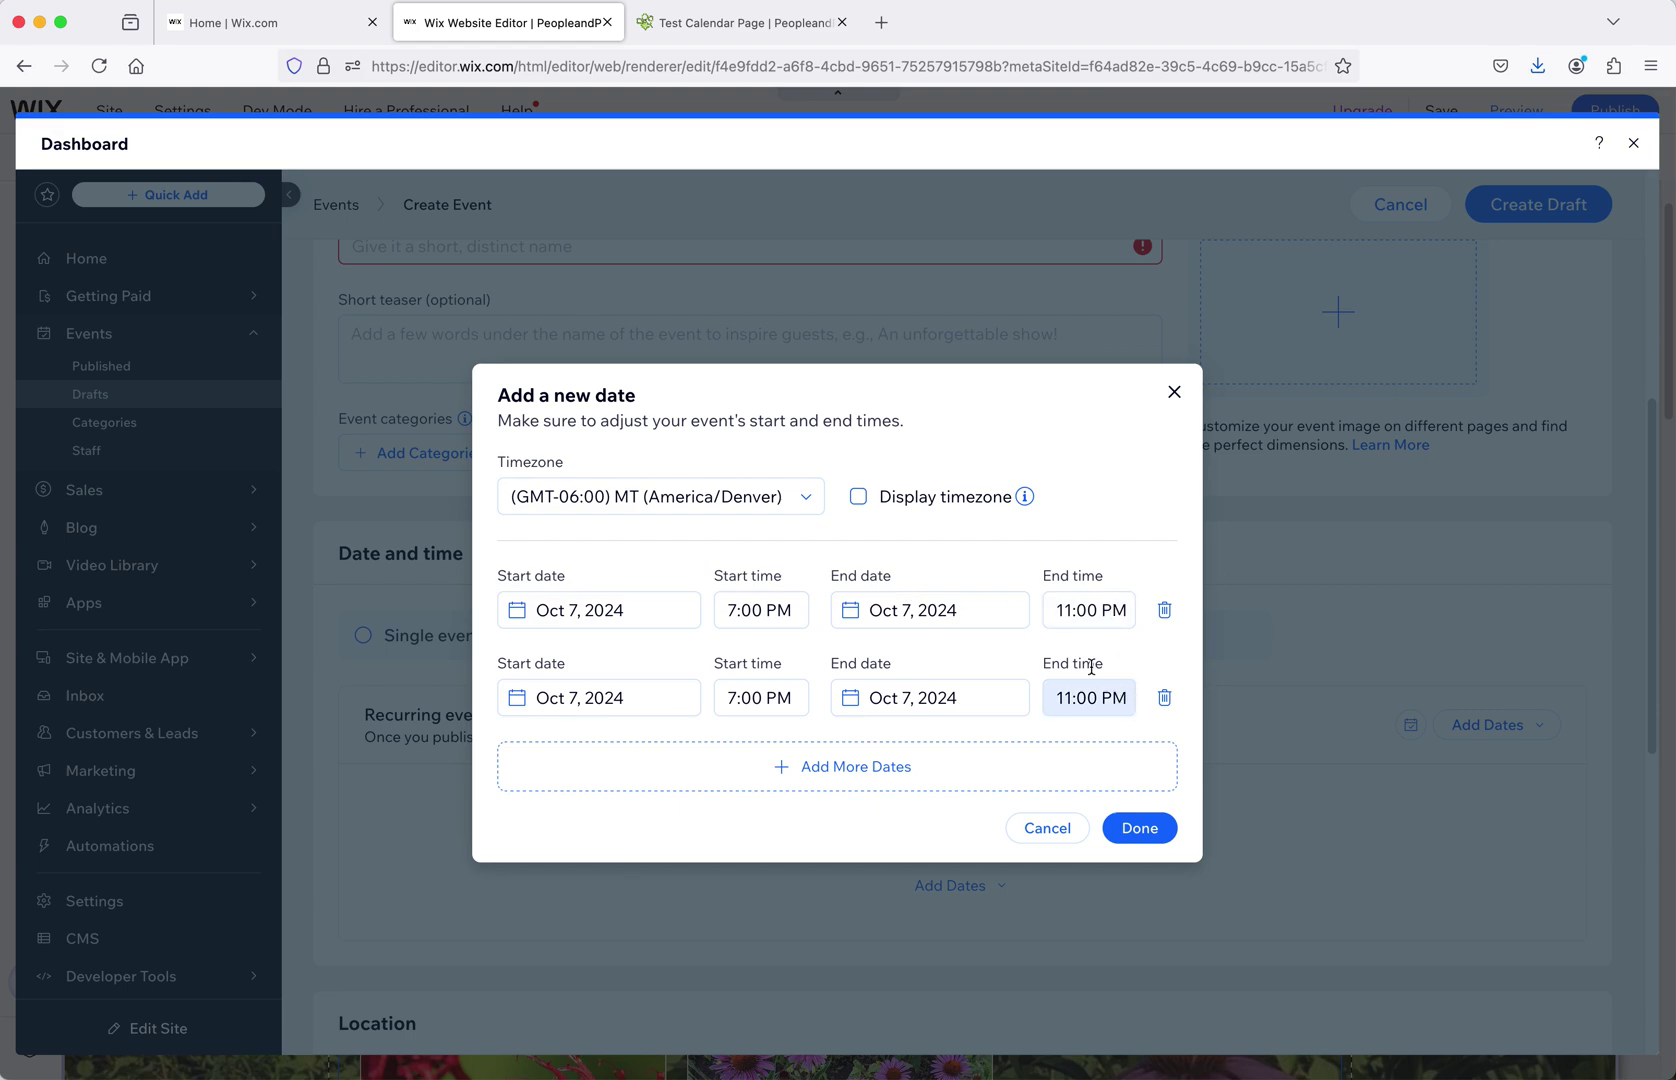
pyautogui.click(592, 698)
pyautogui.click(576, 523)
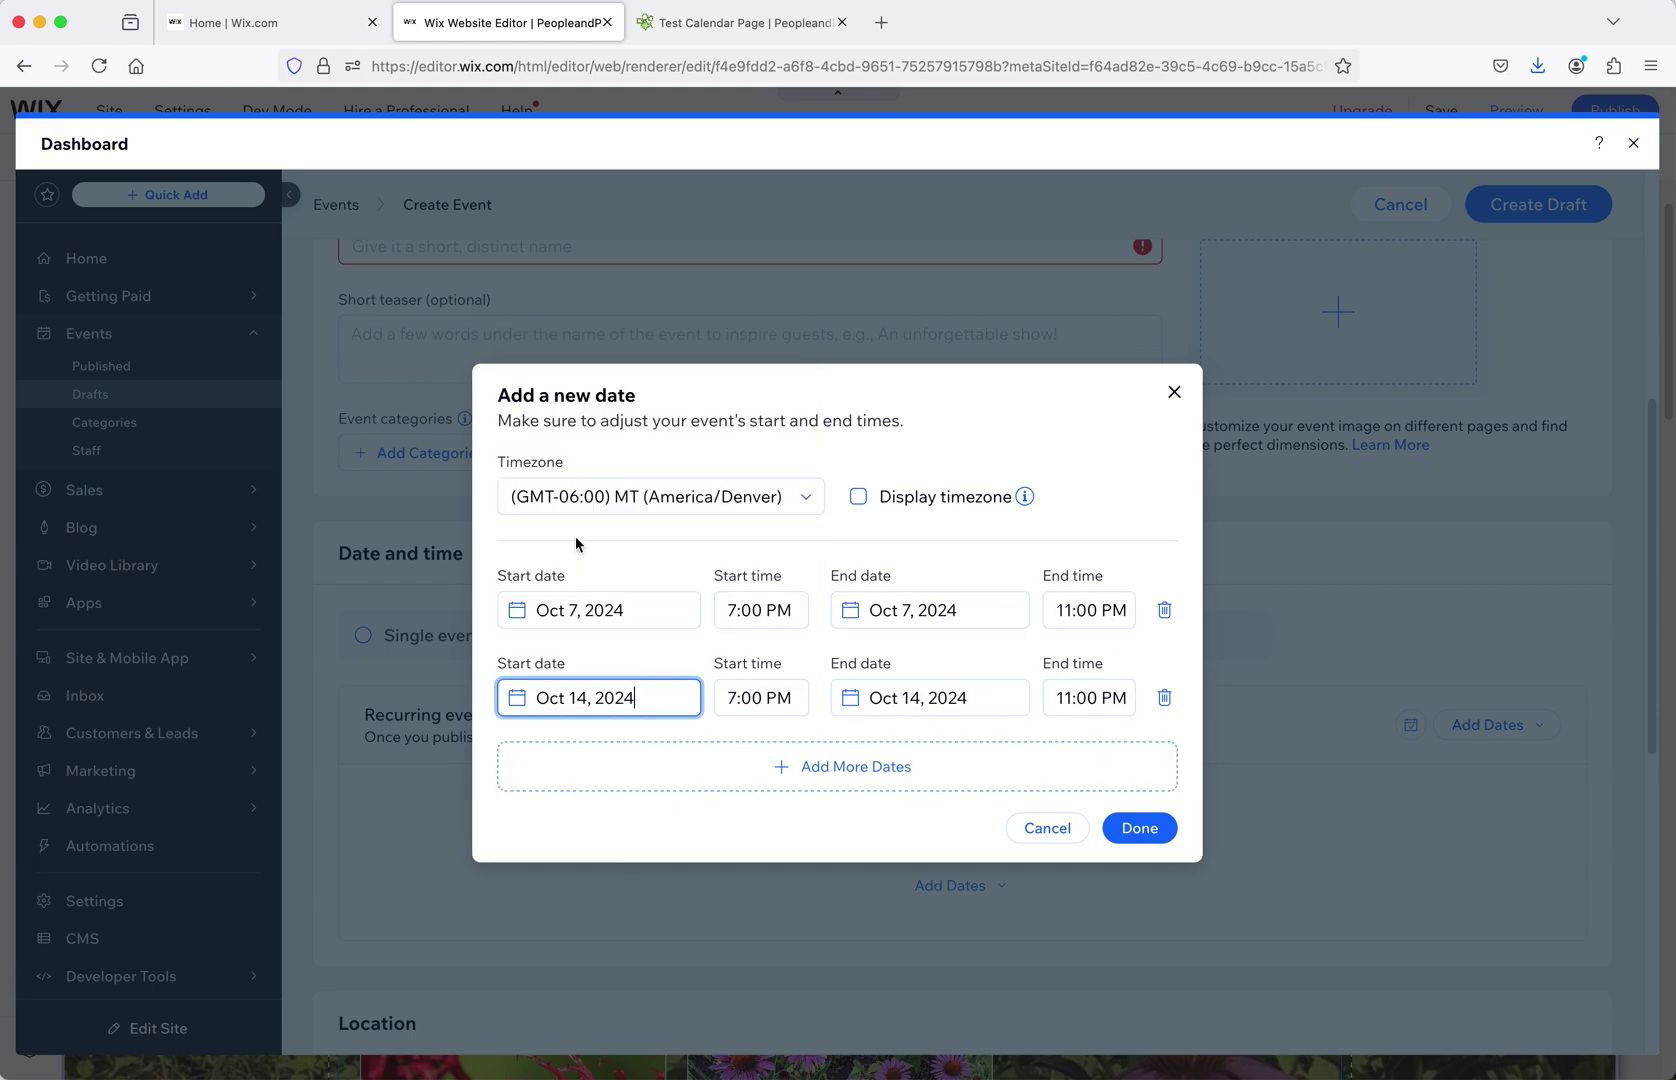
pyautogui.click(740, 762)
pyautogui.click(577, 743)
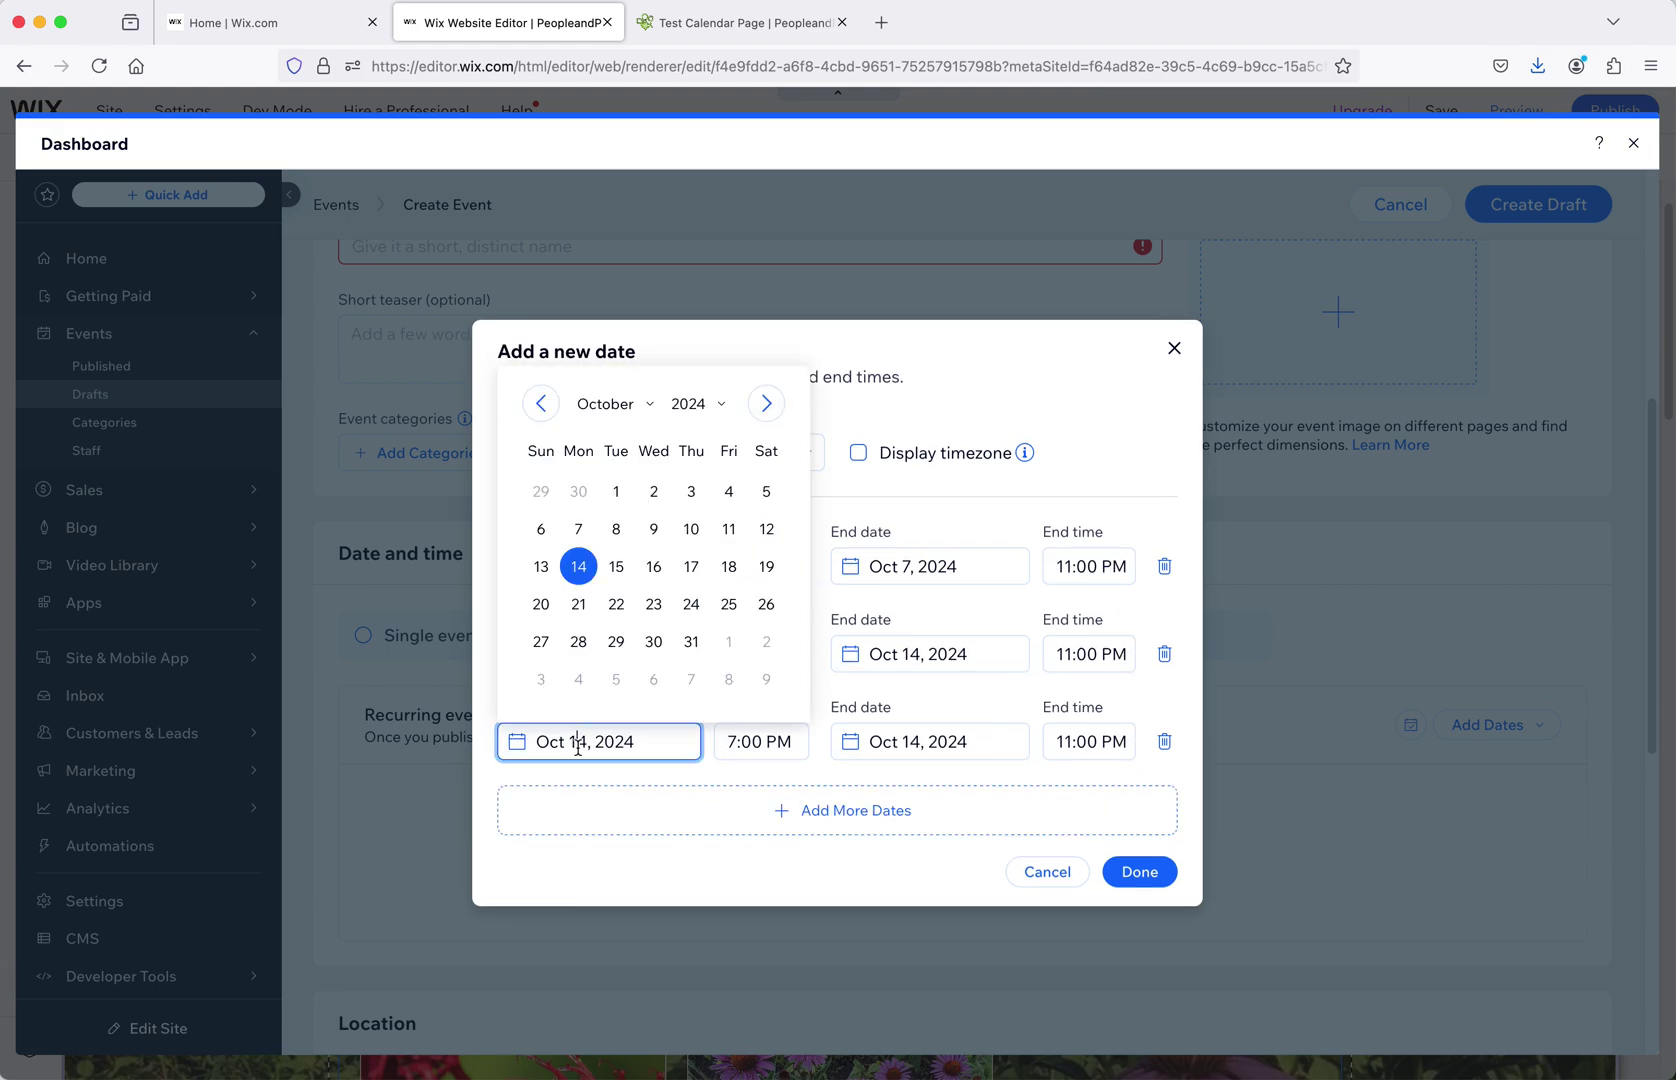
pyautogui.click(581, 648)
pyautogui.click(1150, 871)
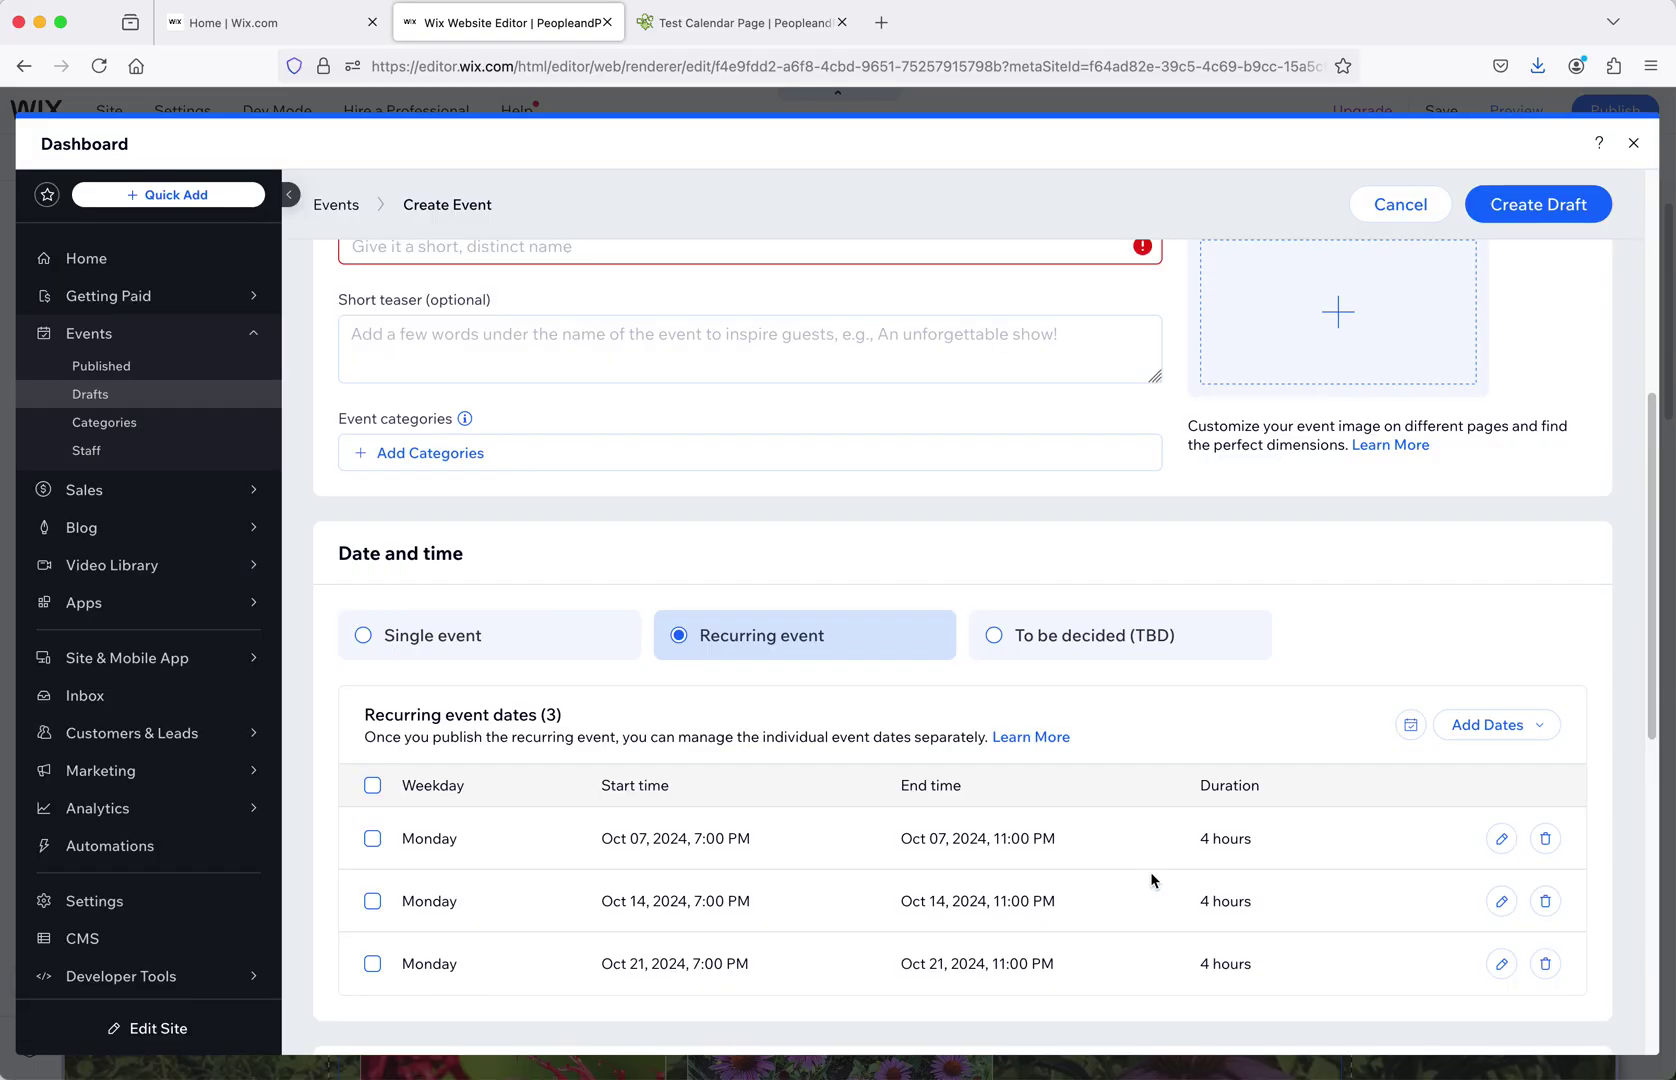
pyautogui.scroll(-3, 945, 770)
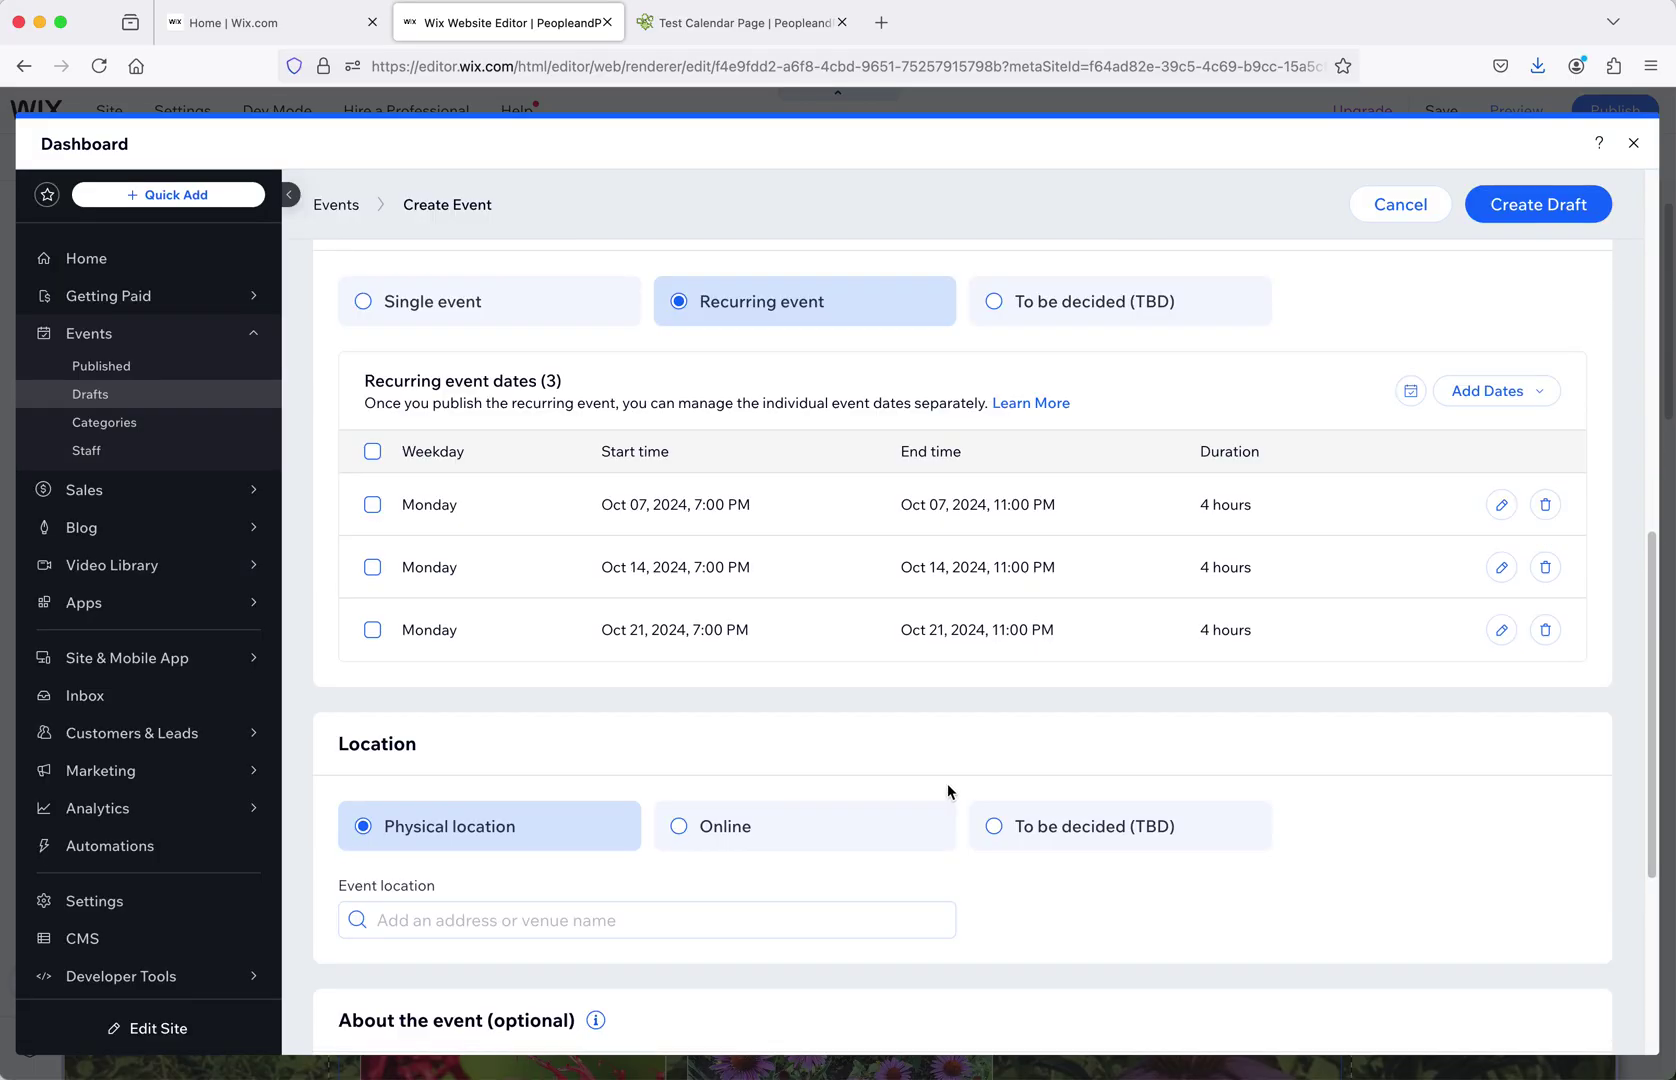
pyautogui.scroll(-3, 947, 790)
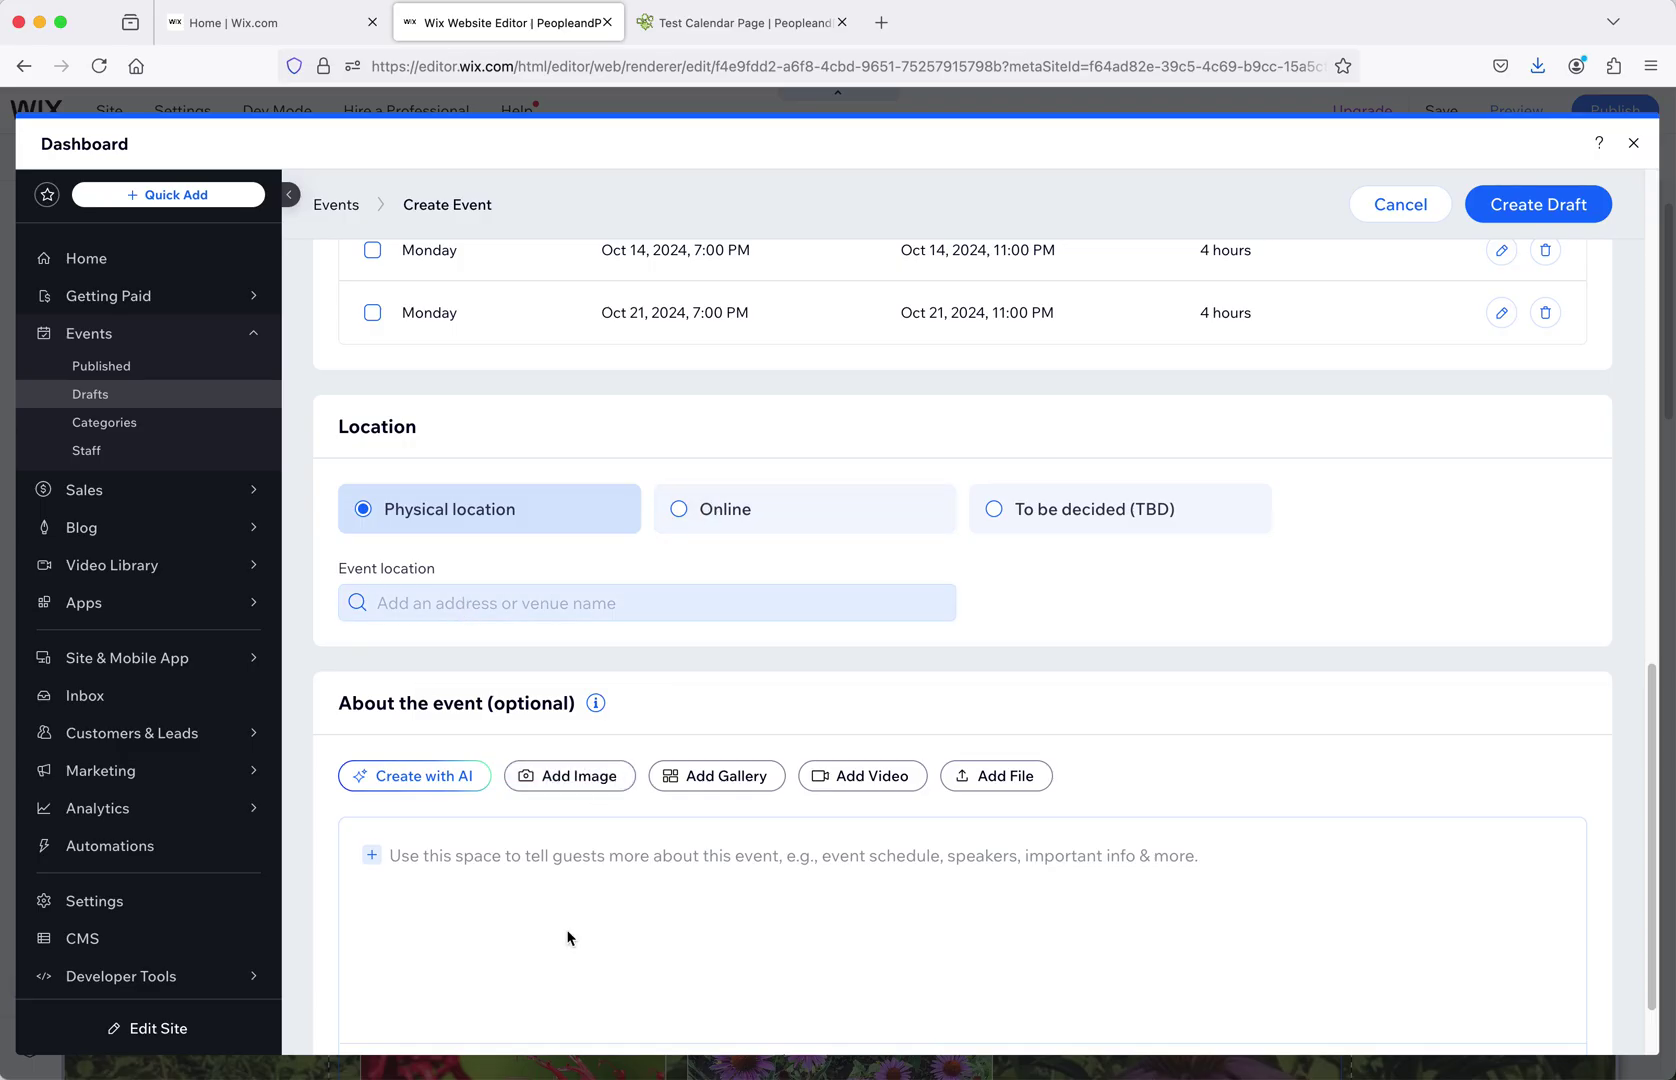
pyautogui.scroll(-1, 568, 960)
pyautogui.click(496, 751)
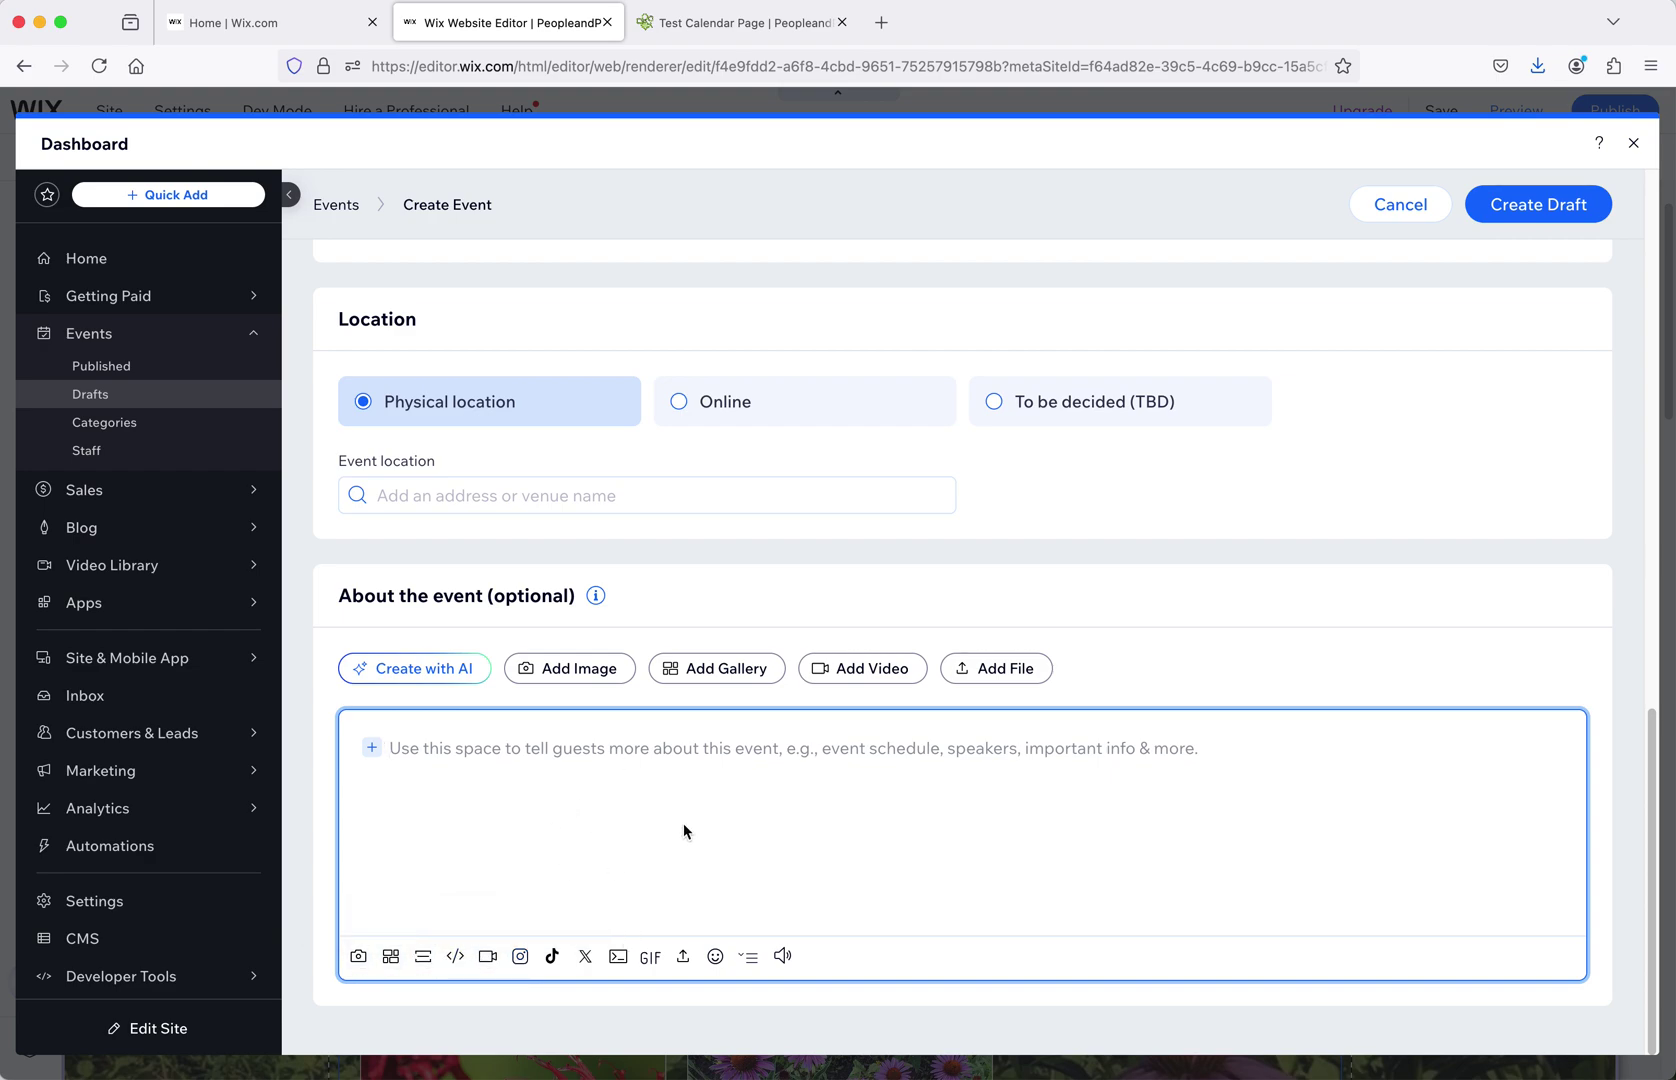
pyautogui.scroll(15, 931, 857)
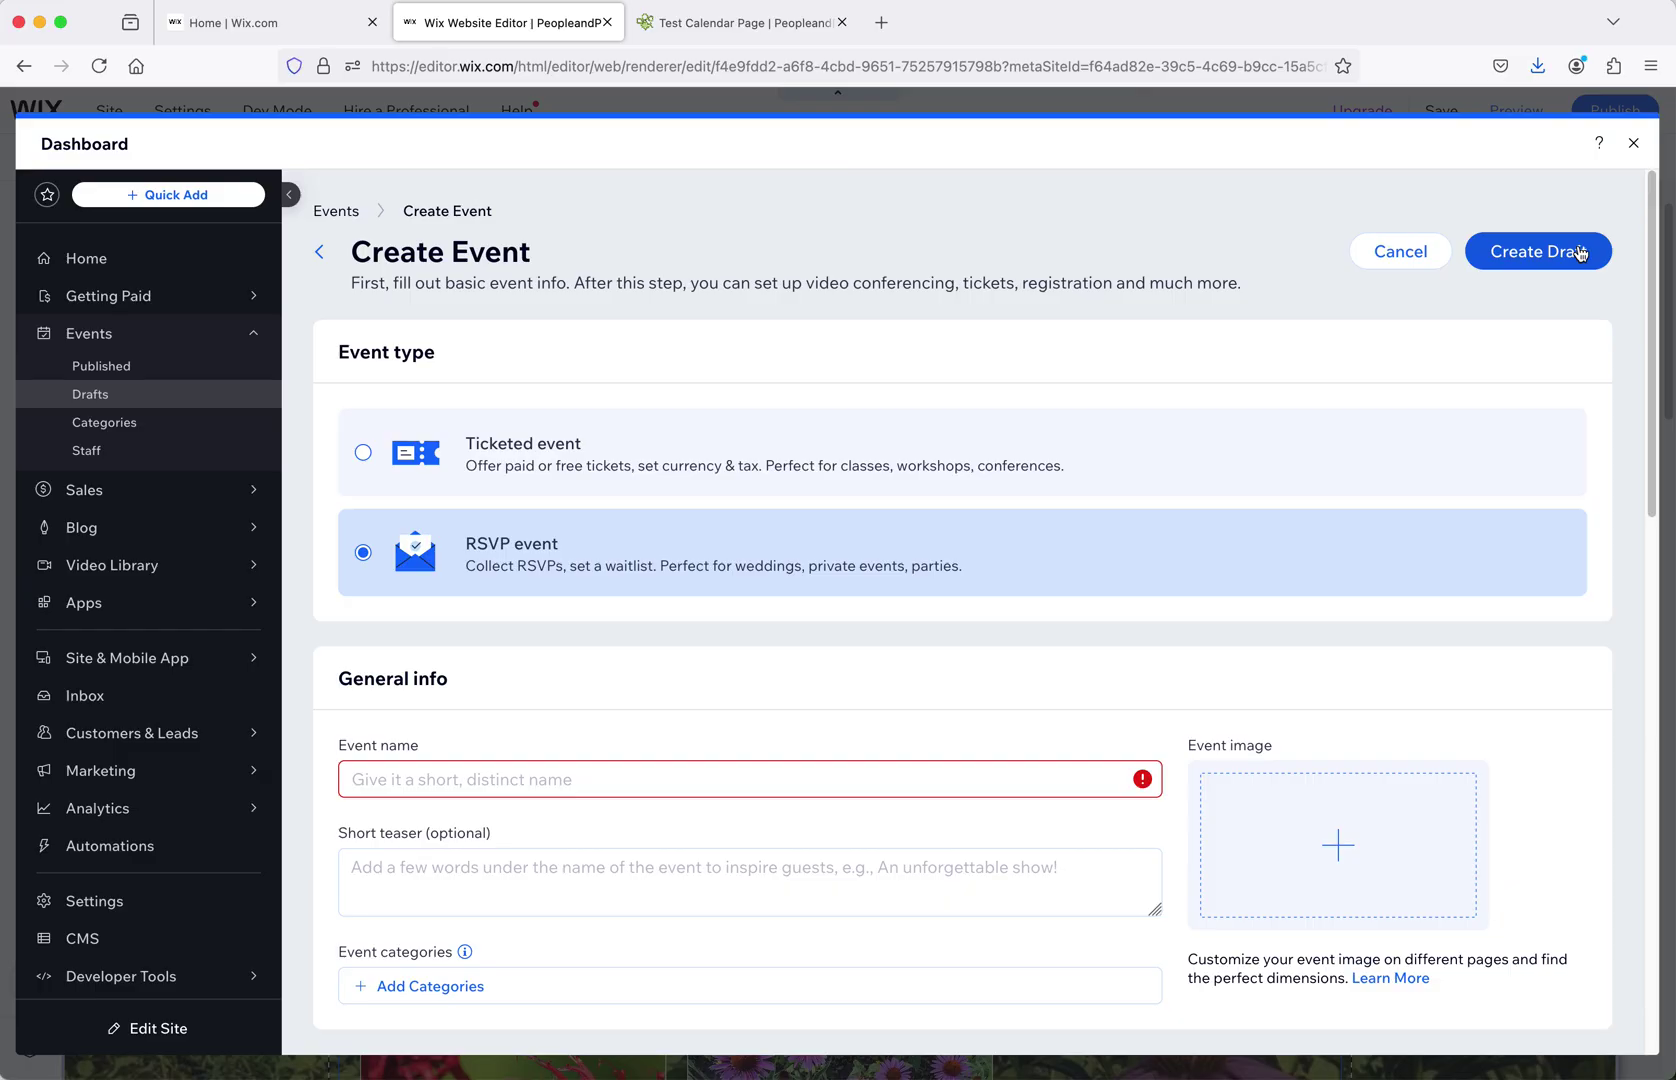
# - Cancel and leave the unfinished event, then open the NoCo PPAN Chapter Meeting from the Published list
pyautogui.click(1390, 274)
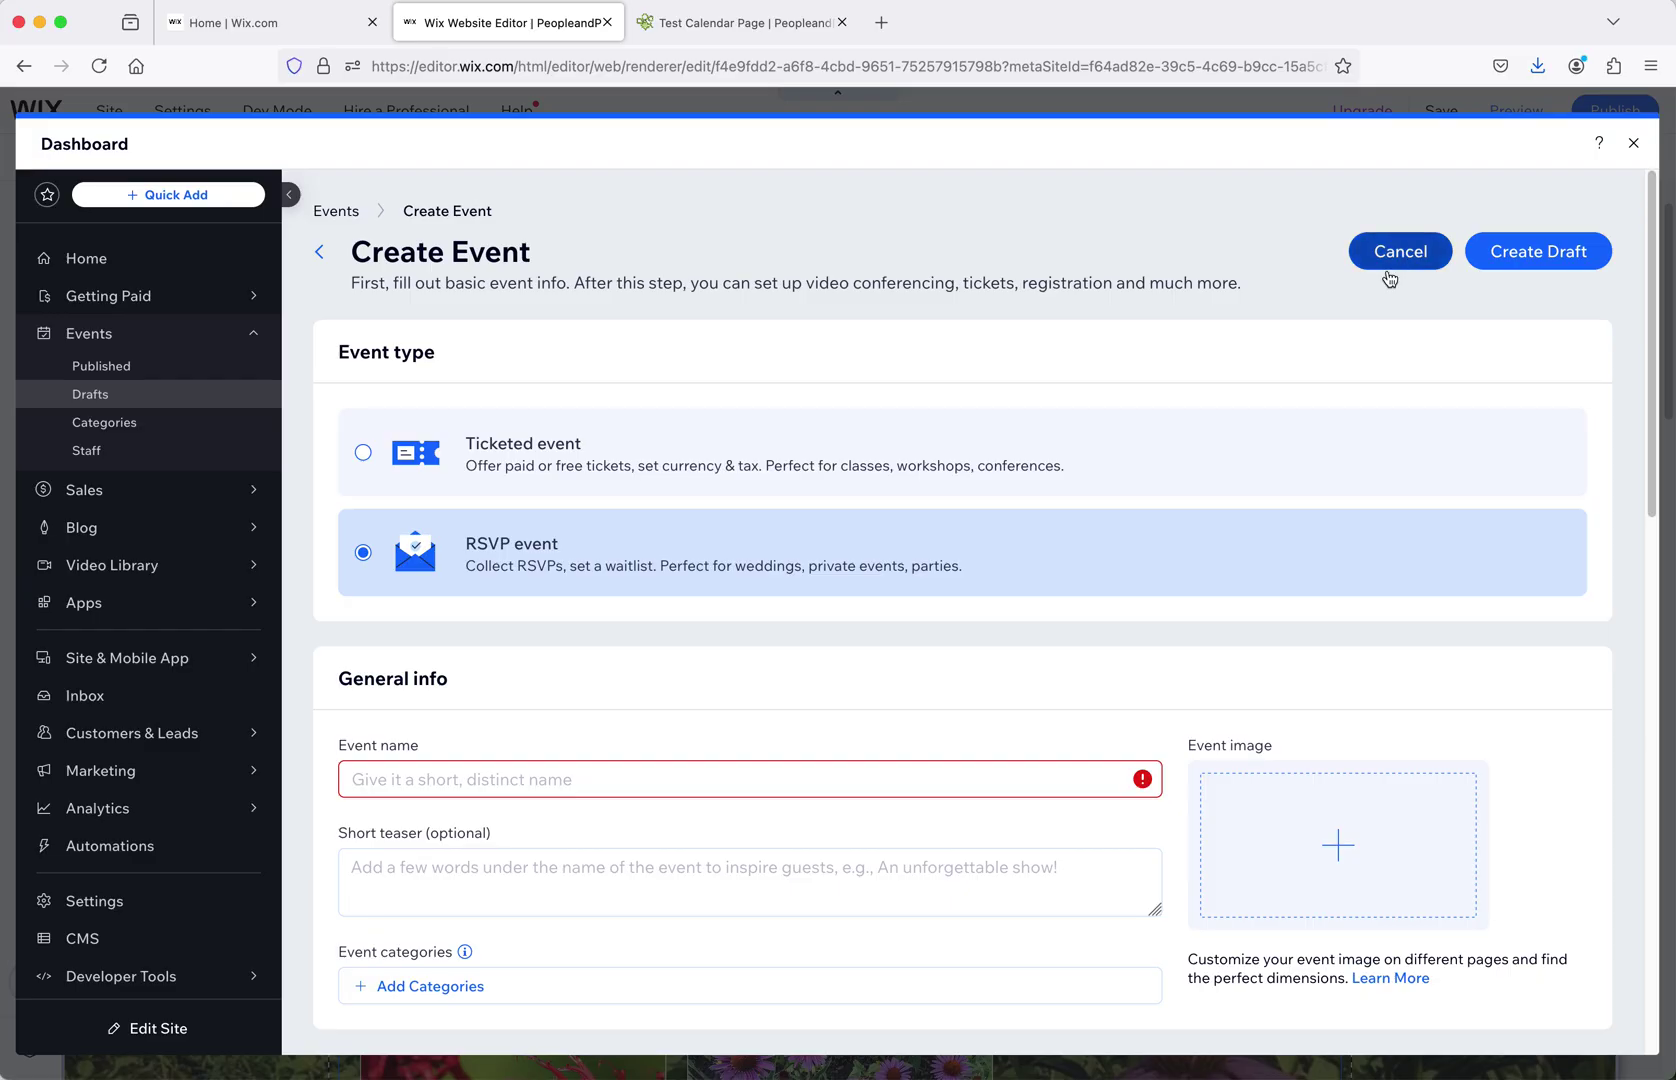
pyautogui.click(1048, 661)
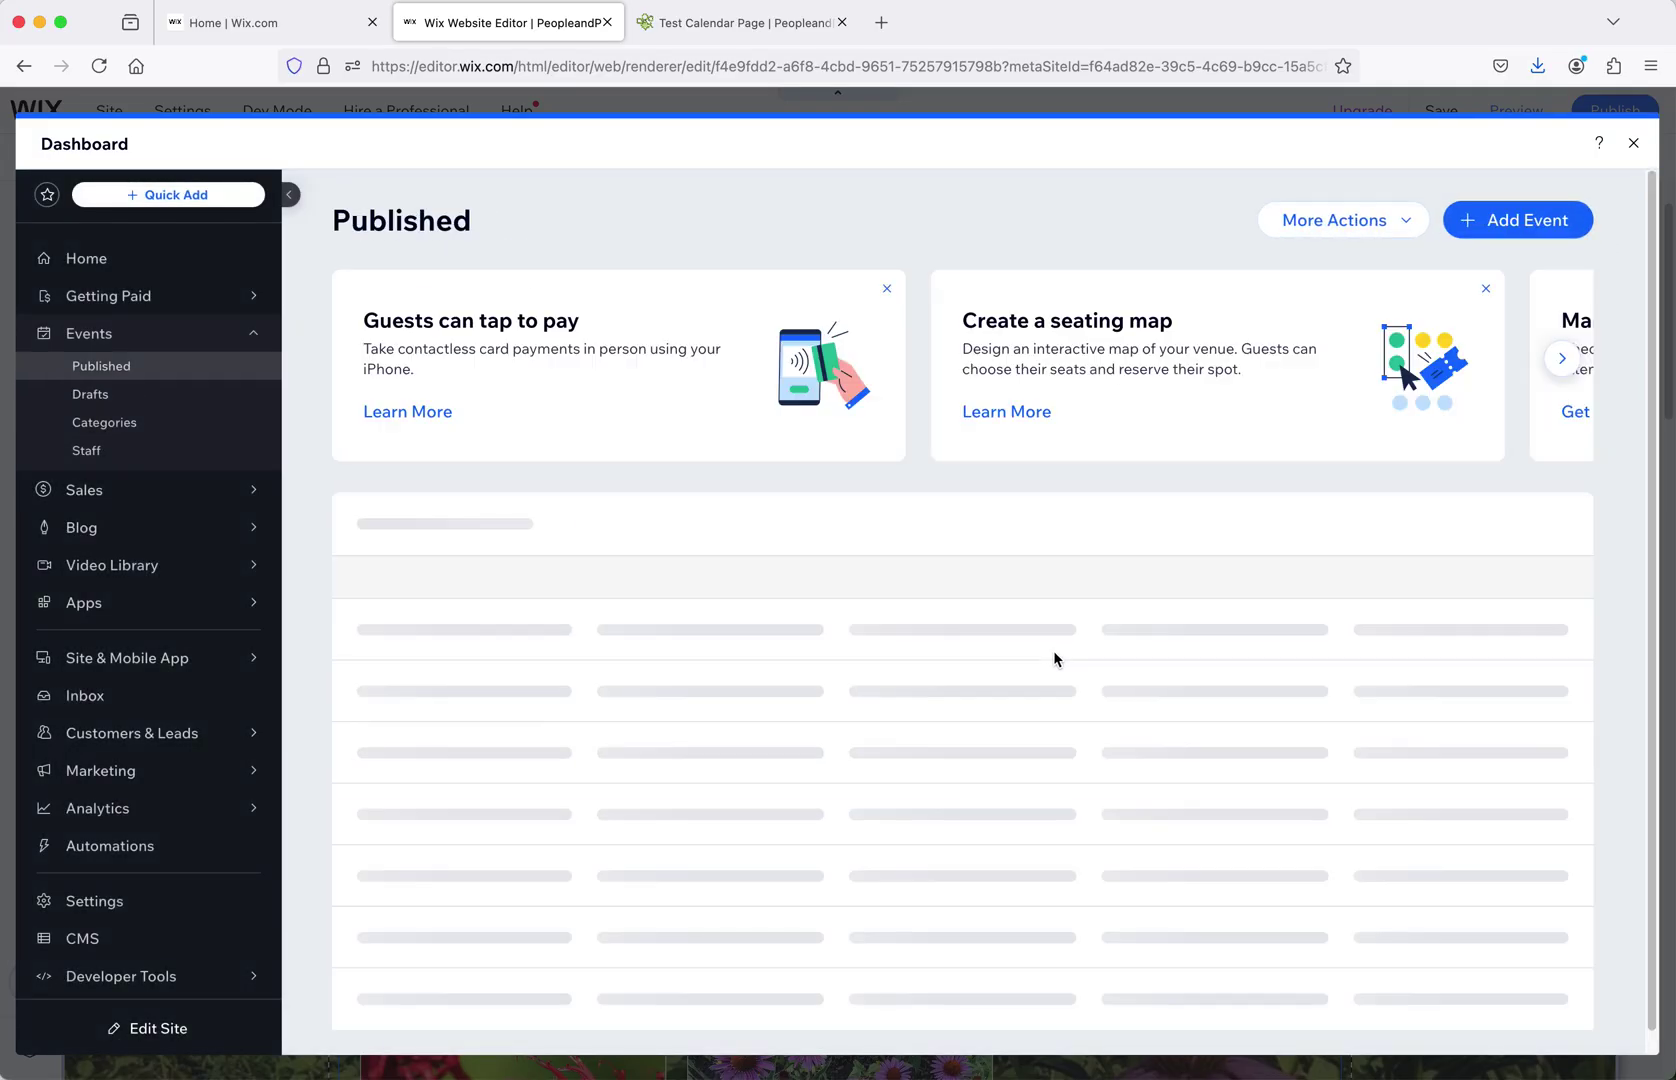
pyautogui.scroll(-5, 1100, 690)
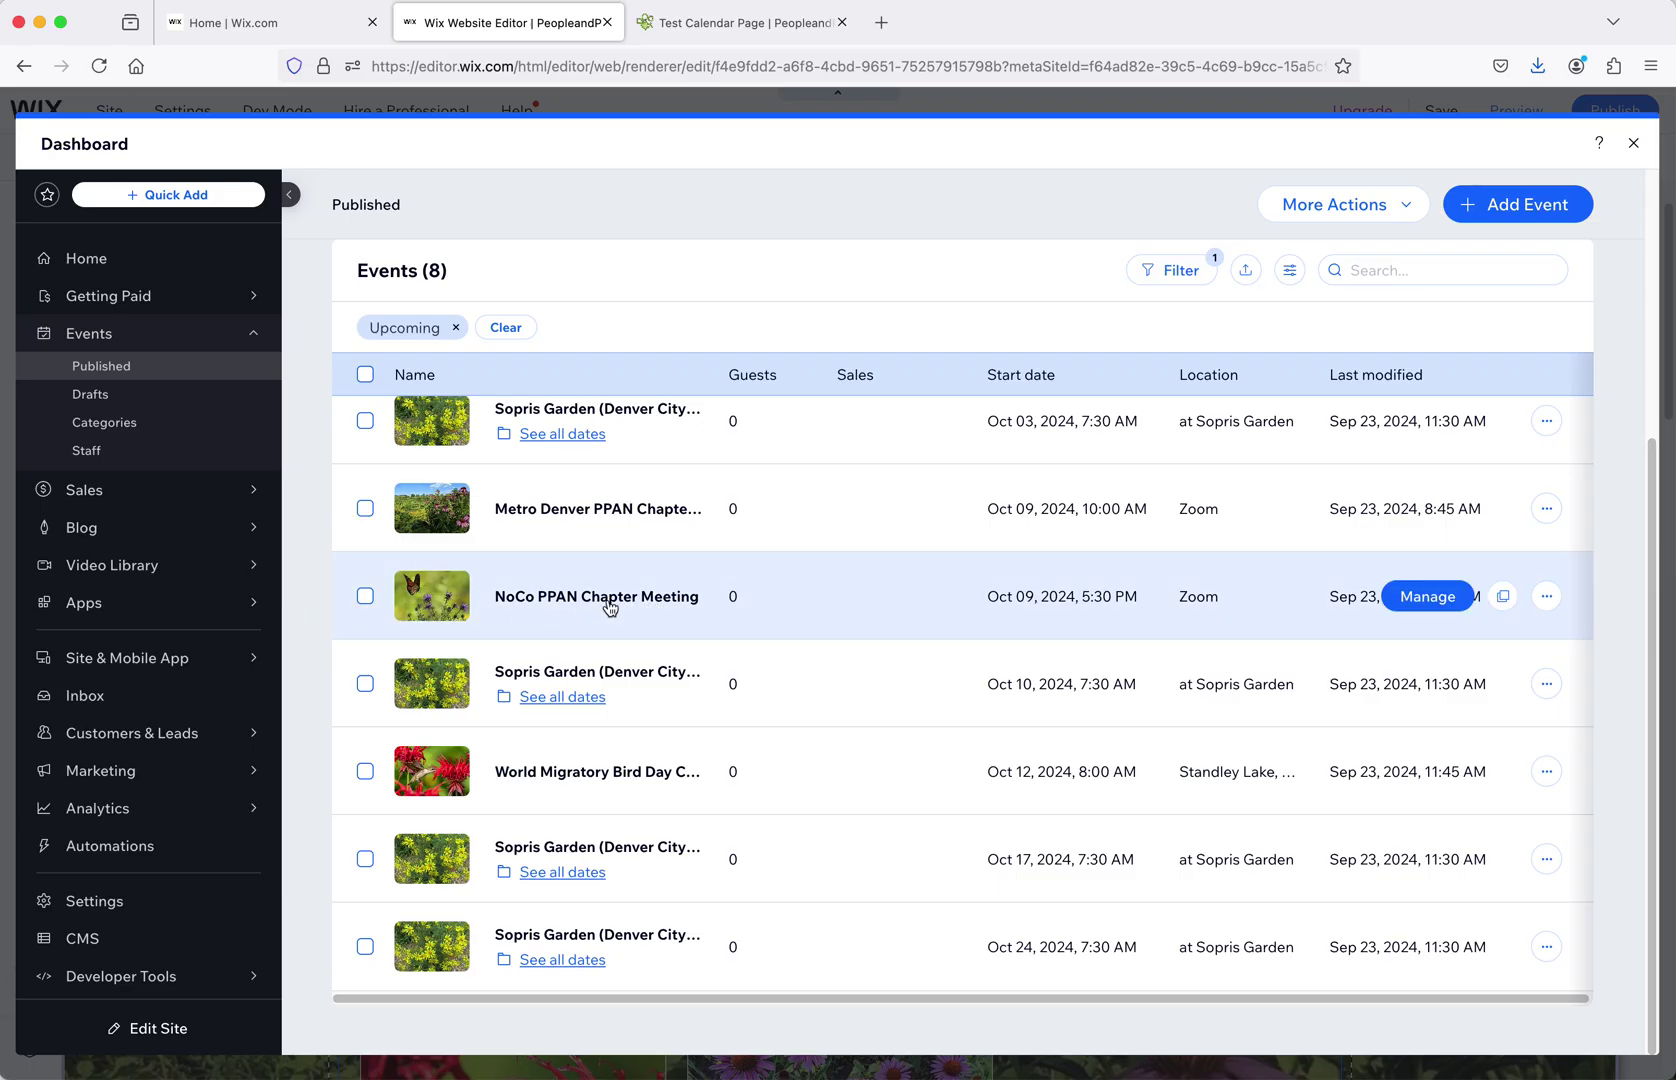
pyautogui.click(644, 598)
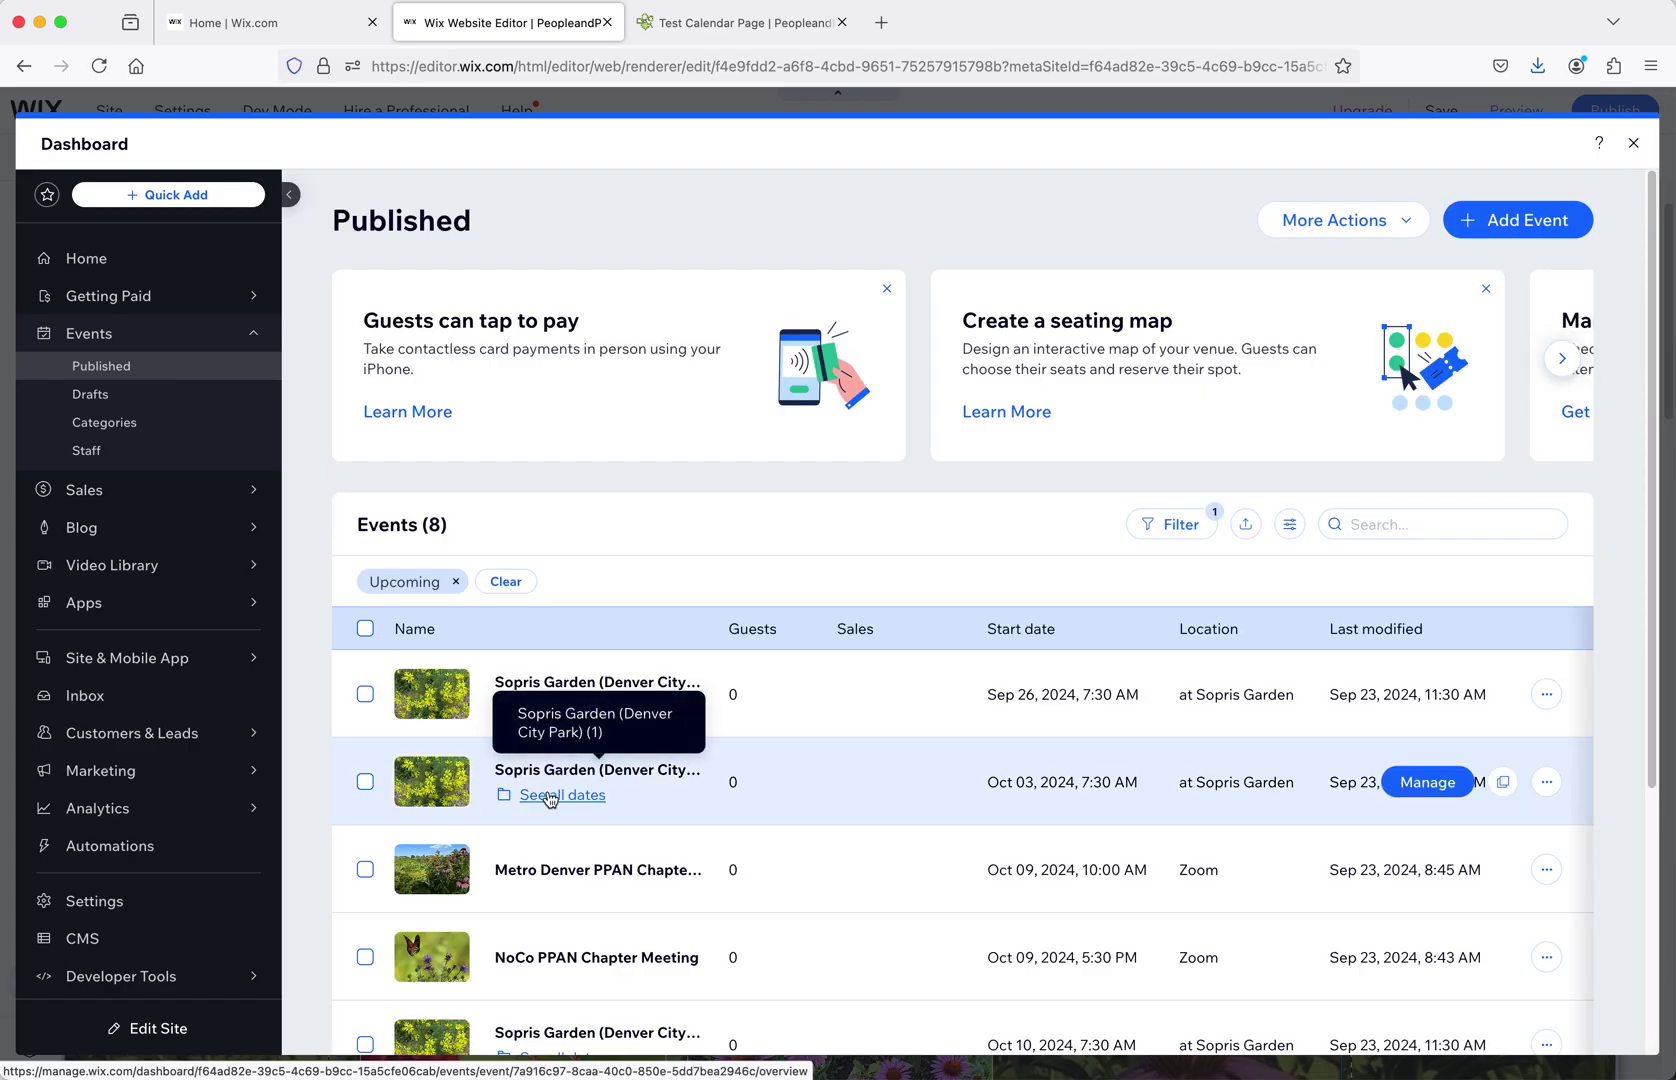
# - Set Metro Denver PPAN Chapter Meeting registration to 'Guests don't need to register' and save
pyautogui.click(566, 878)
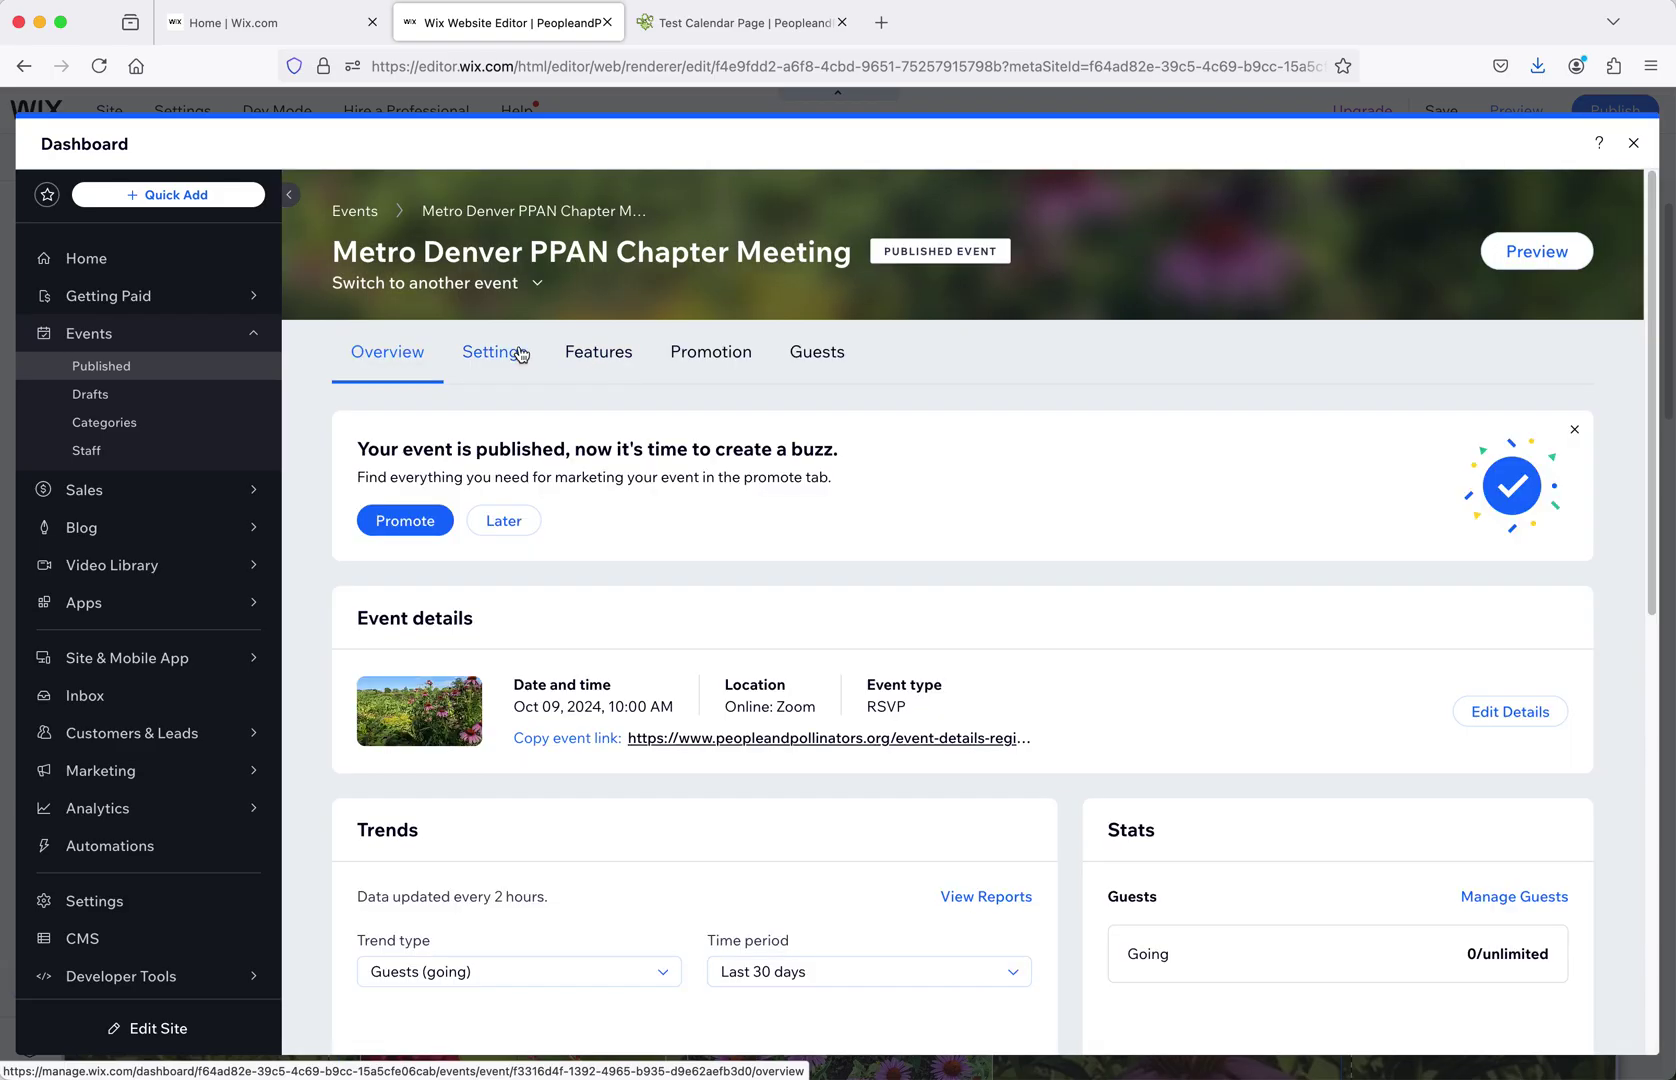
pyautogui.click(521, 354)
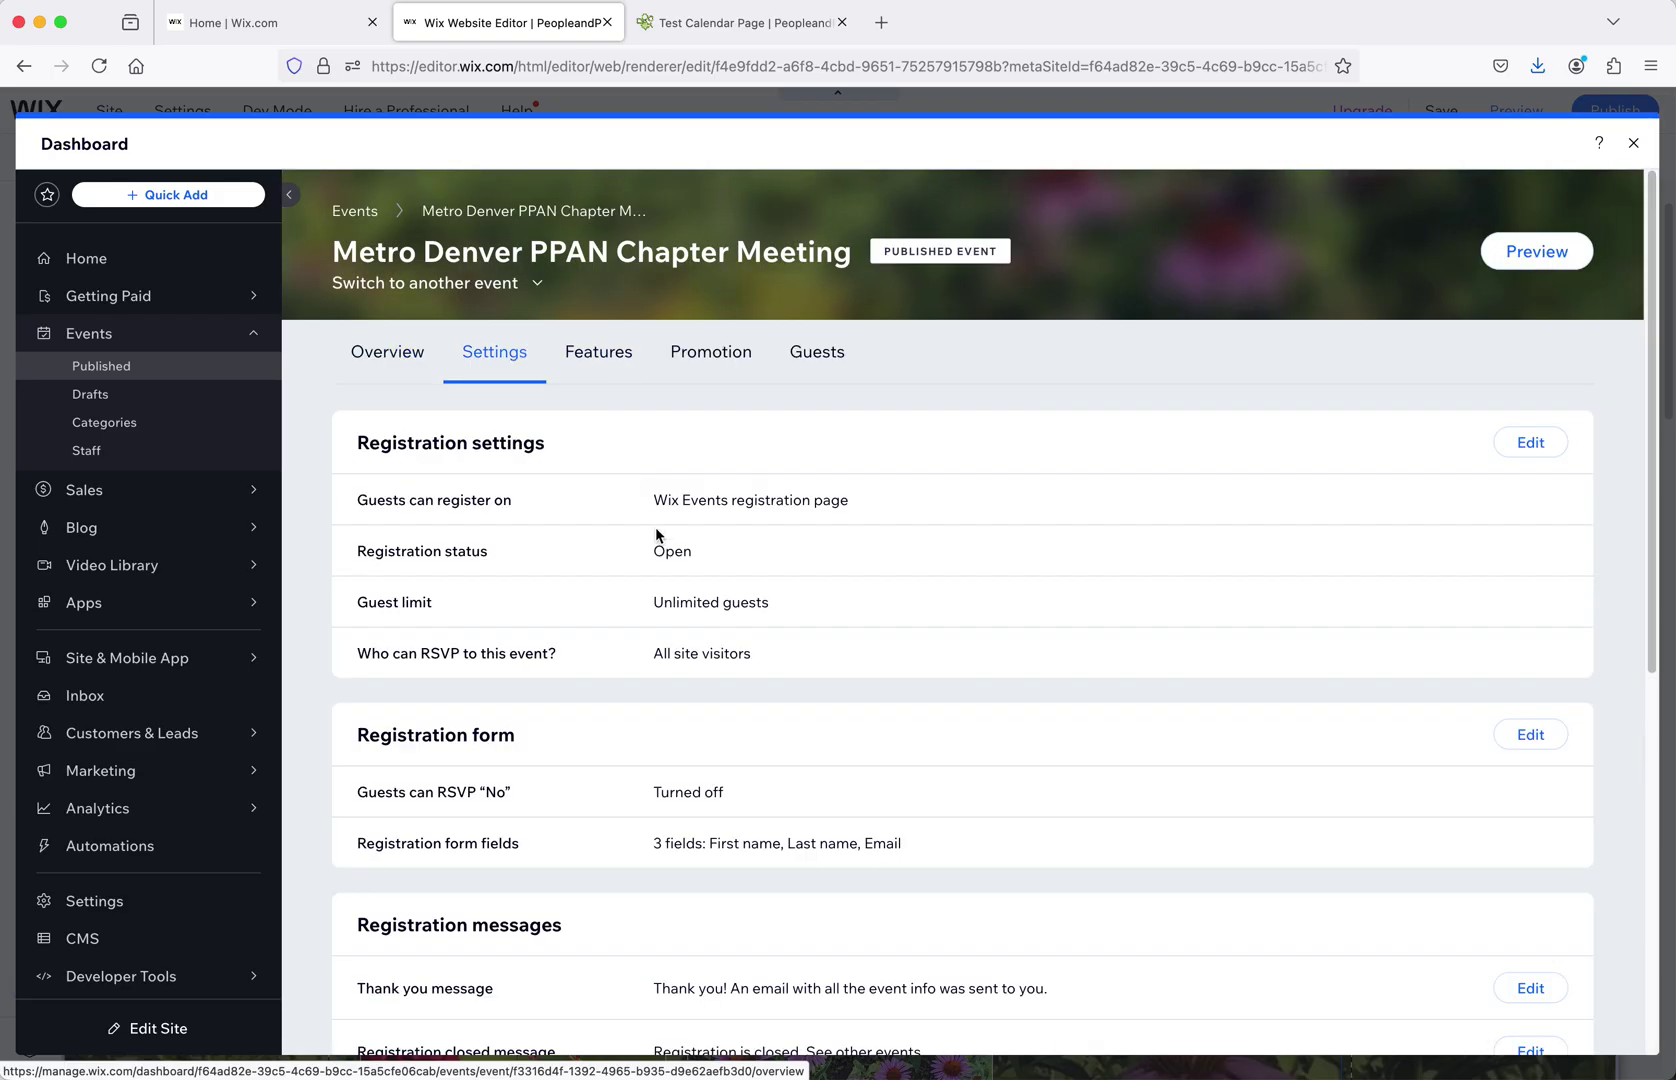
pyautogui.click(1530, 442)
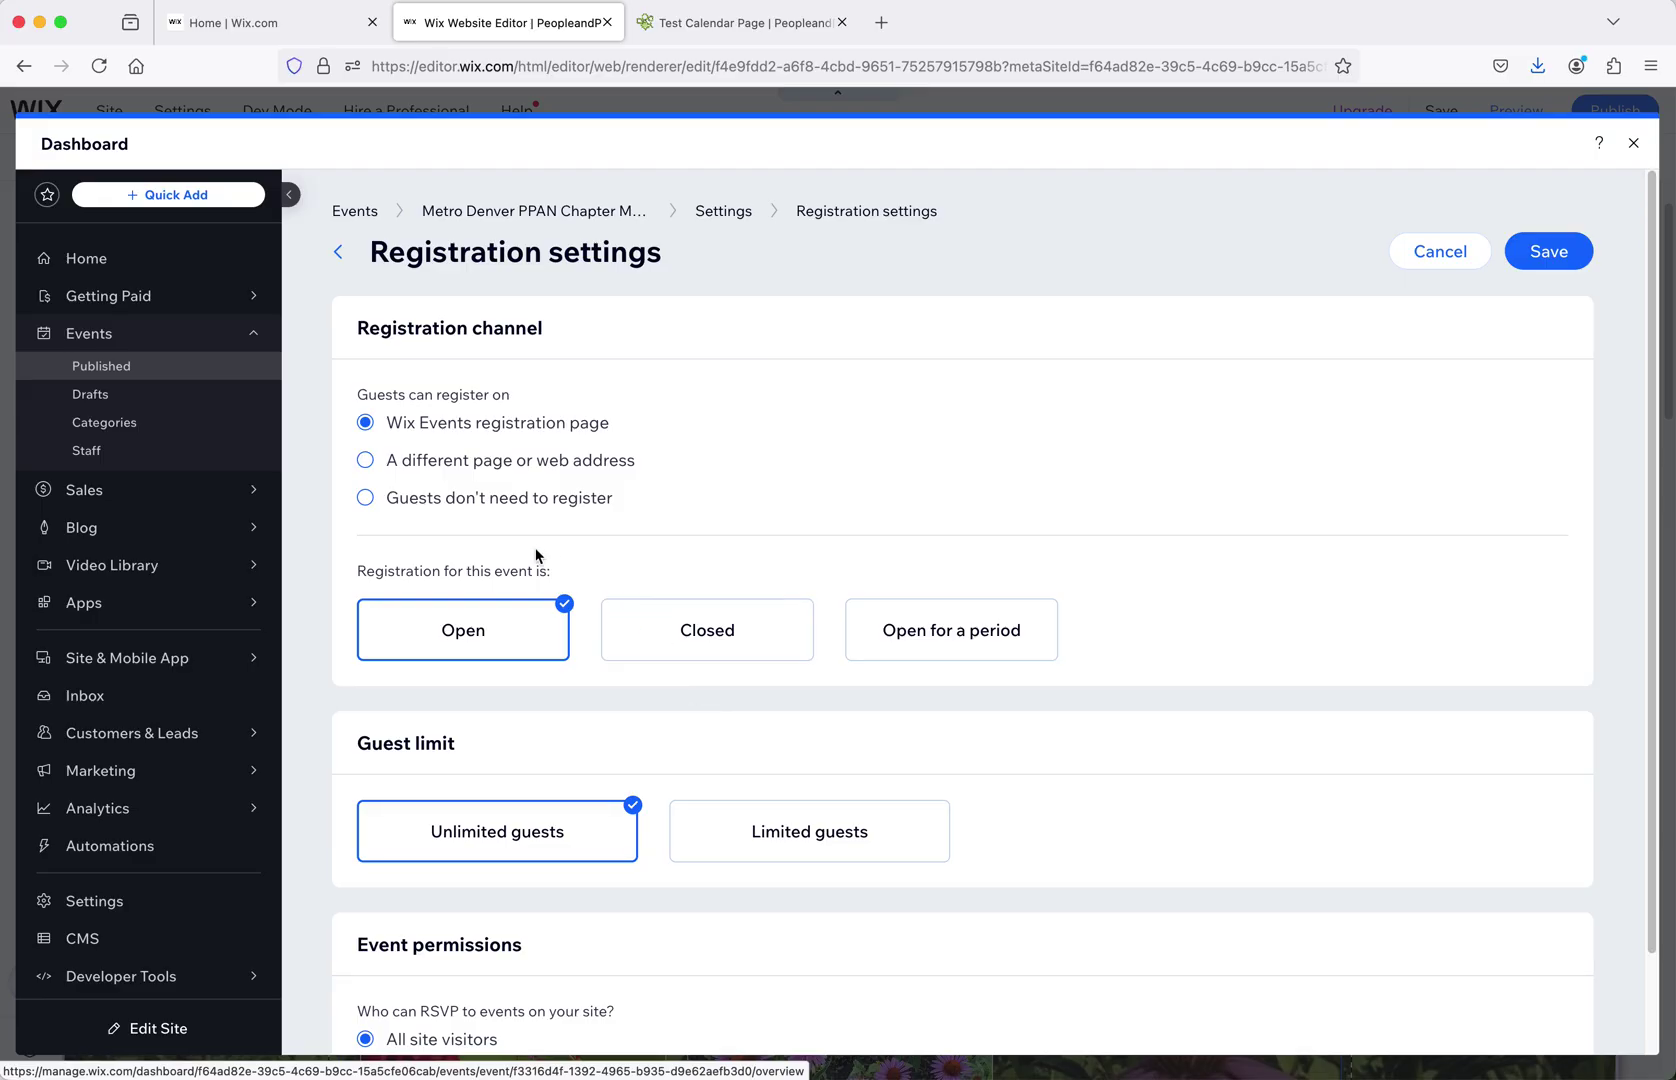
pyautogui.click(366, 500)
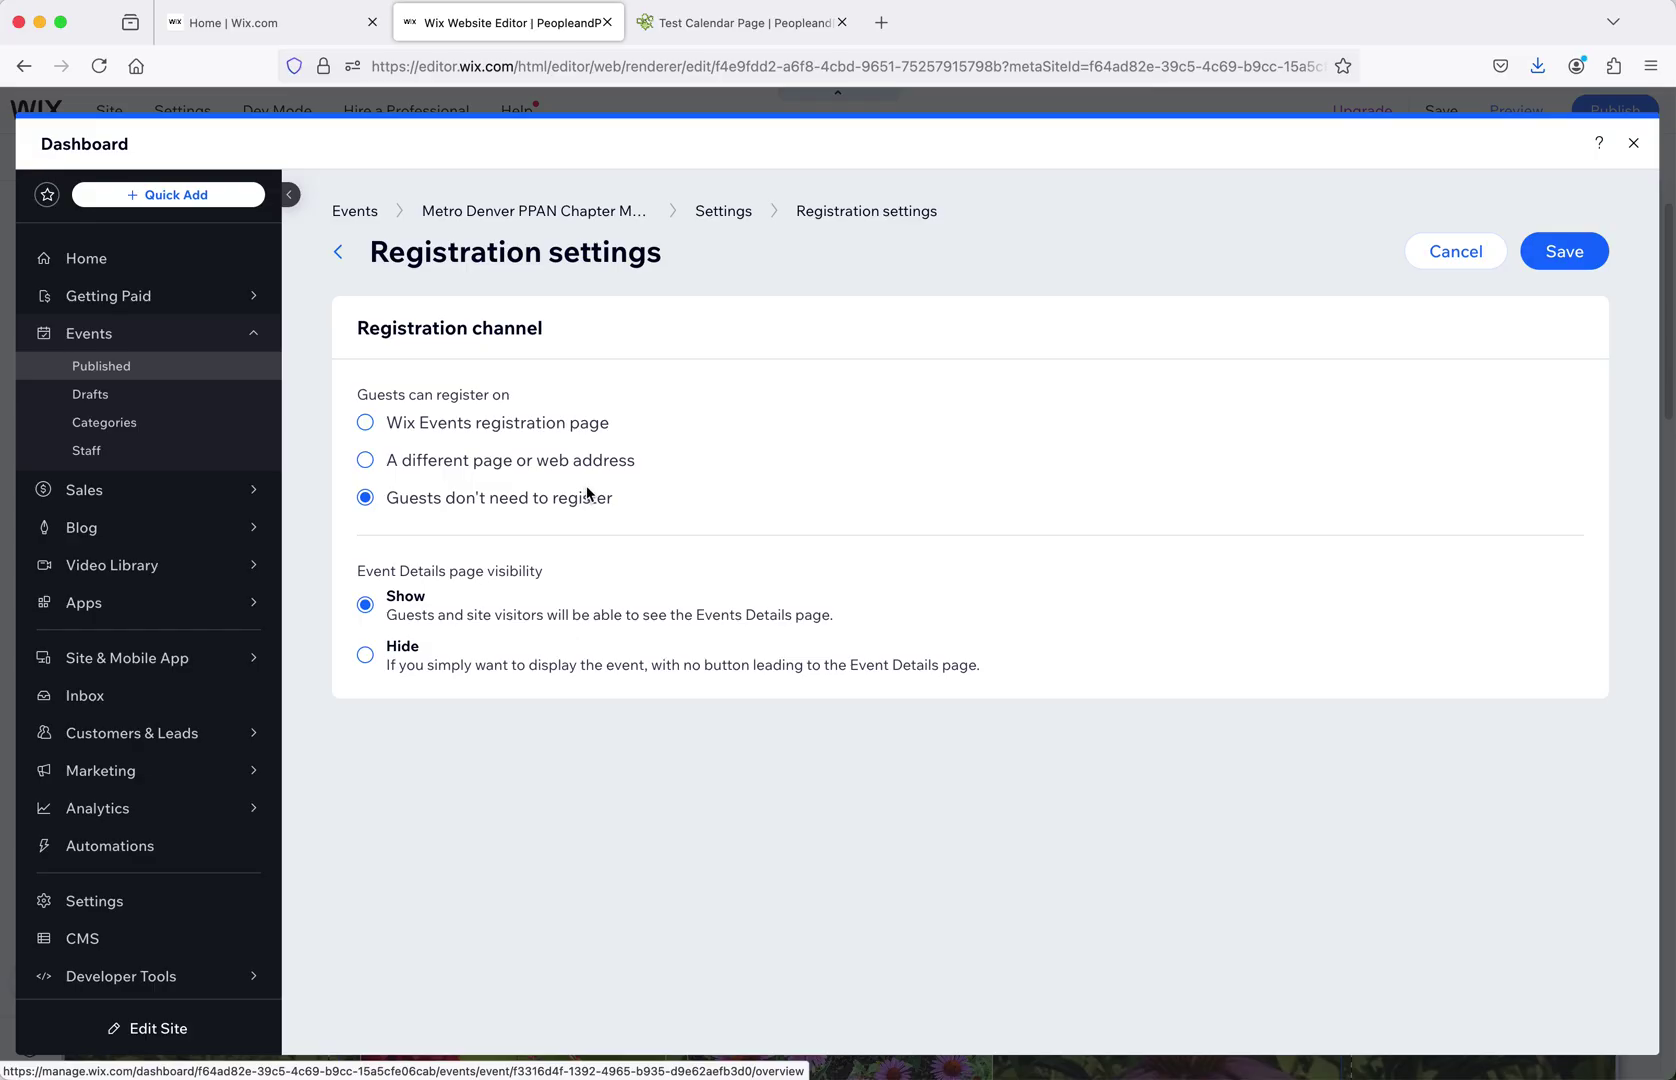
pyautogui.click(1560, 254)
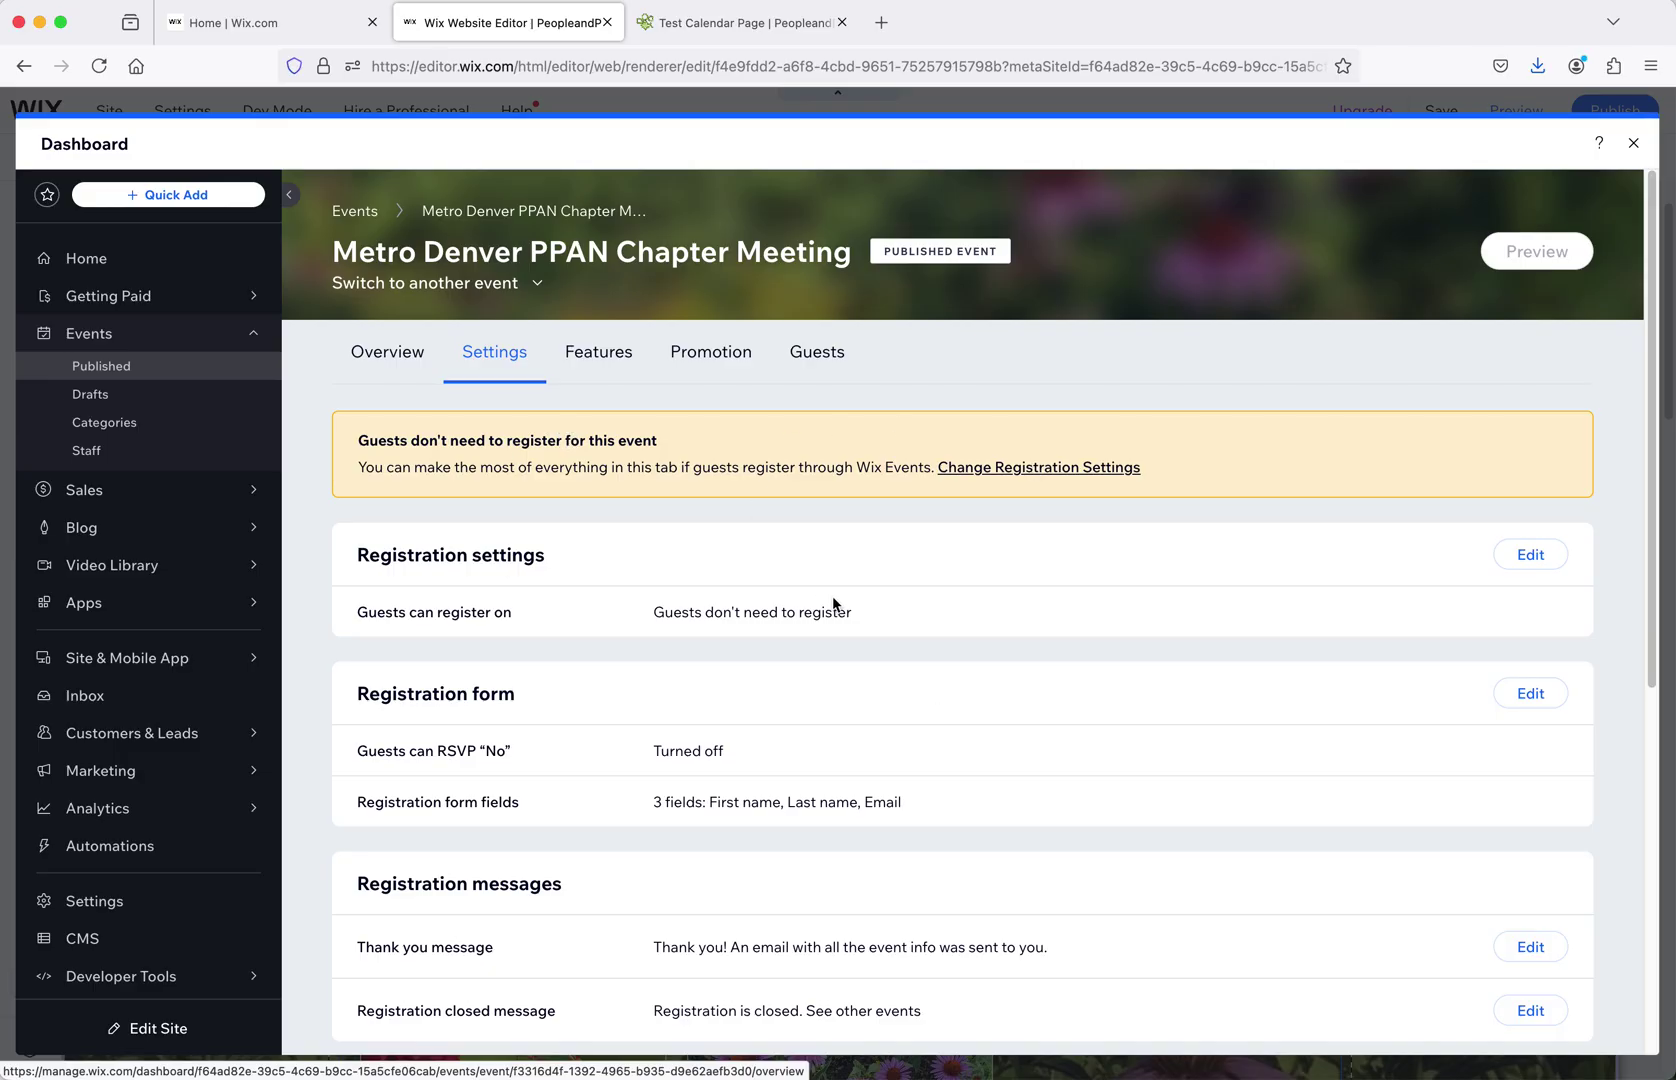
# - Recheck the Metro Denver PPAN Chapter Meeting's registration settings, then go back to the events list
pyautogui.click(355, 211)
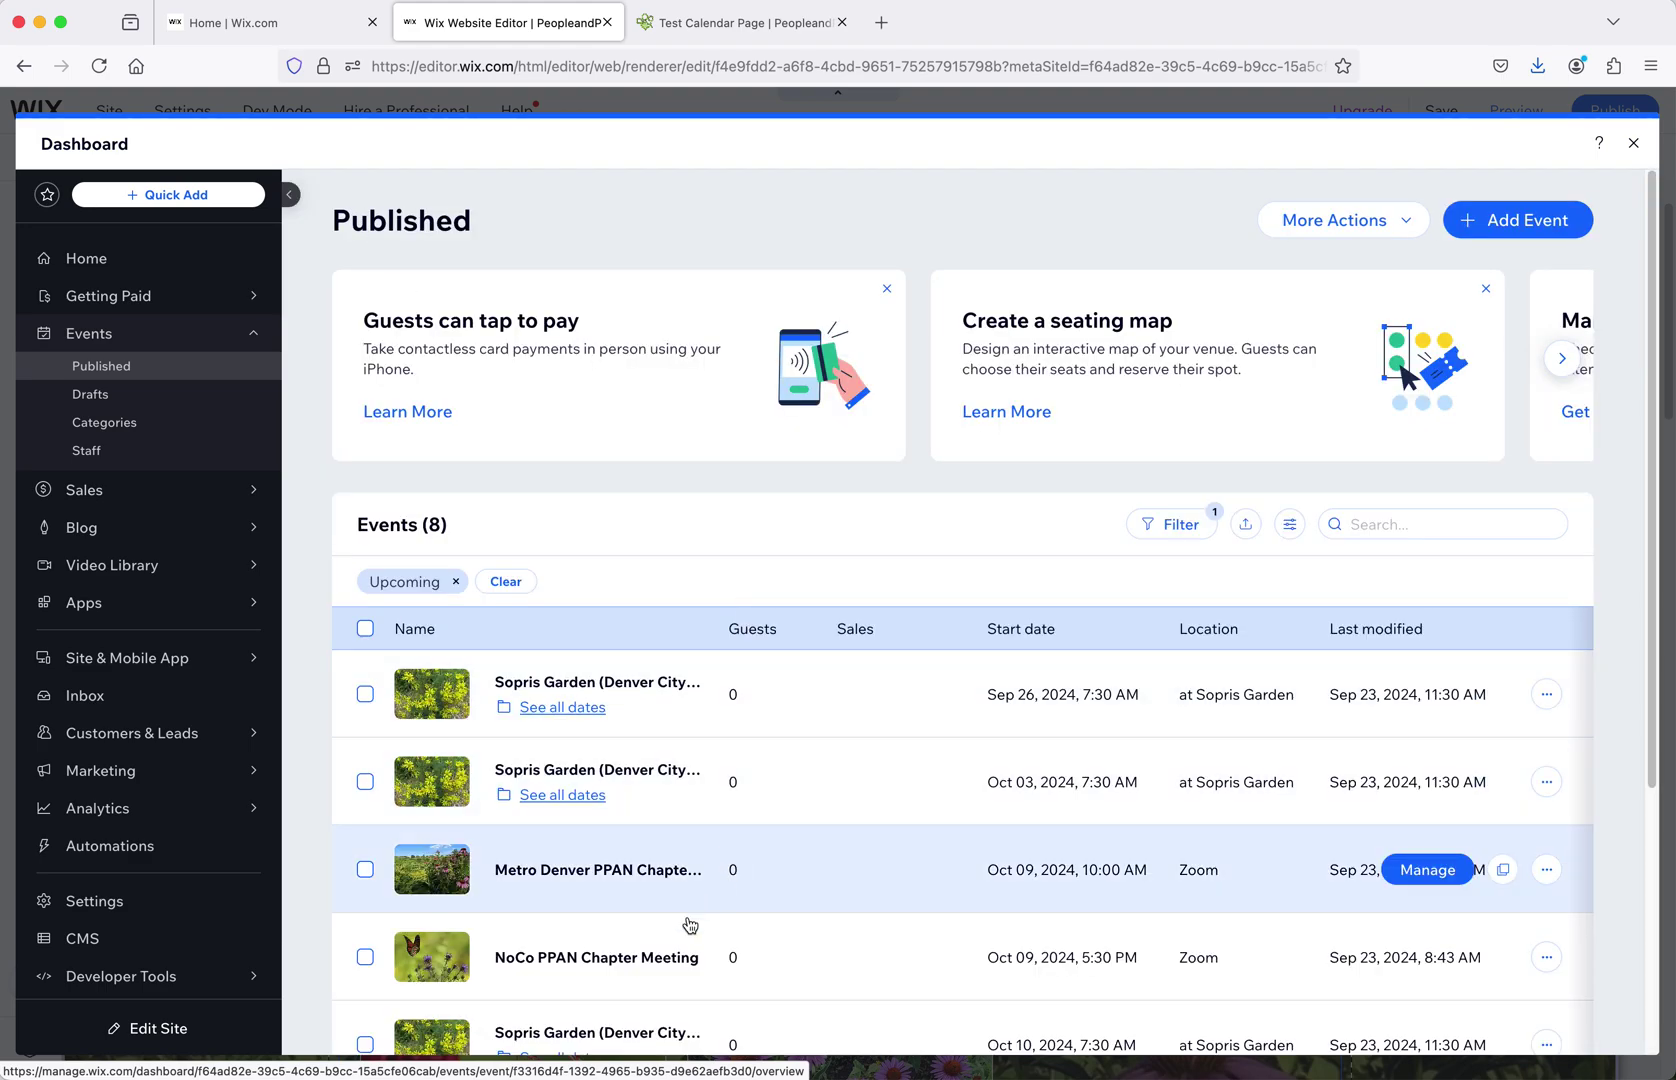
pyautogui.scroll(-3, 685, 924)
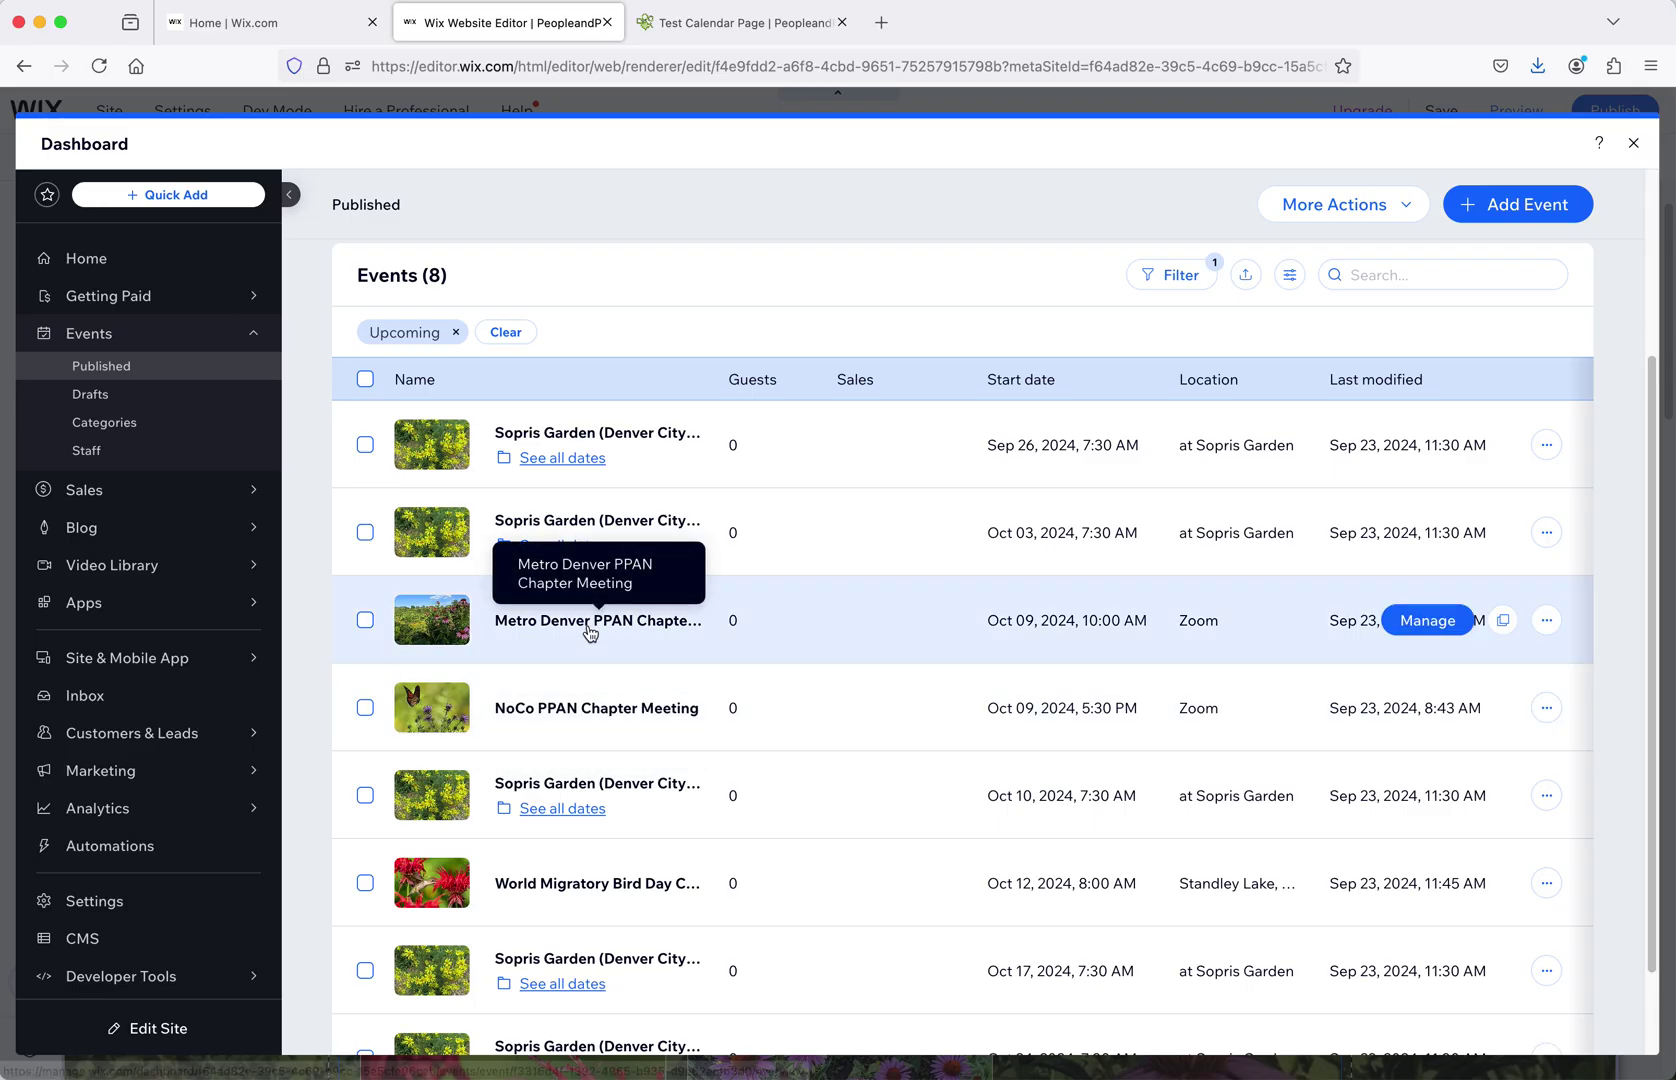
pyautogui.click(589, 630)
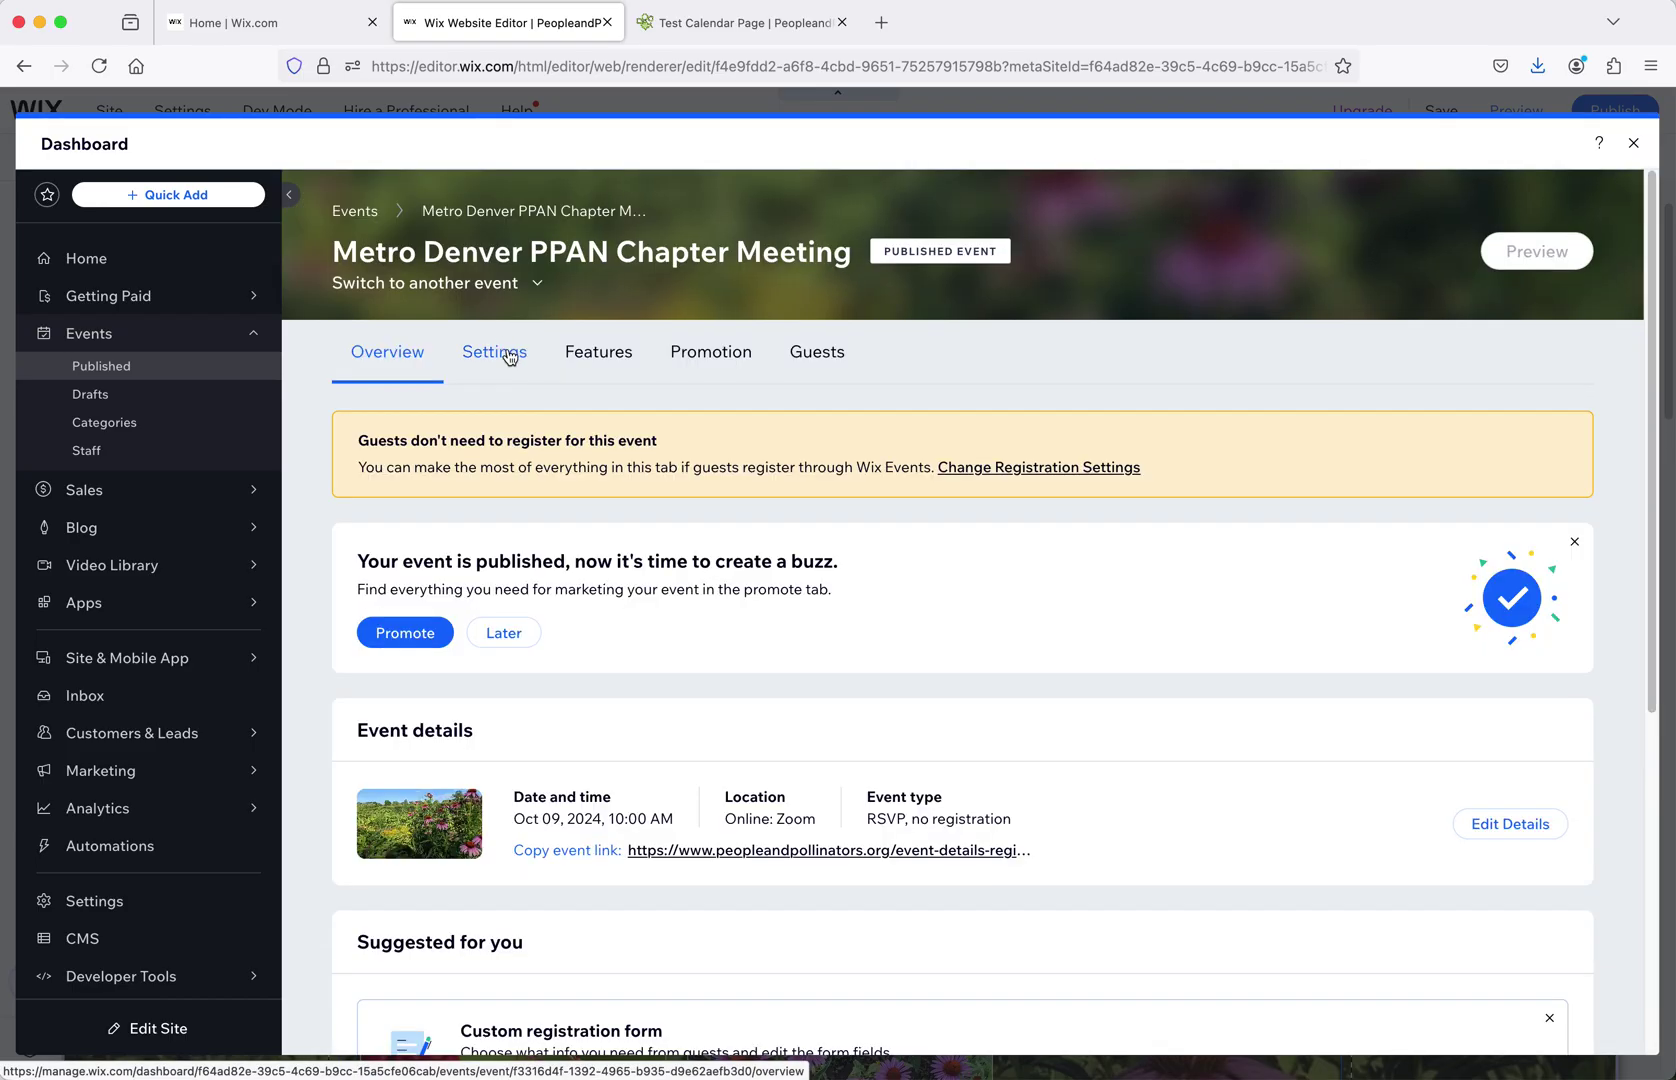
pyautogui.click(511, 354)
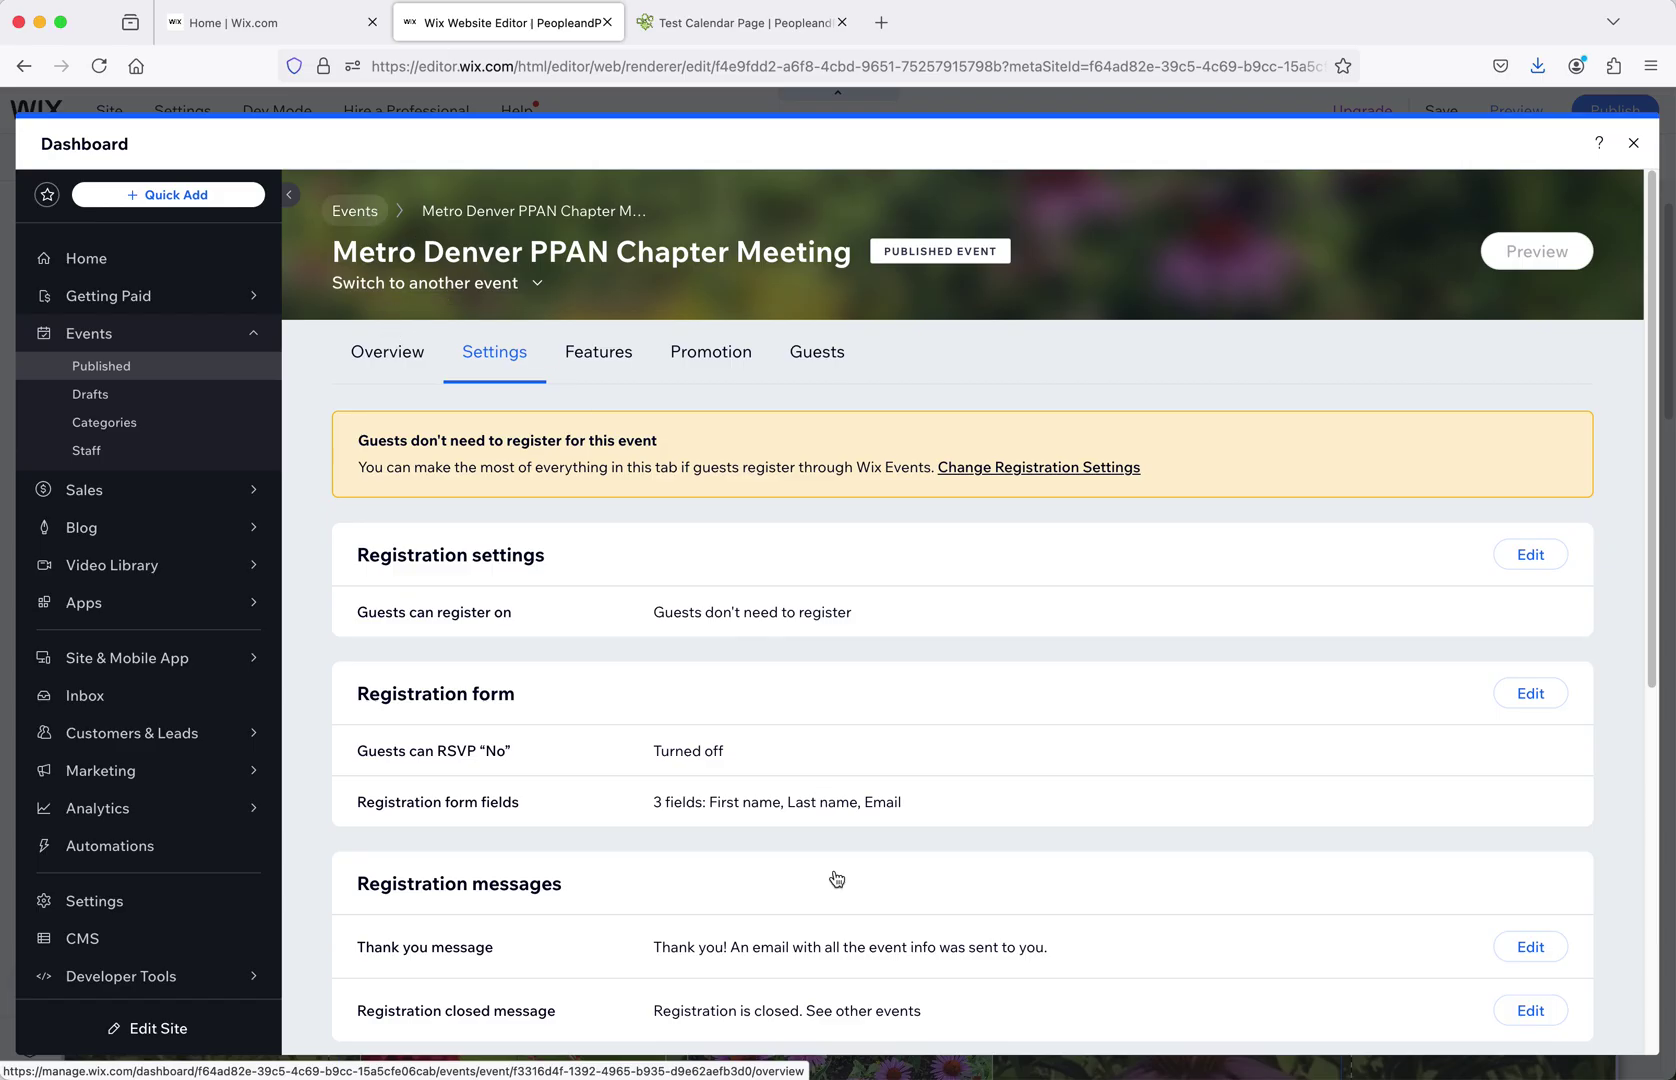
pyautogui.press('super+bracketleft')
# - View NoCo PPAN Chapter Meeting's registration settings, then return to the live Test Calendar Page
pyautogui.scroll(-2, 740, 950)
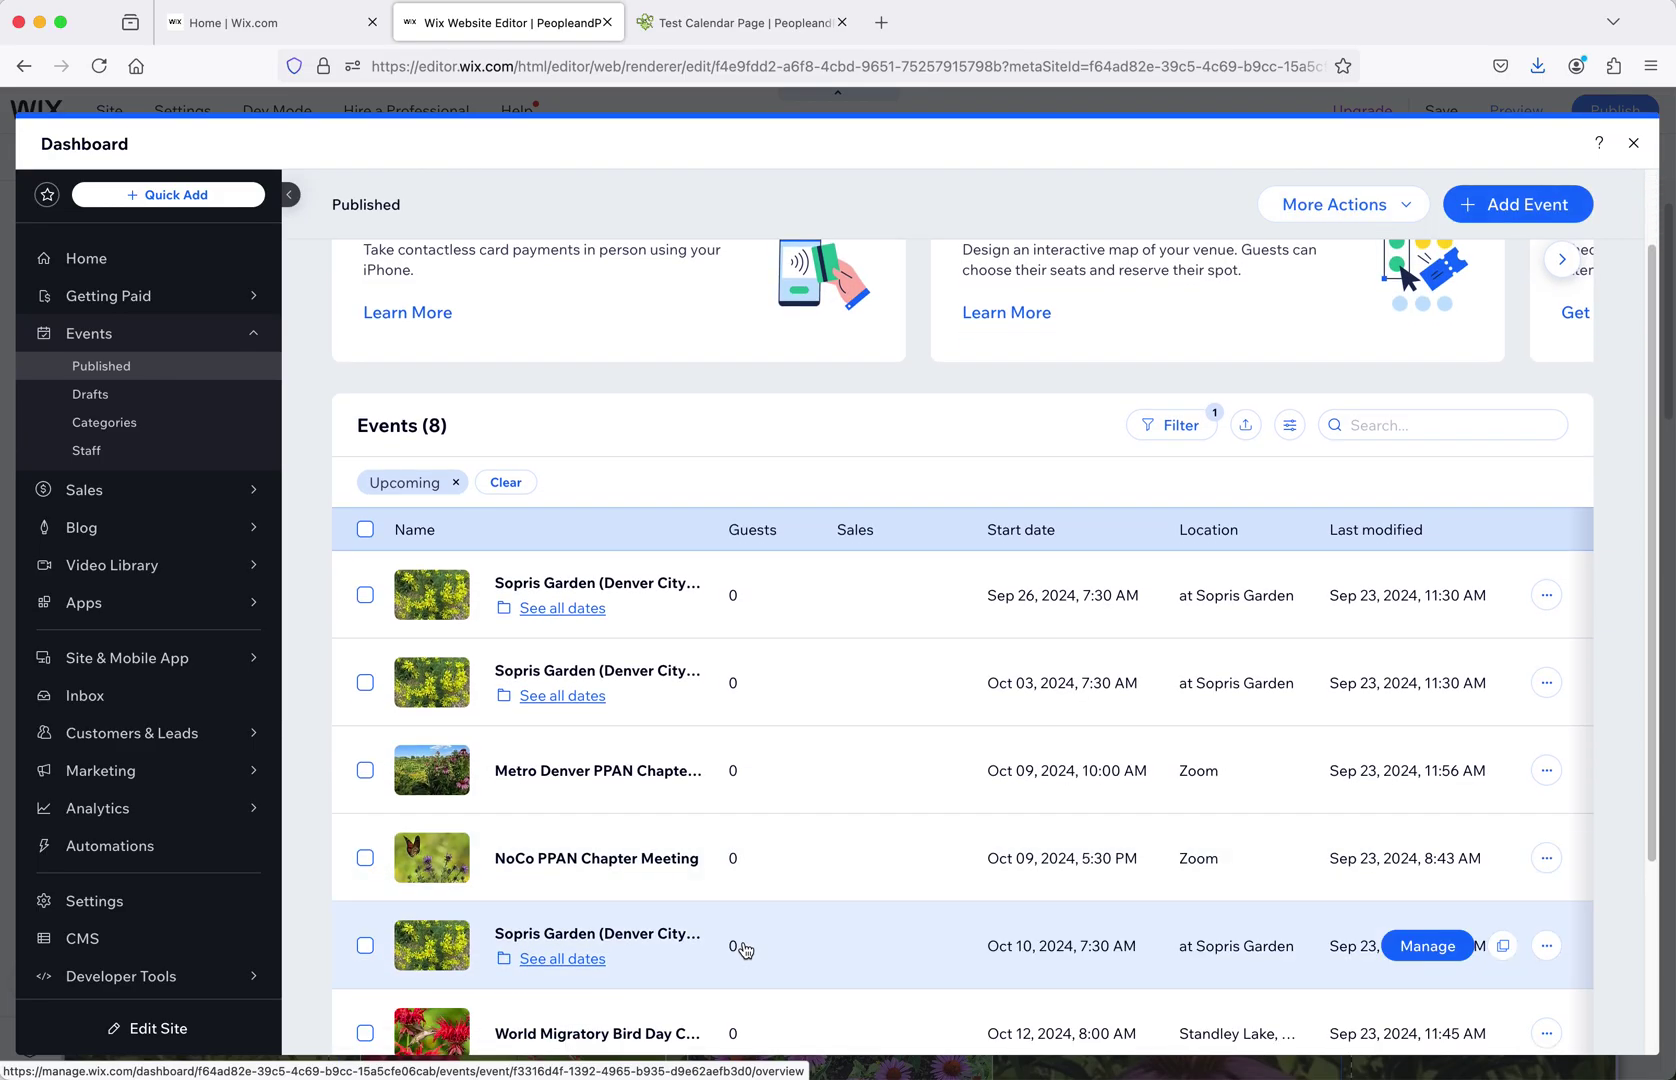
pyautogui.click(632, 866)
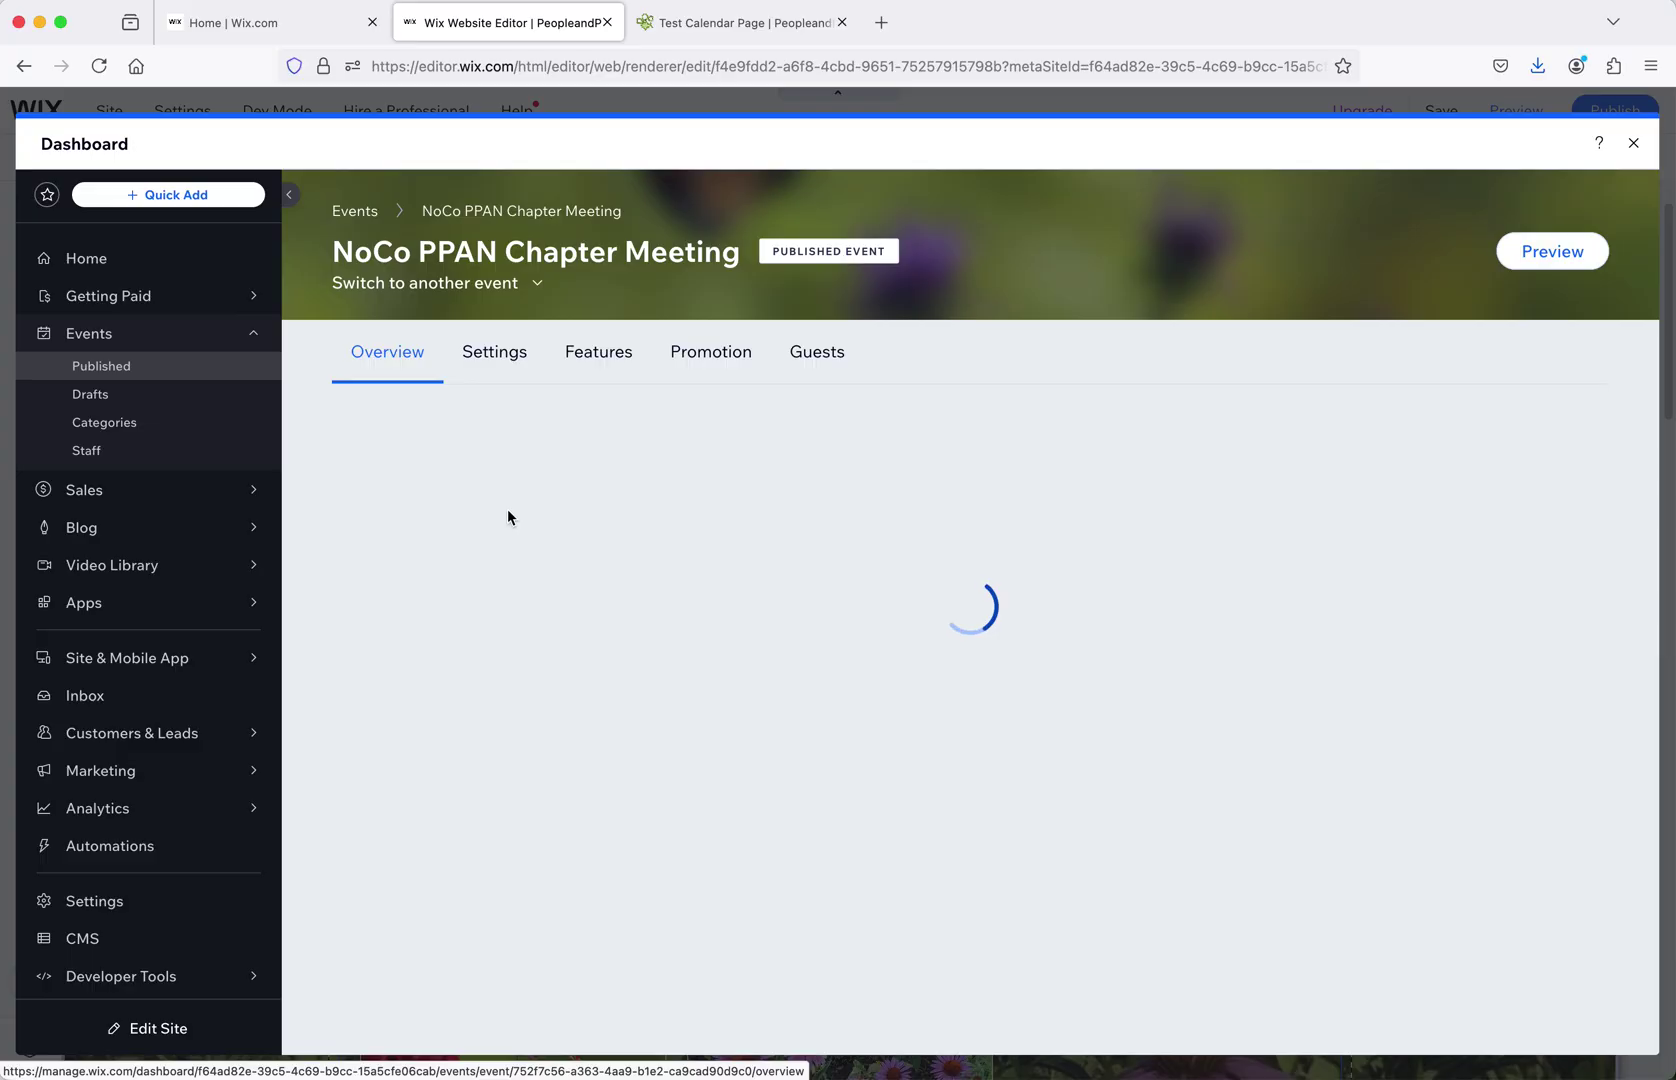
pyautogui.click(477, 360)
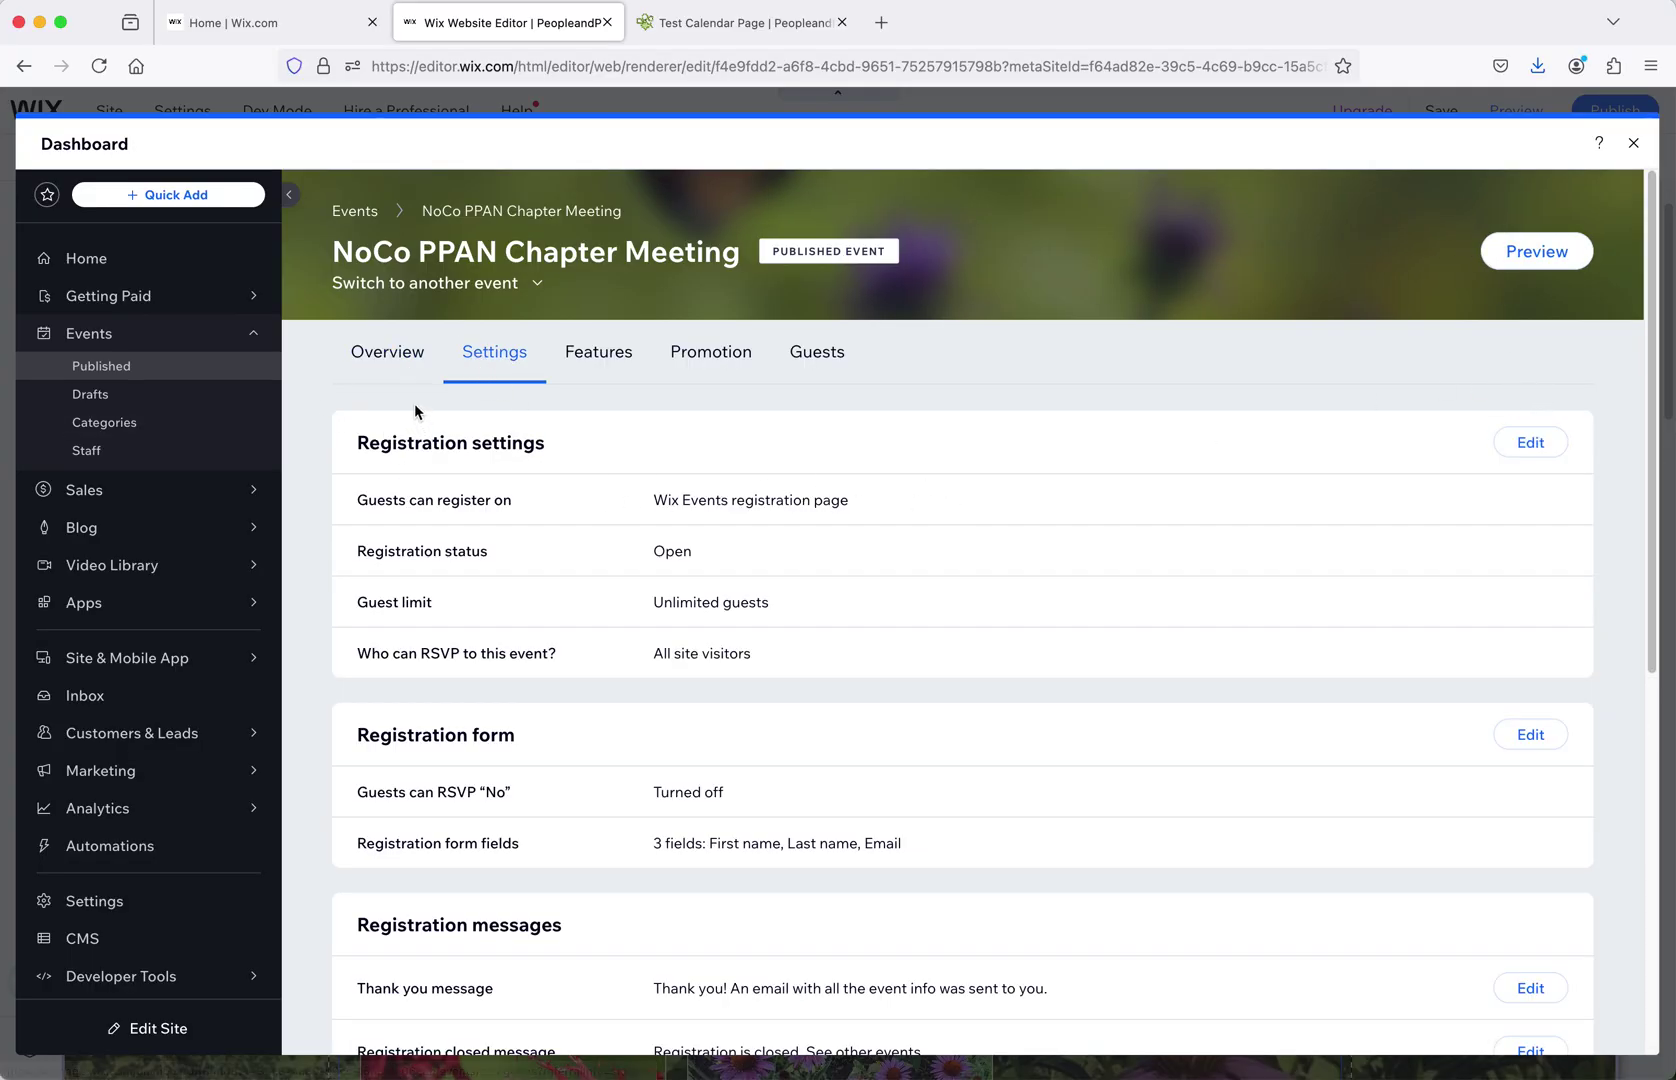
pyautogui.click(733, 24)
pyautogui.click(527, 24)
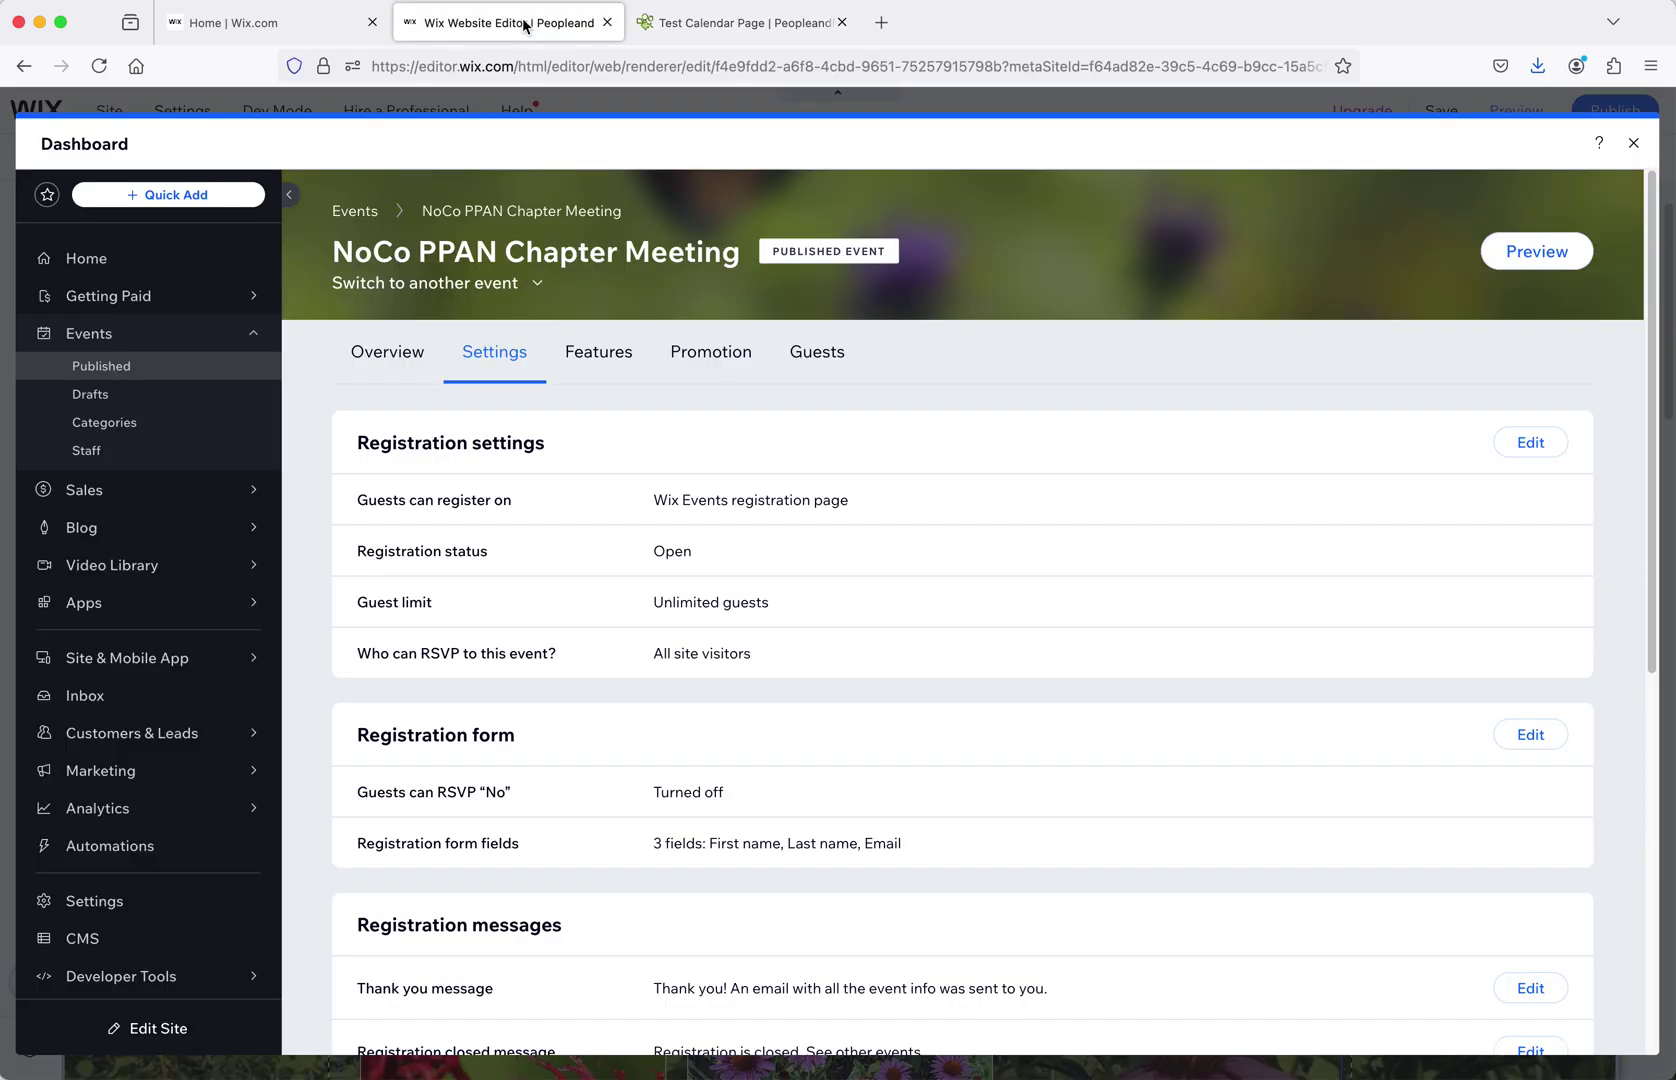
pyautogui.click(740, 24)
pyautogui.scroll(-5, 897, 711)
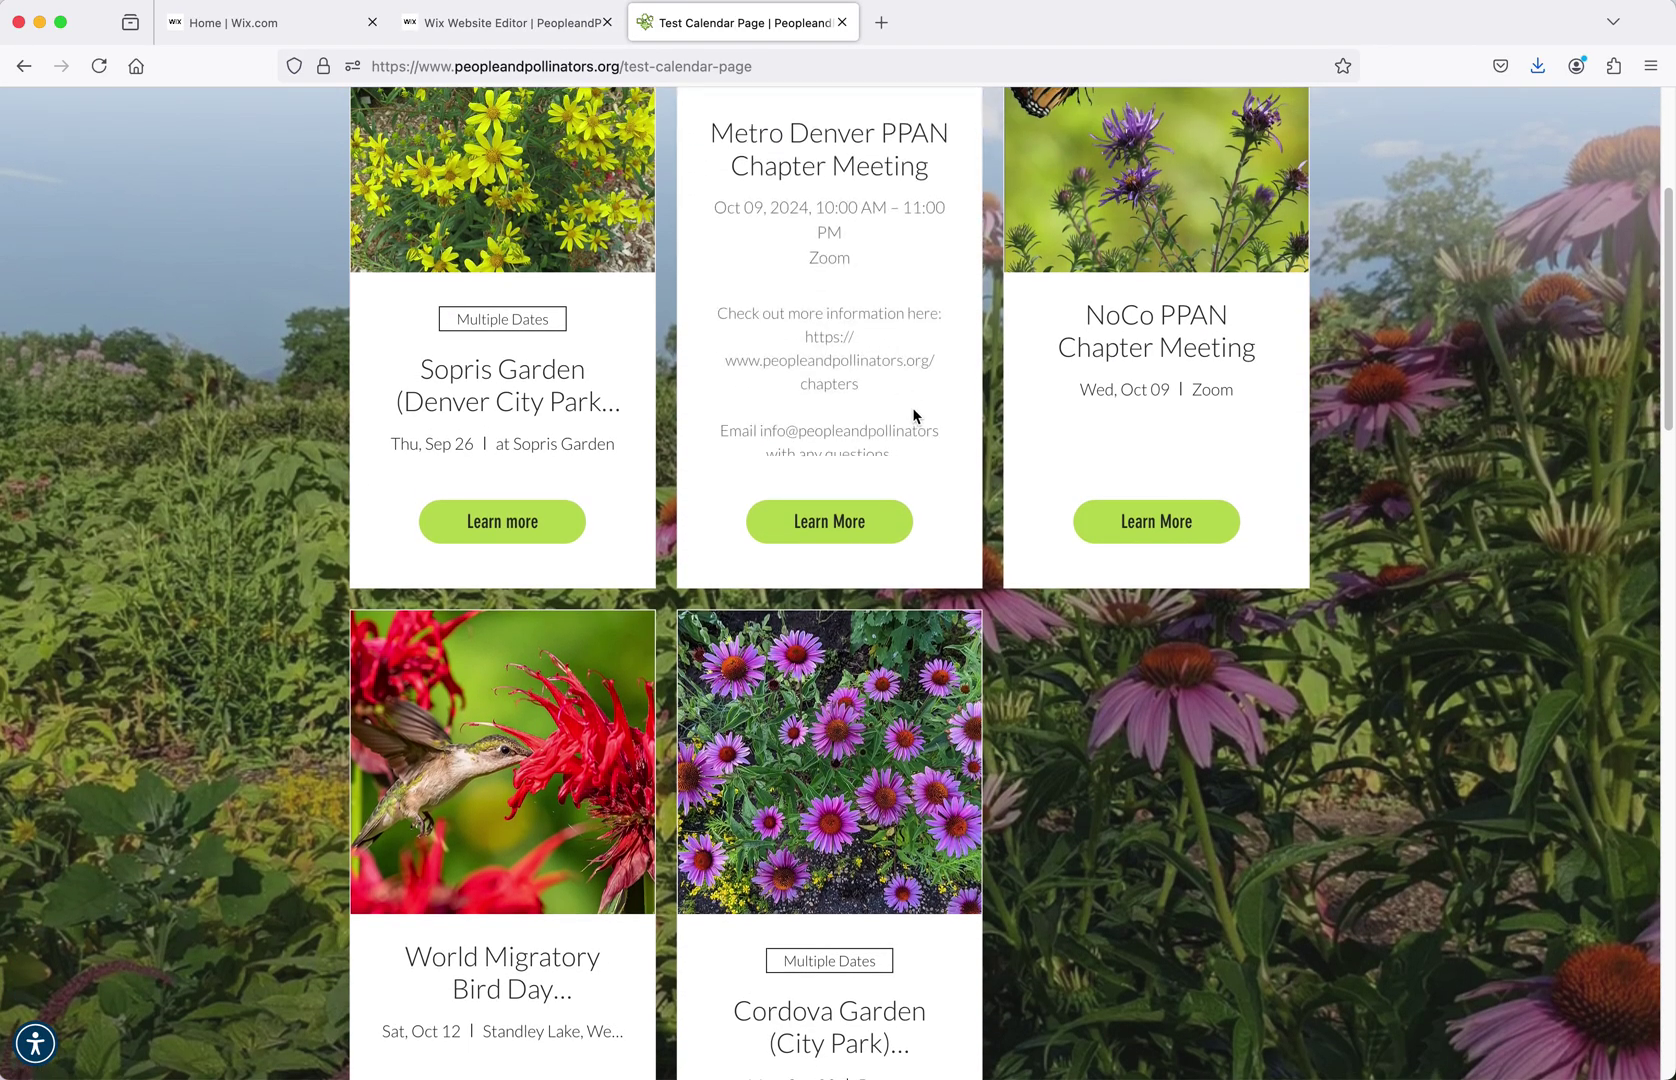
pyautogui.scroll(2, 1177, 667)
pyautogui.click(1177, 667)
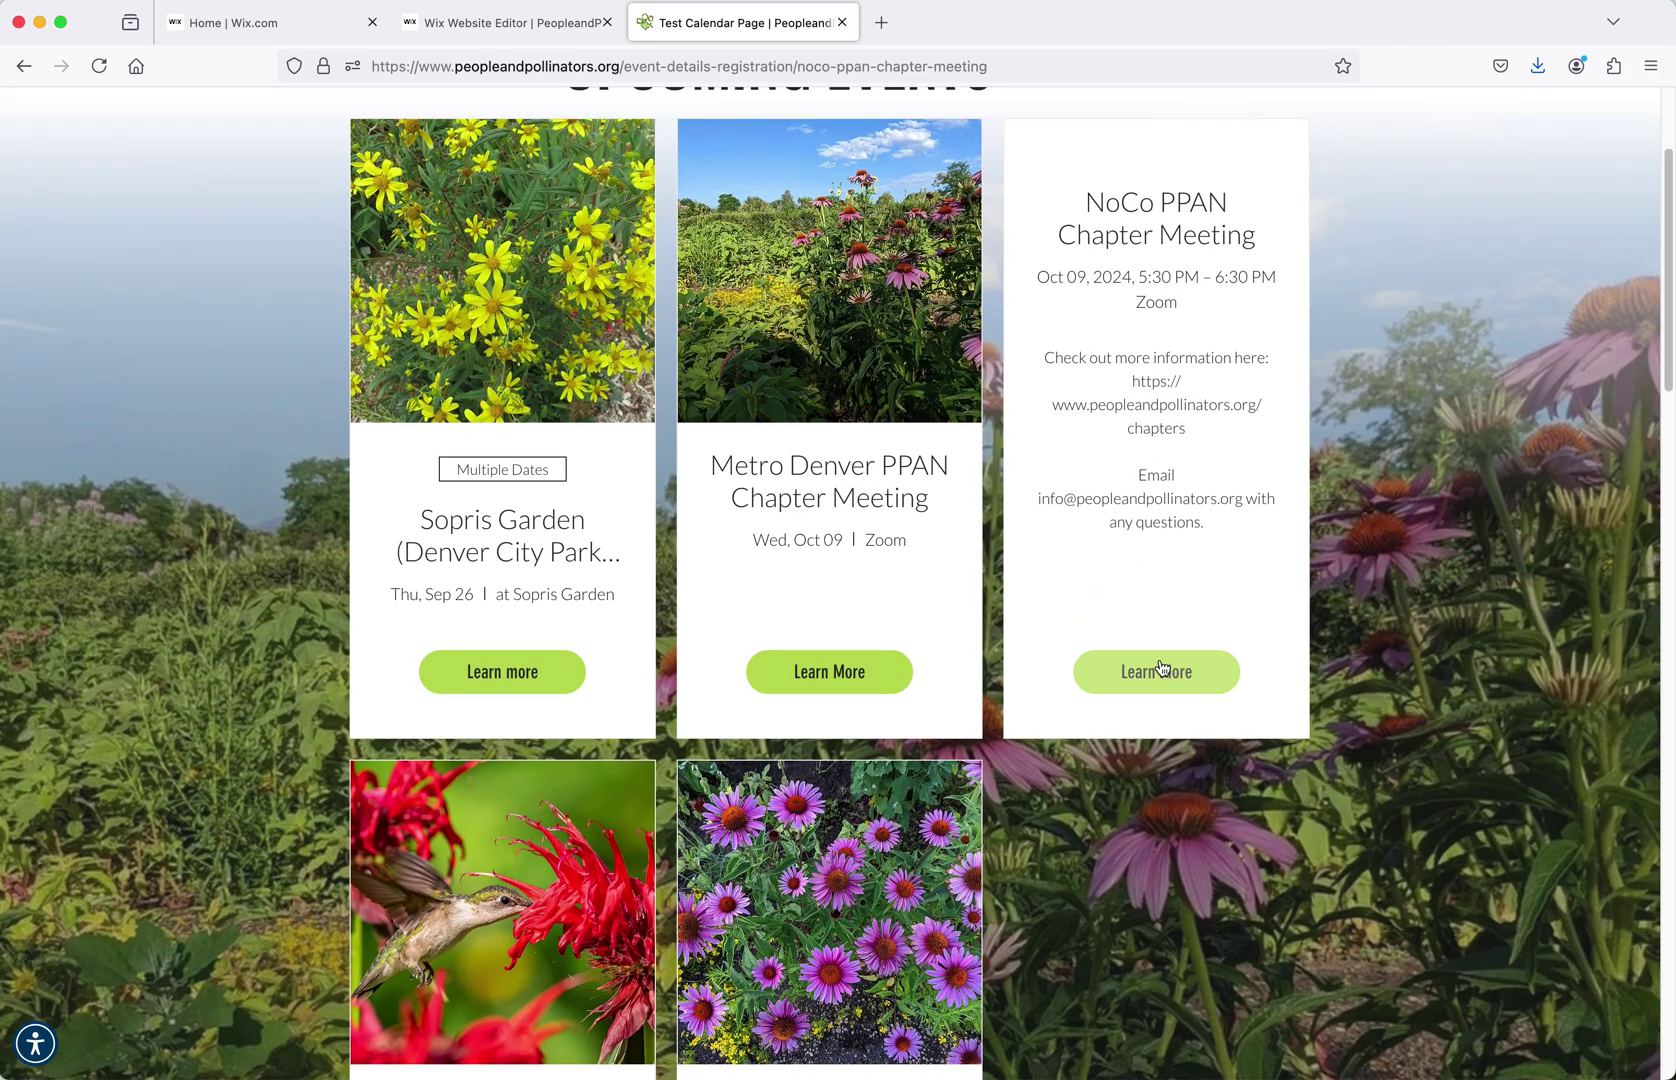
pyautogui.scroll(-8, 984, 690)
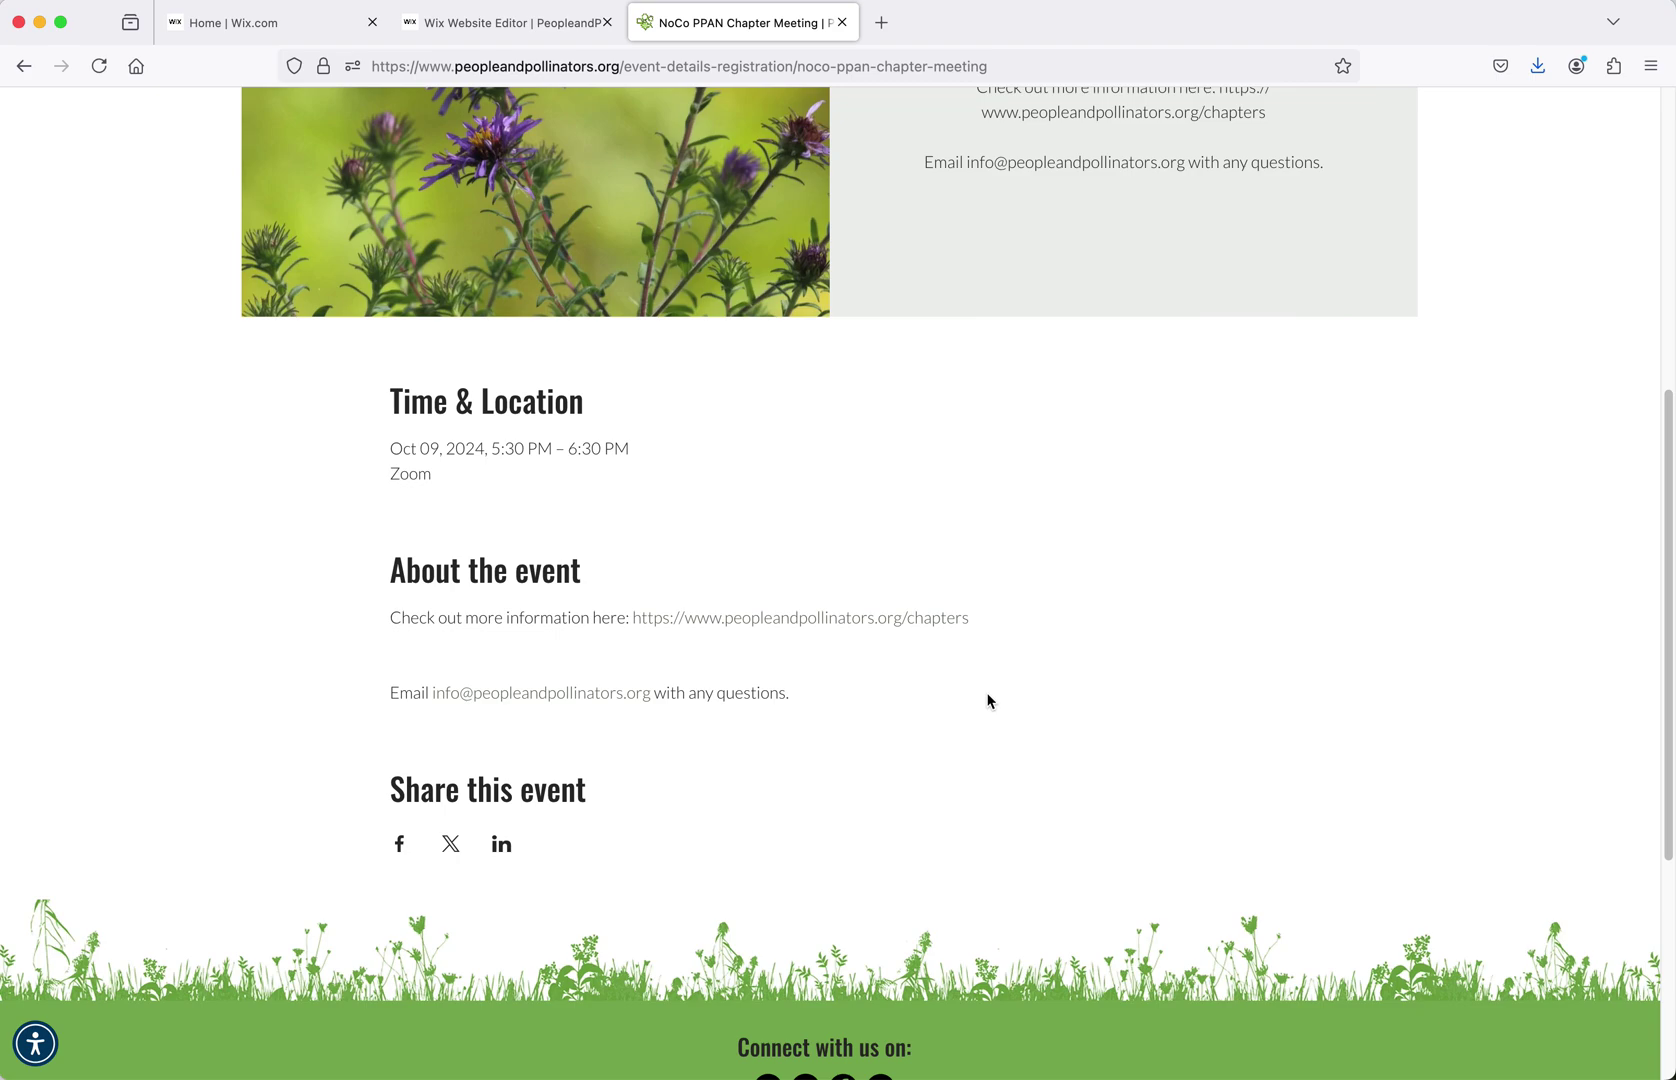
pyautogui.scroll(4, 991, 712)
pyautogui.scroll(2, 1002, 715)
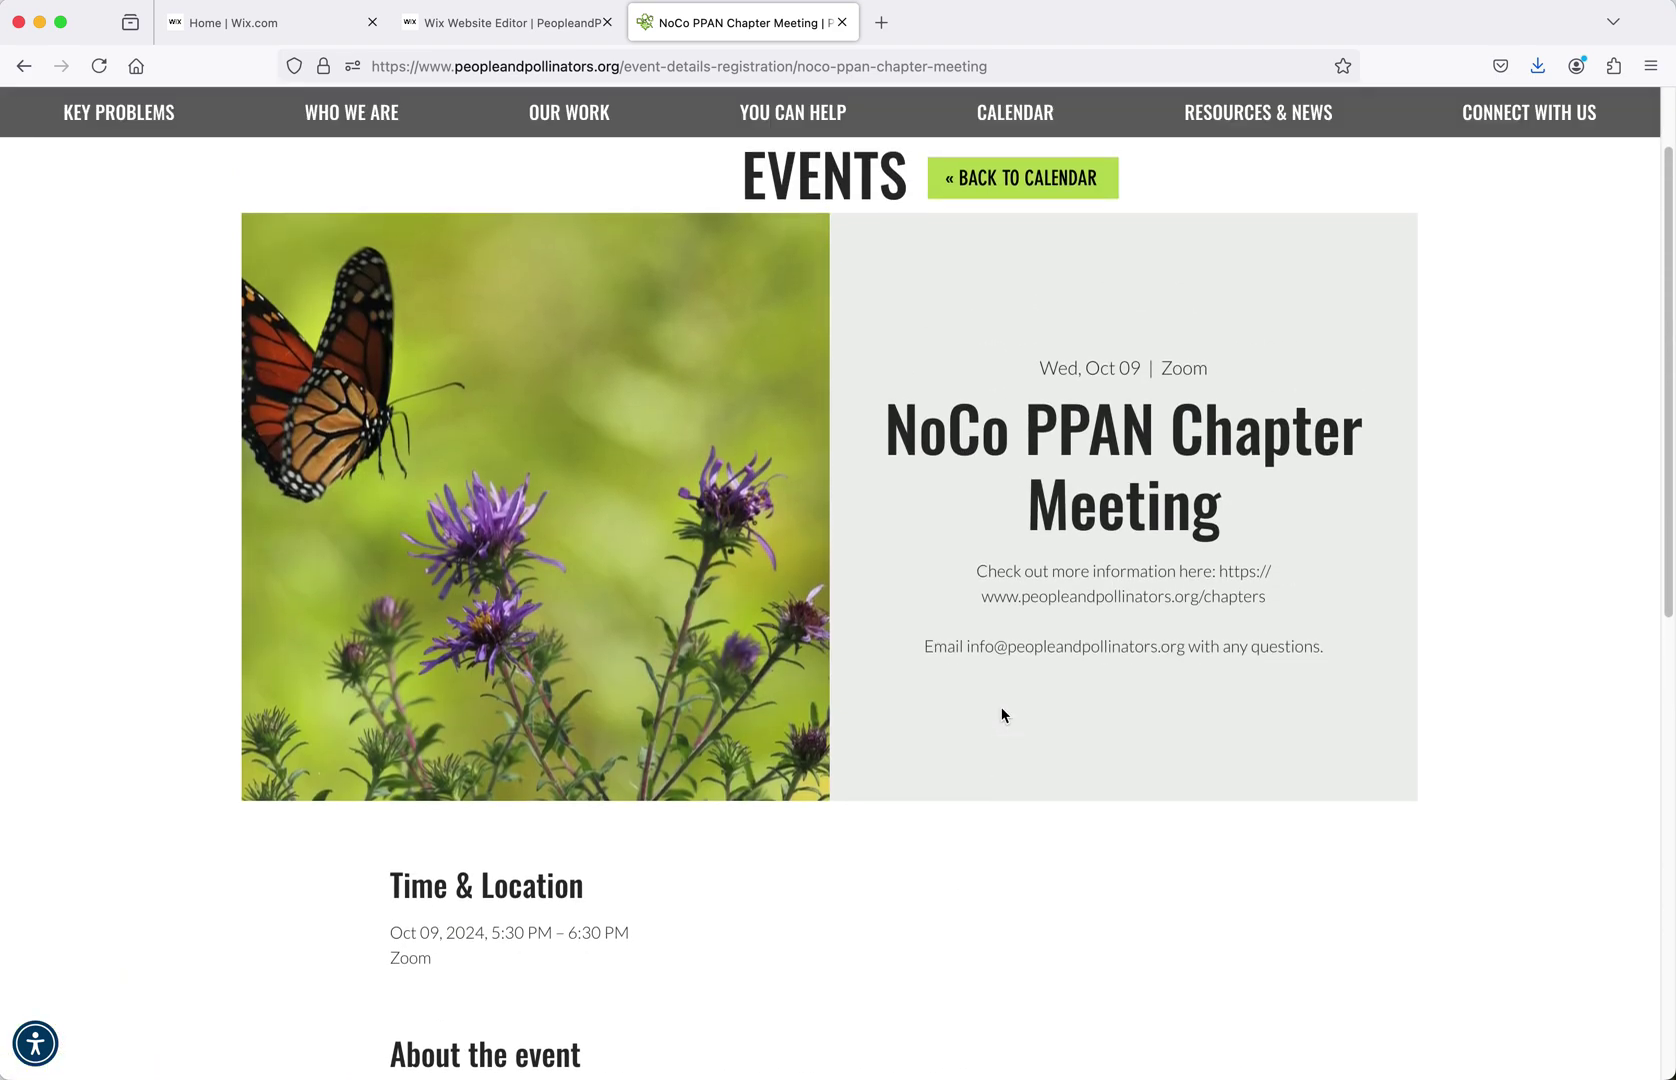
pyautogui.scroll(-4, 1002, 715)
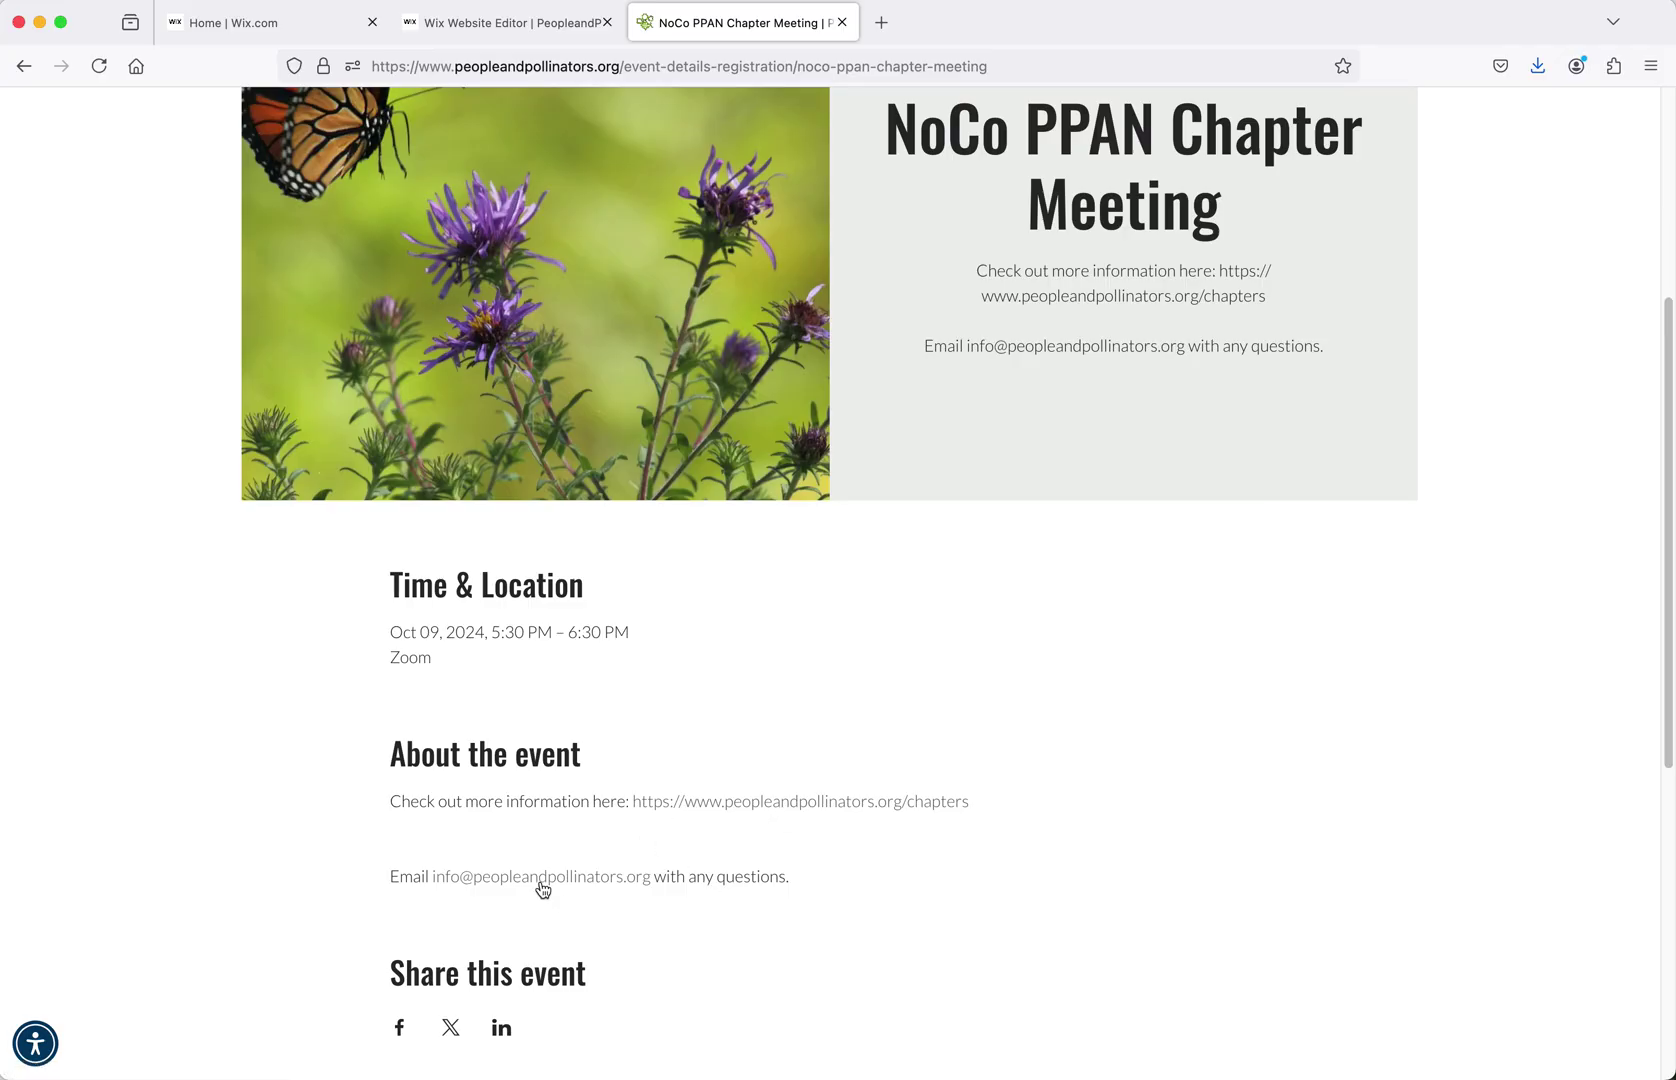
pyautogui.scroll(5, 618, 908)
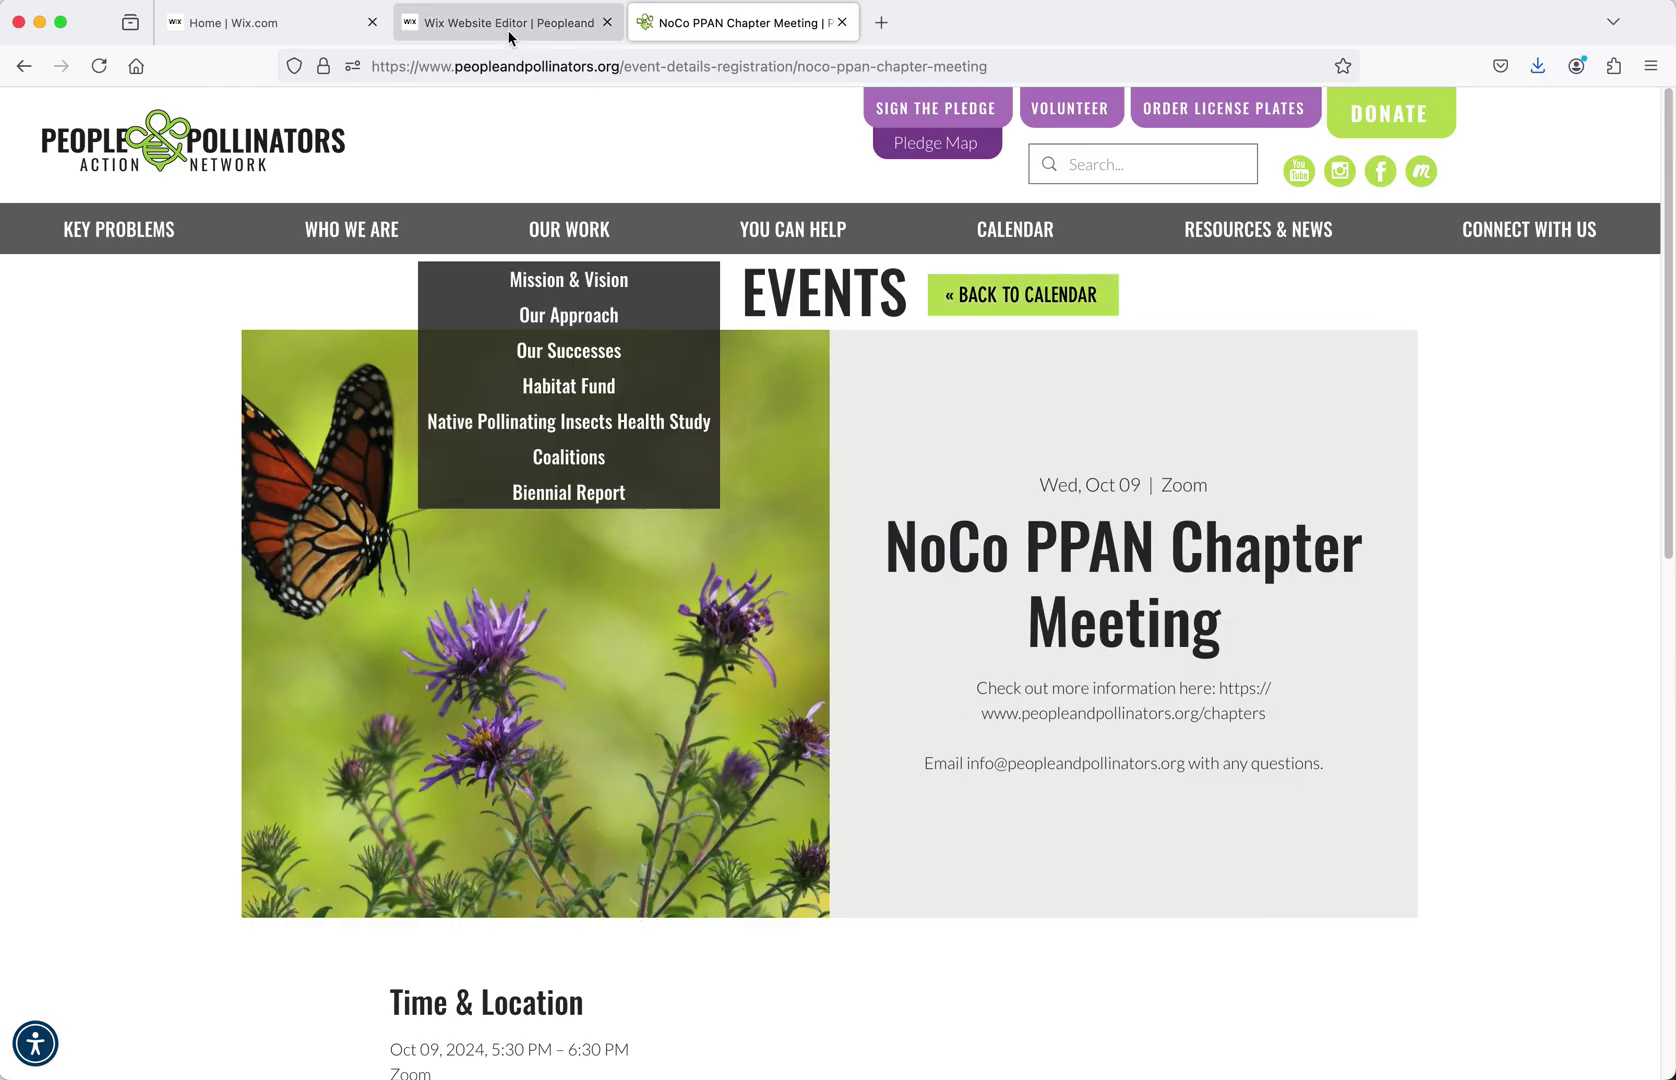
pyautogui.click(544, 39)
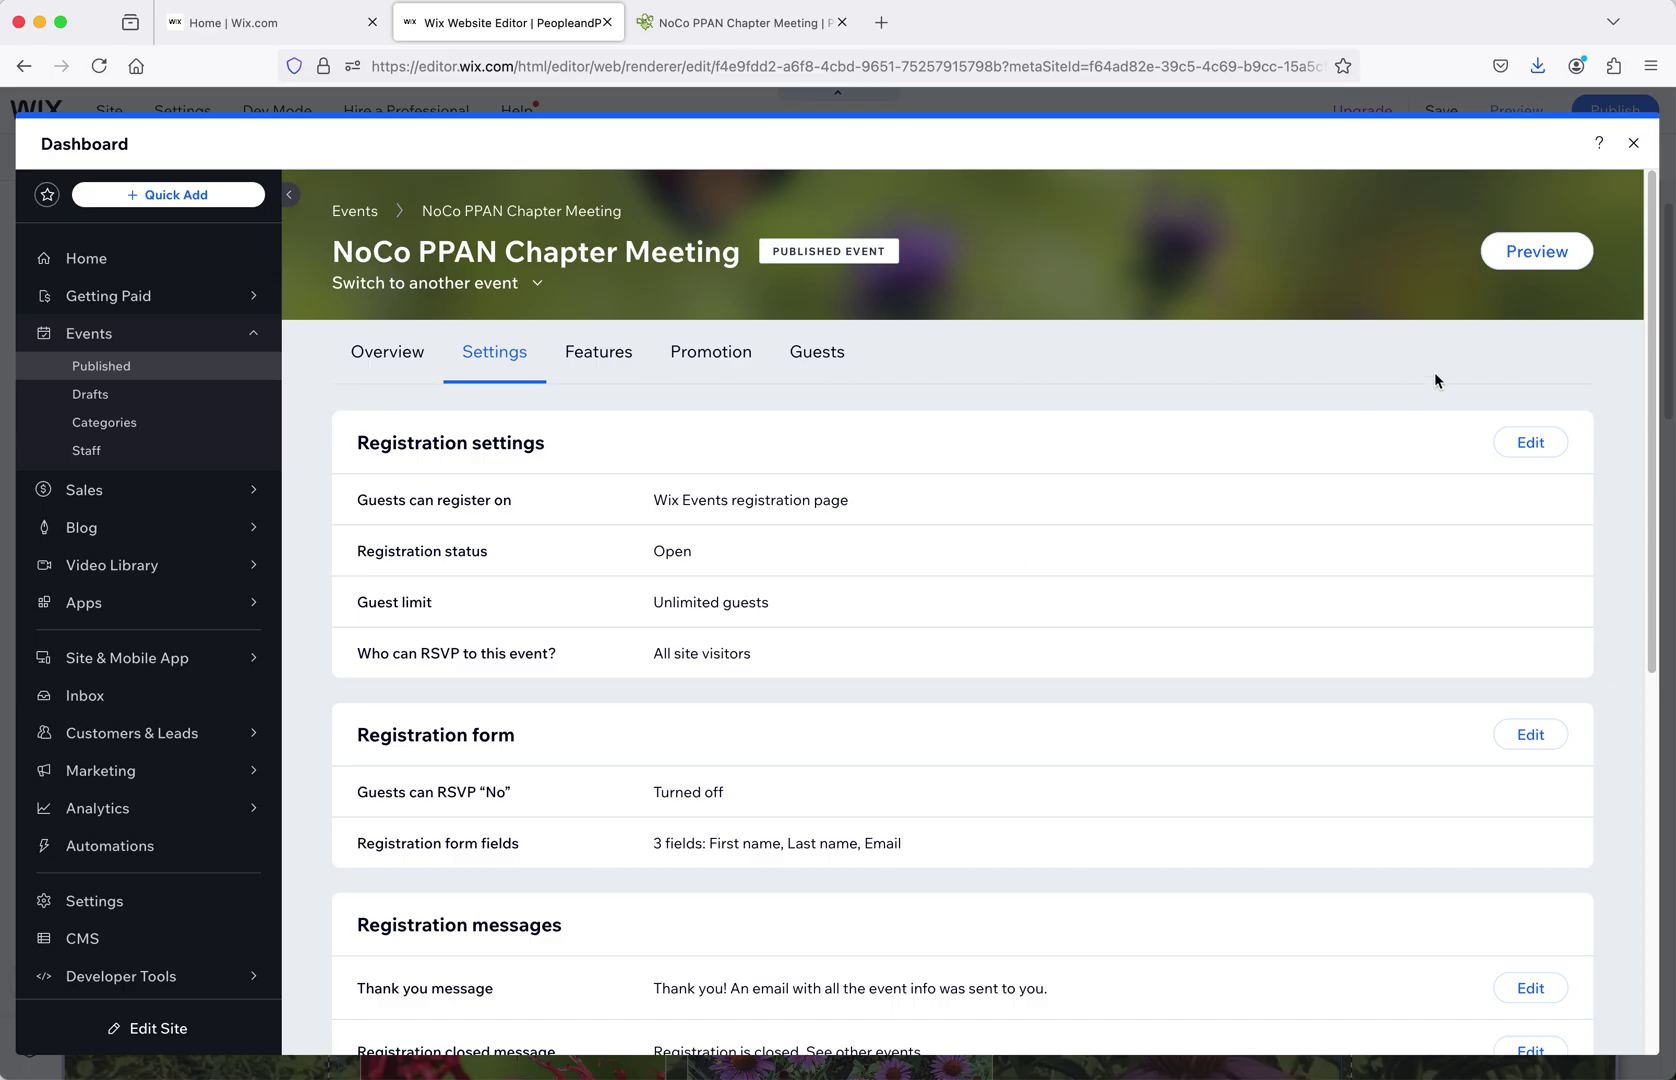
# - Set the NoCo PPAN Chapter Meeting registration to 'Guests don't need to register' and save it
pyautogui.click(1530, 442)
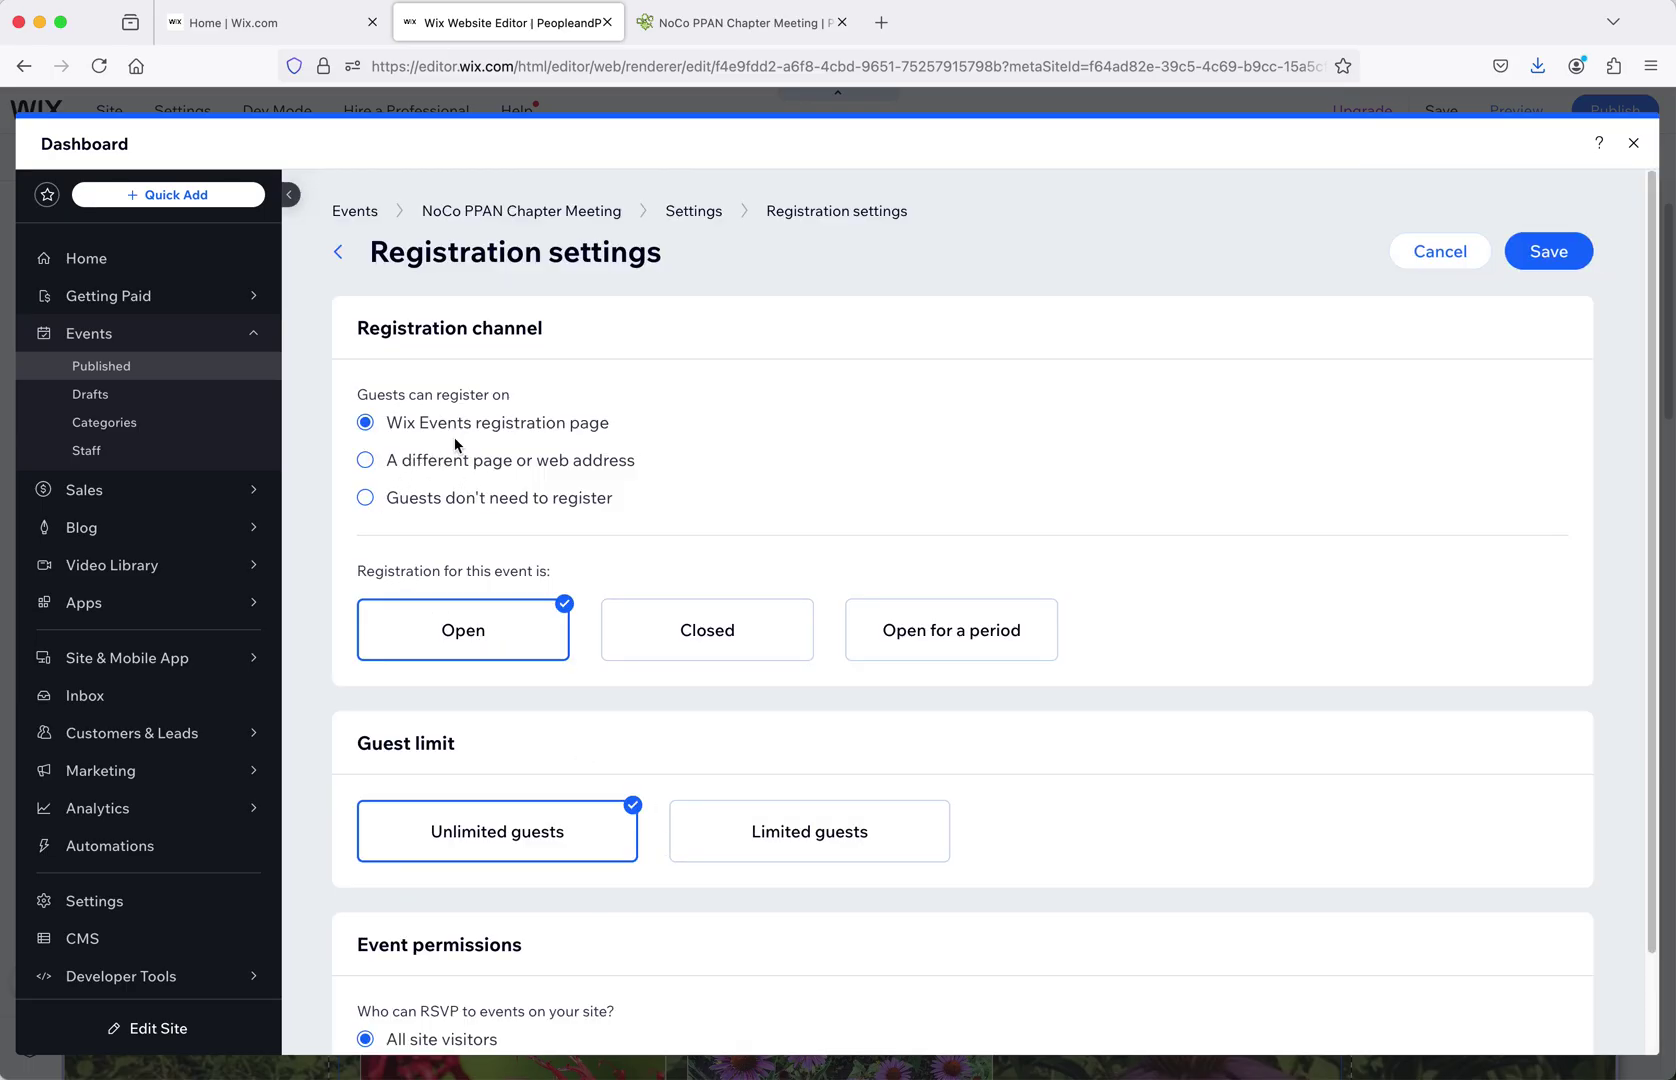
pyautogui.click(497, 497)
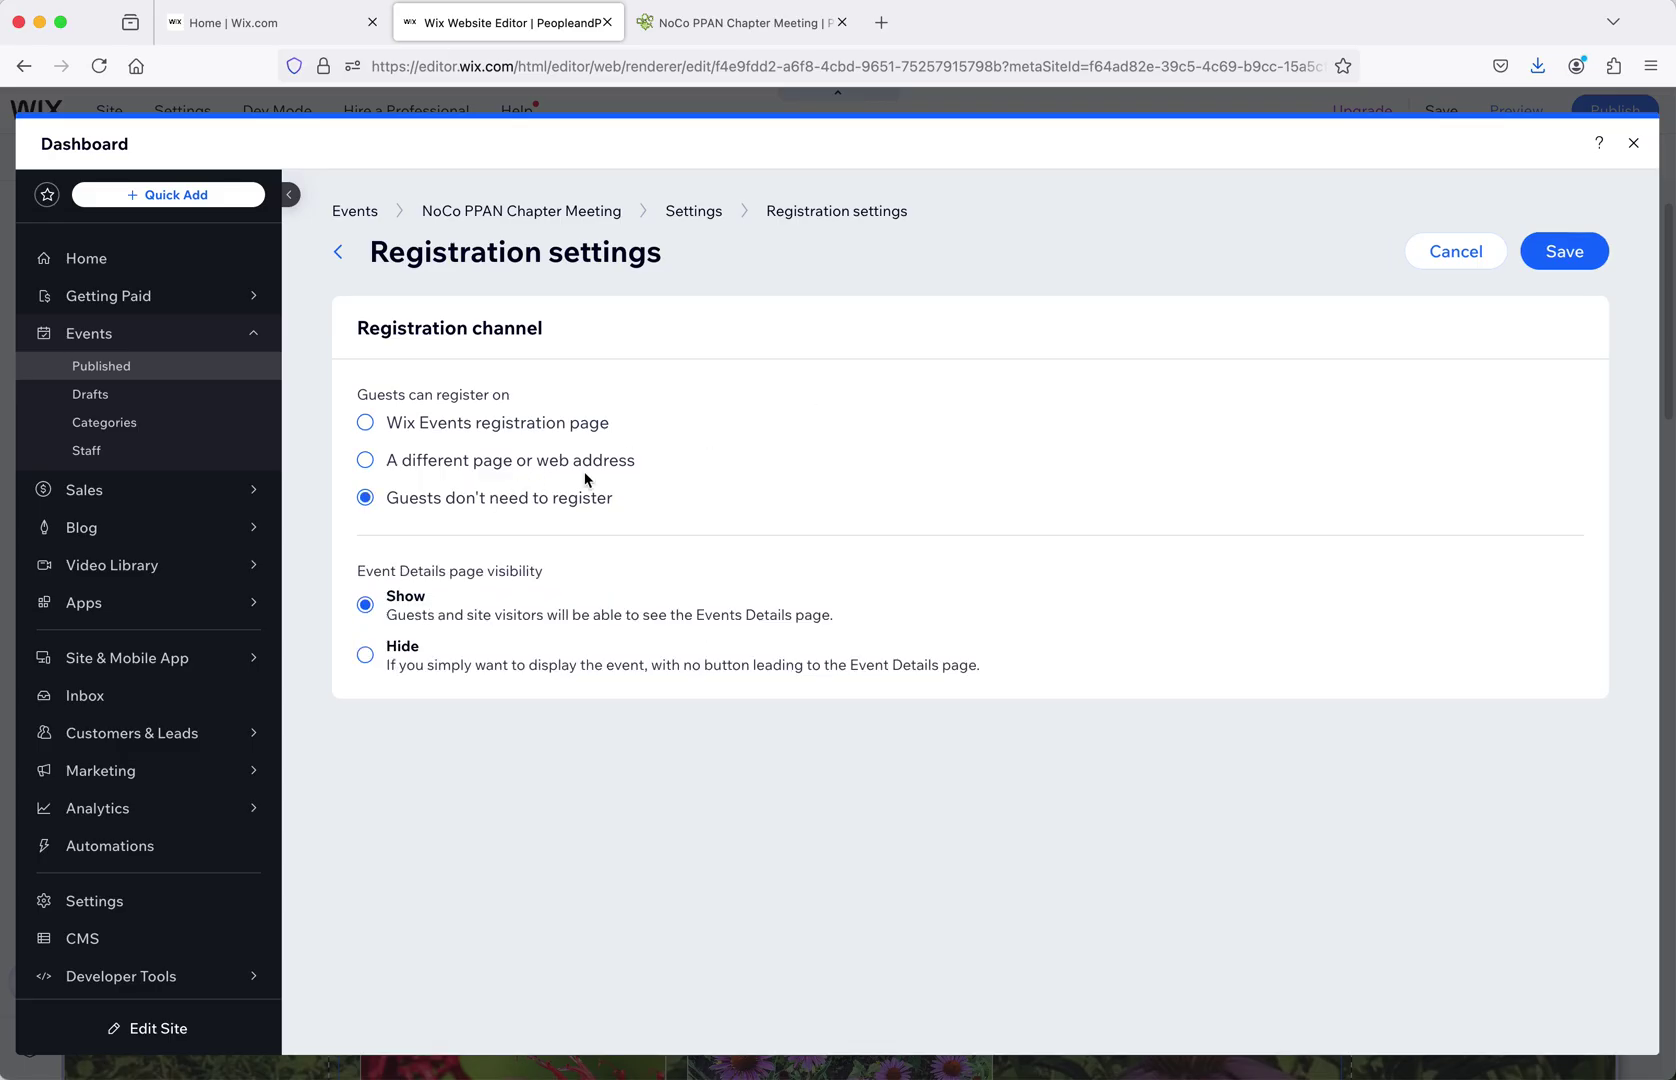
pyautogui.click(1563, 256)
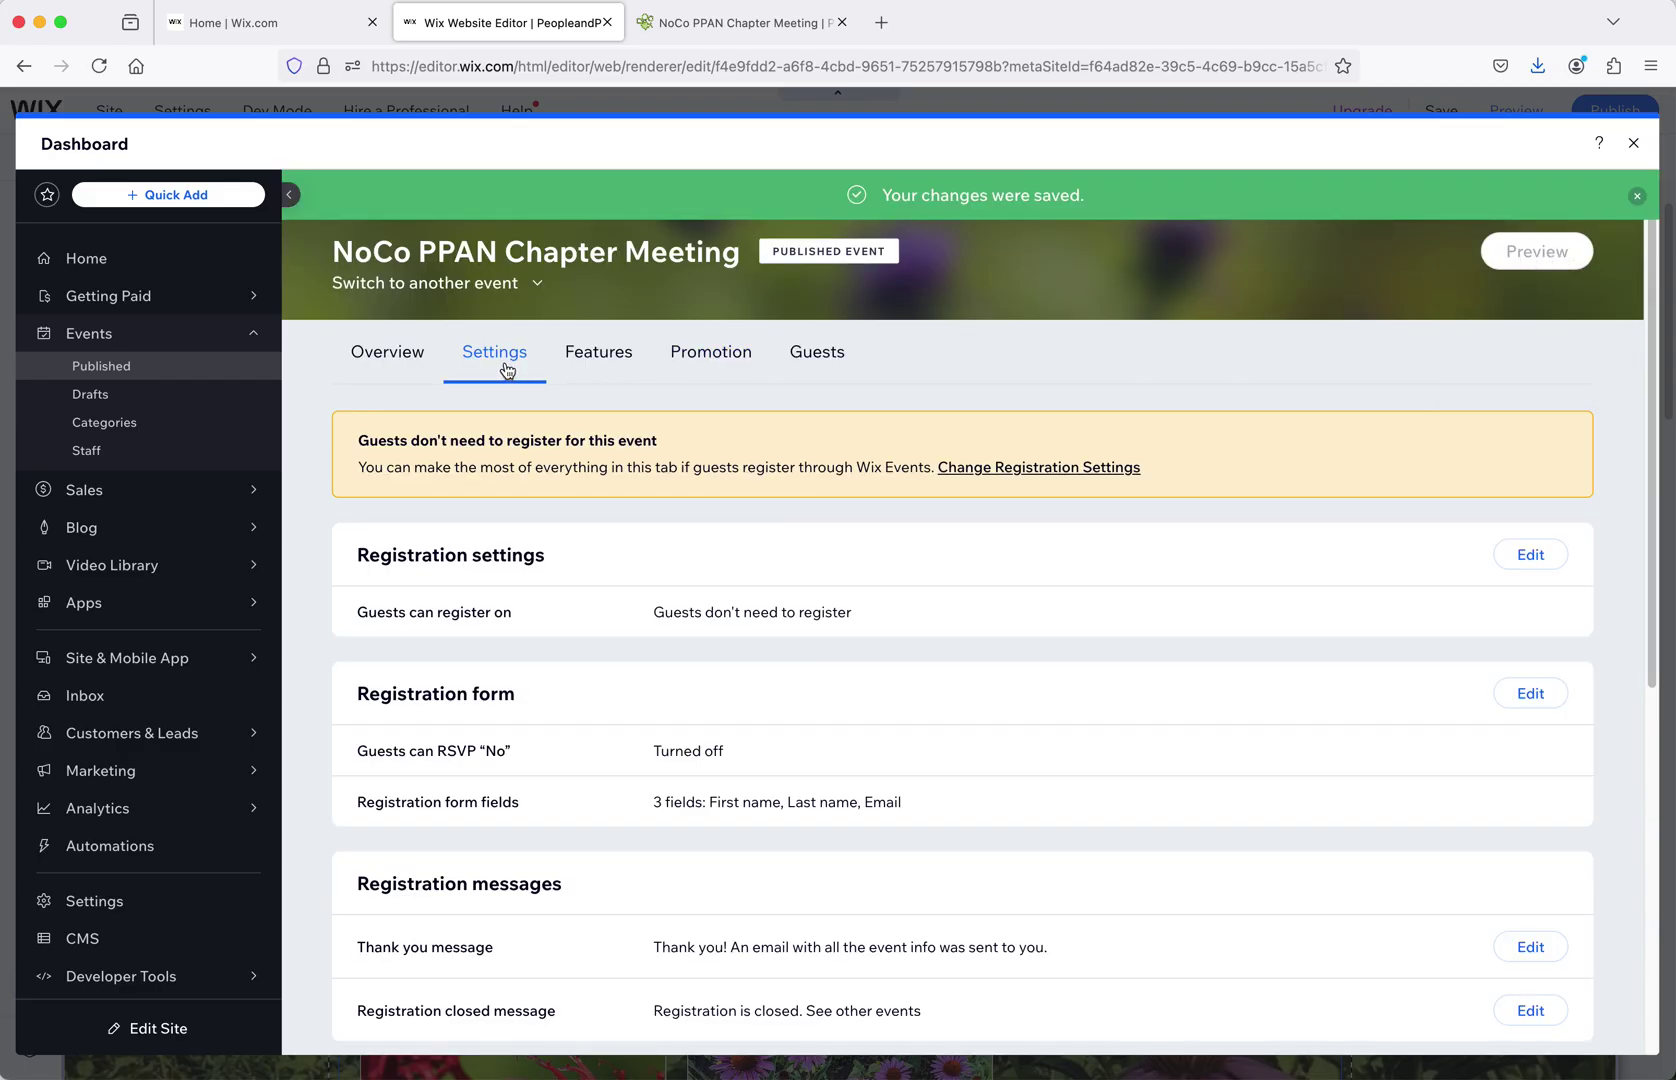
pyautogui.click(1528, 555)
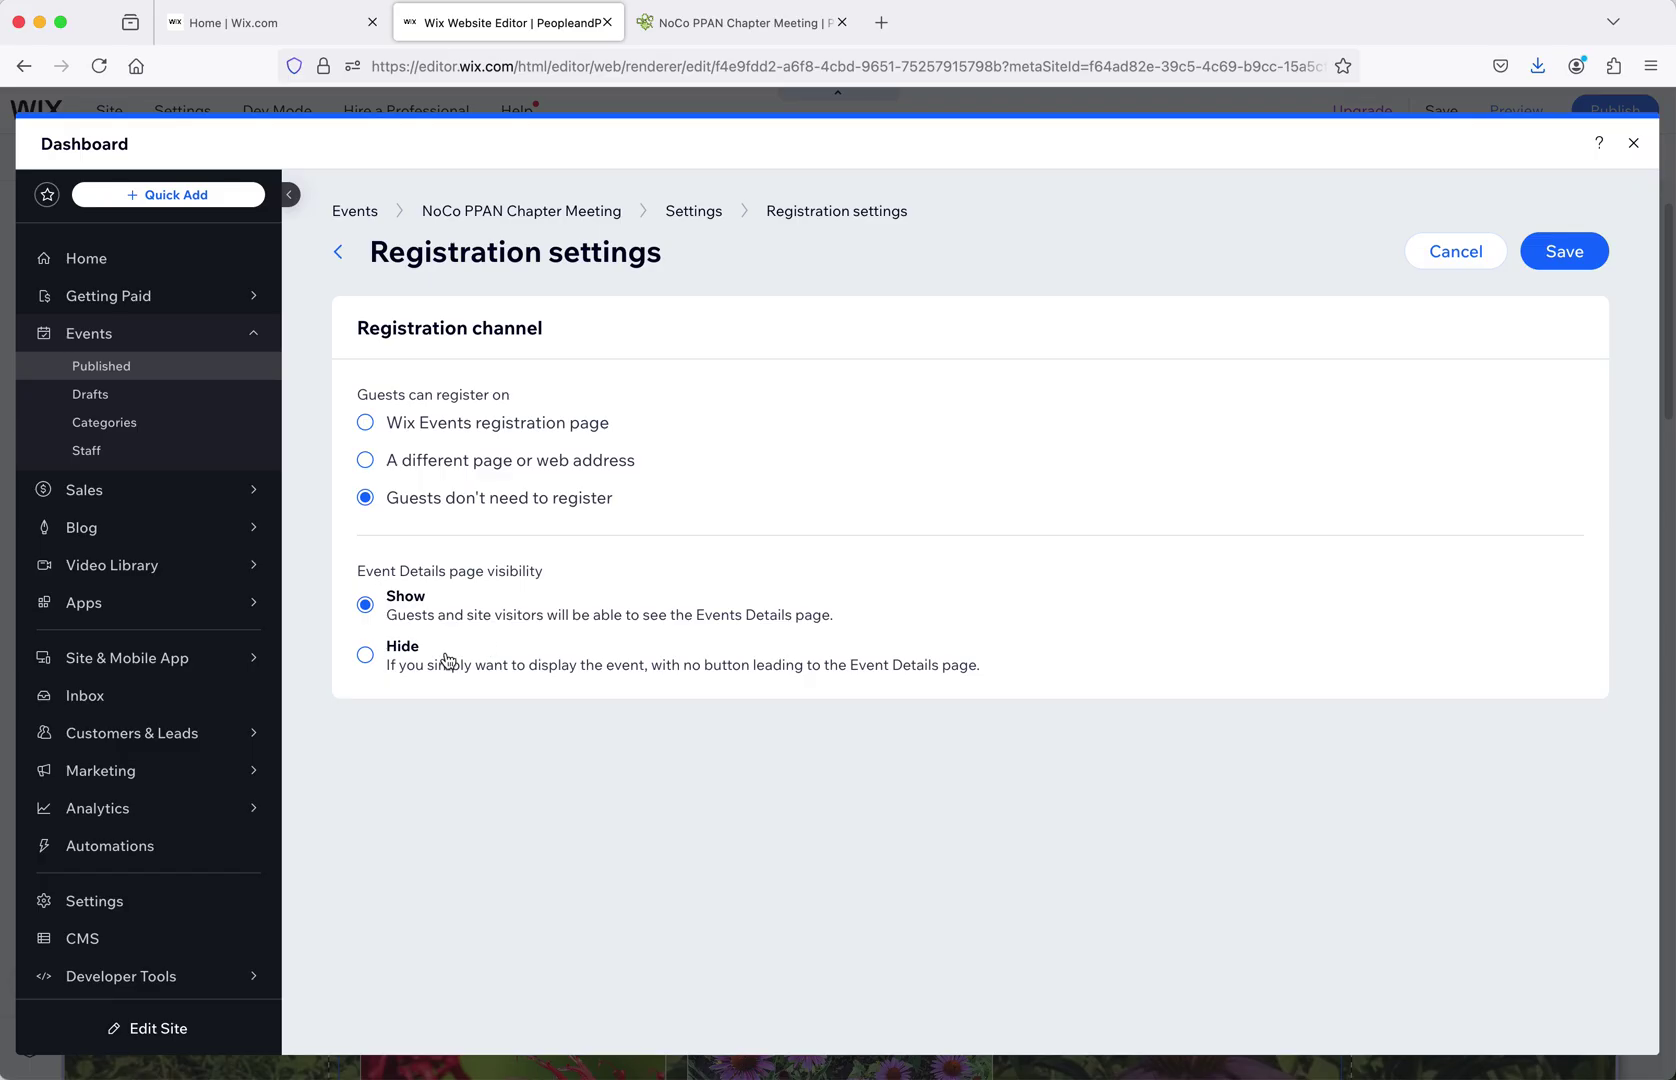
pyautogui.click(1588, 252)
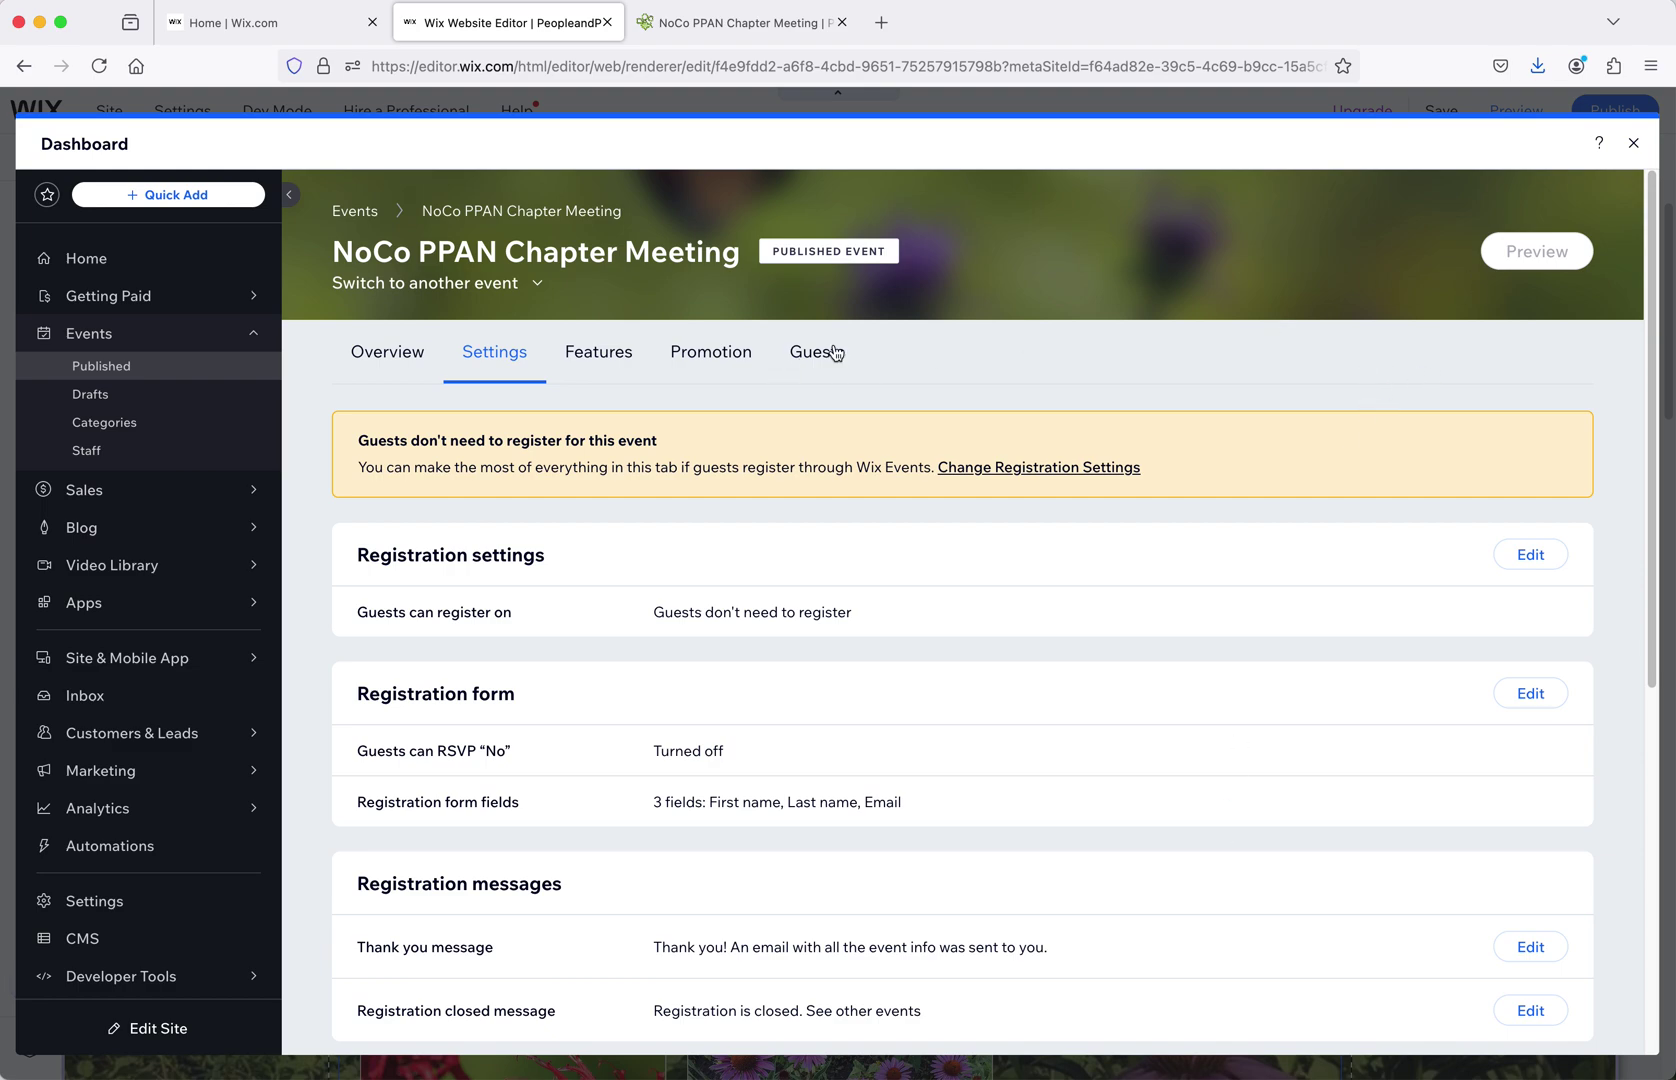
# - Close the dashboard, preview the site, and open the Metro Denver PPAN Chapter Meeting details
pyautogui.click(1632, 146)
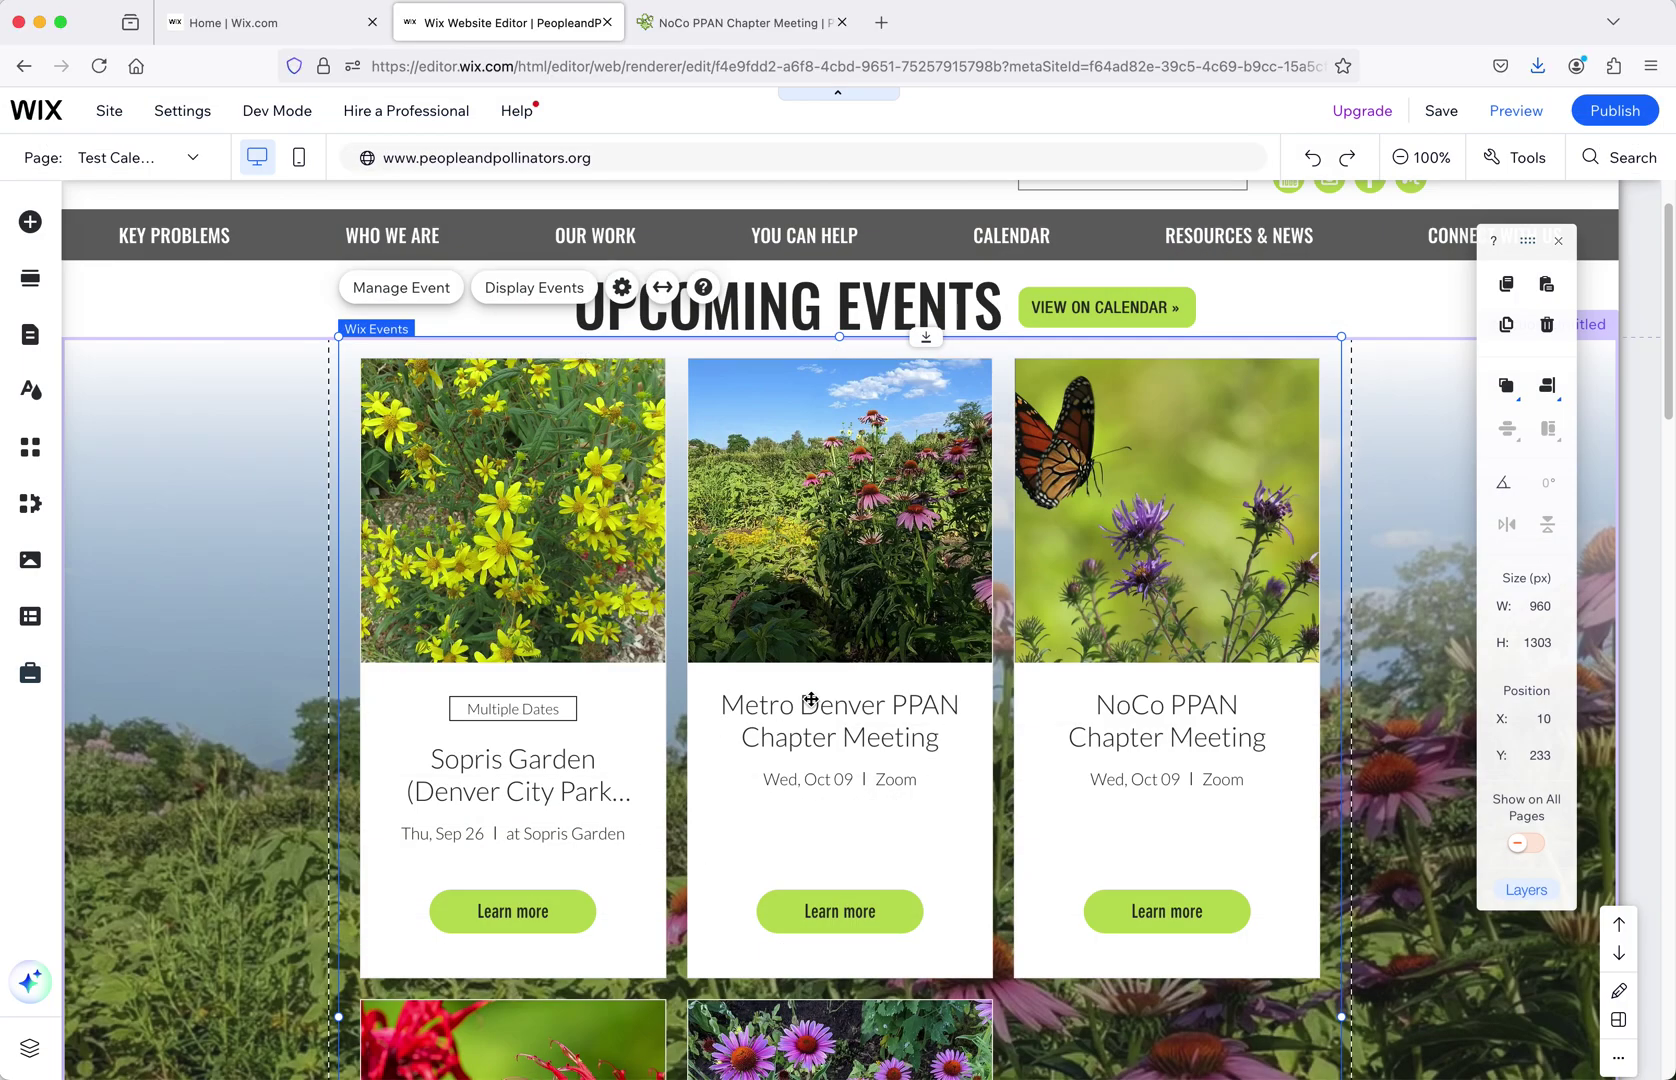
pyautogui.click(1540, 112)
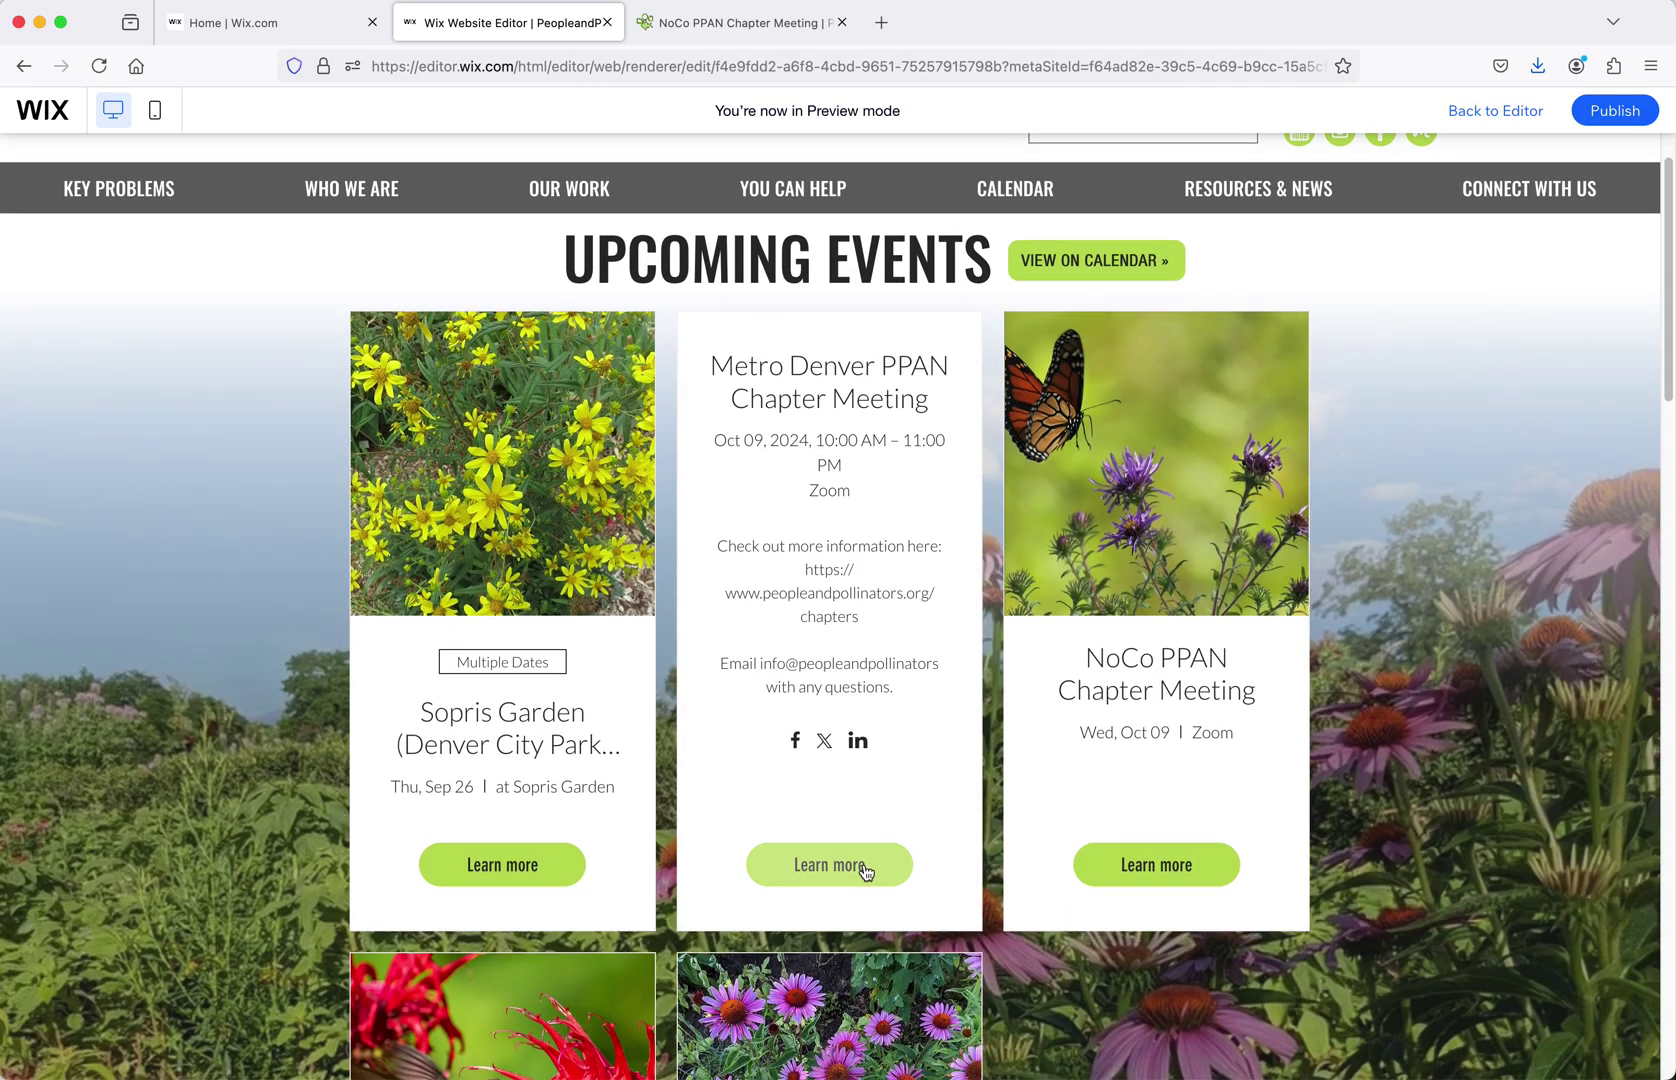
pyautogui.click(866, 872)
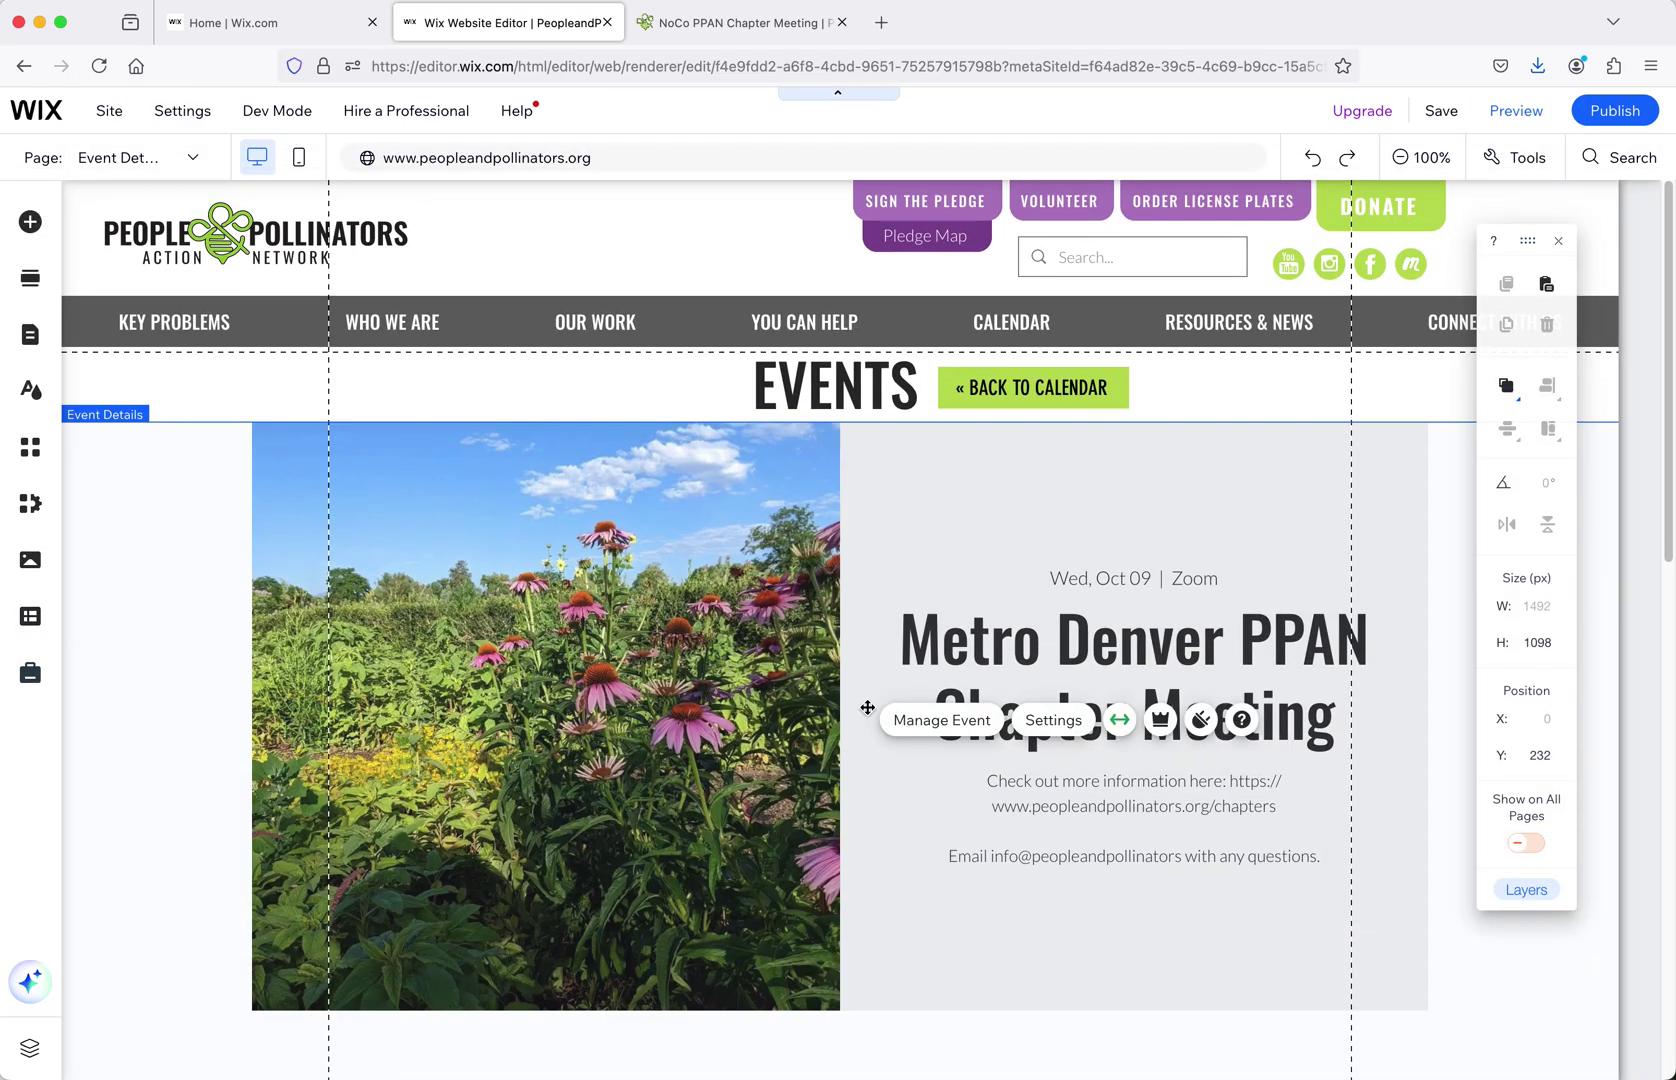
# - In the Event Details Display settings, turn the header RSVP button on and back off
pyautogui.click(990, 748)
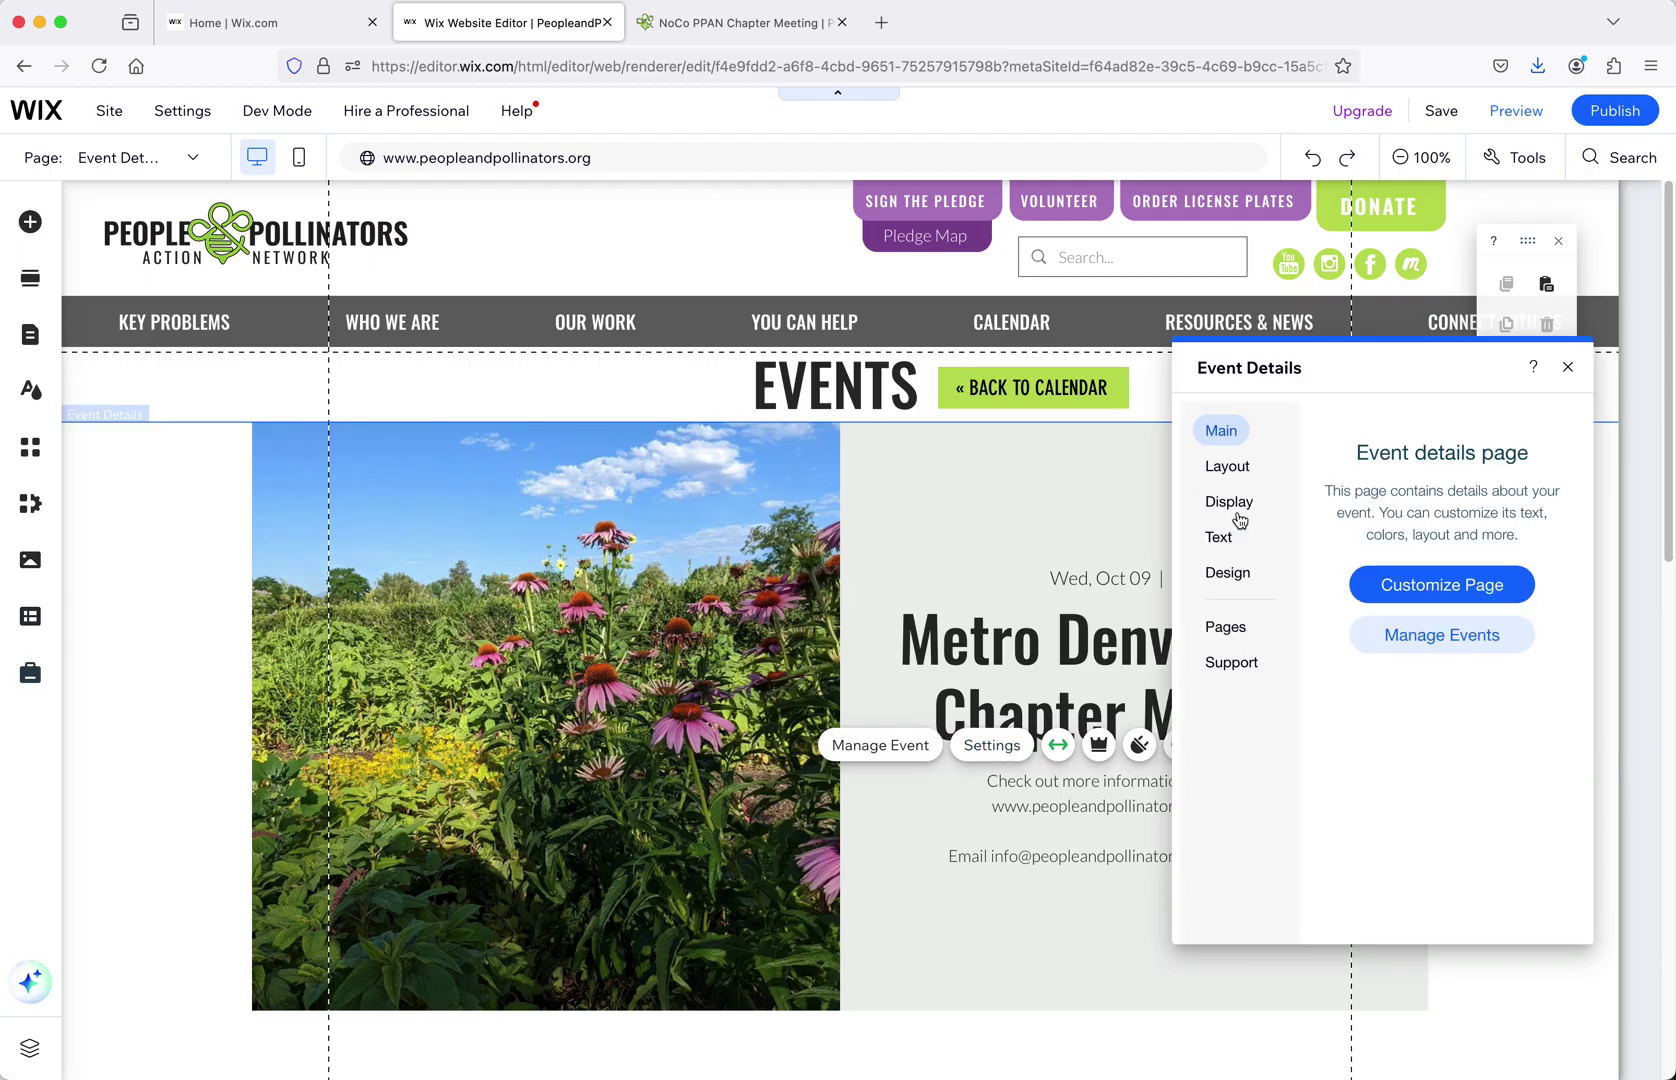
pyautogui.click(1231, 477)
pyautogui.click(1228, 505)
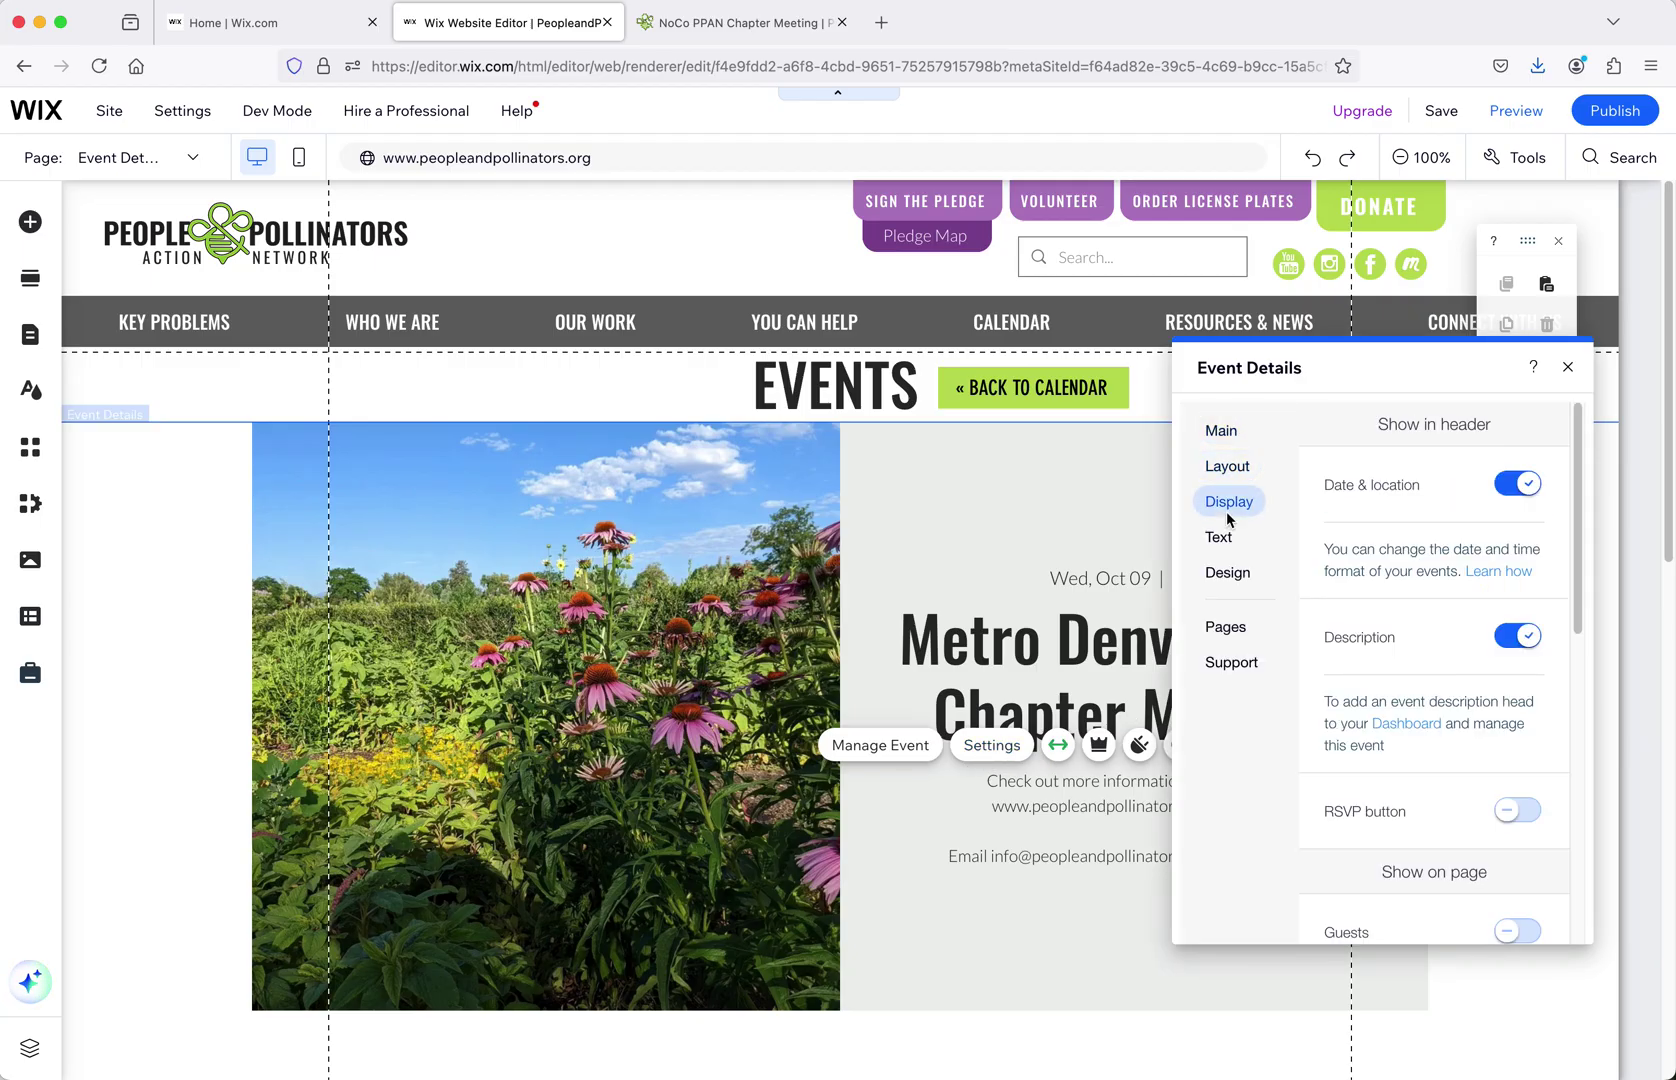
pyautogui.scroll(-3, 1374, 880)
pyautogui.click(1512, 689)
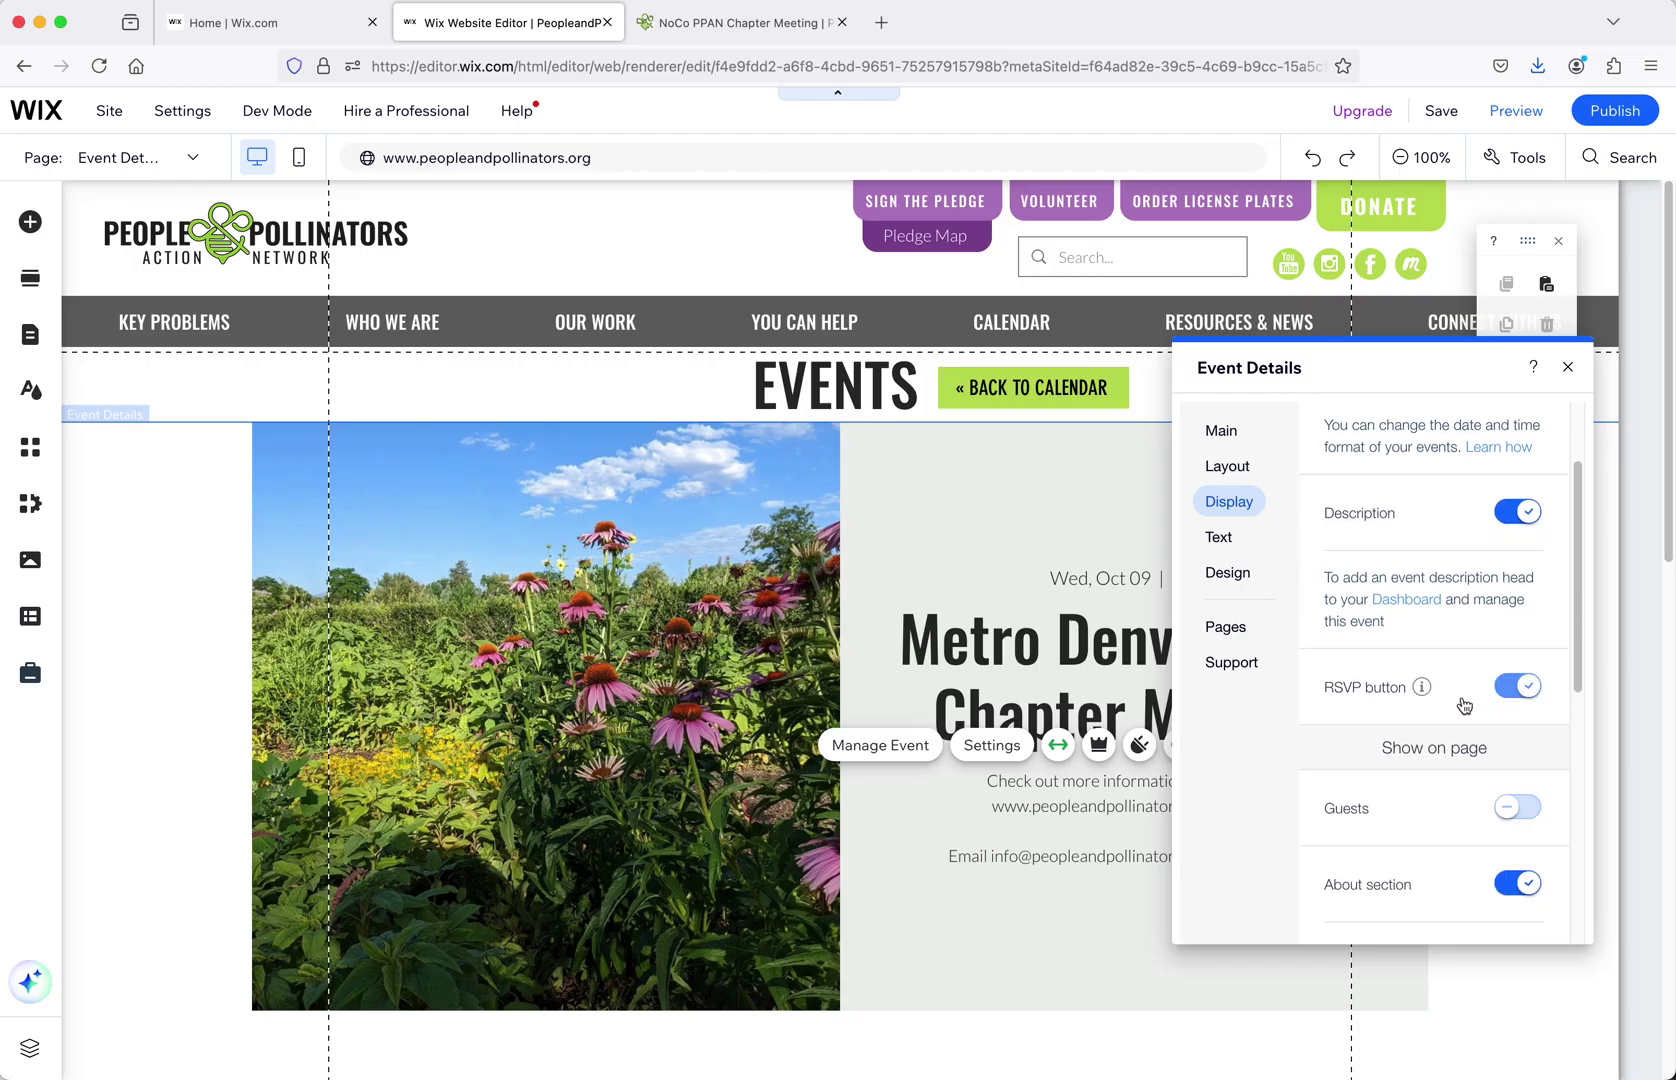
pyautogui.moveTo(1423, 693)
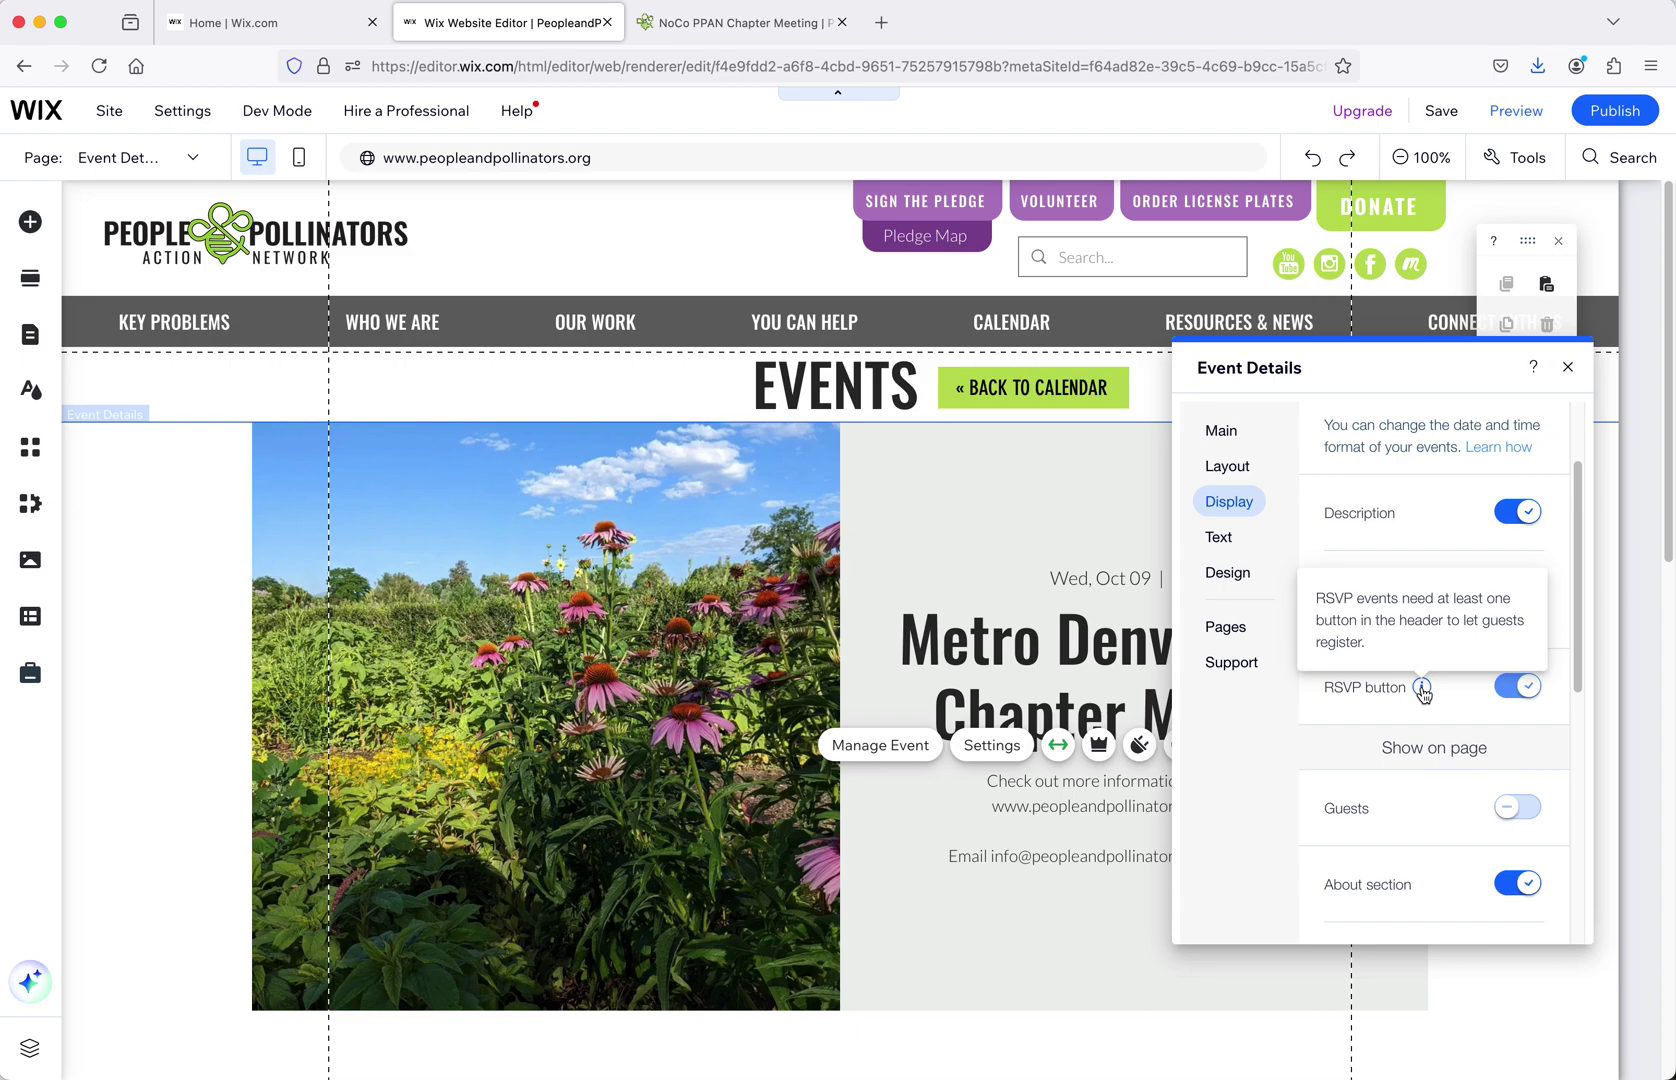
pyautogui.click(1520, 690)
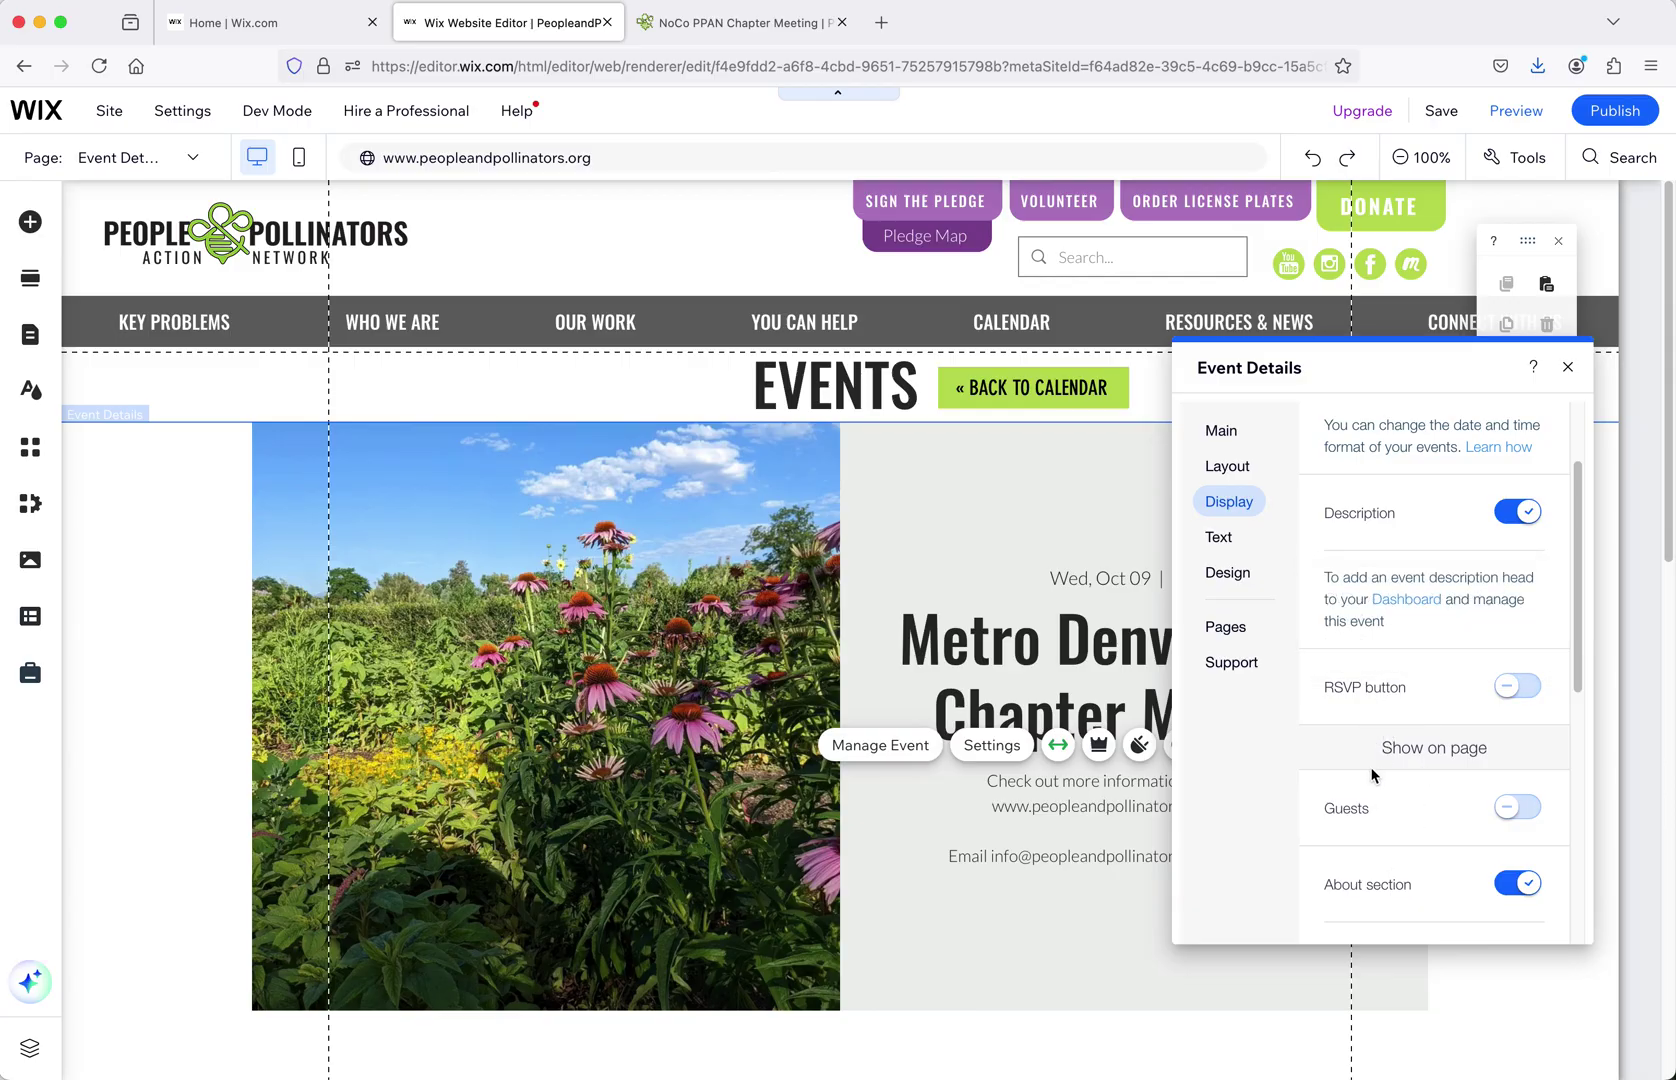
# - Review the remaining Event Details display toggles, then bring up the Events dashboard
pyautogui.scroll(-5, 1391, 851)
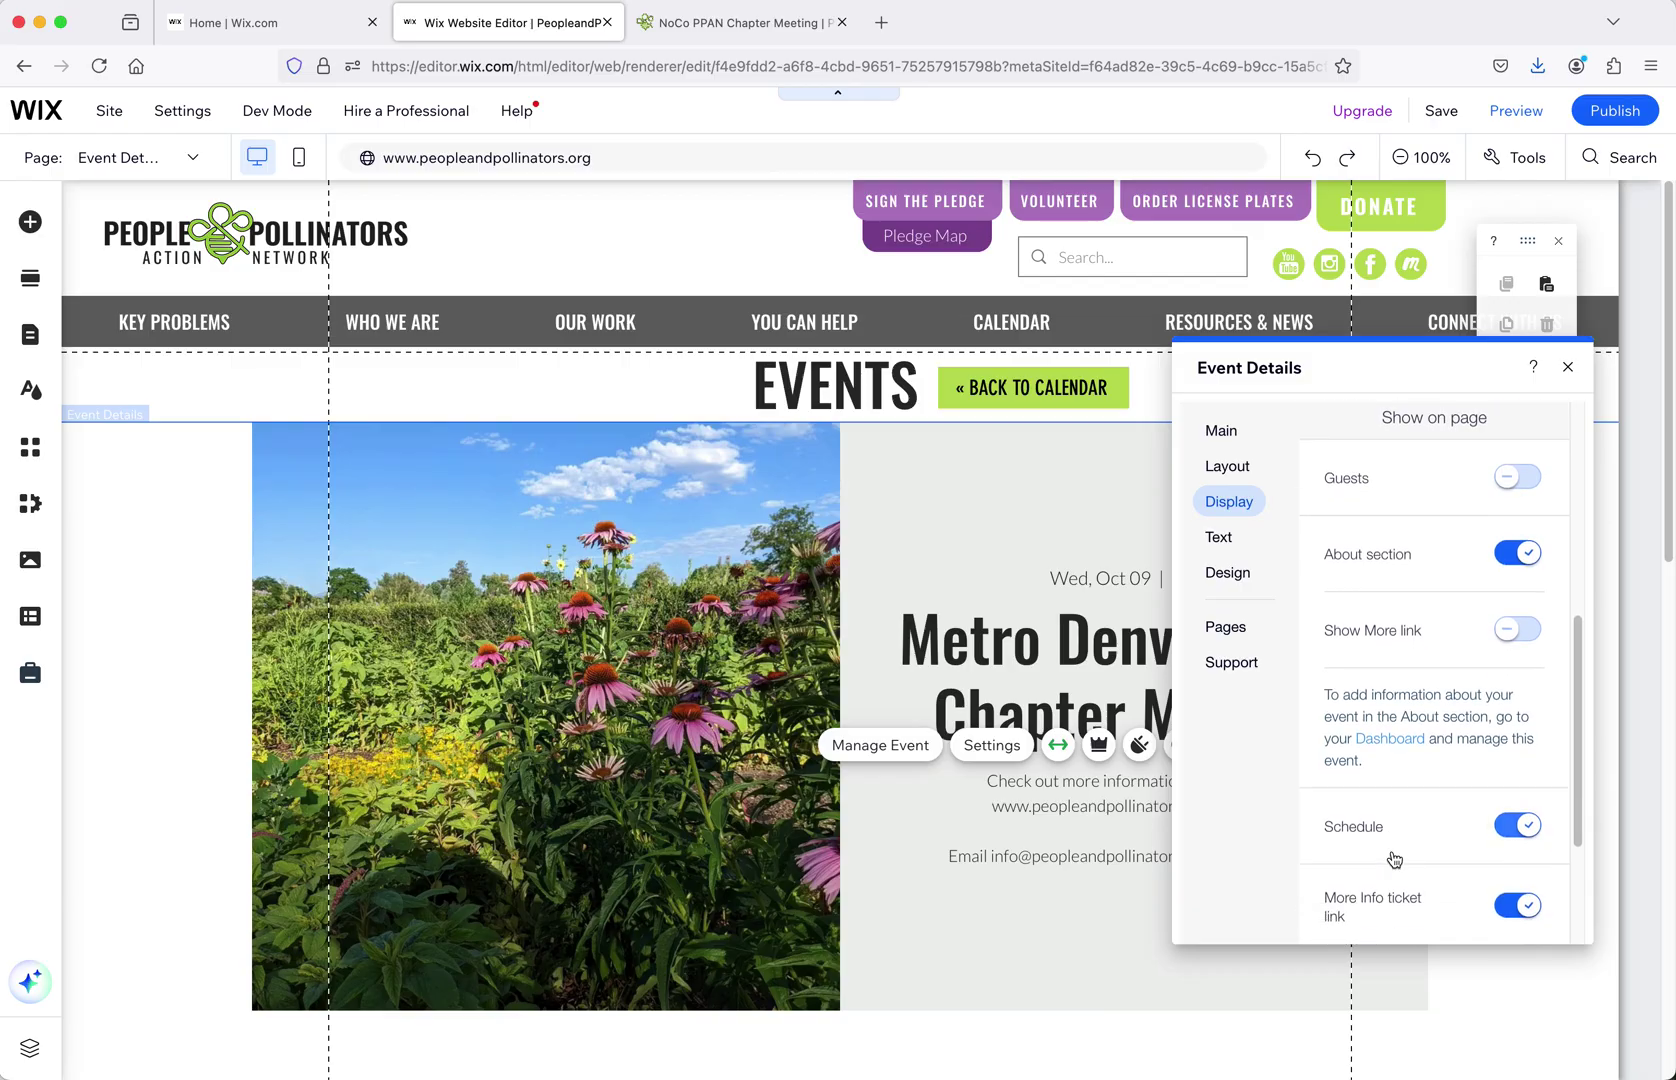
pyautogui.scroll(-2, 1393, 858)
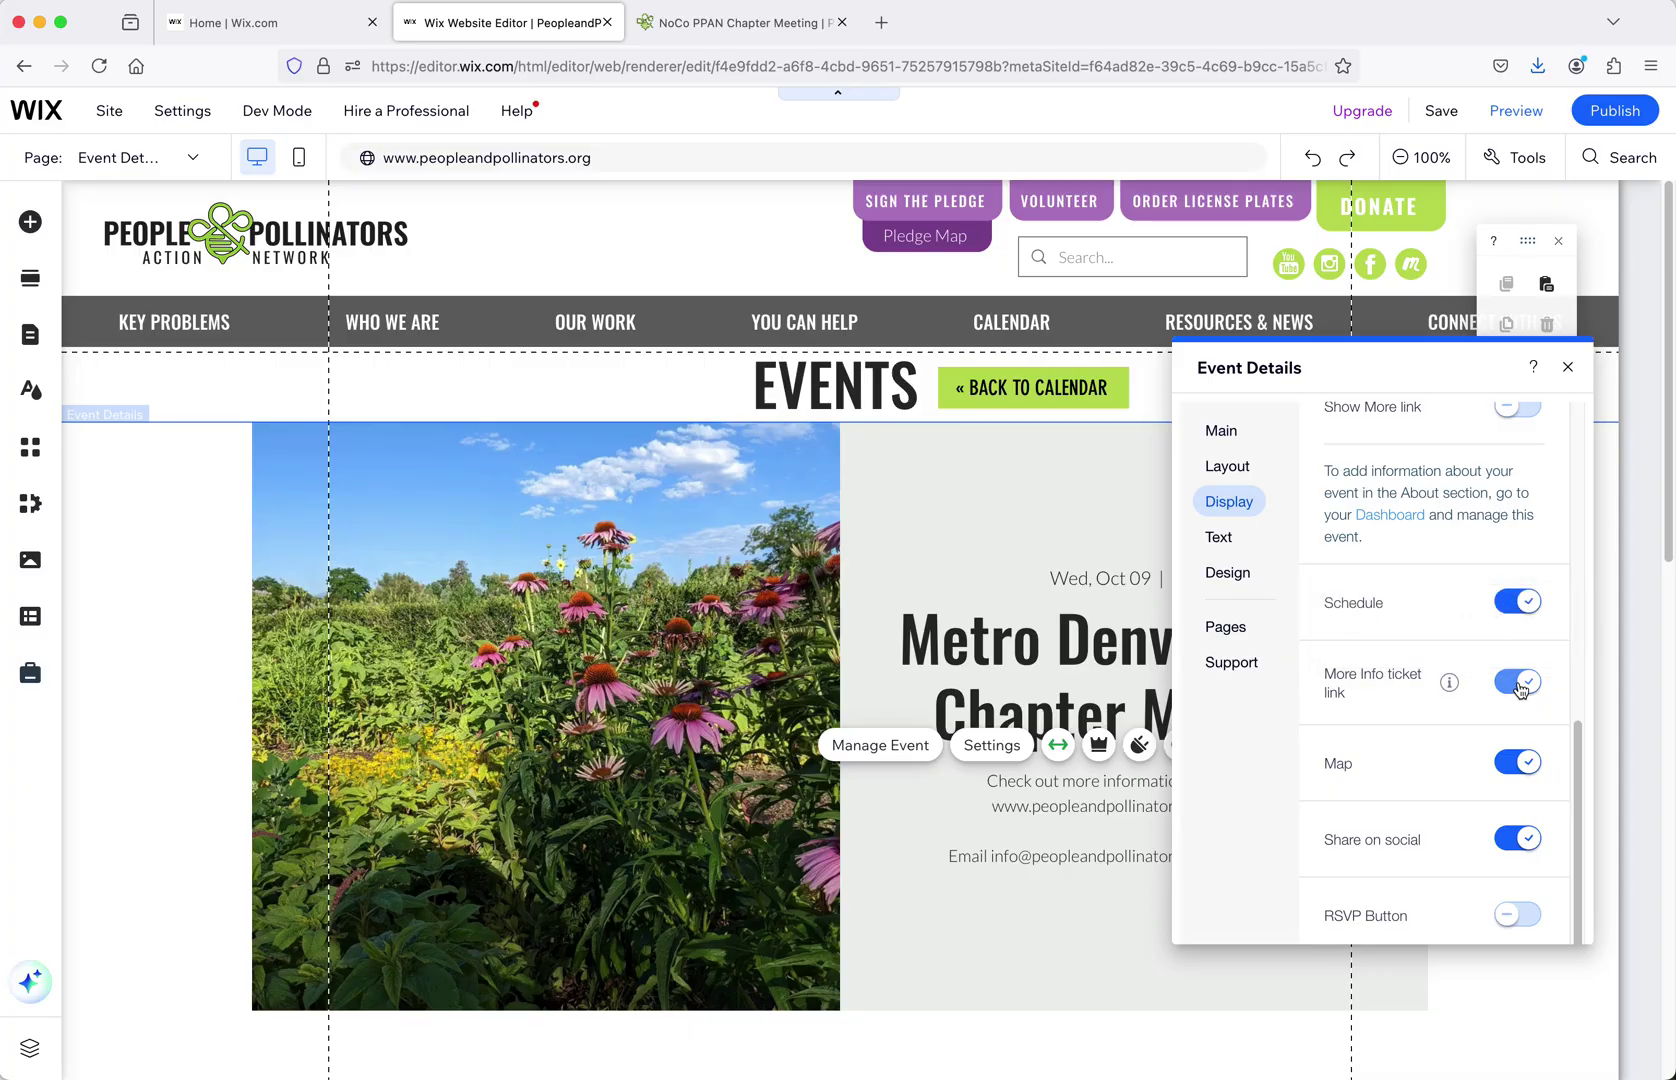
pyautogui.scroll(-1, 1047, 877)
pyautogui.scroll(-6, 1047, 877)
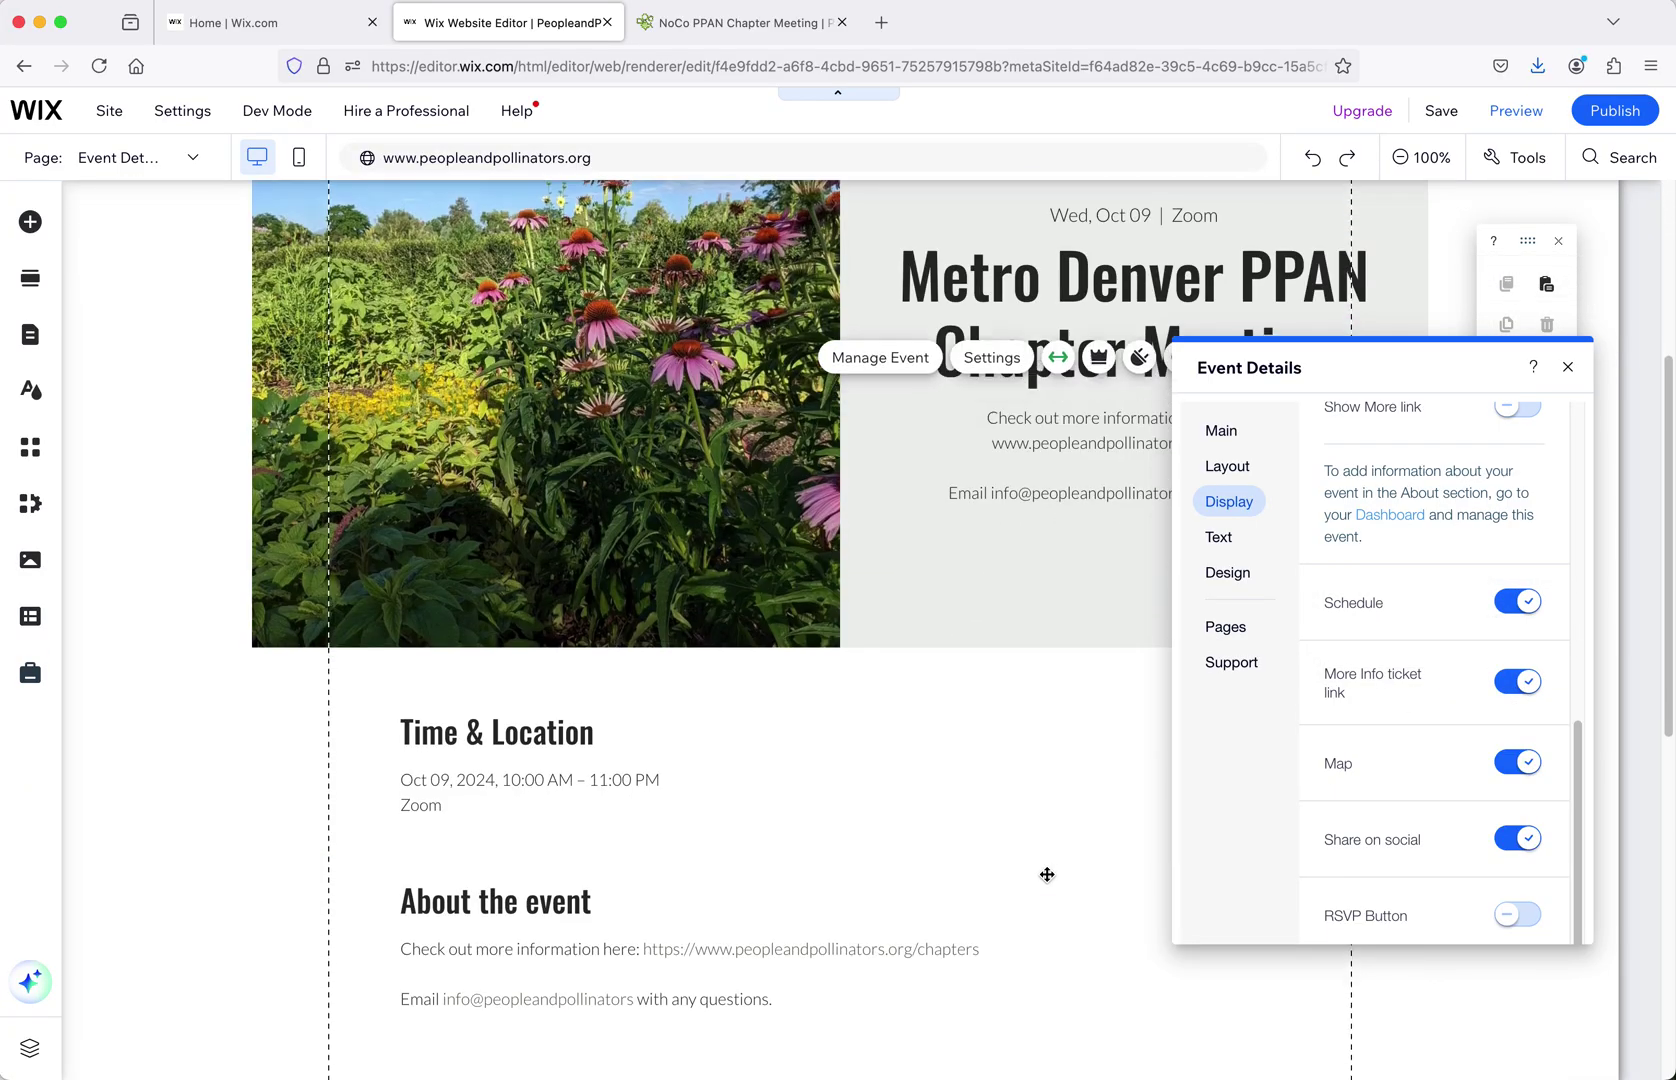
pyautogui.scroll(6, 1045, 871)
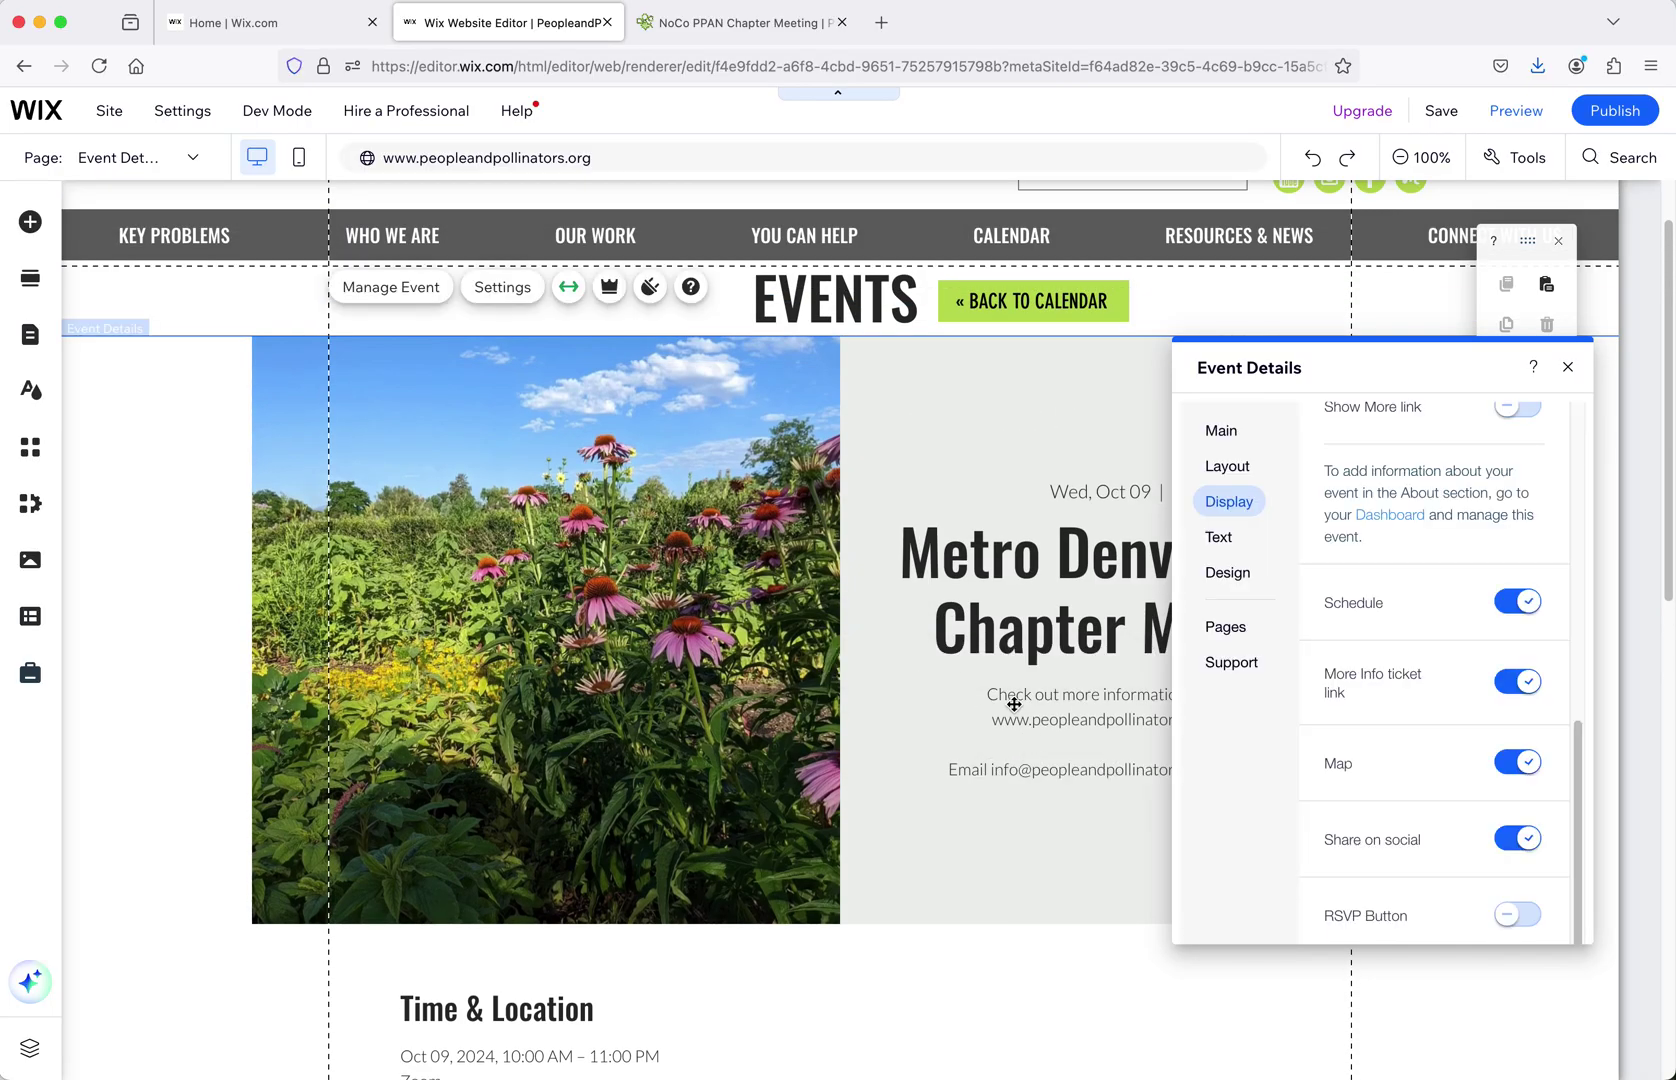
pyautogui.click(966, 602)
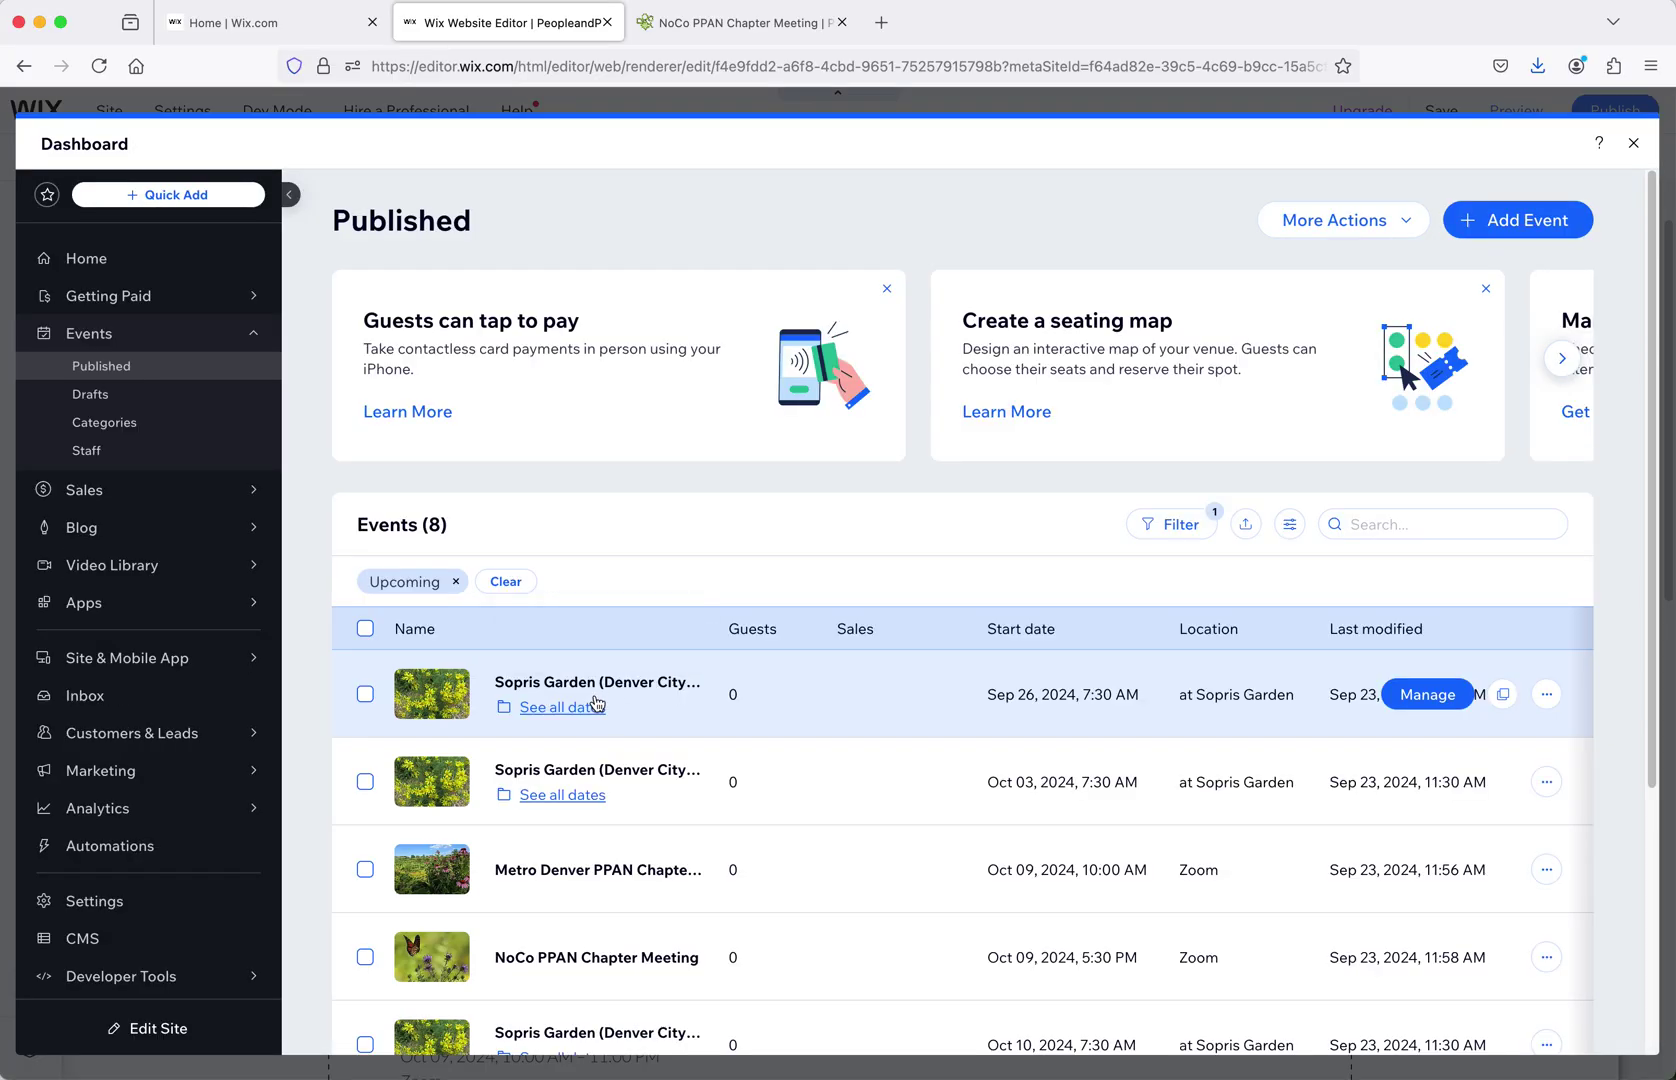
# - View the Metro Denver PPAN Chapter Meeting's Settings, which show guests don't need to register
pyautogui.click(579, 875)
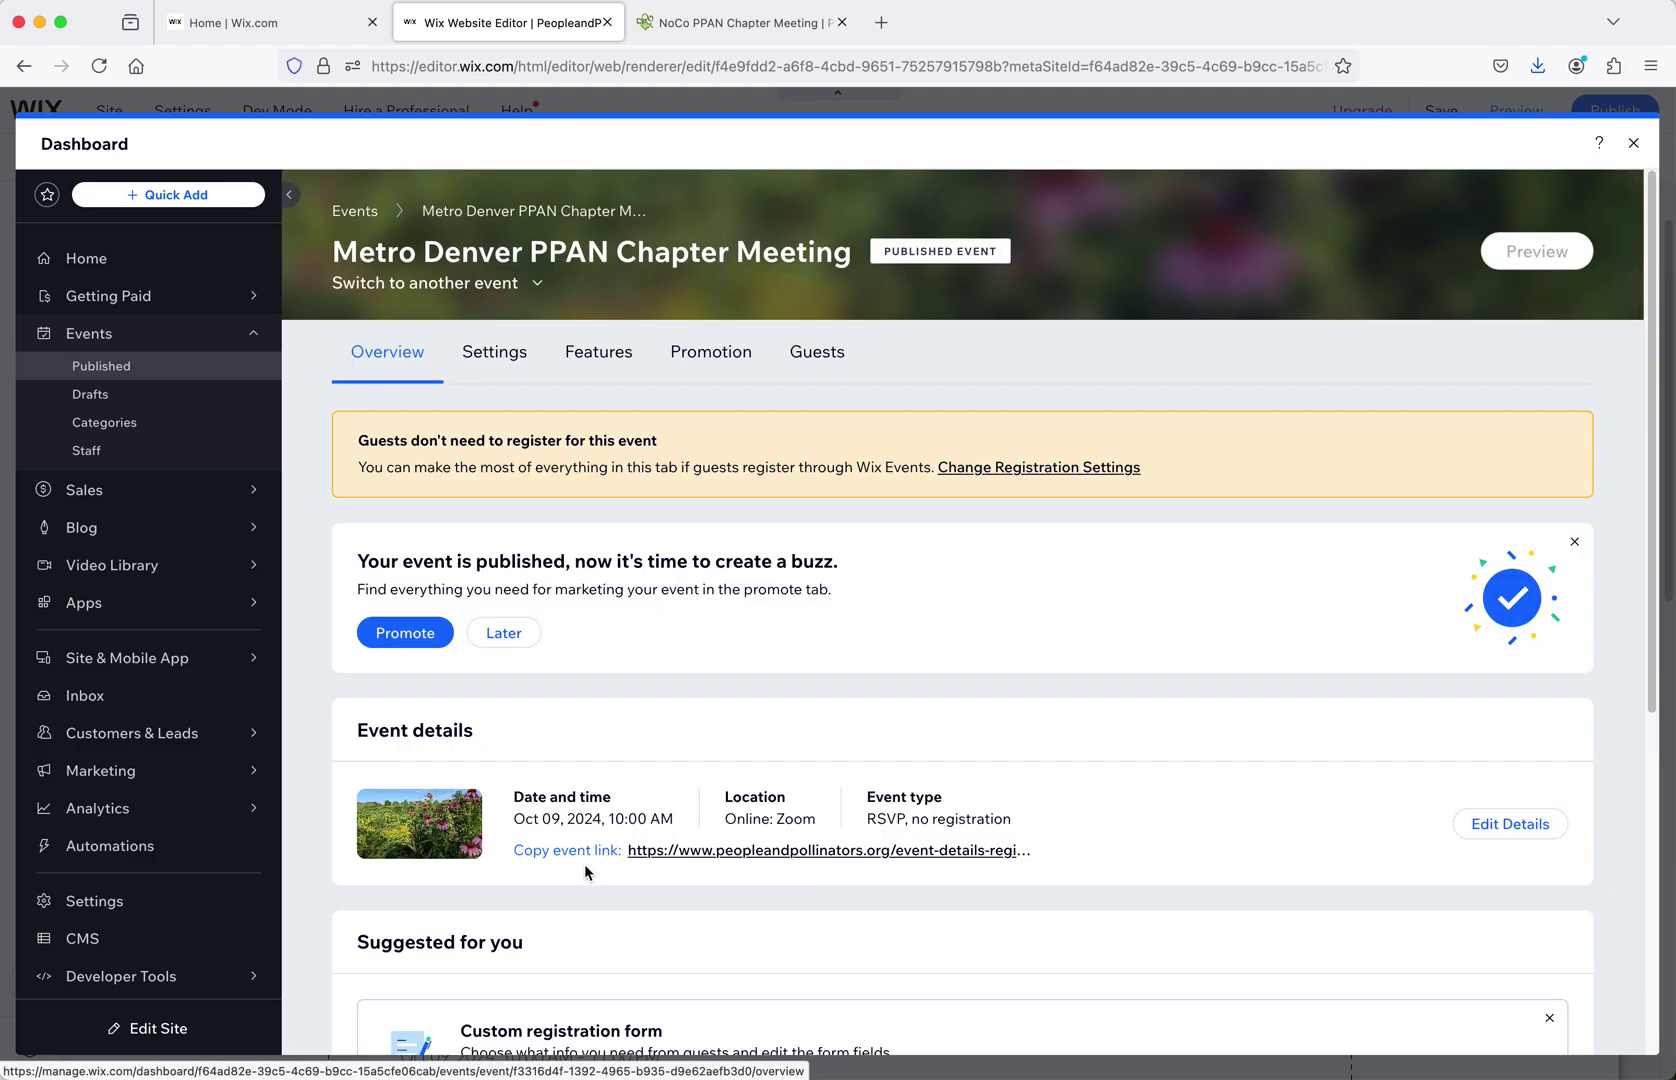
pyautogui.click(505, 355)
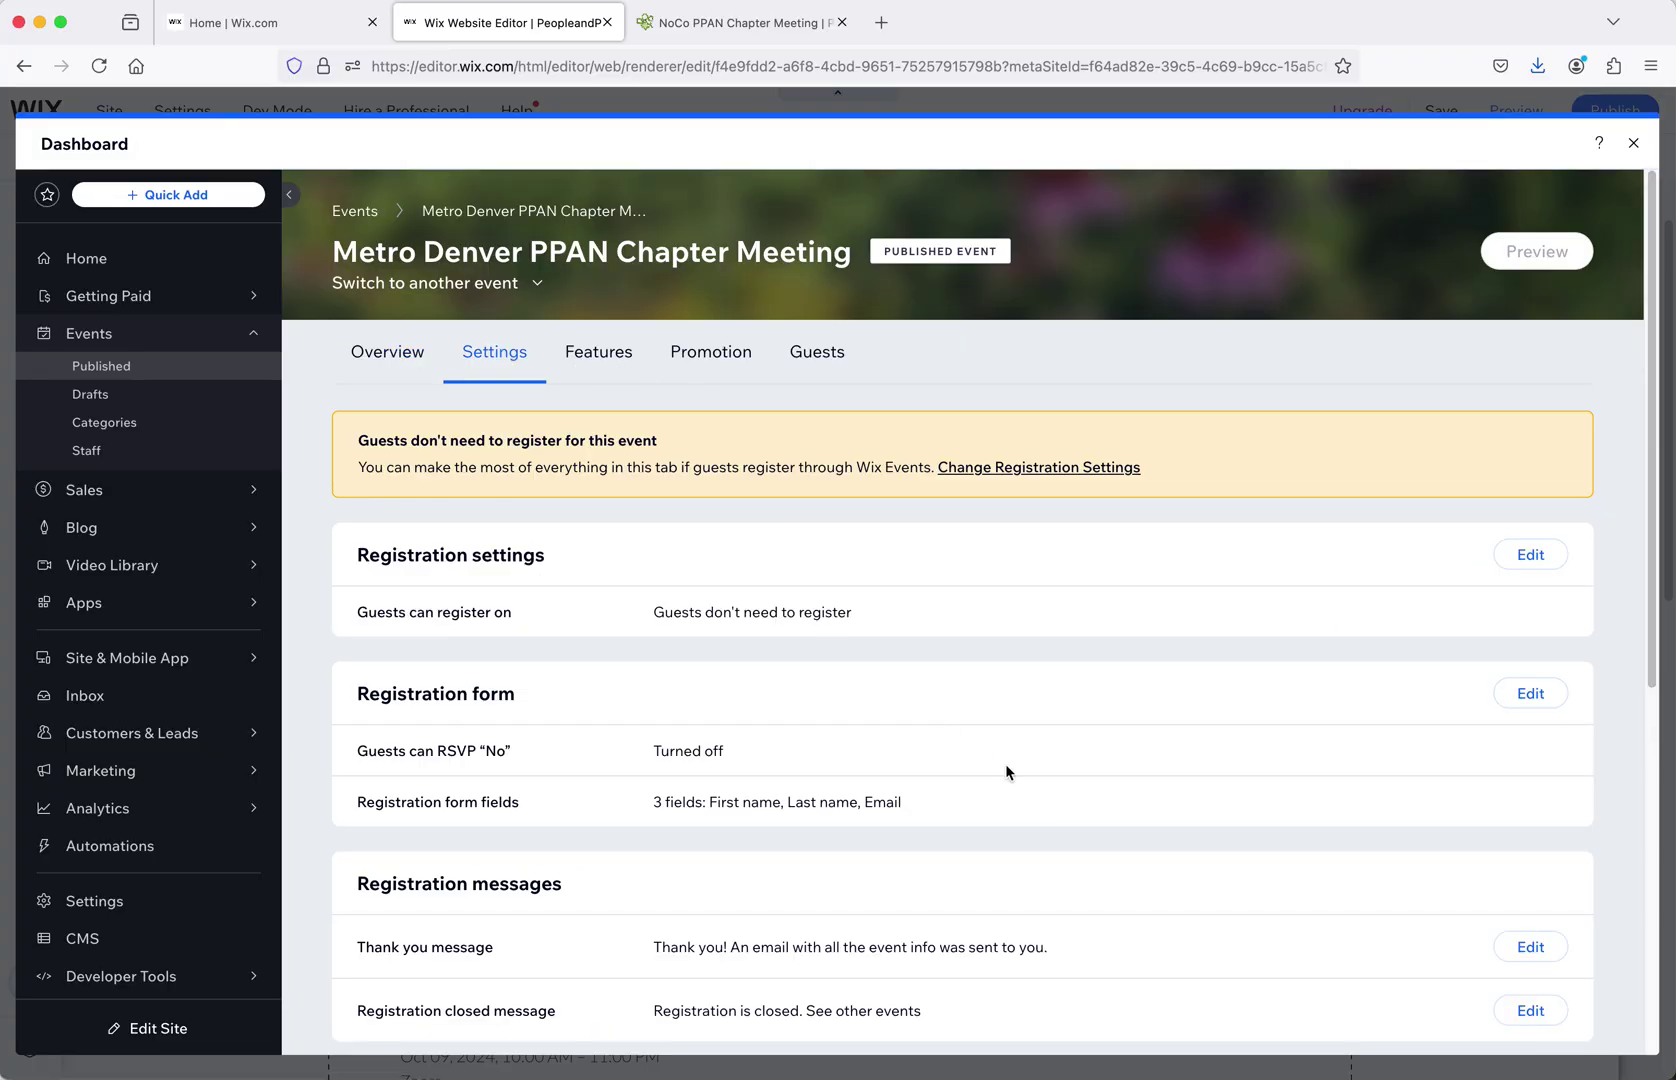
pyautogui.click(1530, 554)
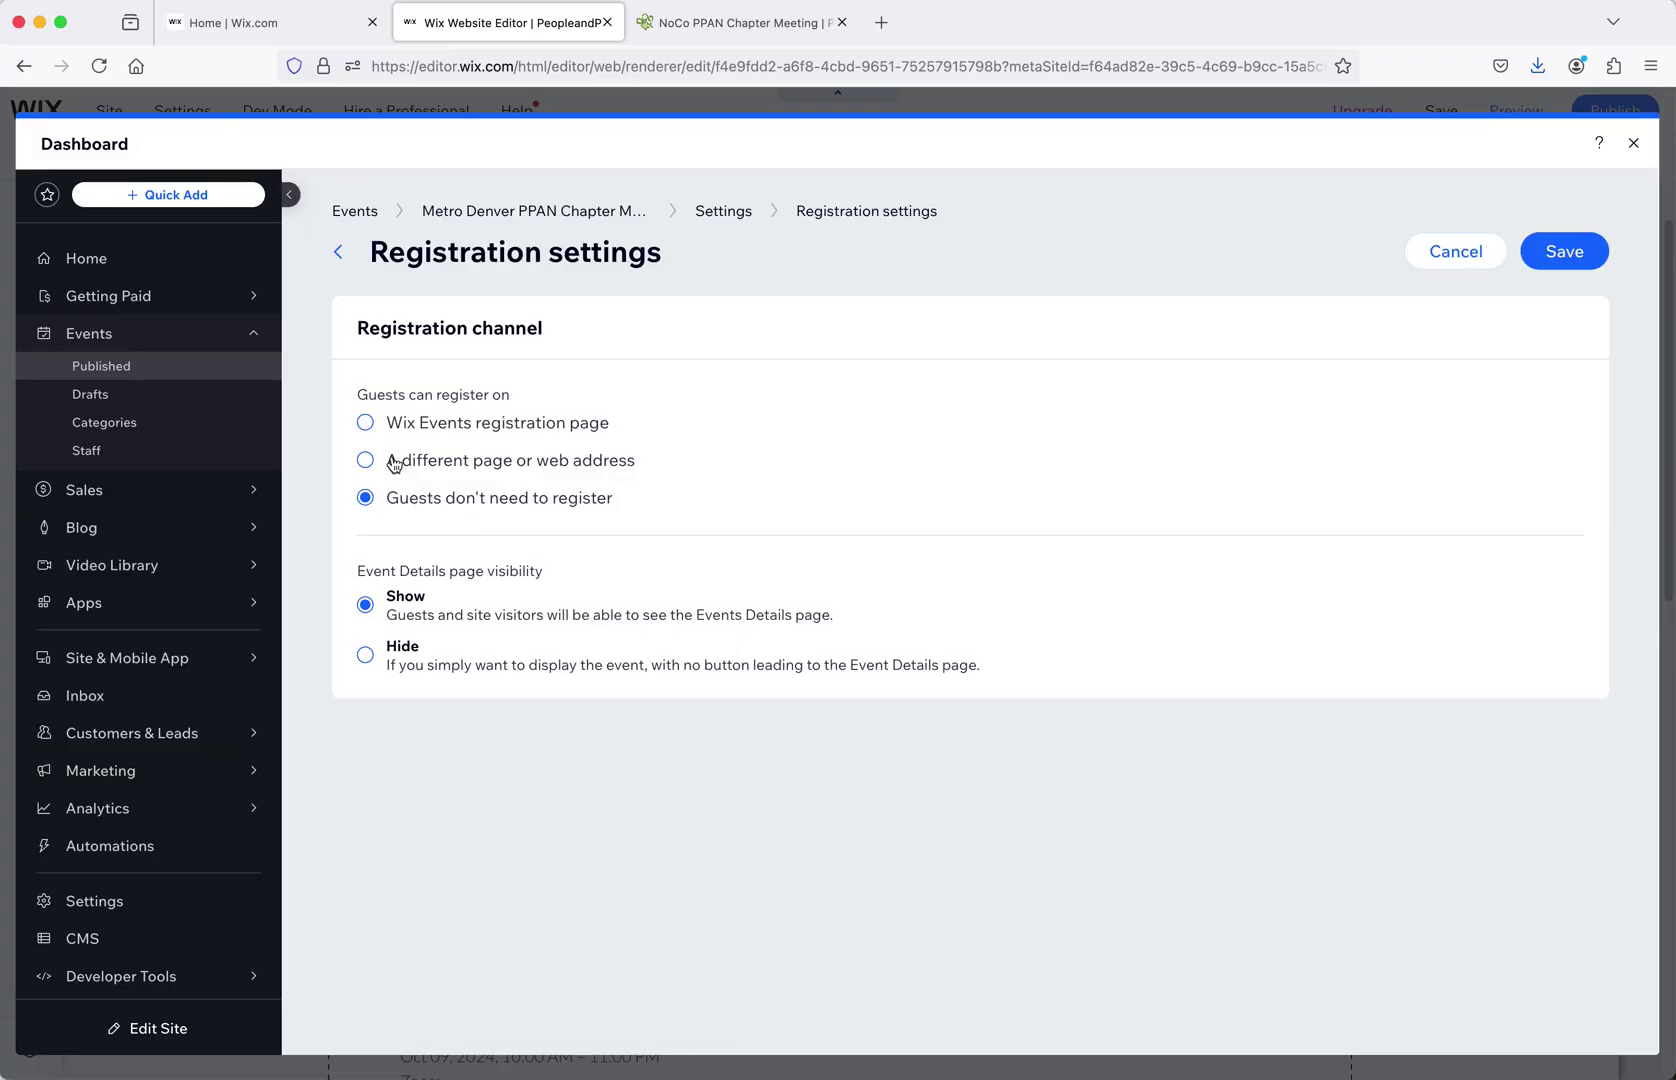
pyautogui.click(367, 425)
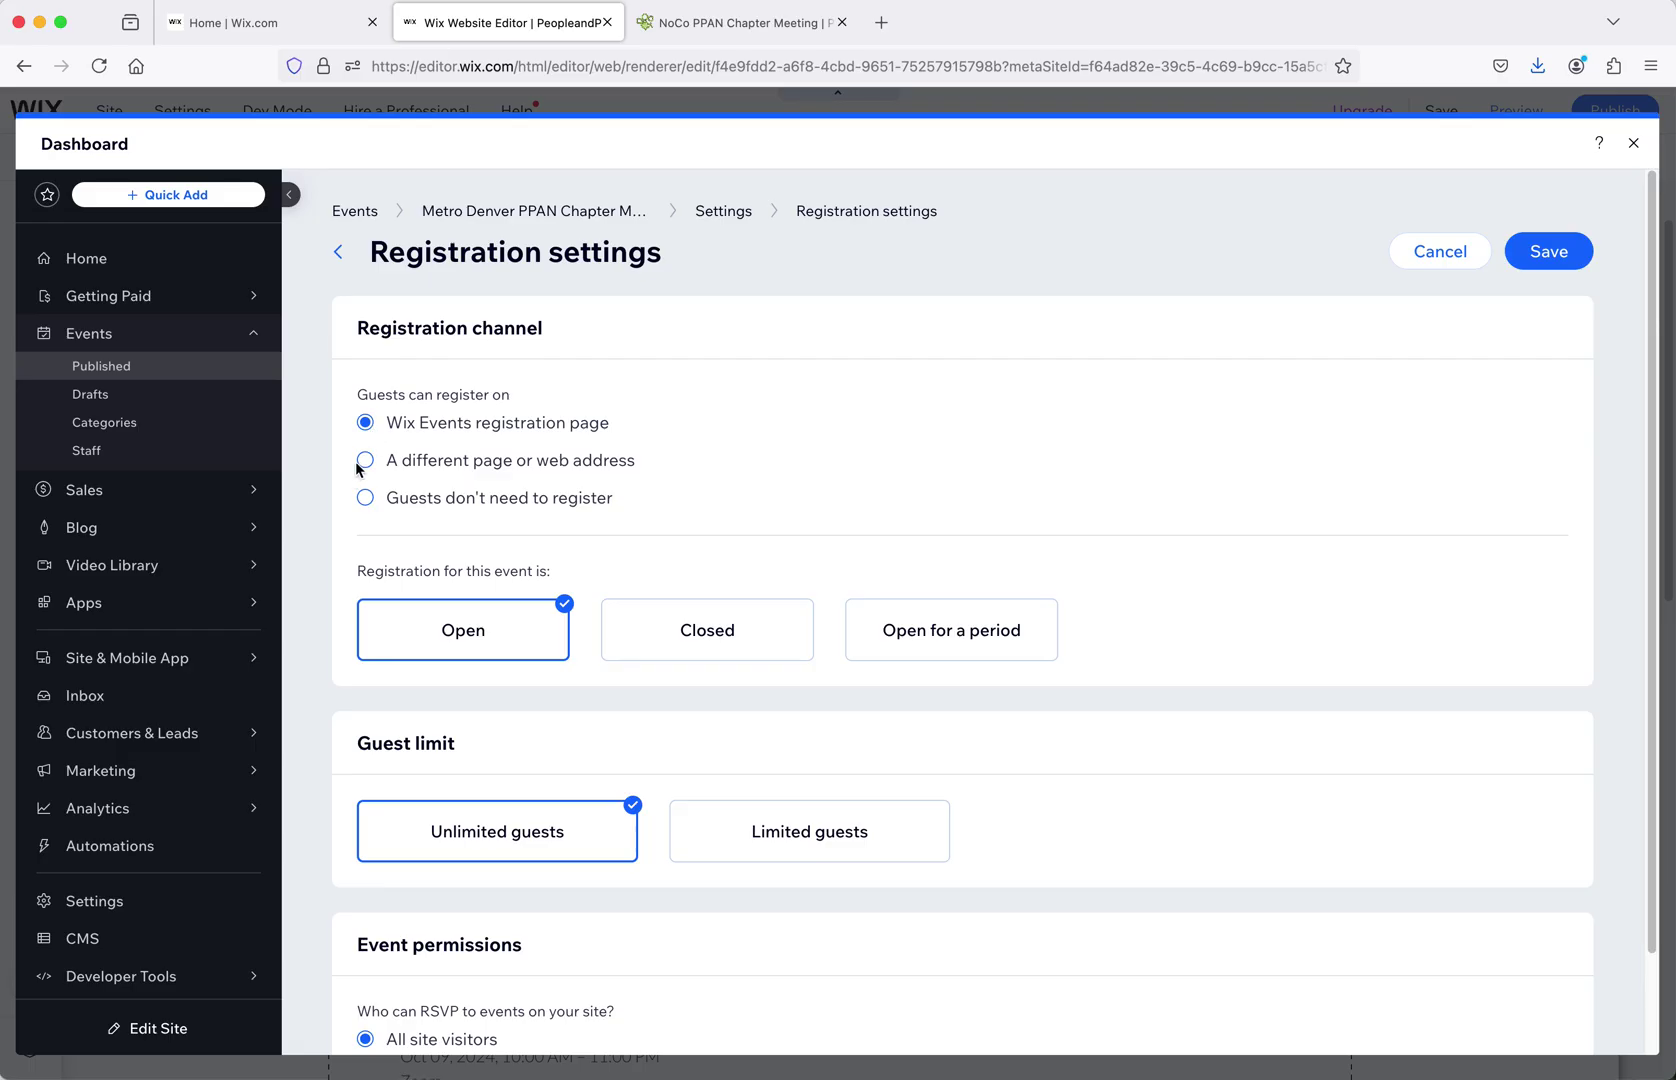
pyautogui.click(364, 459)
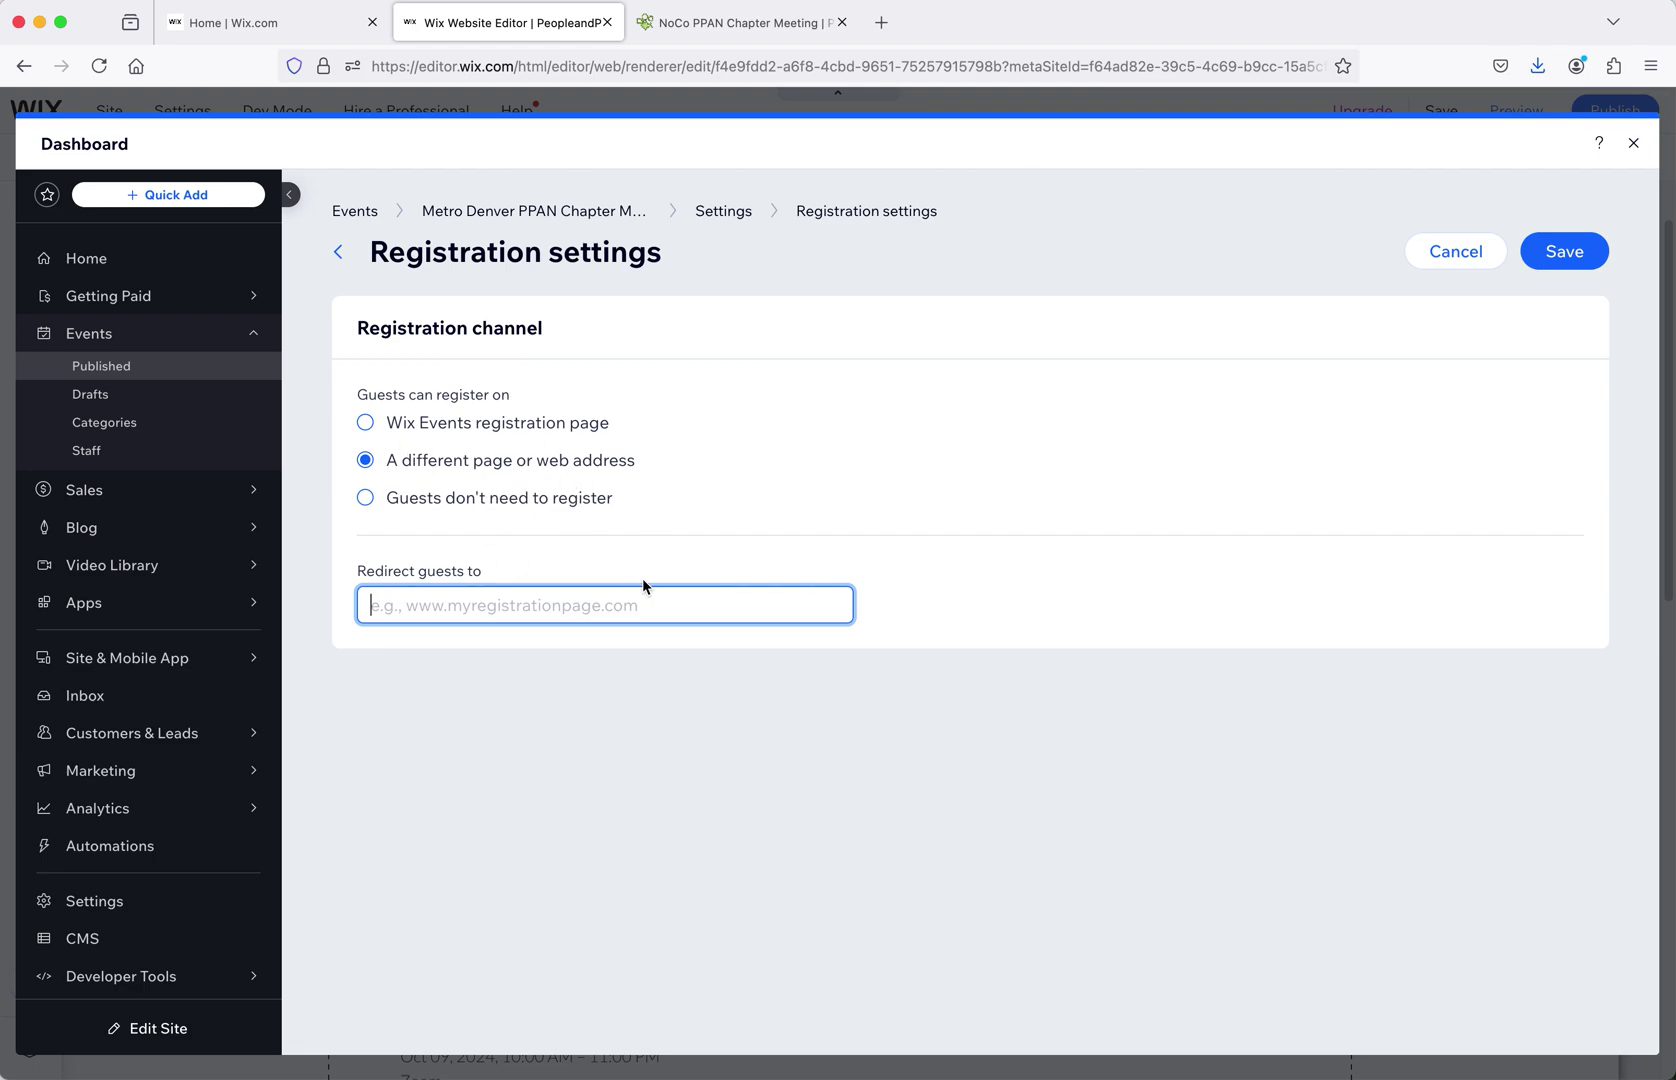
pyautogui.click(338, 251)
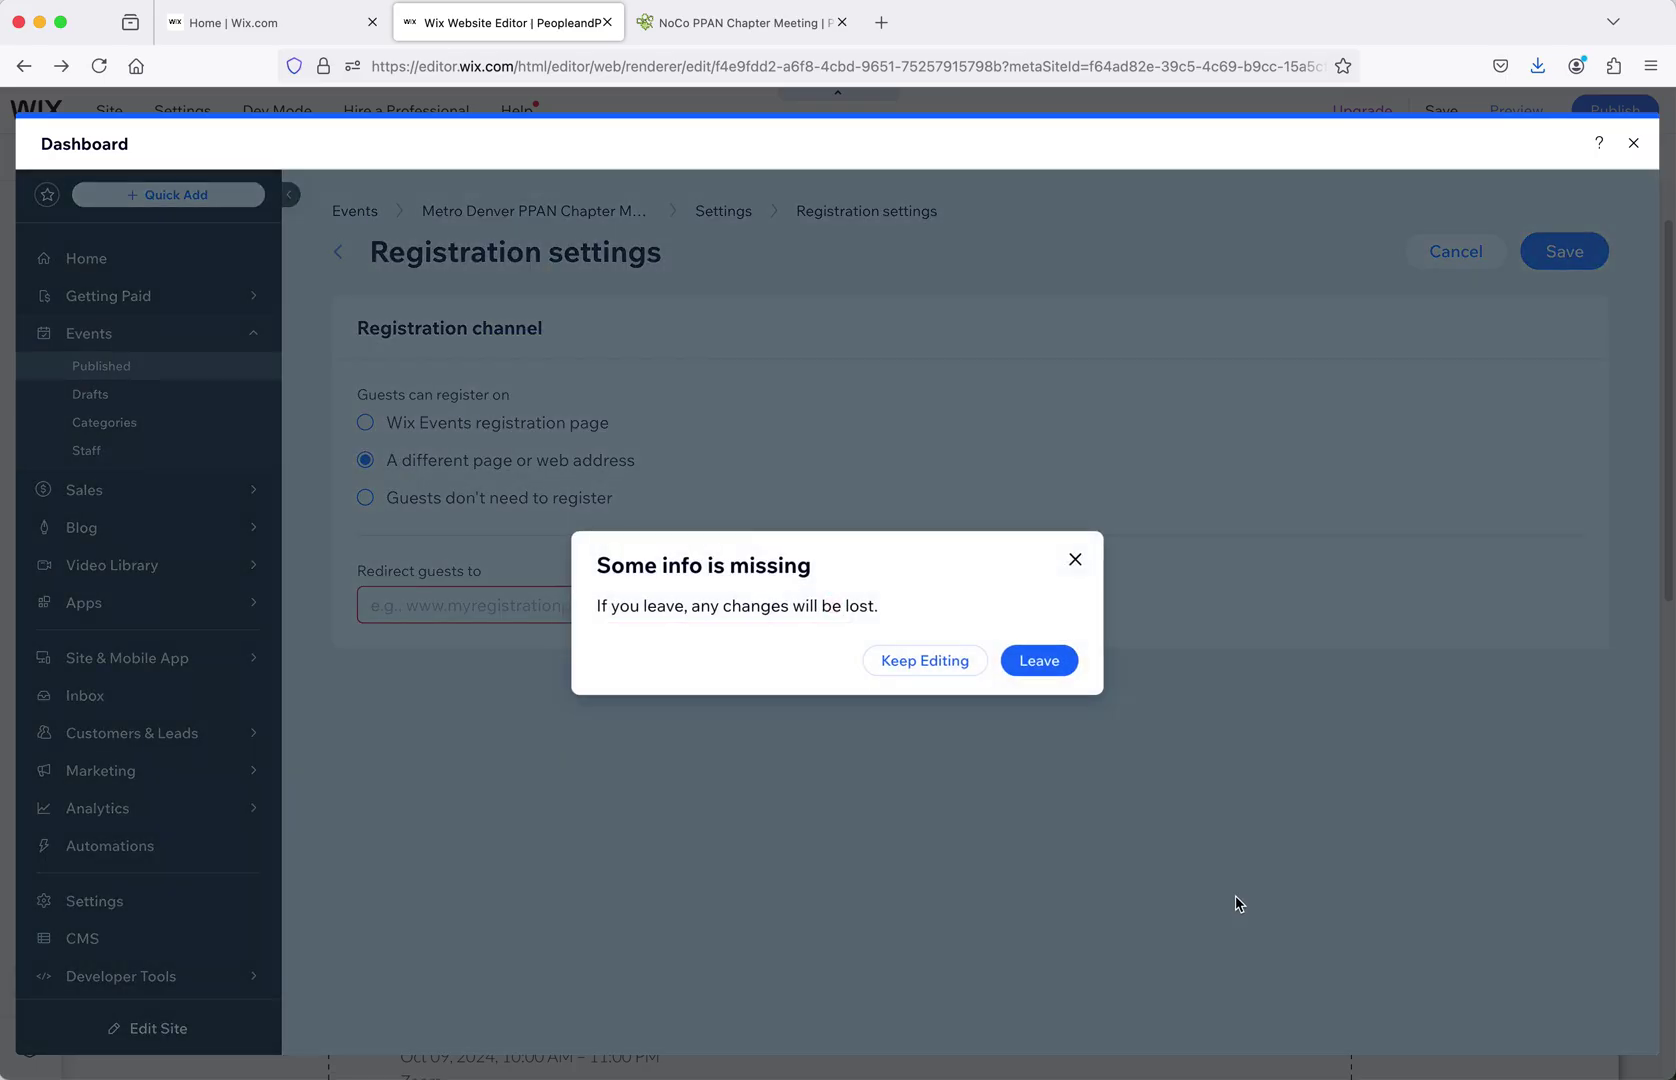
pyautogui.click(940, 667)
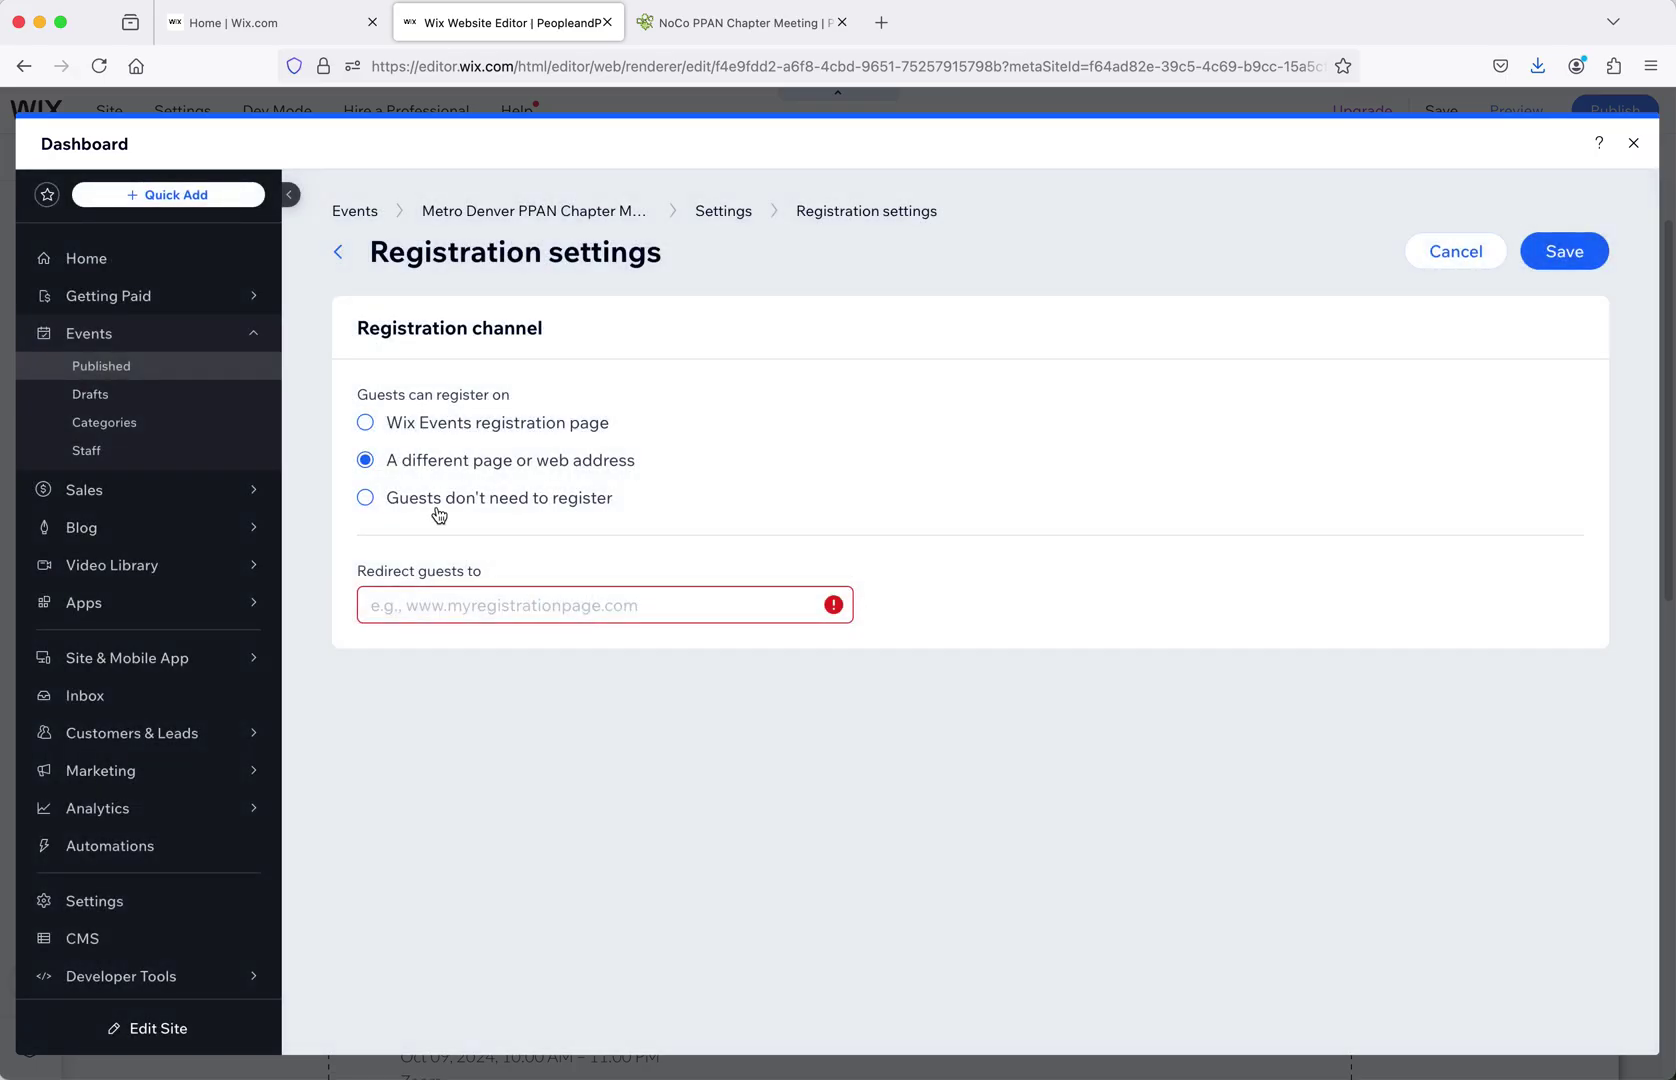
pyautogui.click(476, 499)
pyautogui.click(1568, 252)
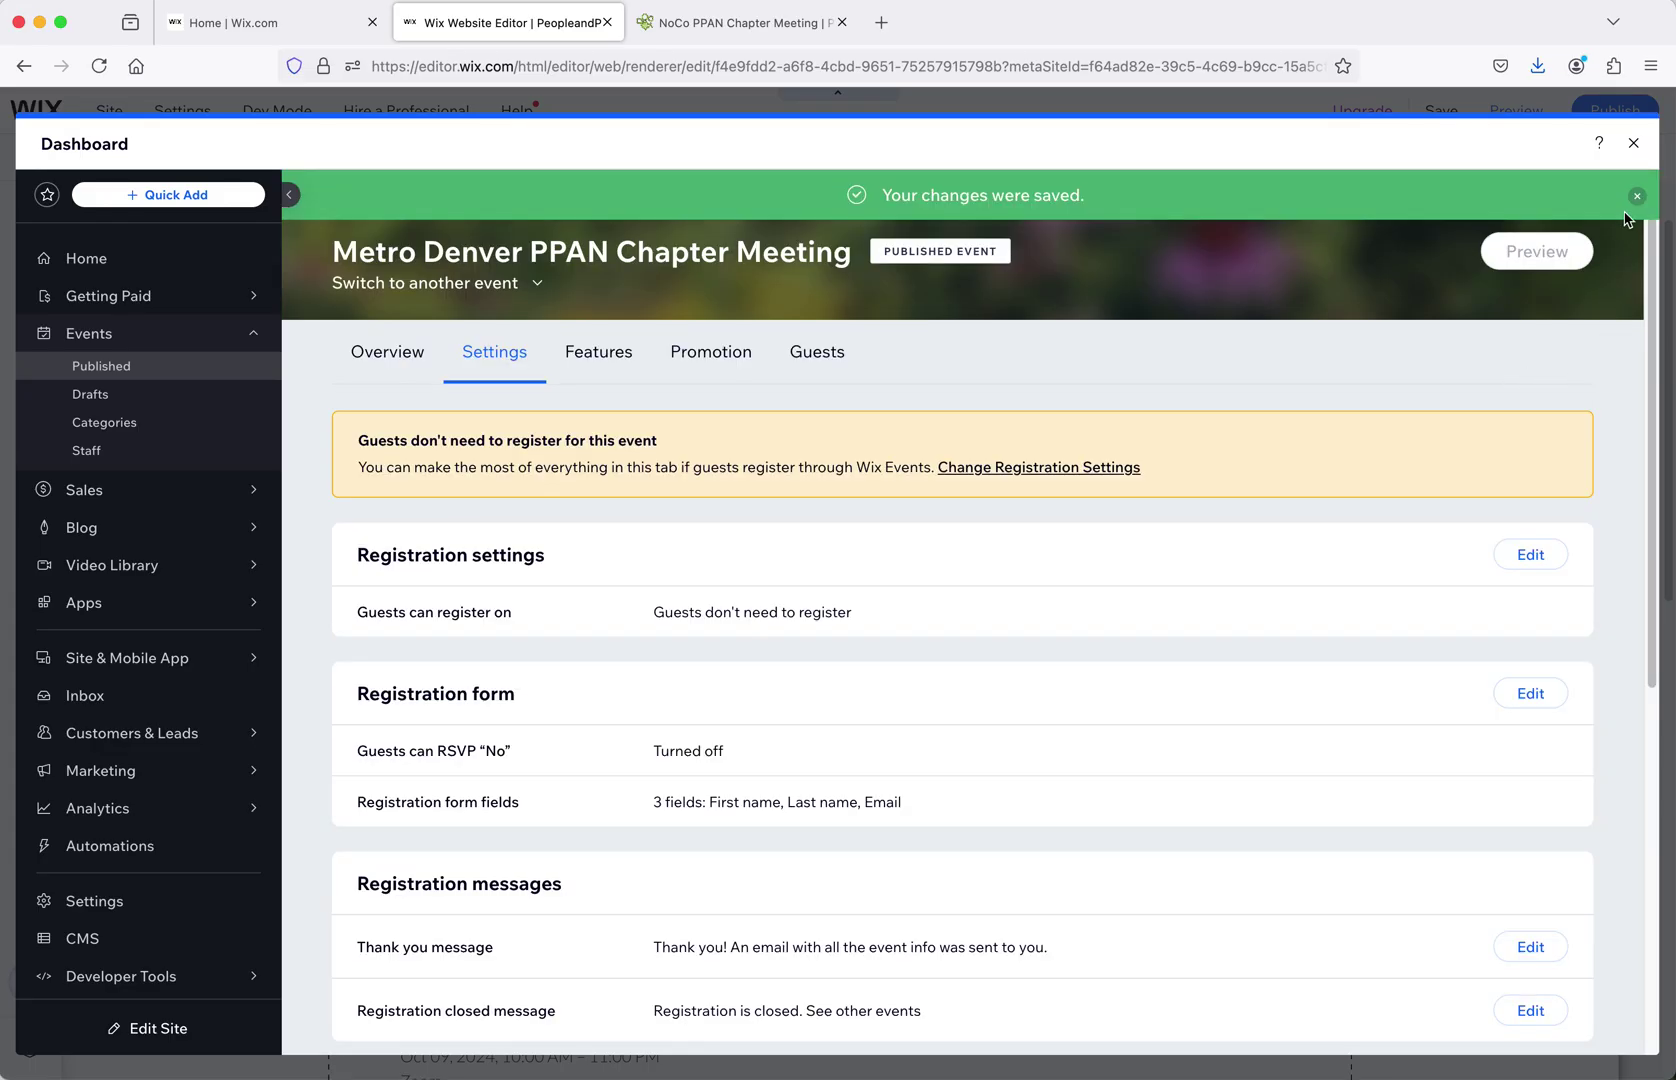
pyautogui.click(1633, 143)
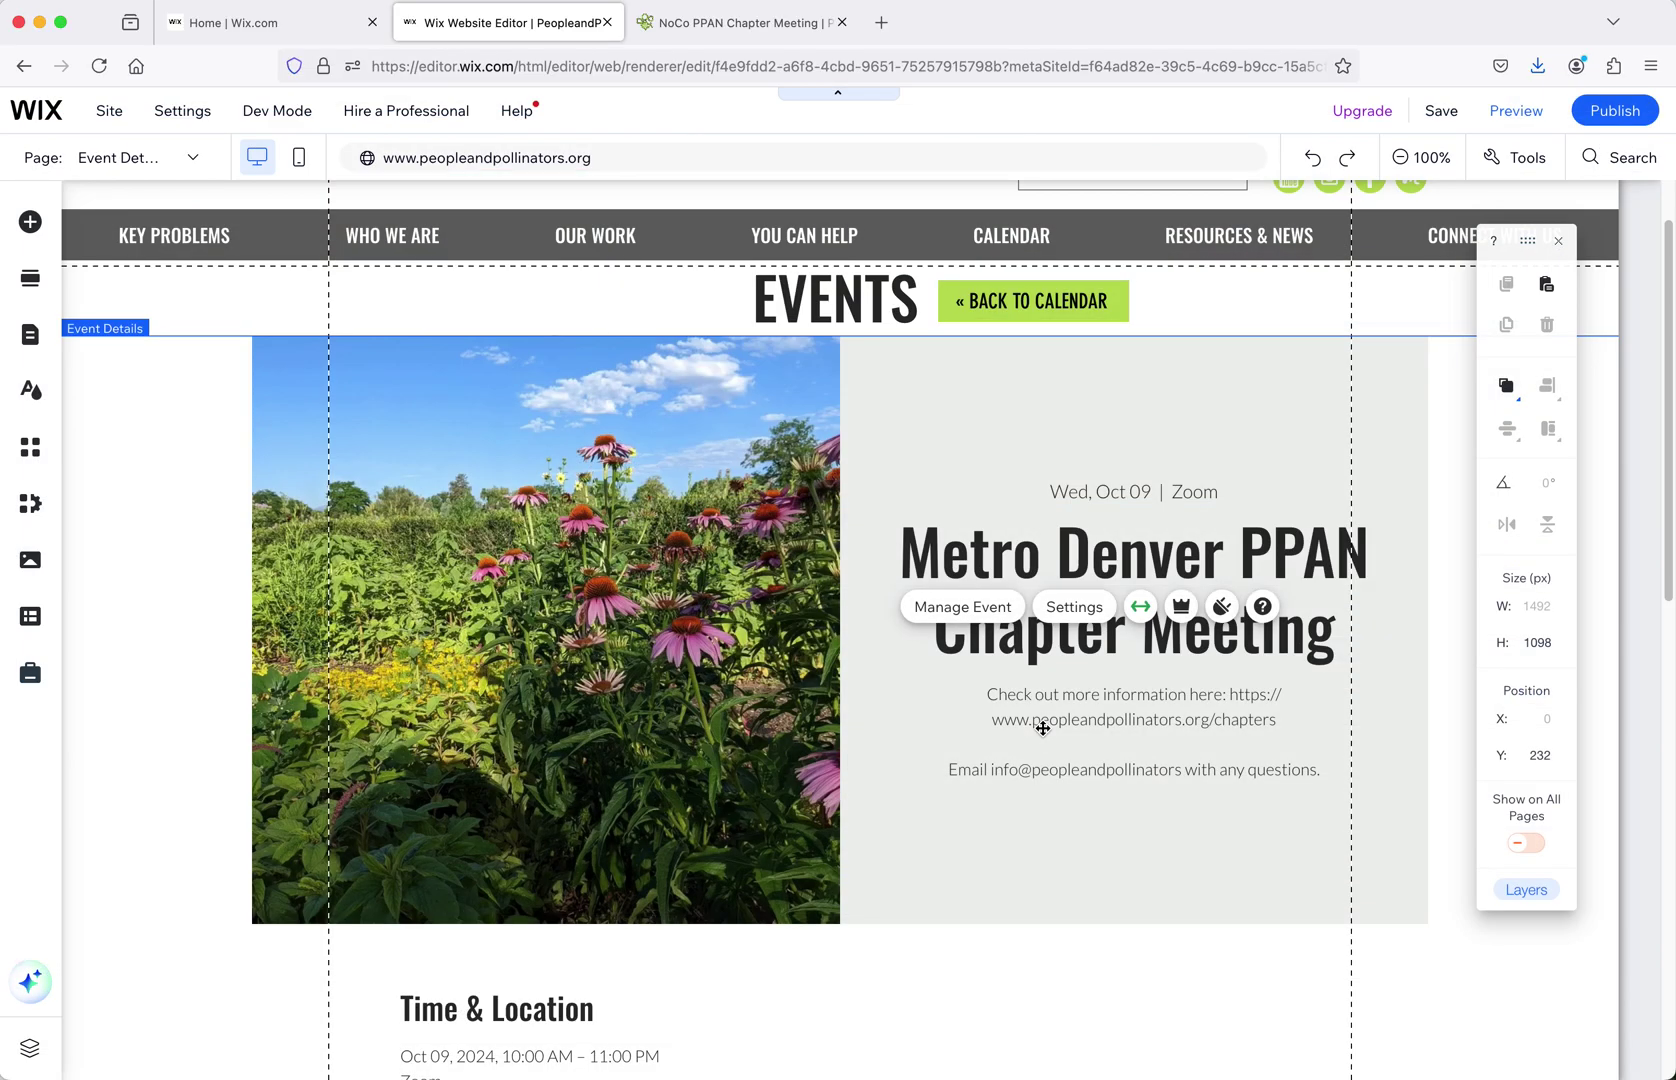
# - Switch the mobile editor to the Test Calendar Page from the site pages list
pyautogui.scroll(-5, 1051, 767)
pyautogui.scroll(6, 1051, 767)
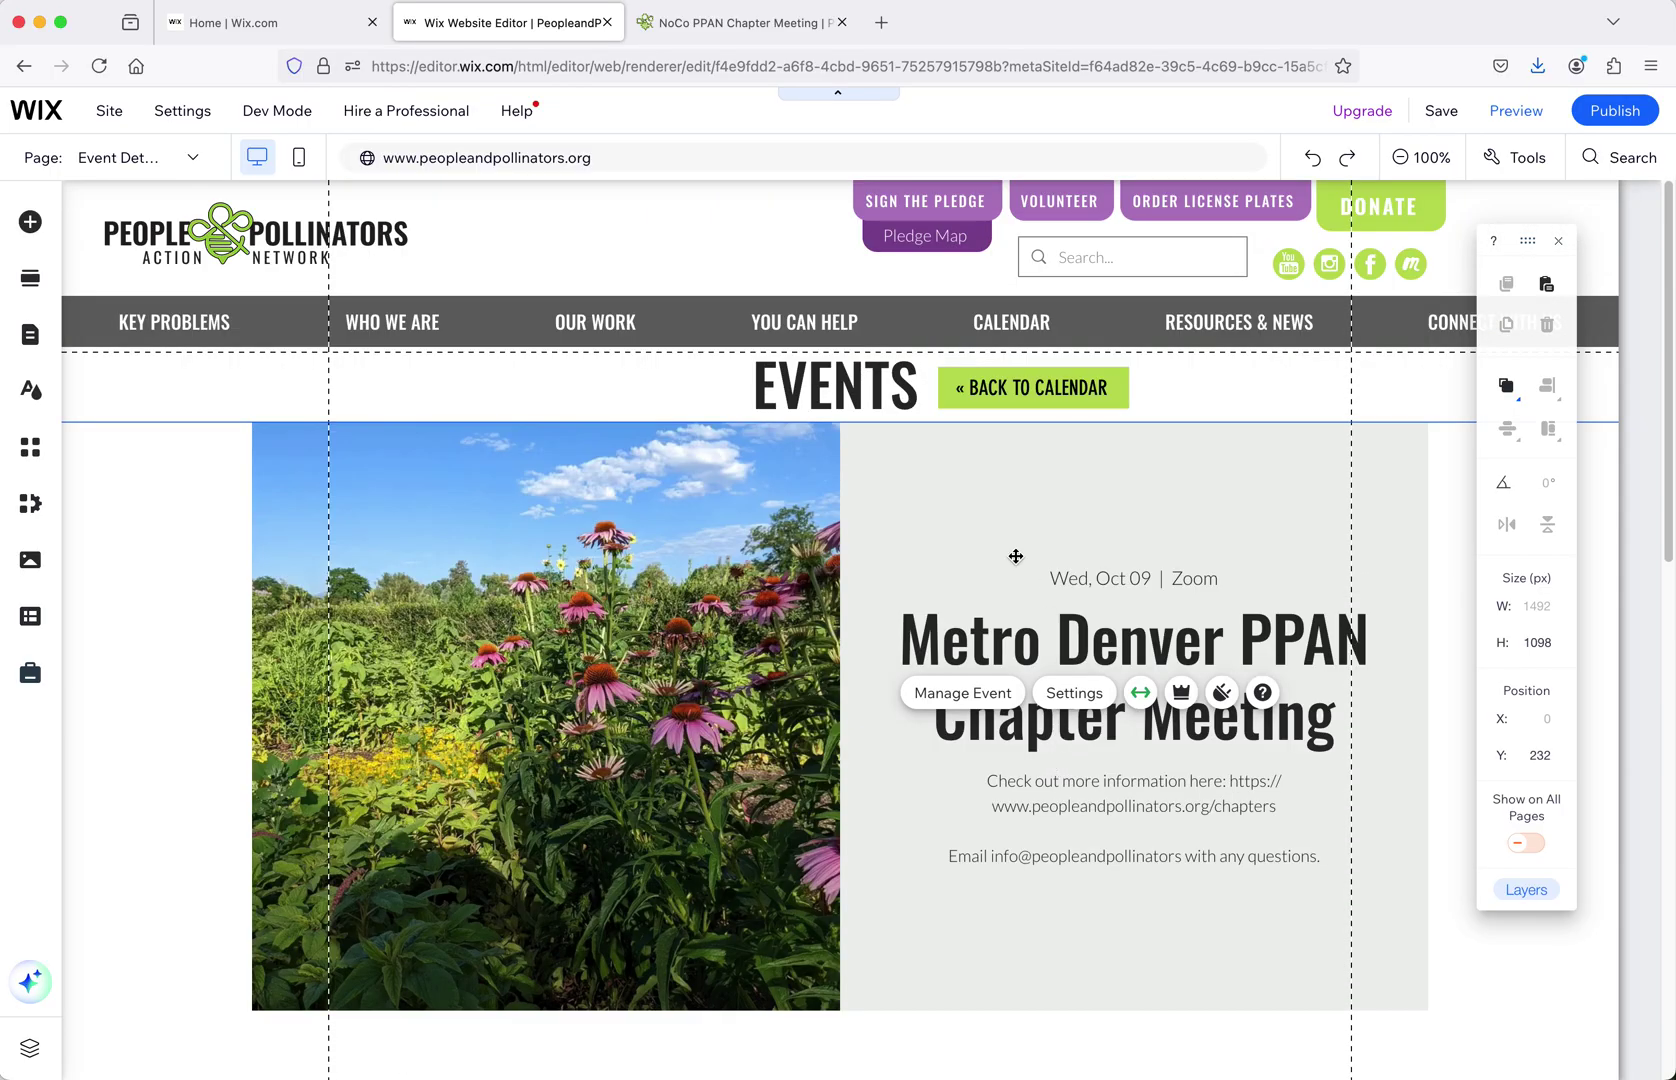
pyautogui.click(178, 157)
pyautogui.scroll(10, 175, 380)
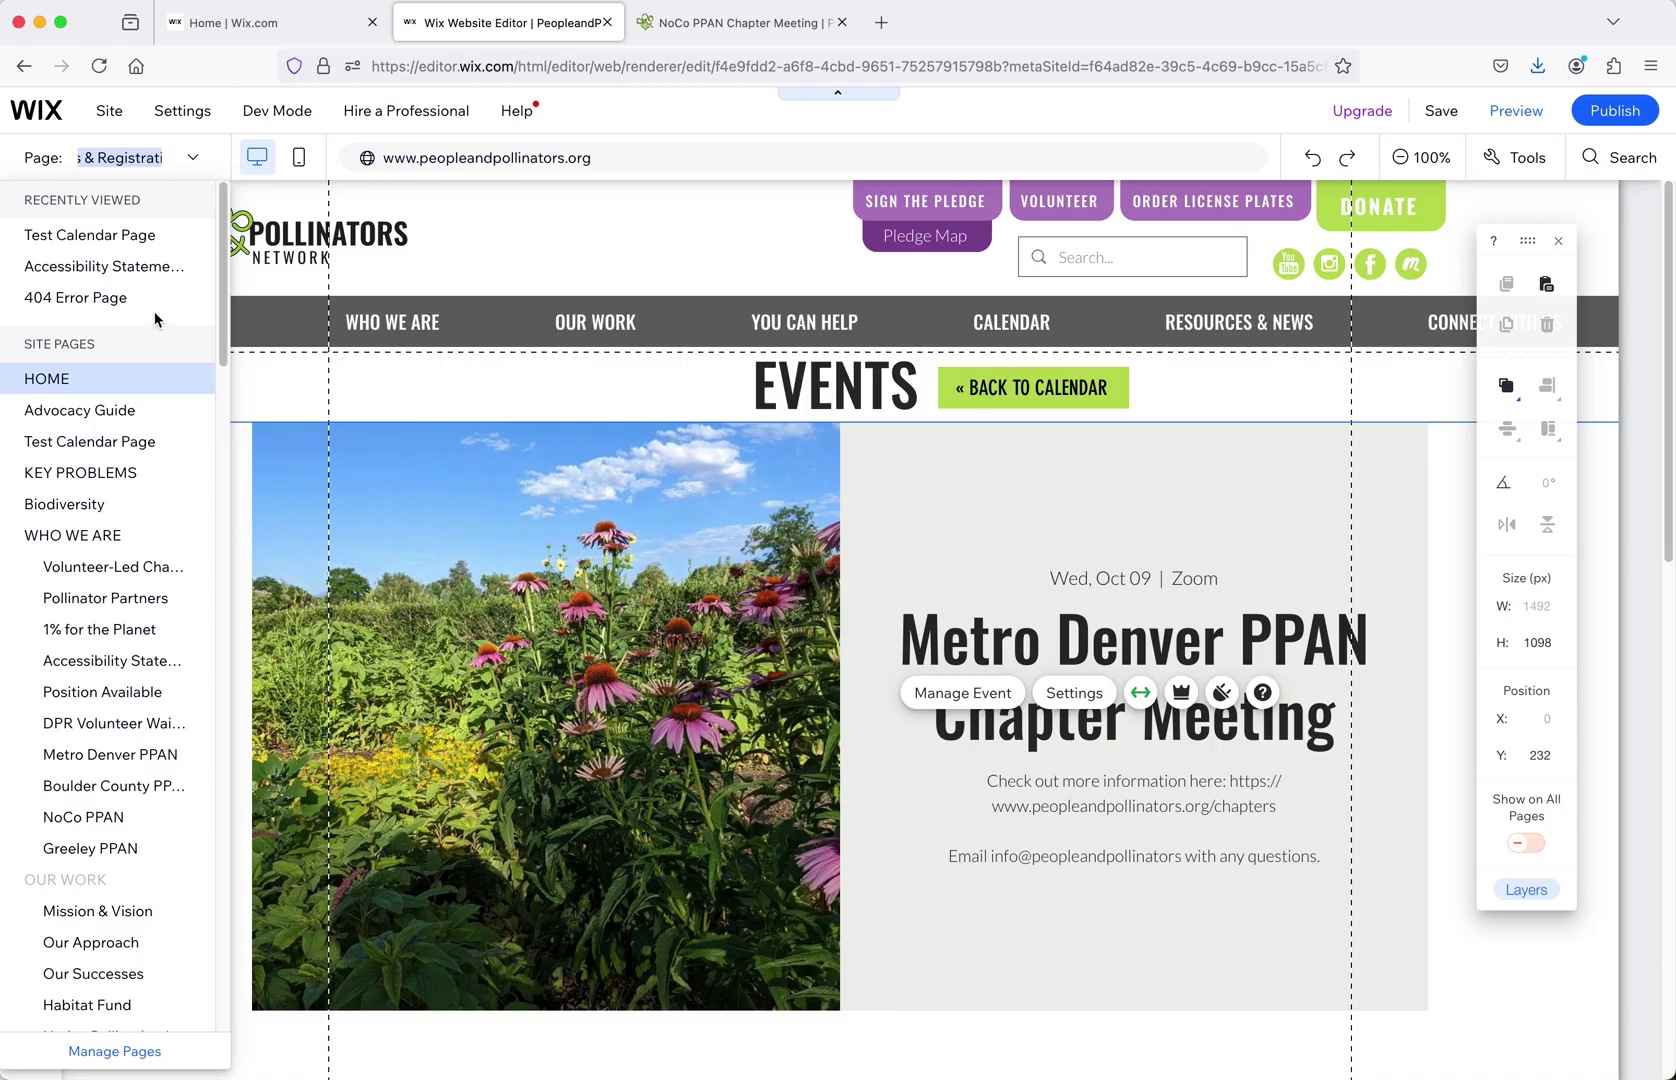
pyautogui.click(131, 236)
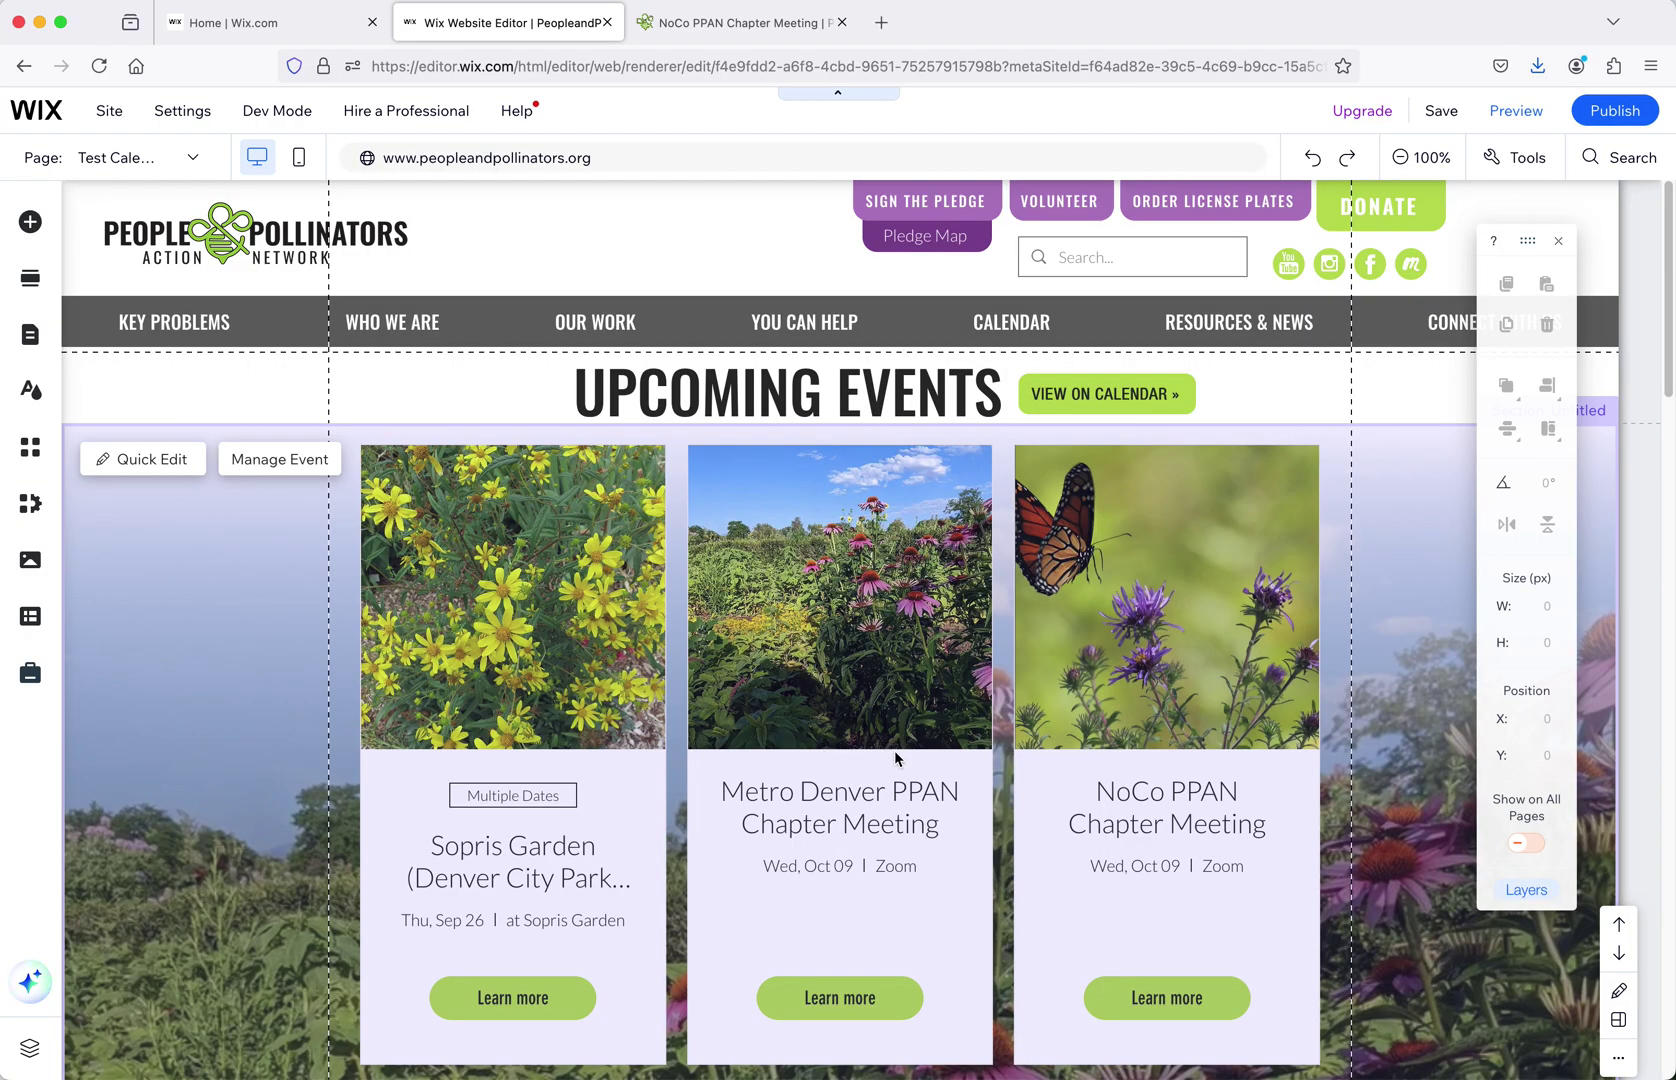
pyautogui.scroll(-3, 896, 760)
pyautogui.scroll(3, 896, 760)
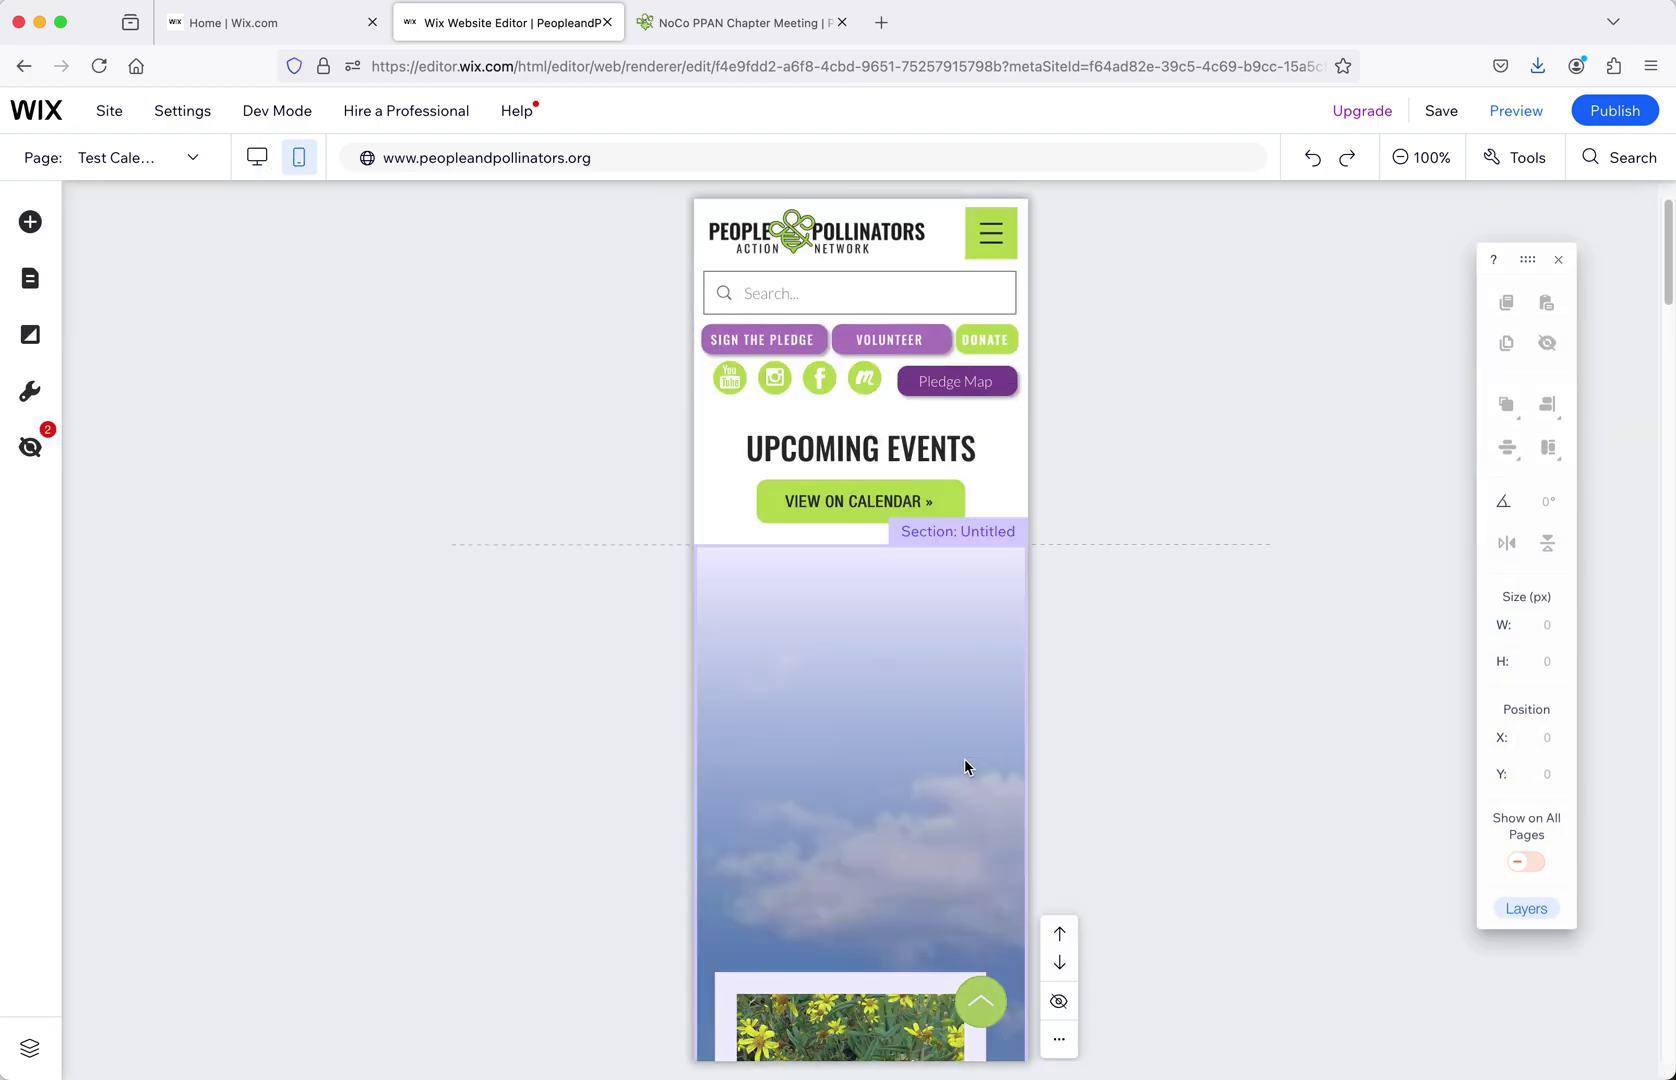
# - Close the gap above the event cards and set the Wix Events widget width to 320 px
pyautogui.click(894, 1020)
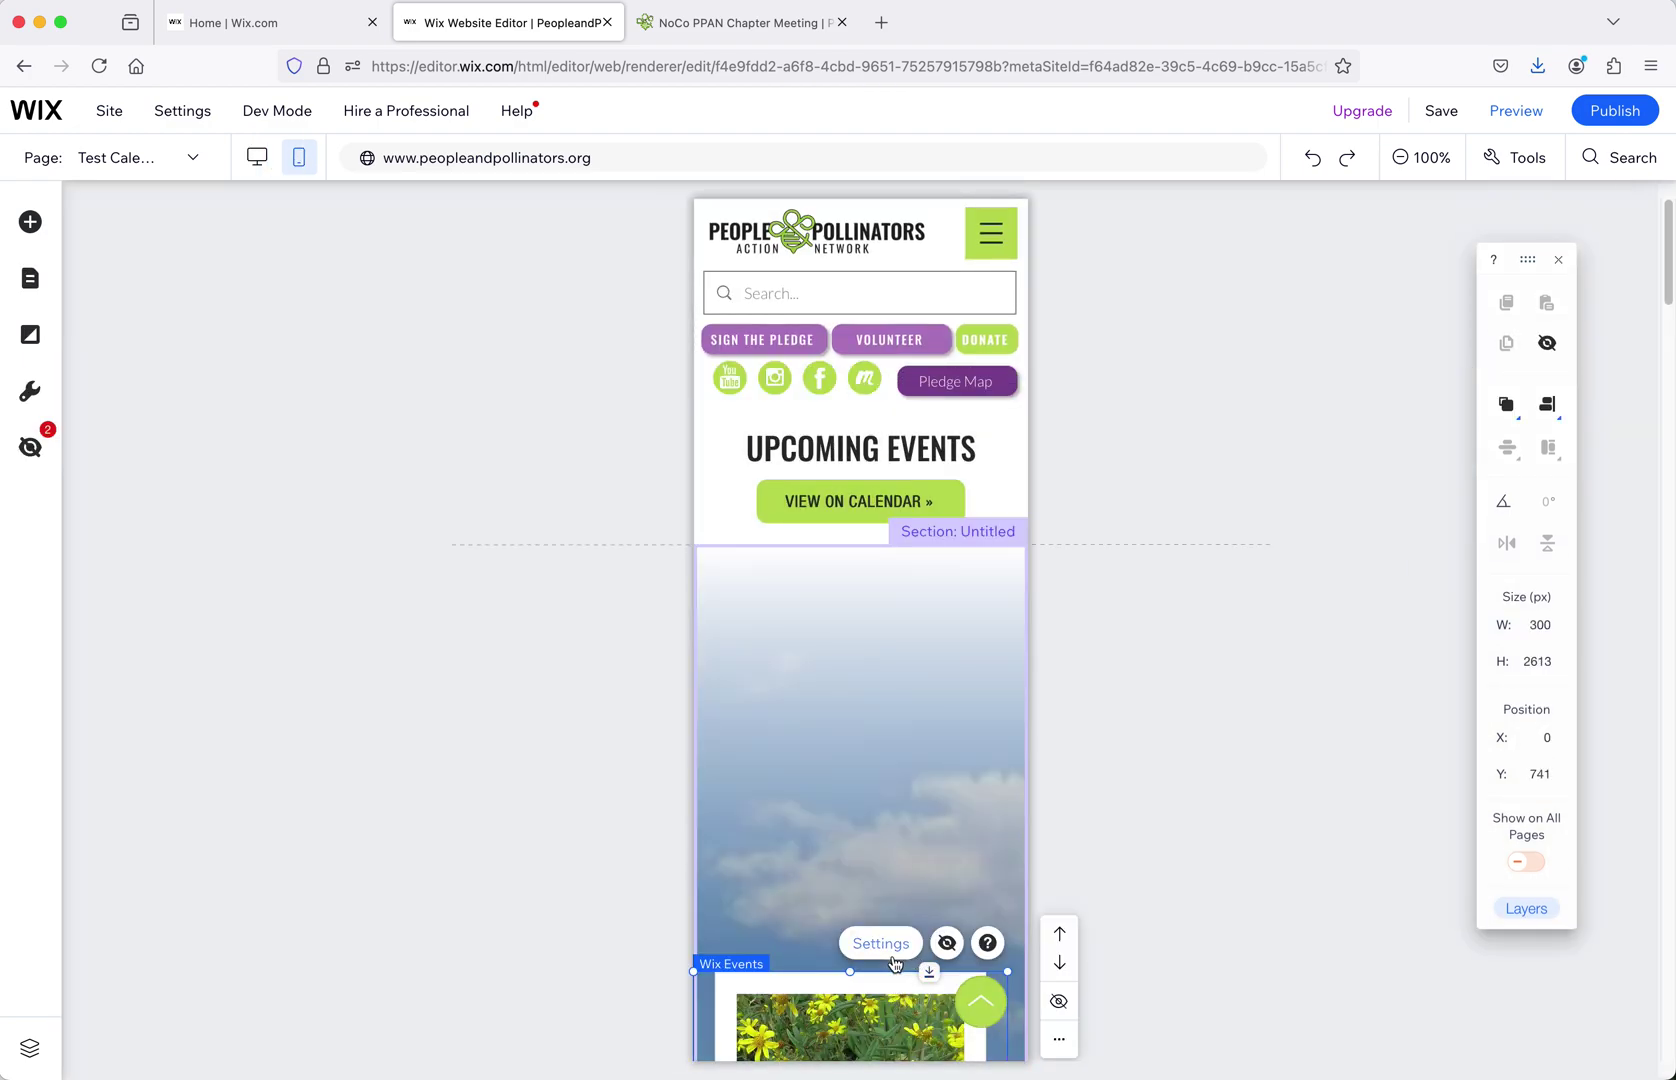
pyautogui.click(796, 947)
pyautogui.moveTo(872, 815); pyautogui.dragTo(932, 584)
pyautogui.click(882, 665)
pyautogui.scroll(-10, 966, 768)
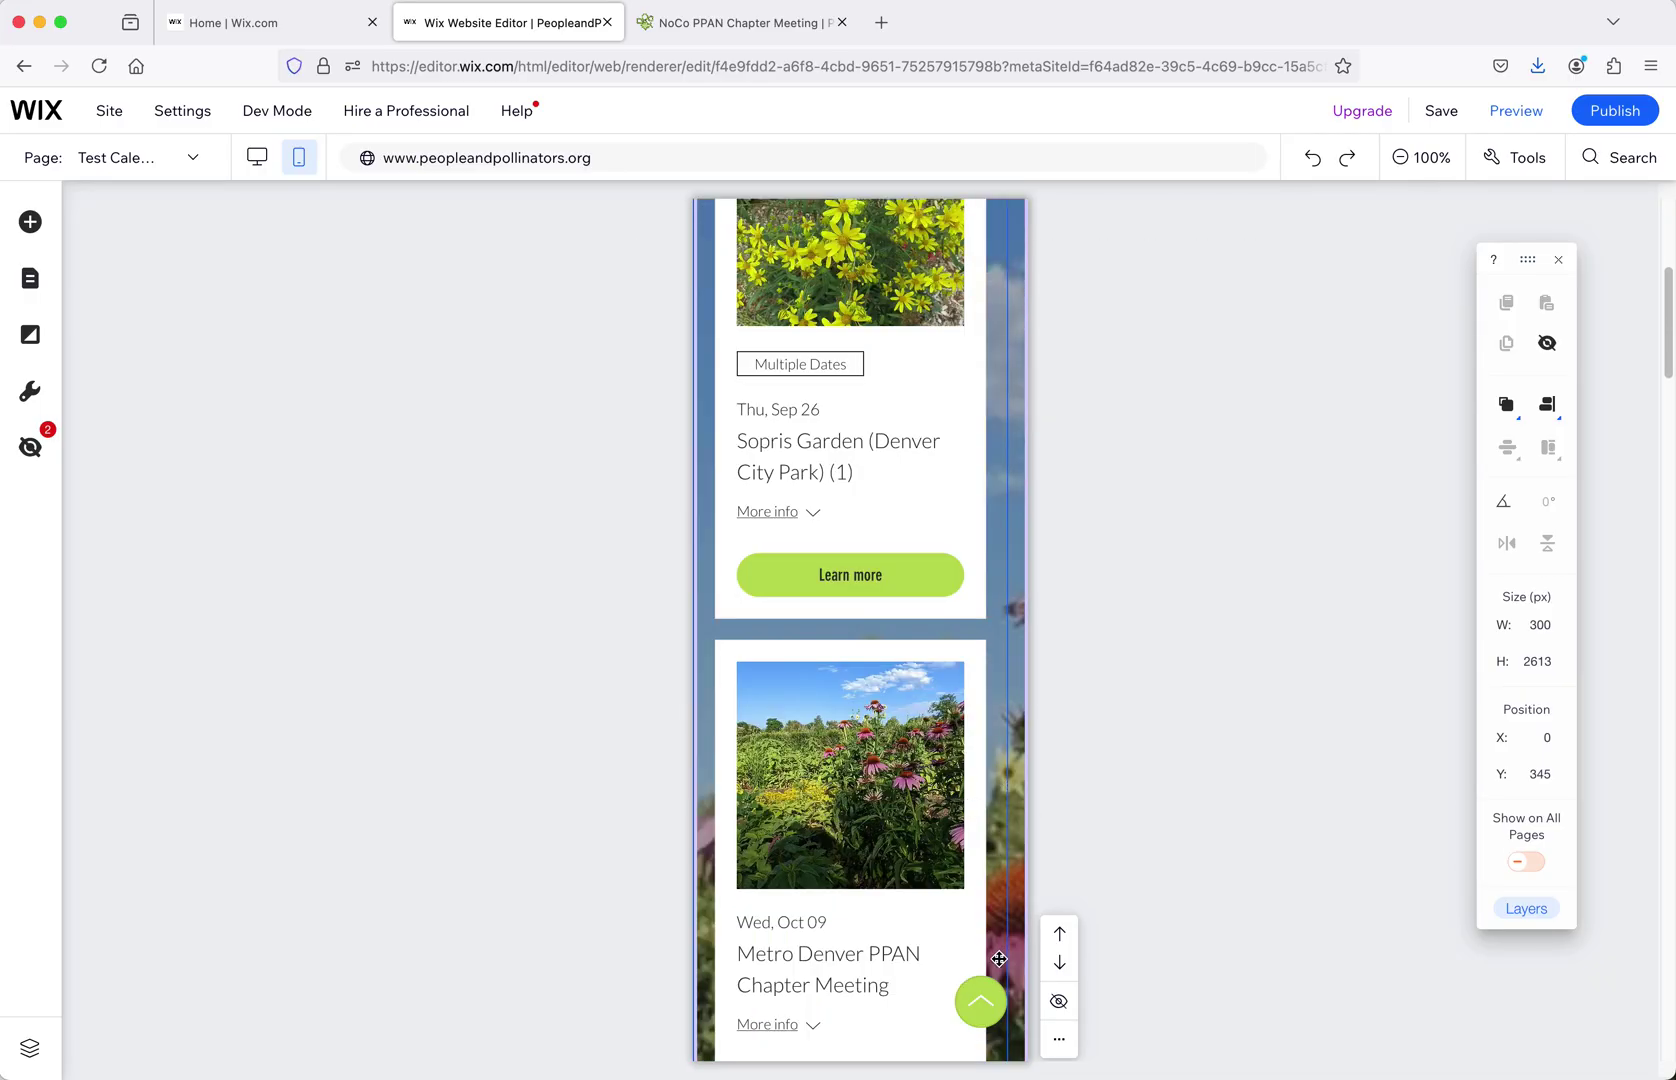
pyautogui.scroll(-7, 998, 940)
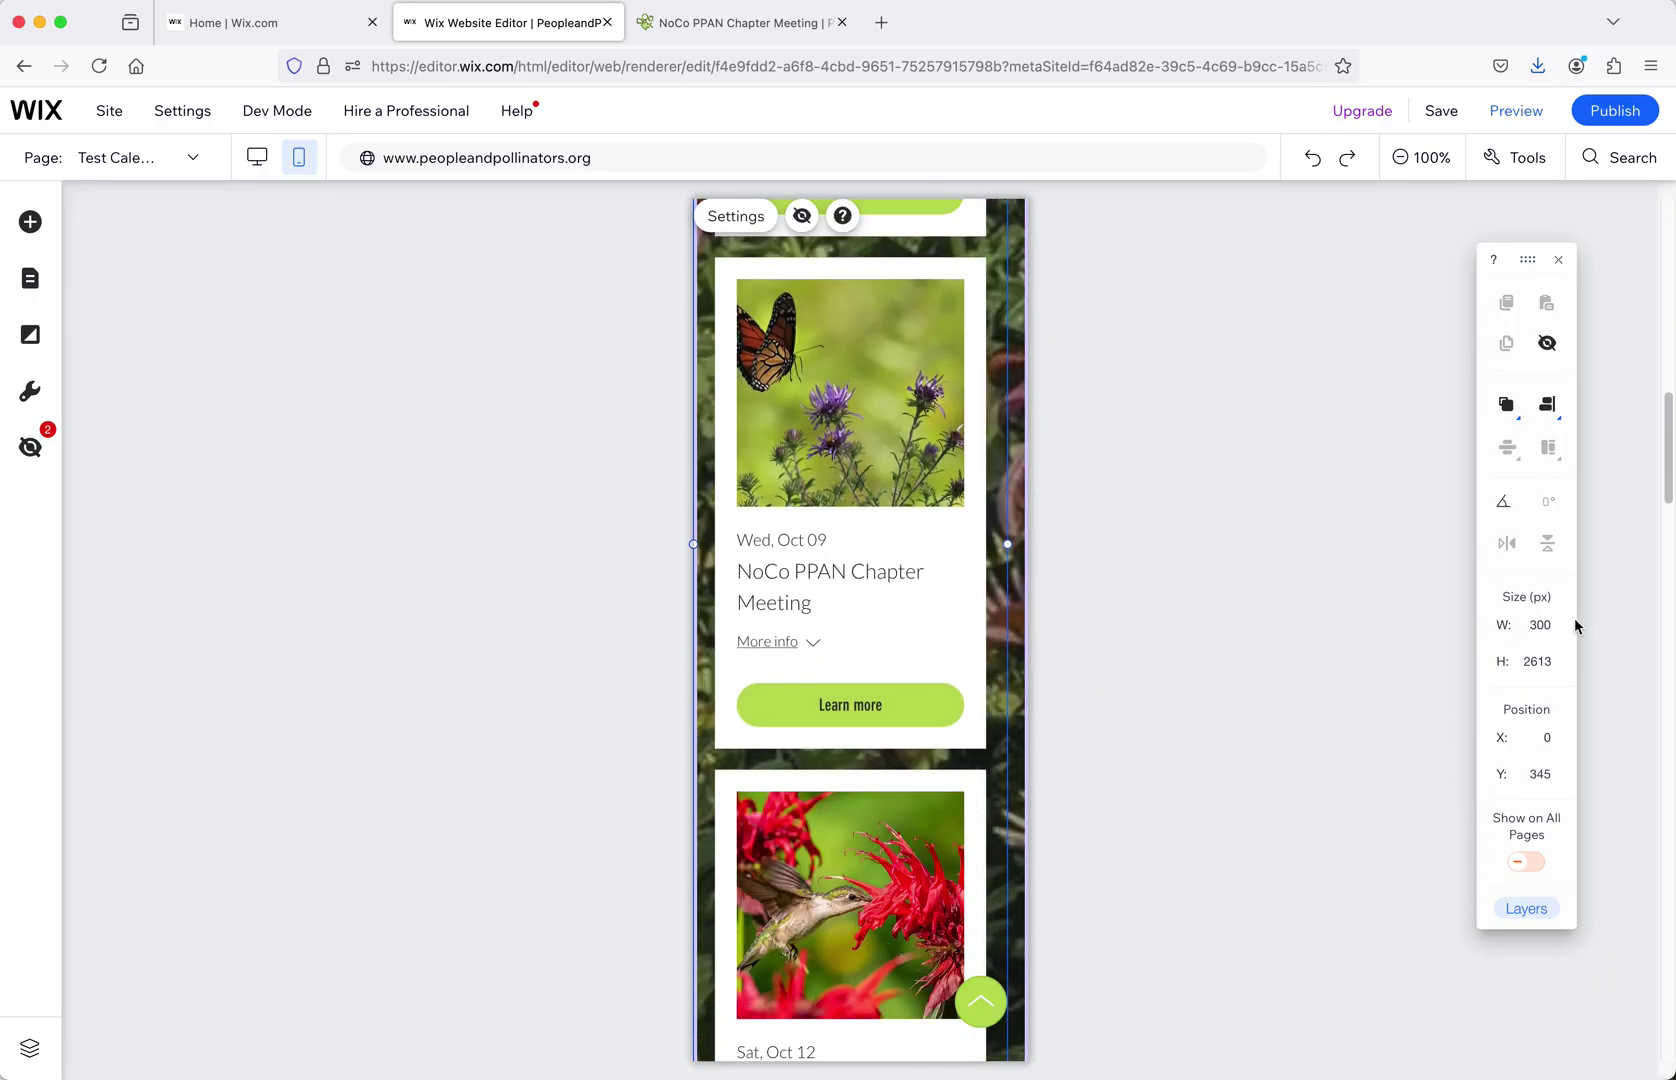
pyautogui.click(1543, 625)
pyautogui.write('320')
pyautogui.press('Return')
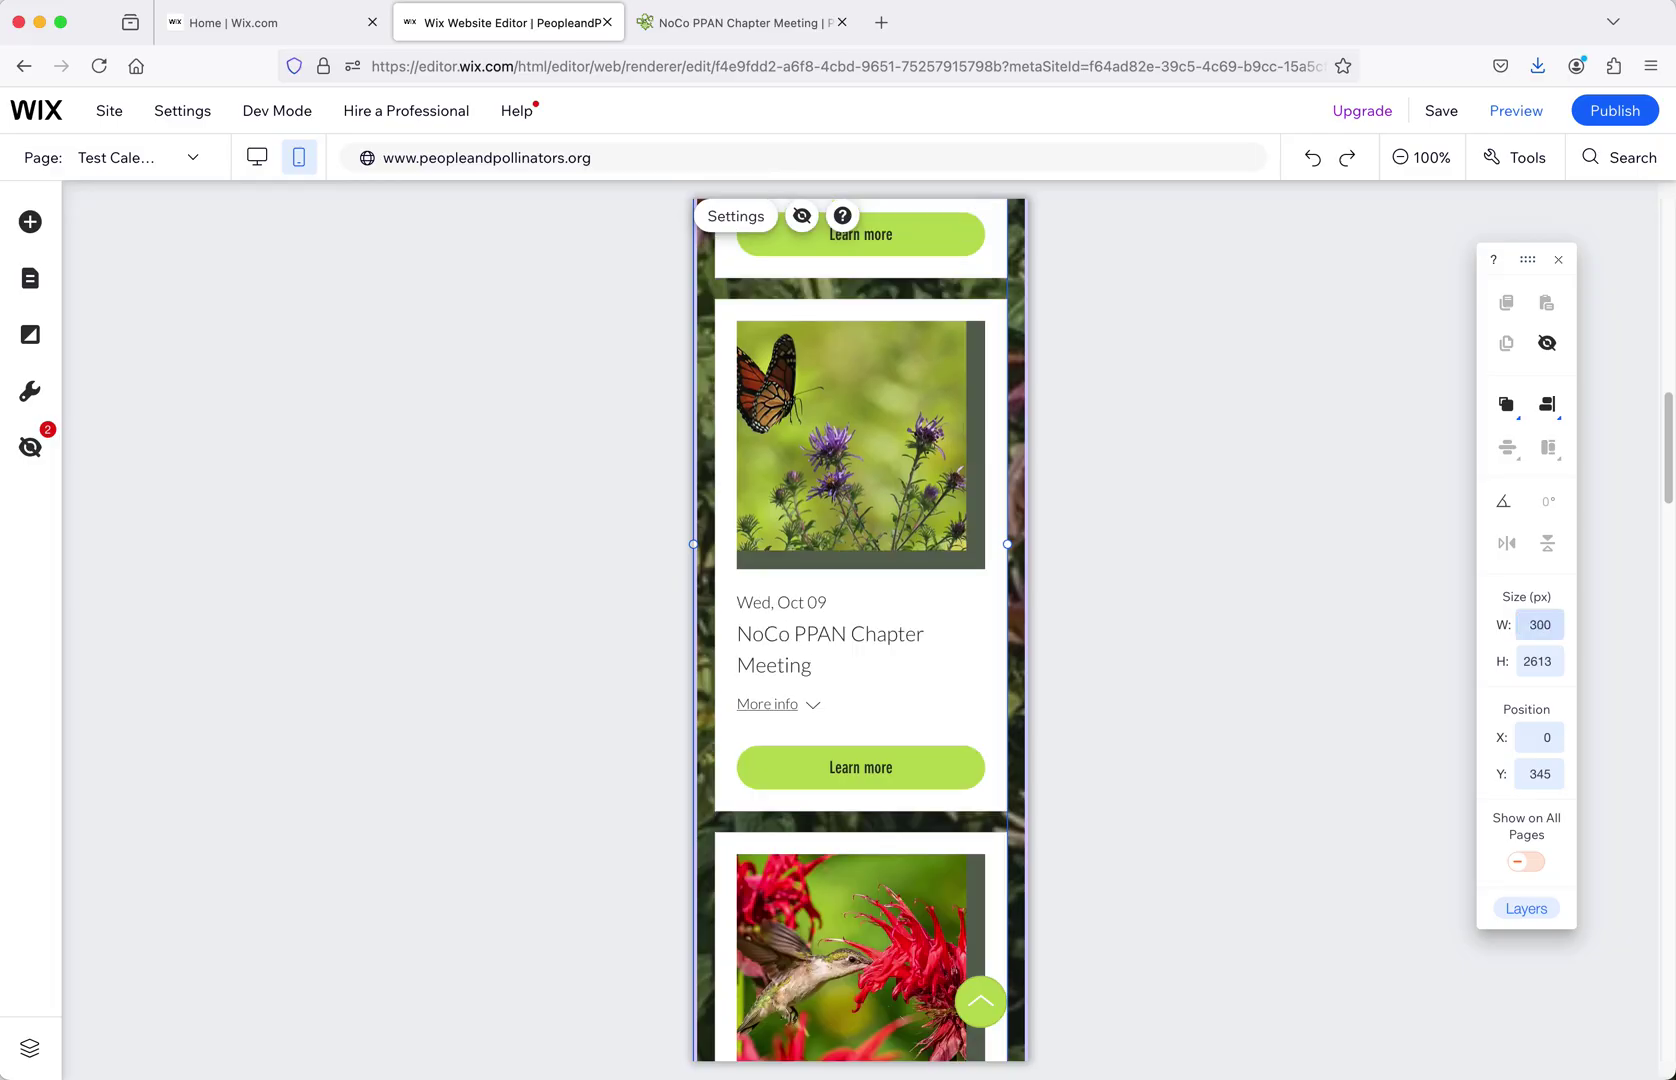
# - Move the September 2024 event calendar up and shorten the flower image section above the footer
pyautogui.scroll(-10, 894, 666)
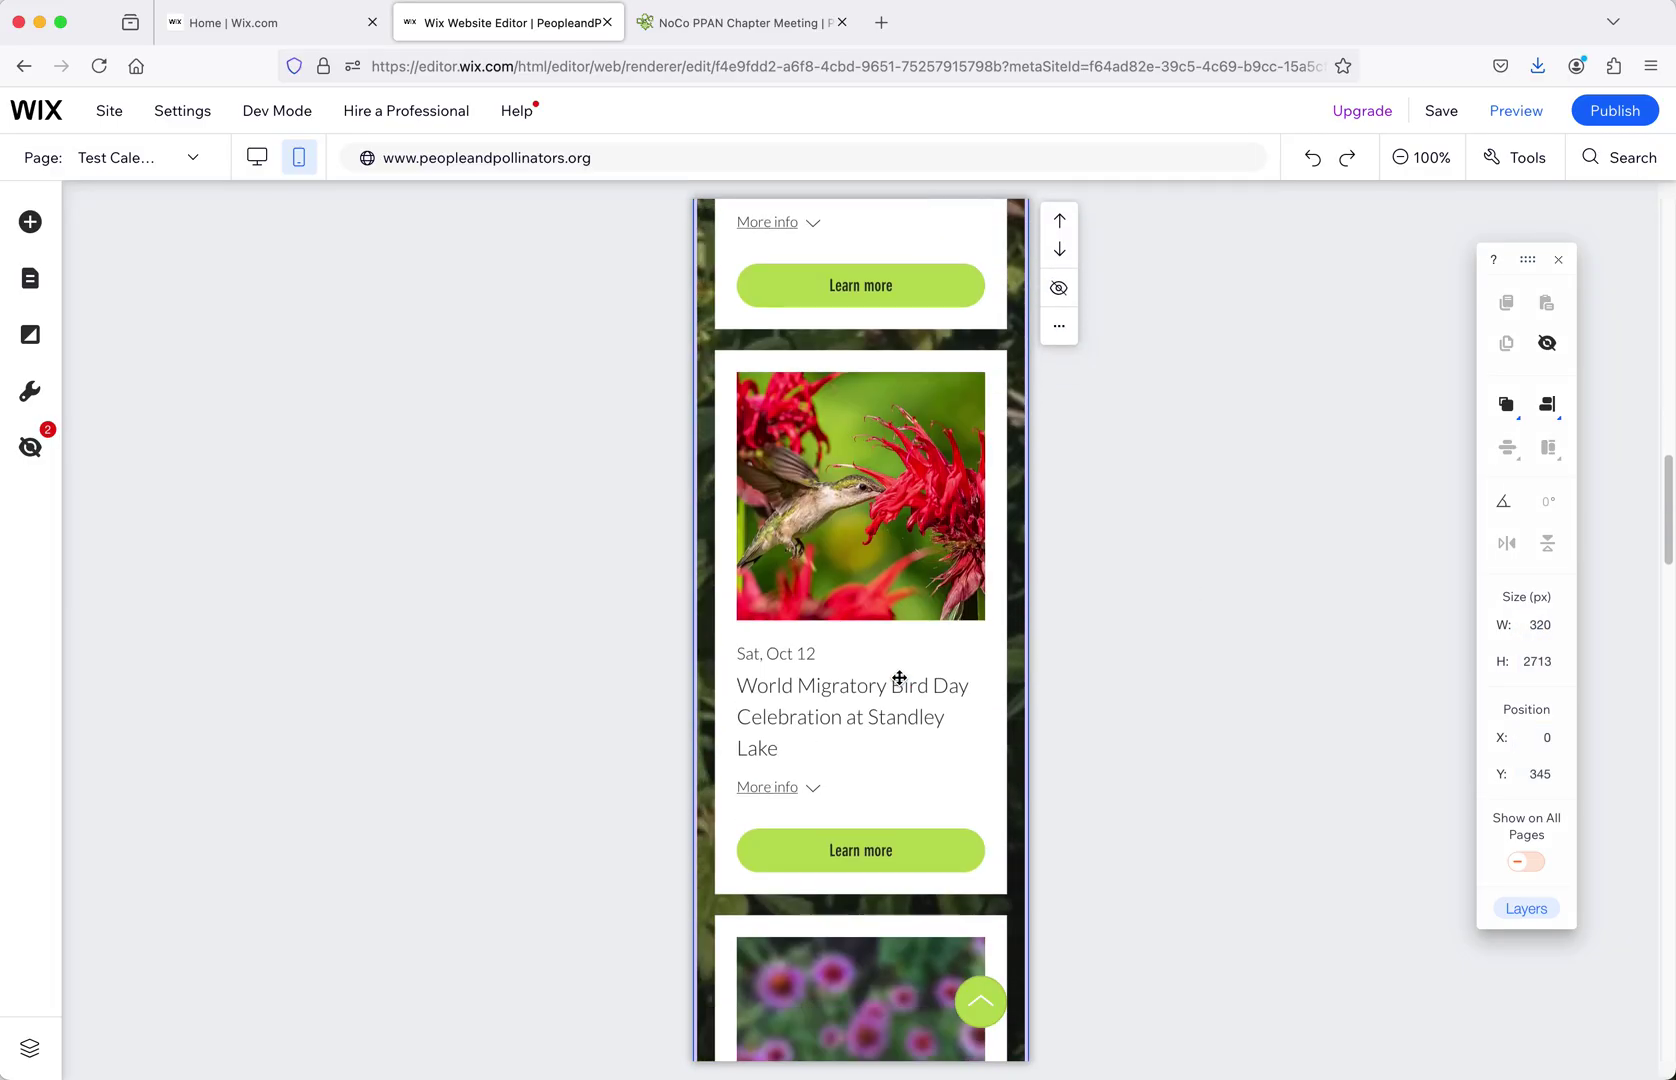
pyautogui.scroll(-7, 900, 679)
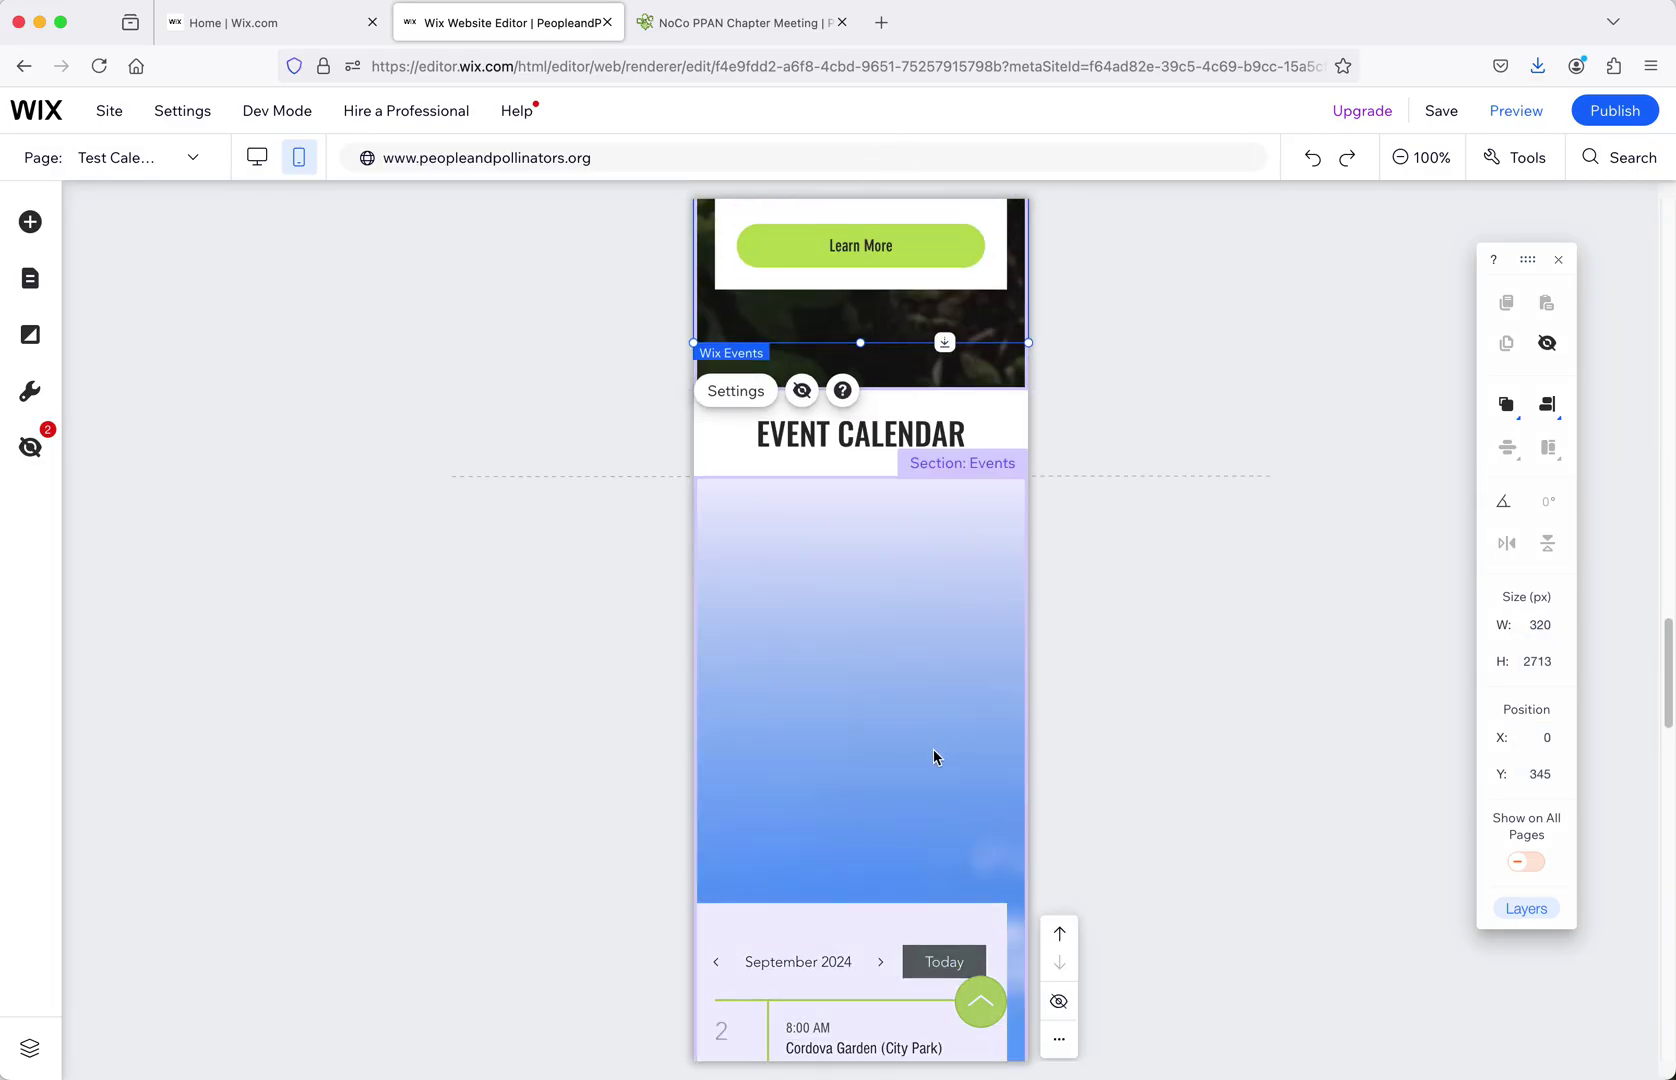
pyautogui.click(860, 876)
pyautogui.moveTo(860, 876); pyautogui.dragTo(868, 456)
pyautogui.scroll(-5, 909, 782)
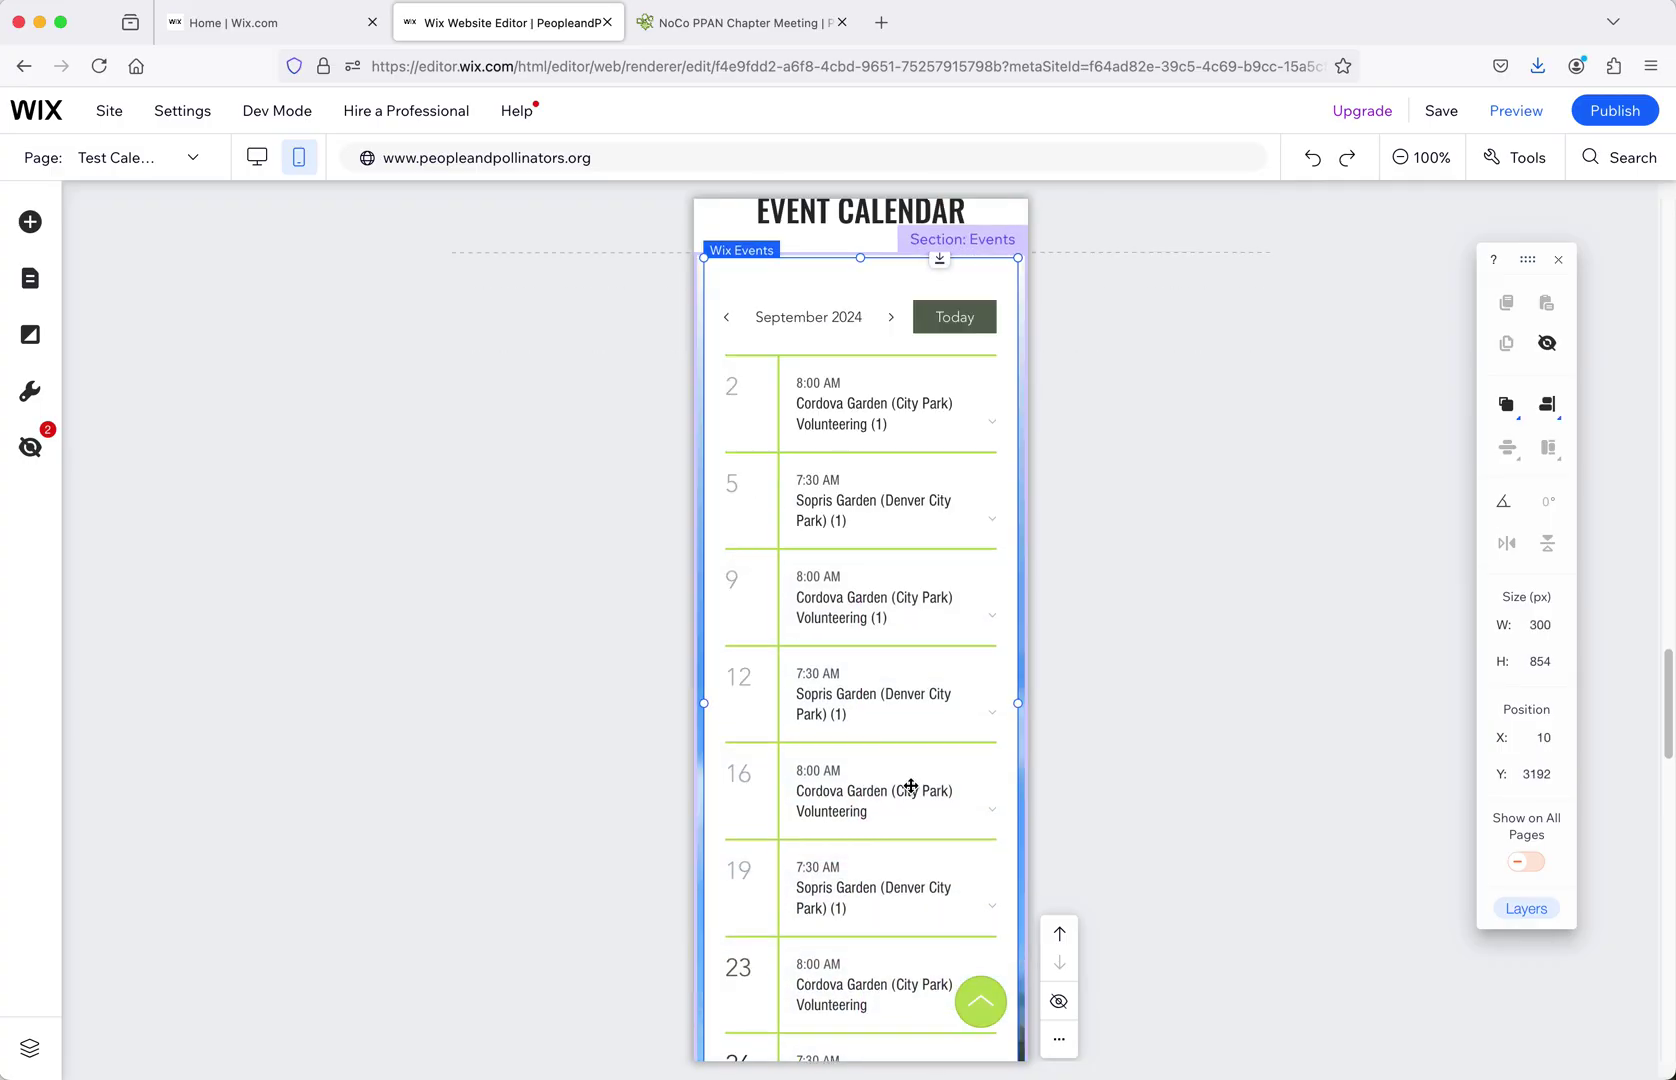
pyautogui.scroll(-10, 905, 800)
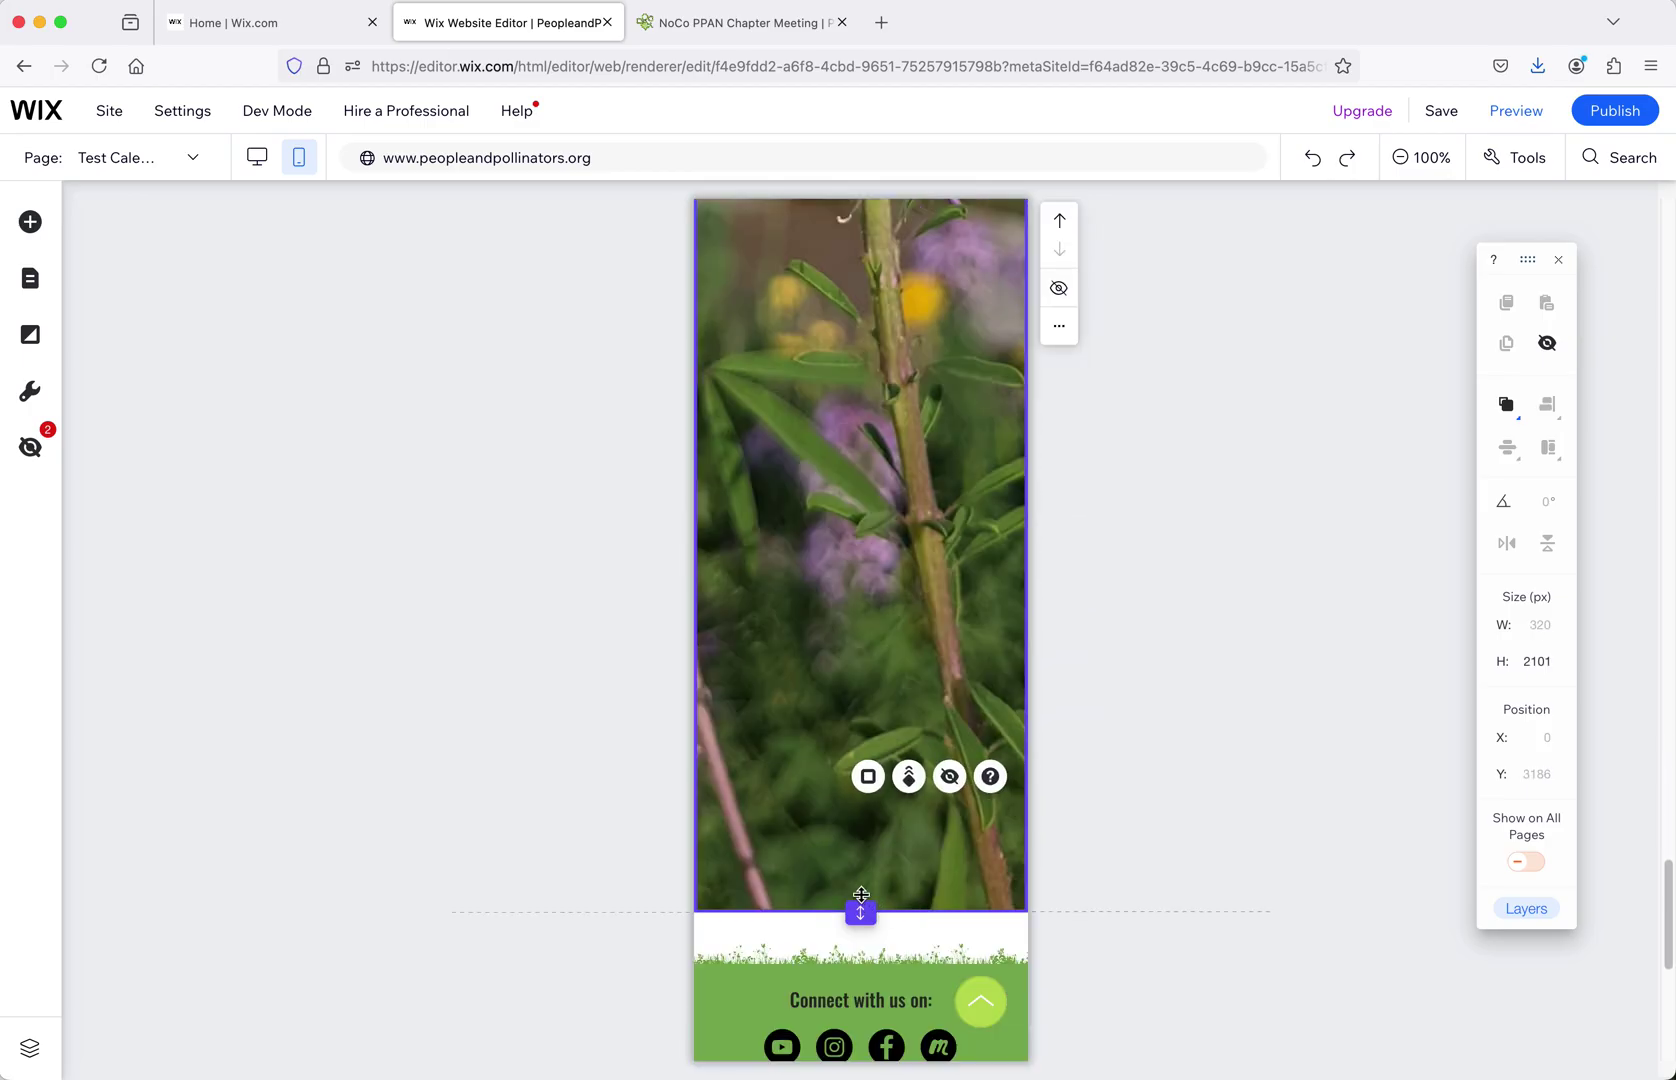
pyautogui.click(862, 922)
pyautogui.scroll(-5, 860, 268)
pyautogui.scroll(5, 907, 429)
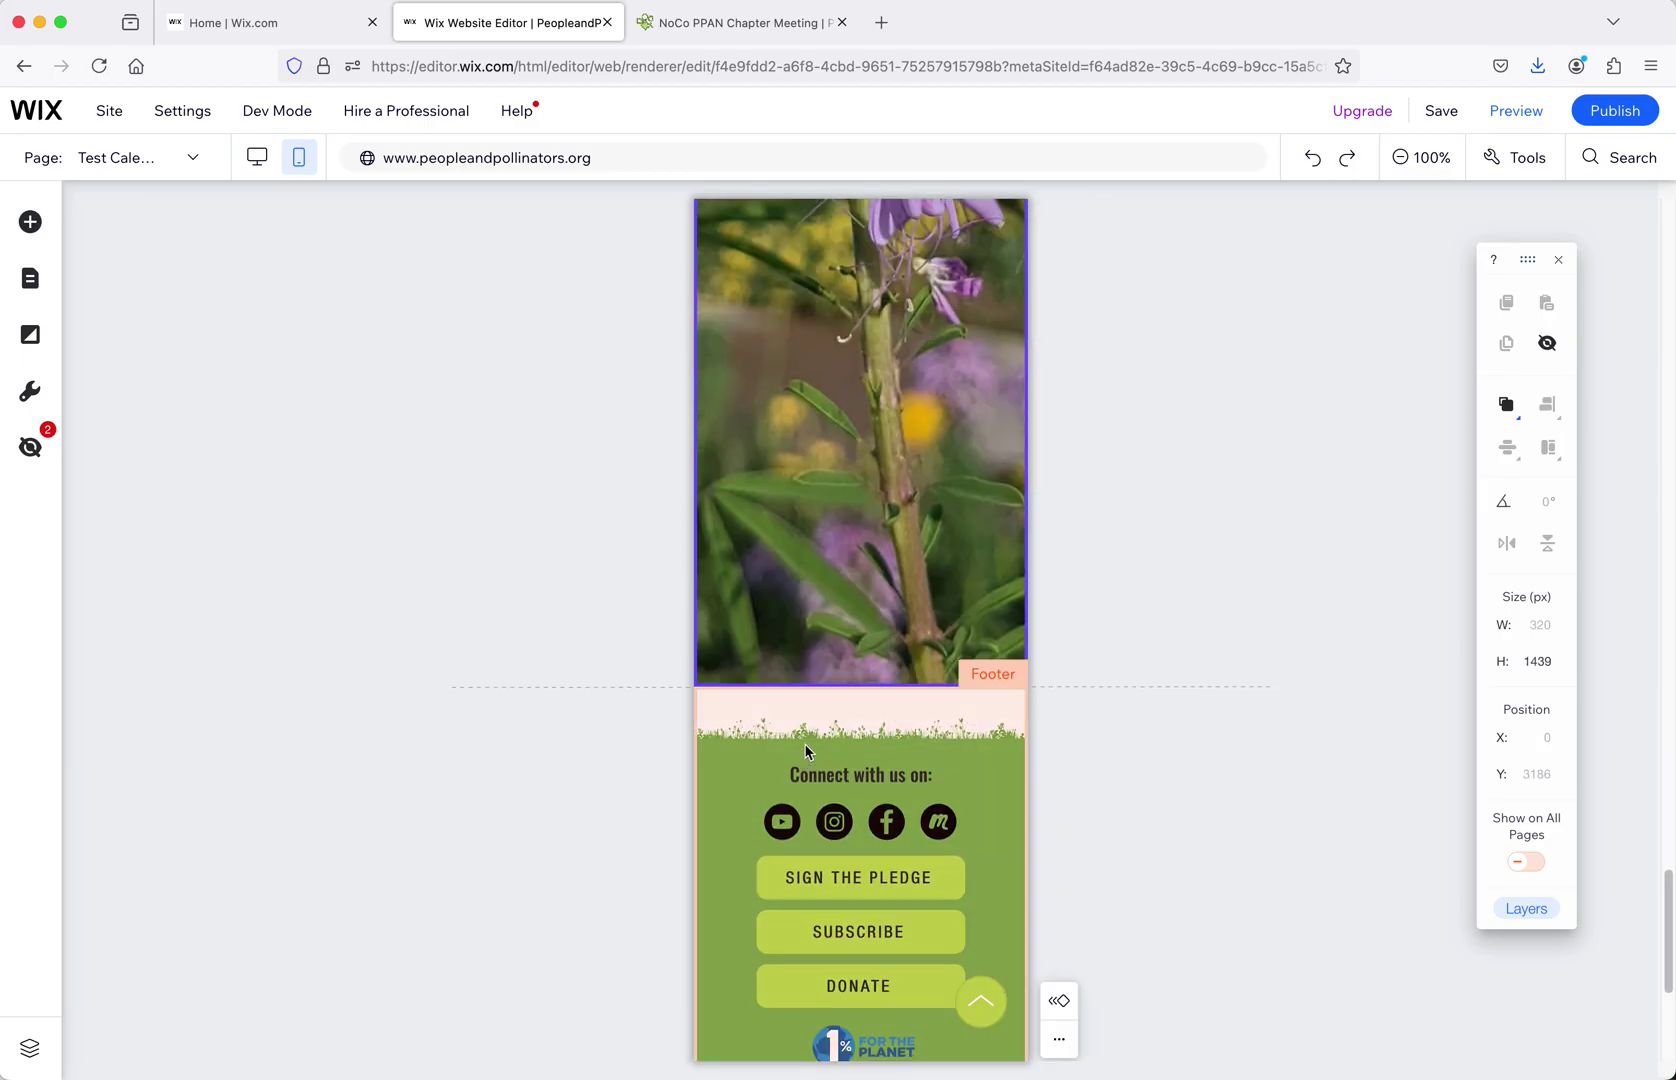
pyautogui.moveTo(859, 680); pyautogui.dragTo(869, 234)
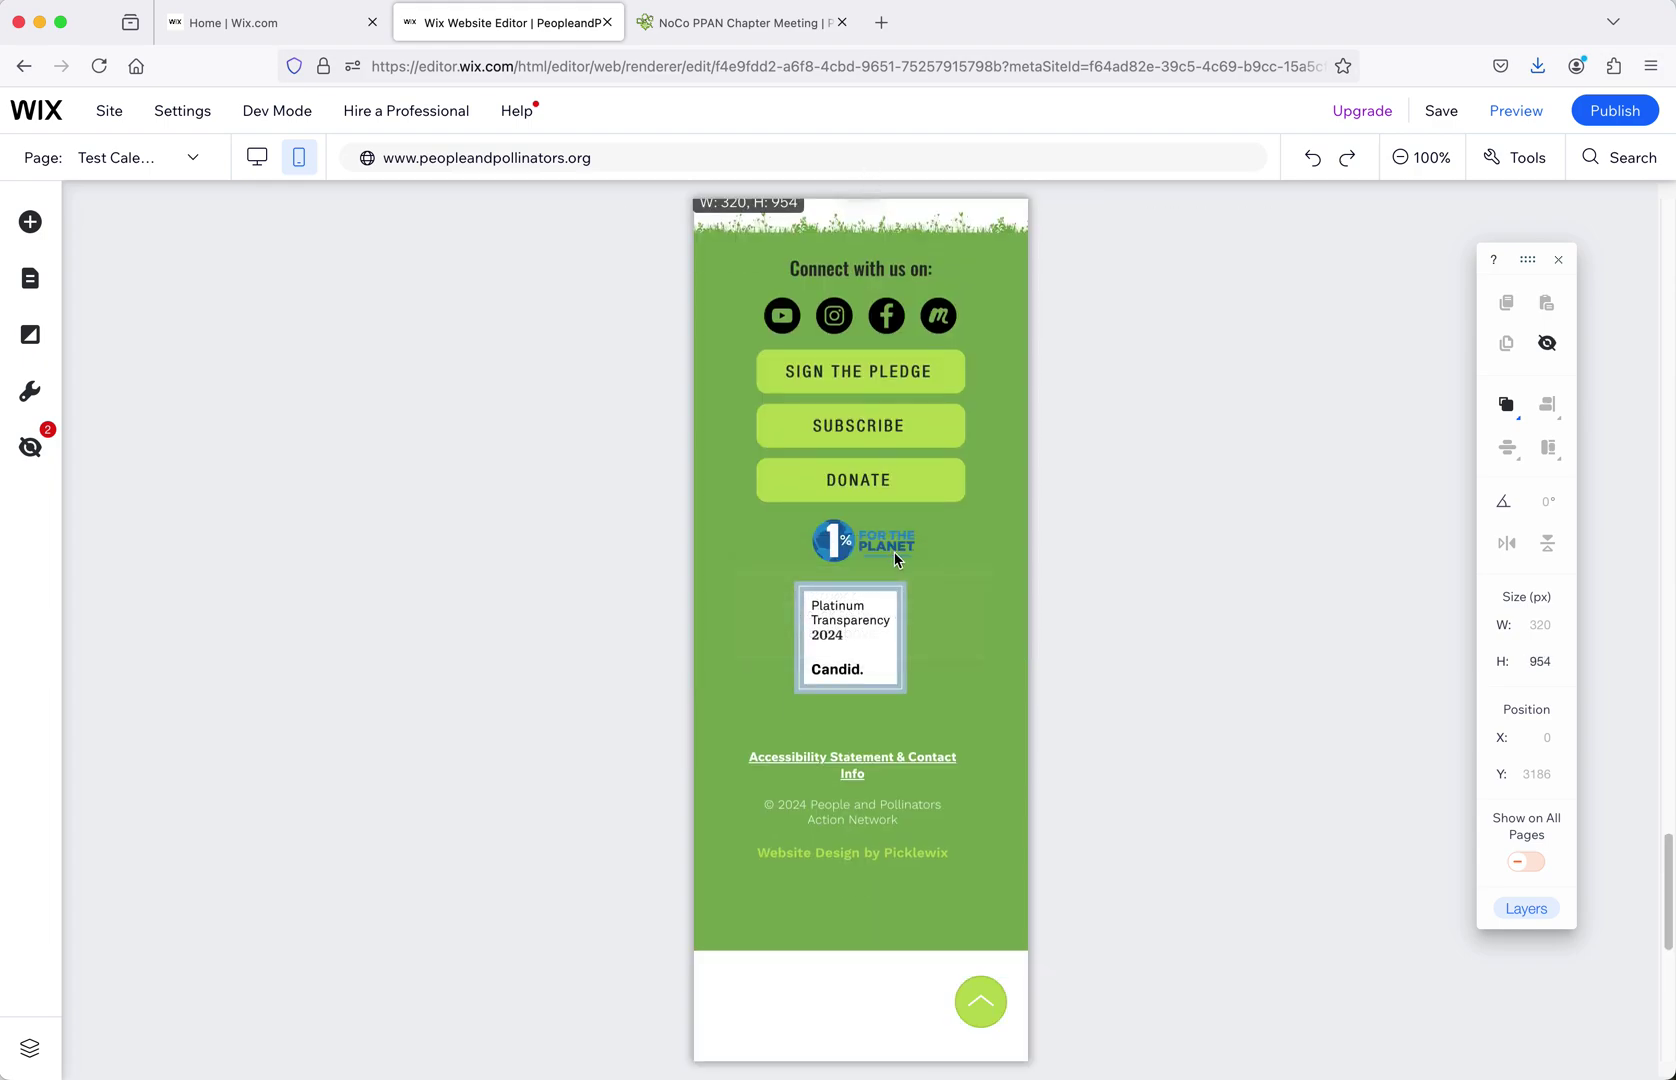
# - Trim the bottom of the event cards section, then return to the desktop layout
pyautogui.scroll(8, 896, 560)
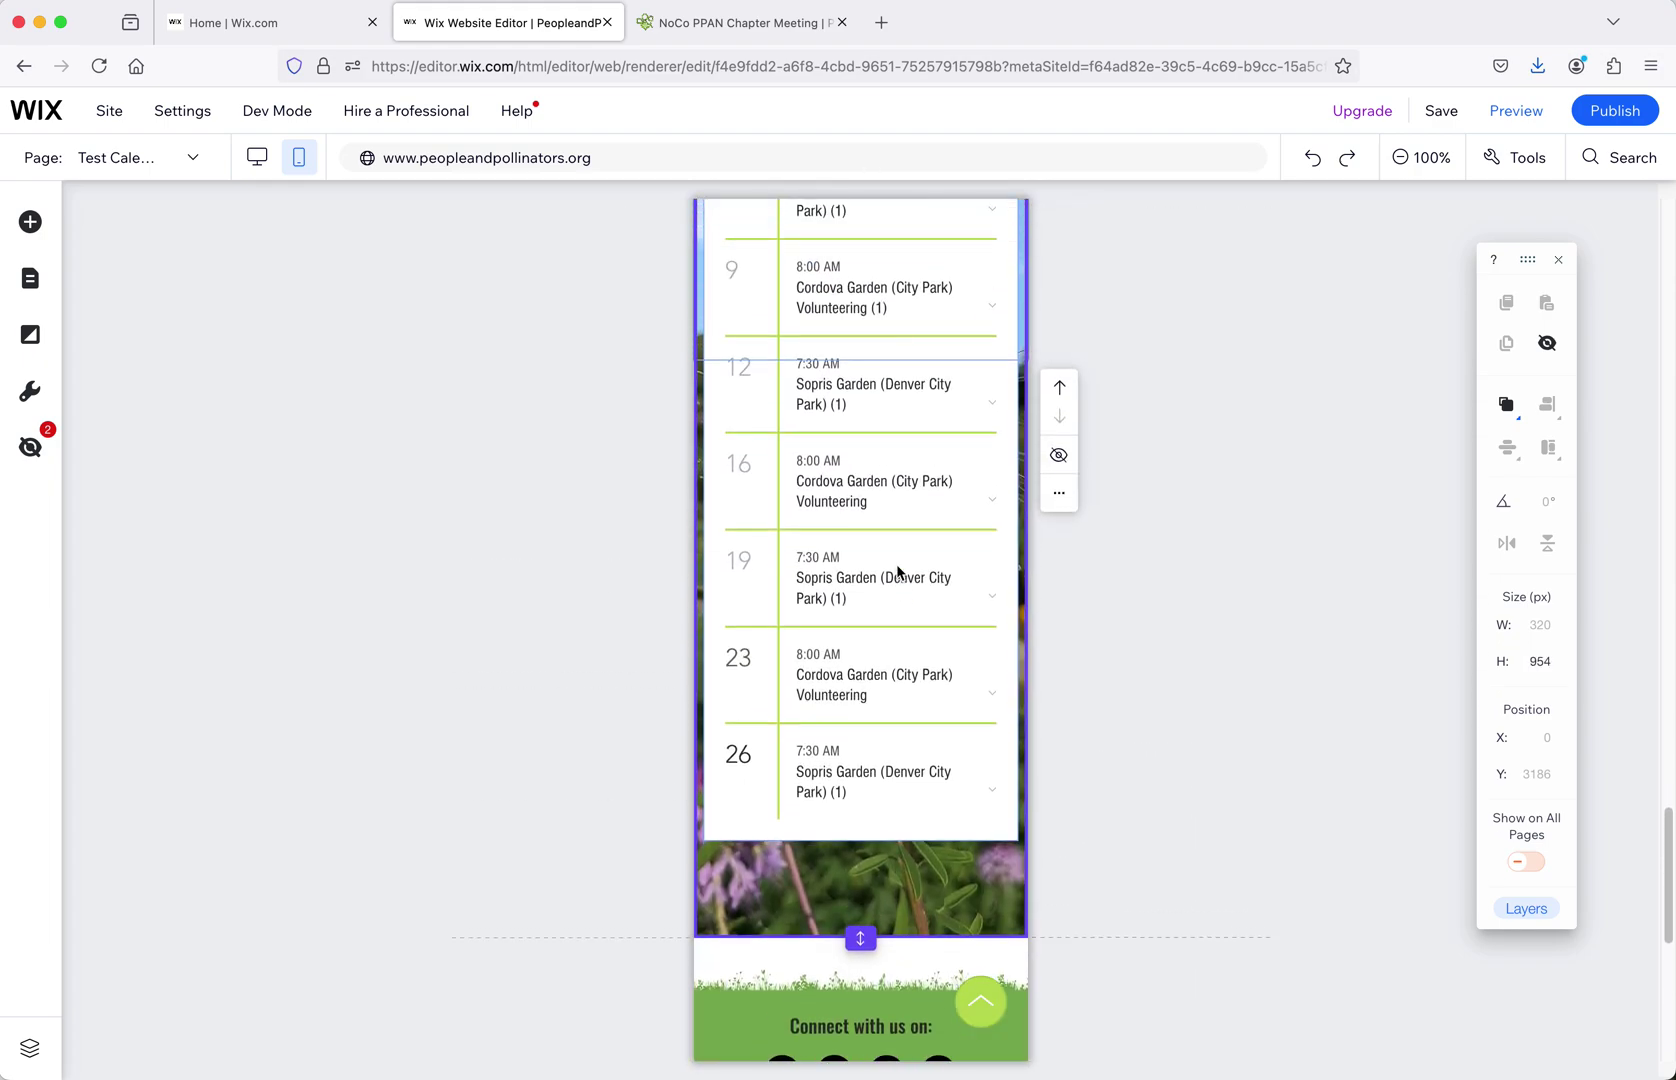
pyautogui.scroll(7, 897, 572)
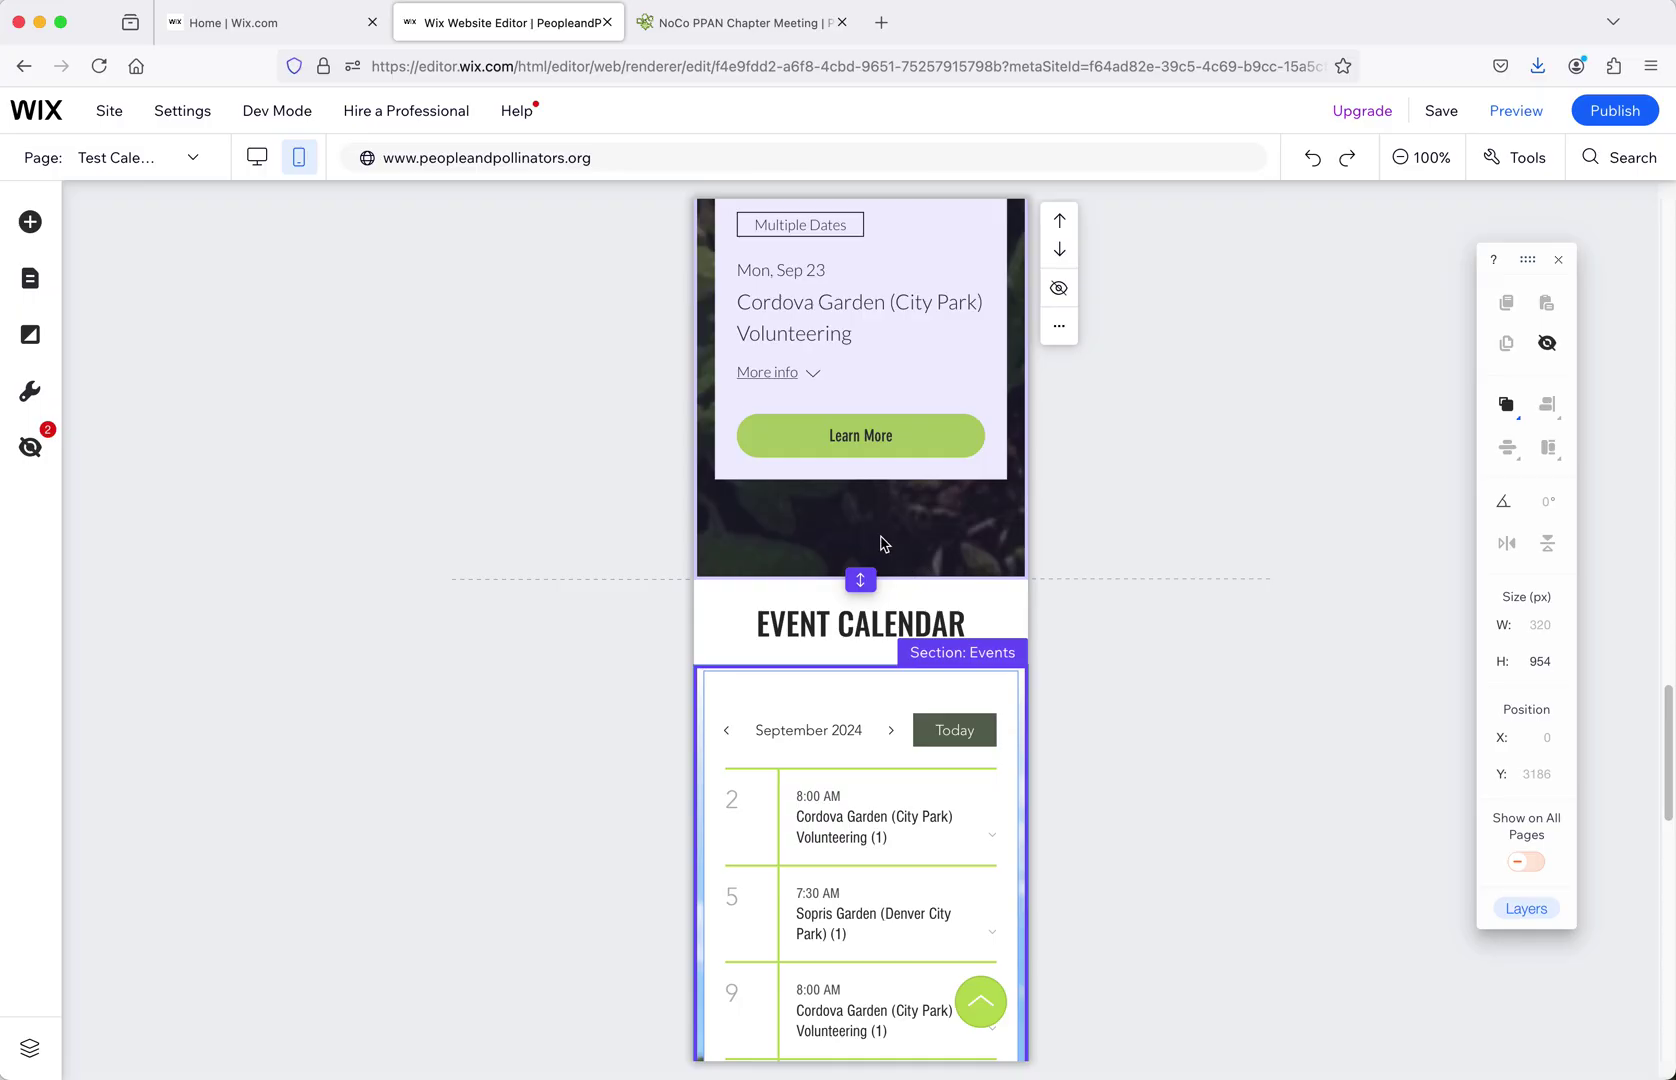
pyautogui.click(880, 582)
pyautogui.moveTo(880, 582); pyautogui.dragTo(880, 555)
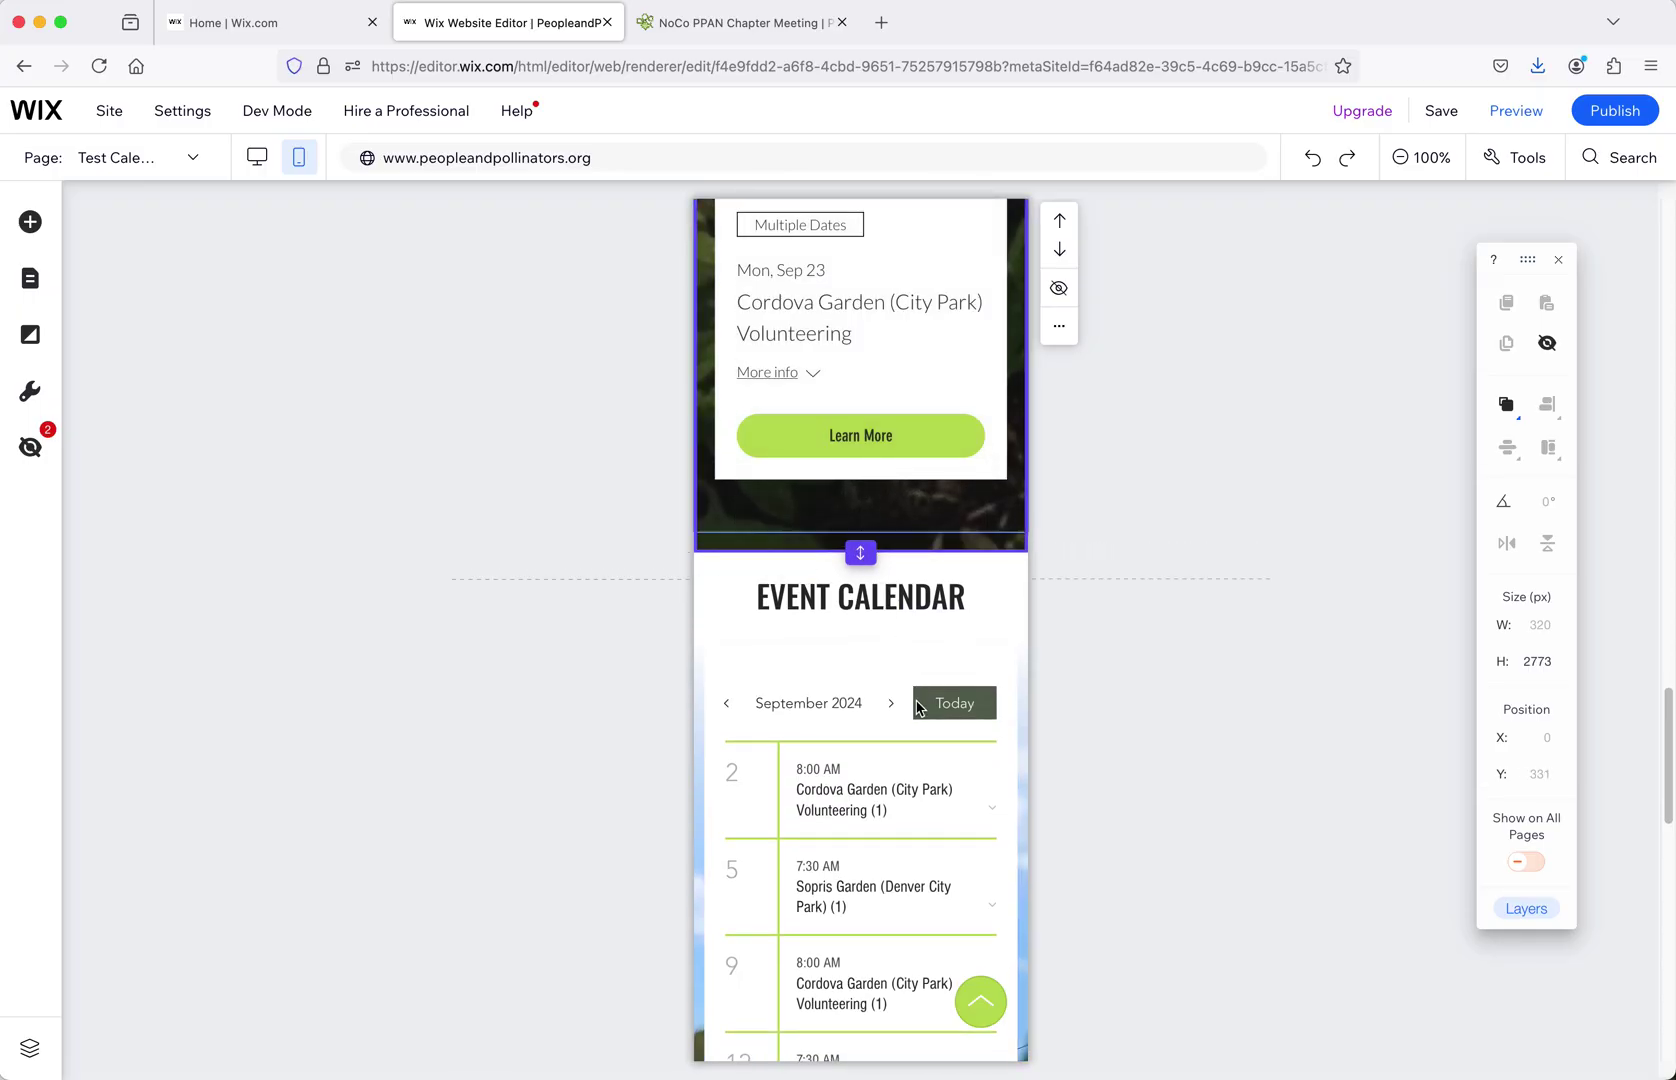
pyautogui.scroll(-2, 900, 776)
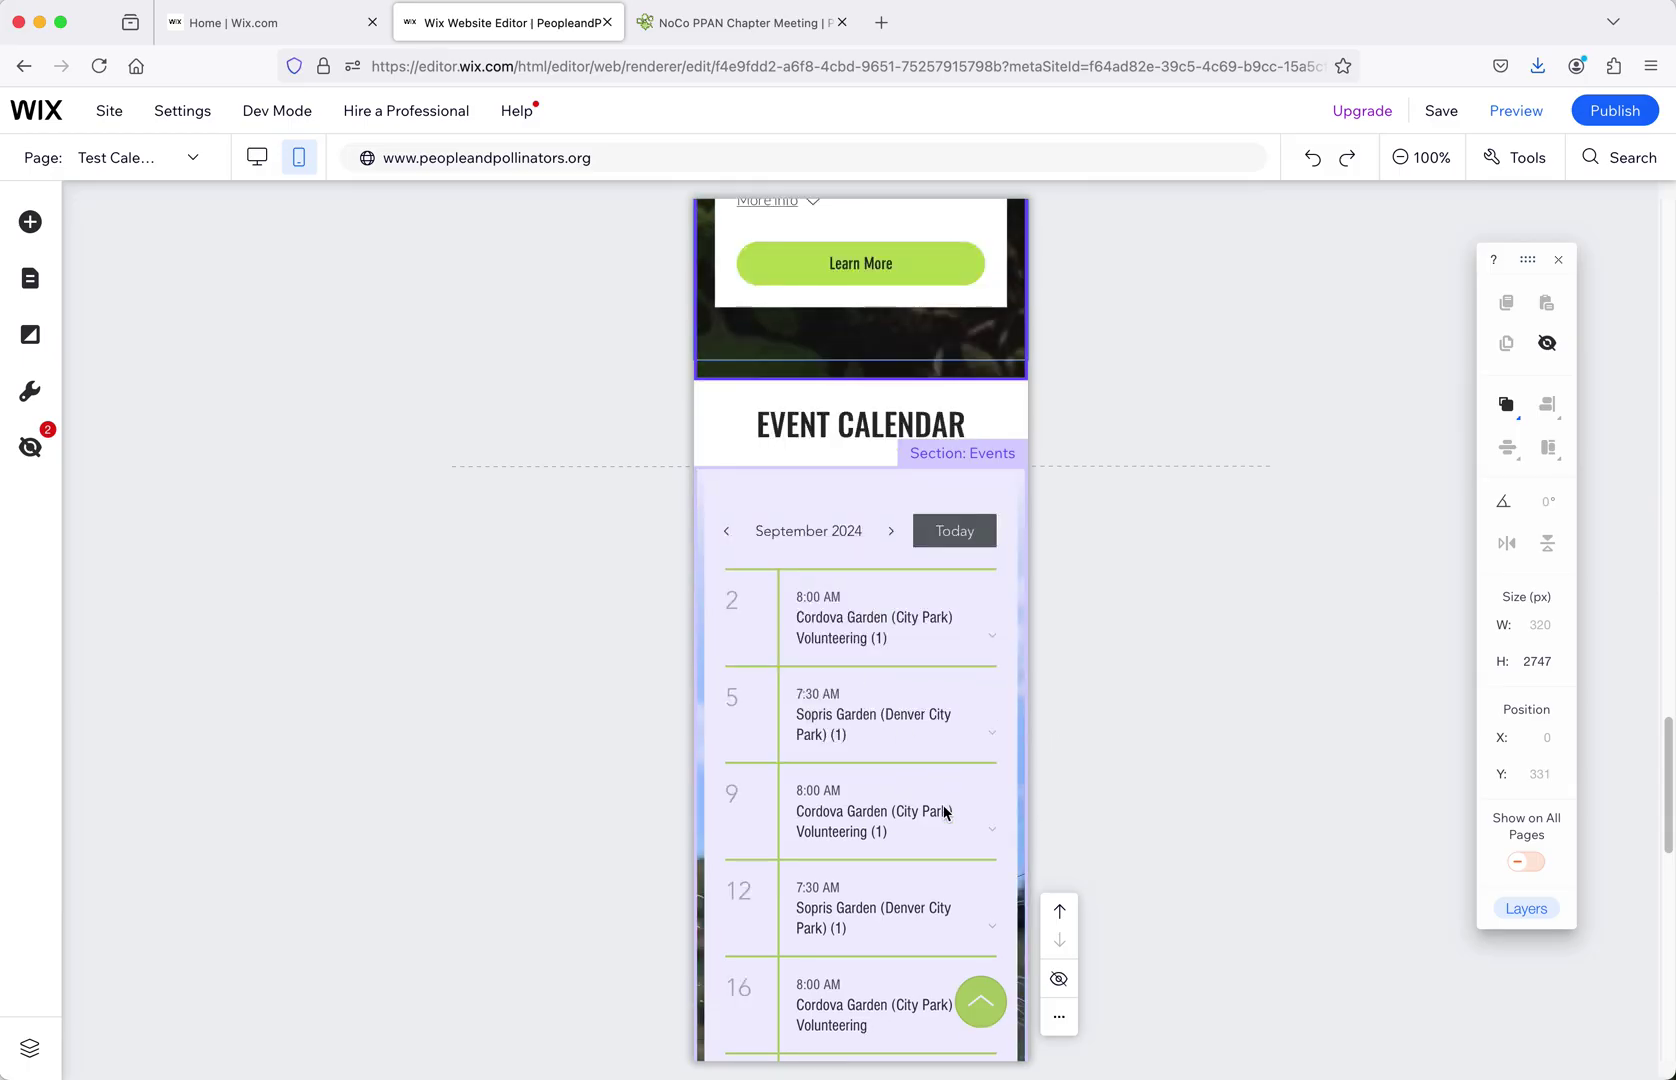
pyautogui.scroll(20, 944, 812)
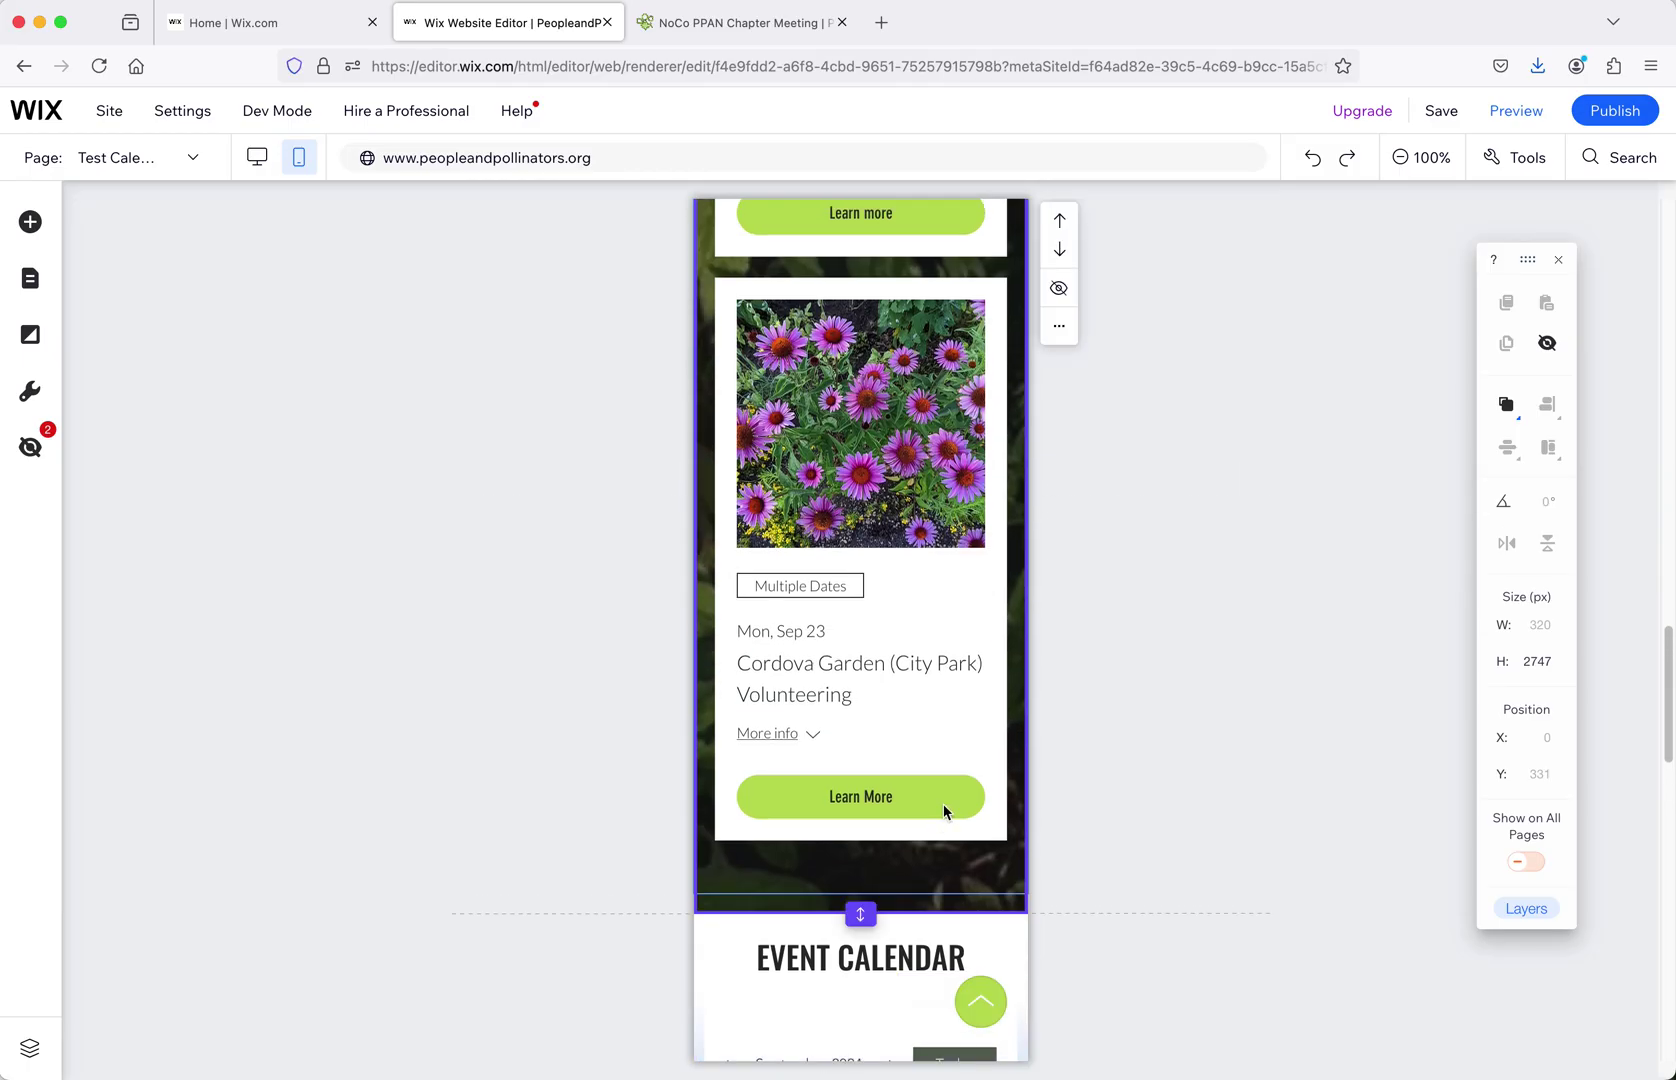
pyautogui.scroll(5, 944, 812)
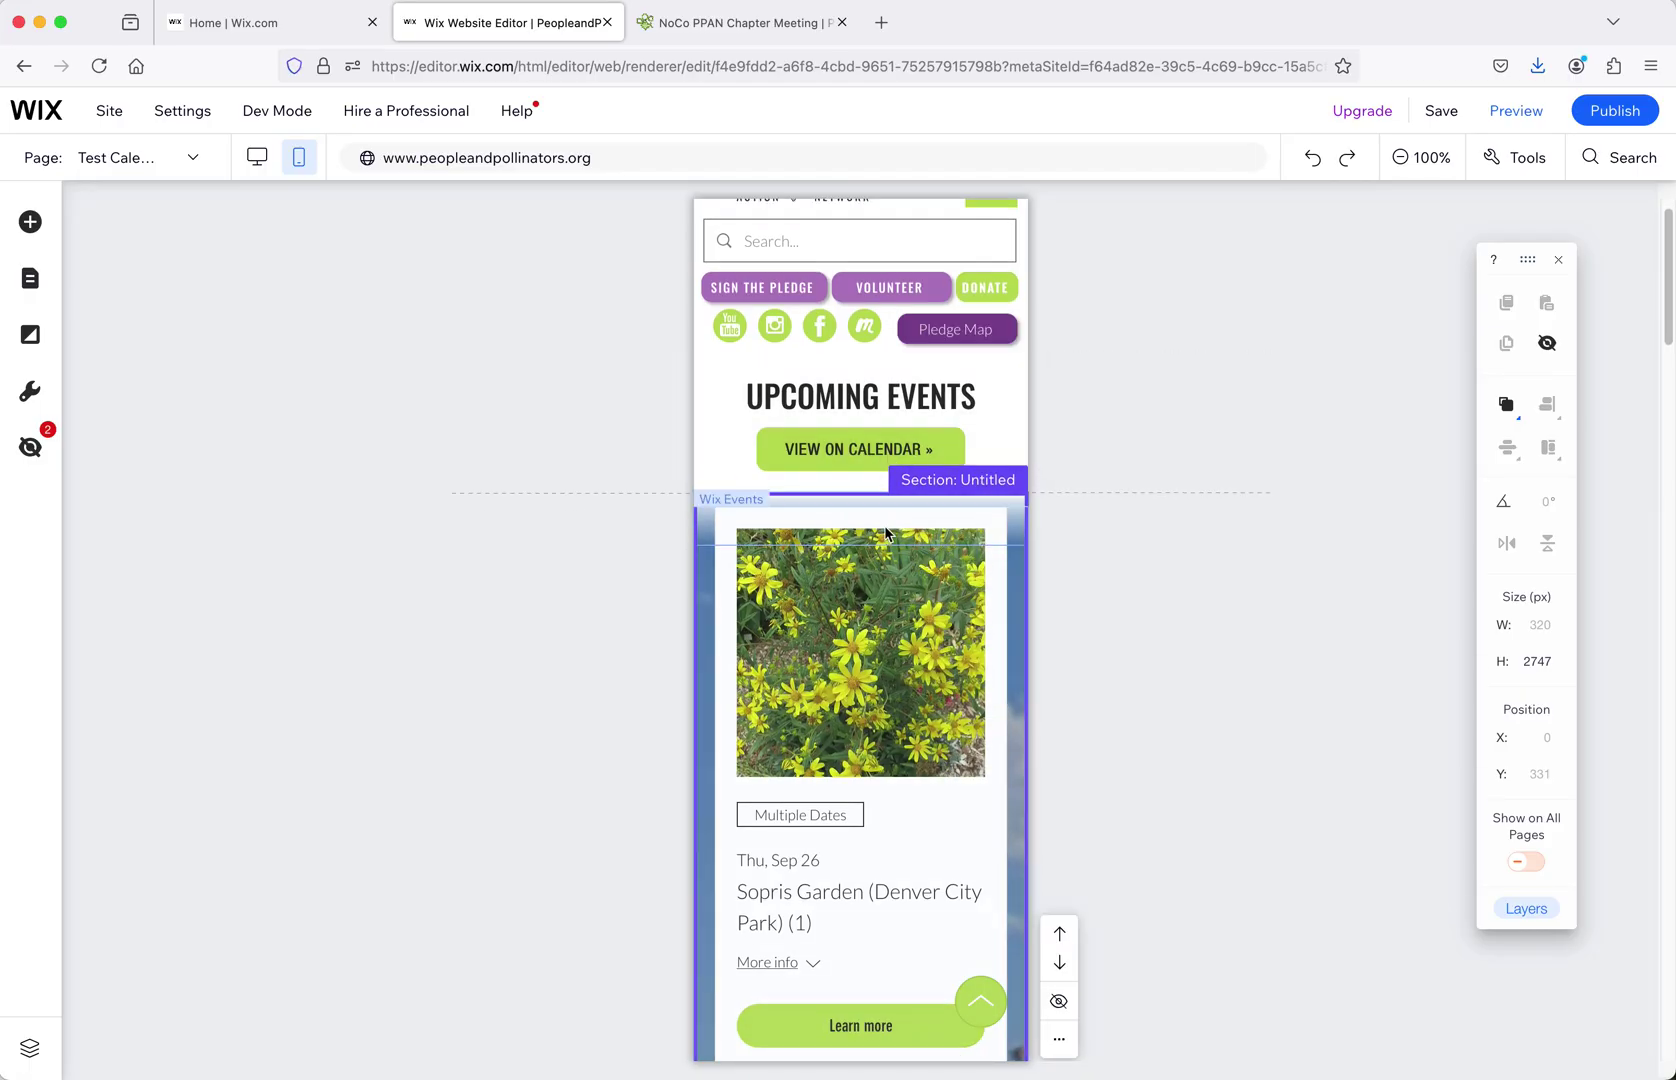
pyautogui.click(430, 265)
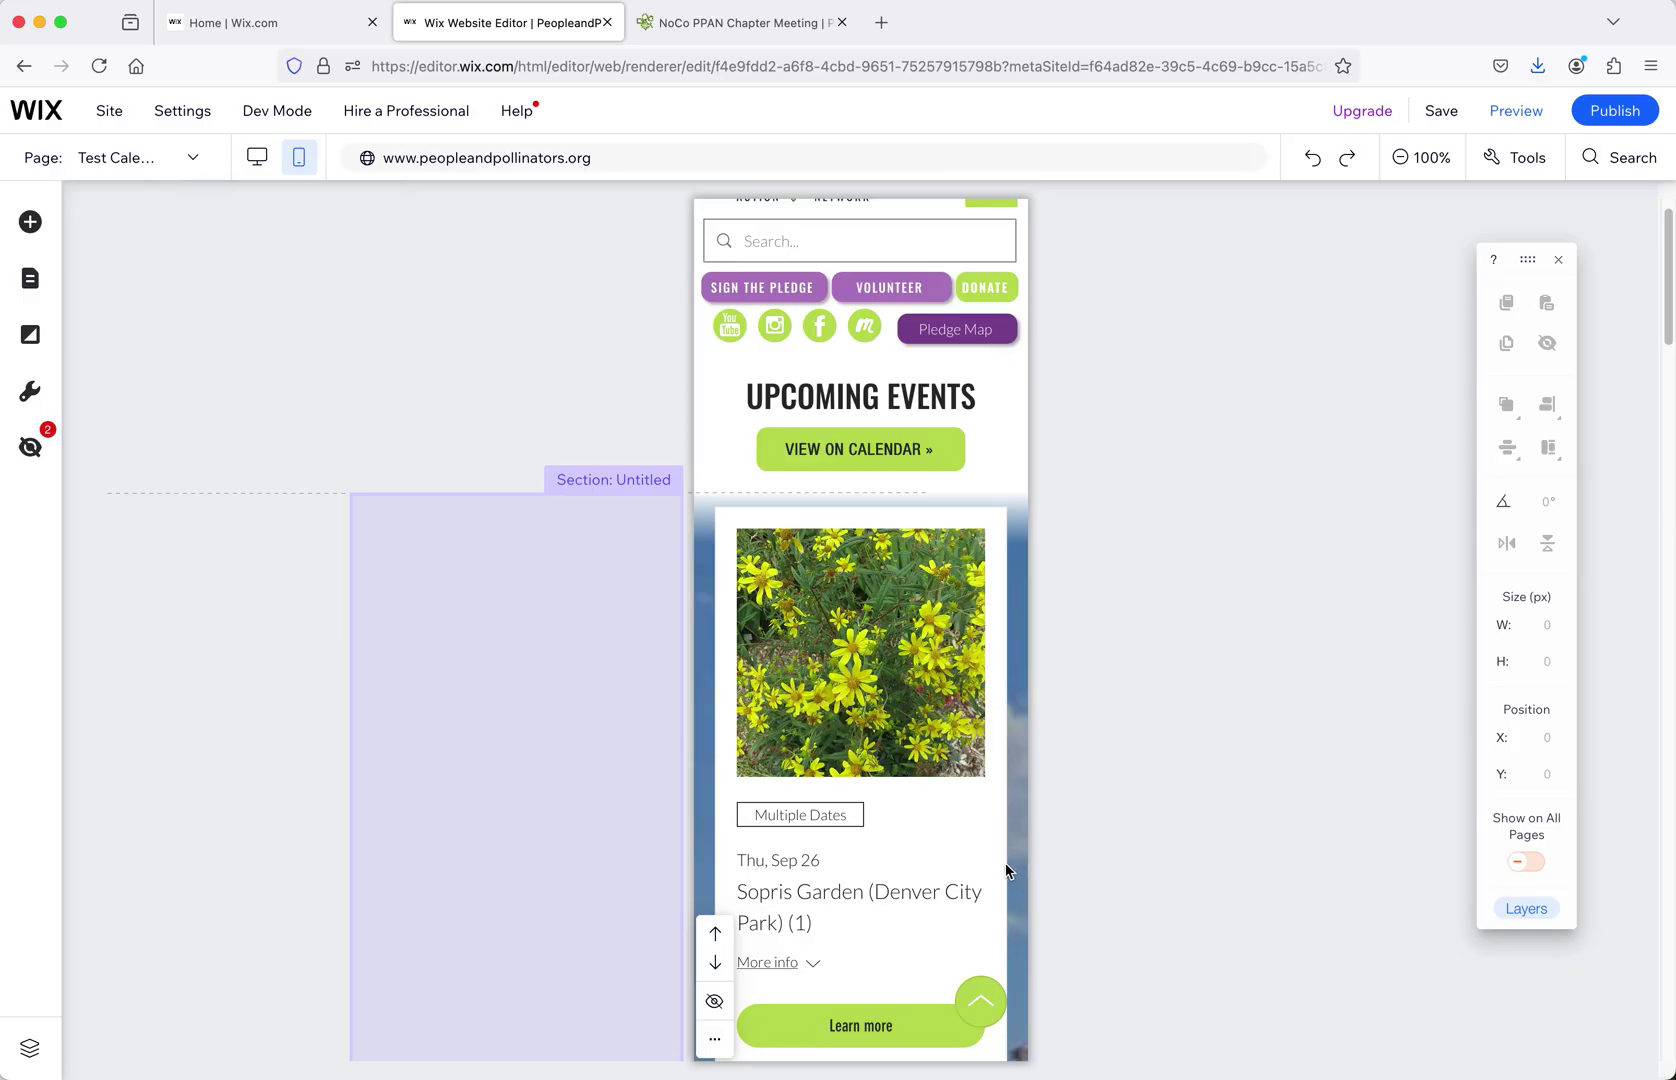
pyautogui.scroll(-3, 980, 820)
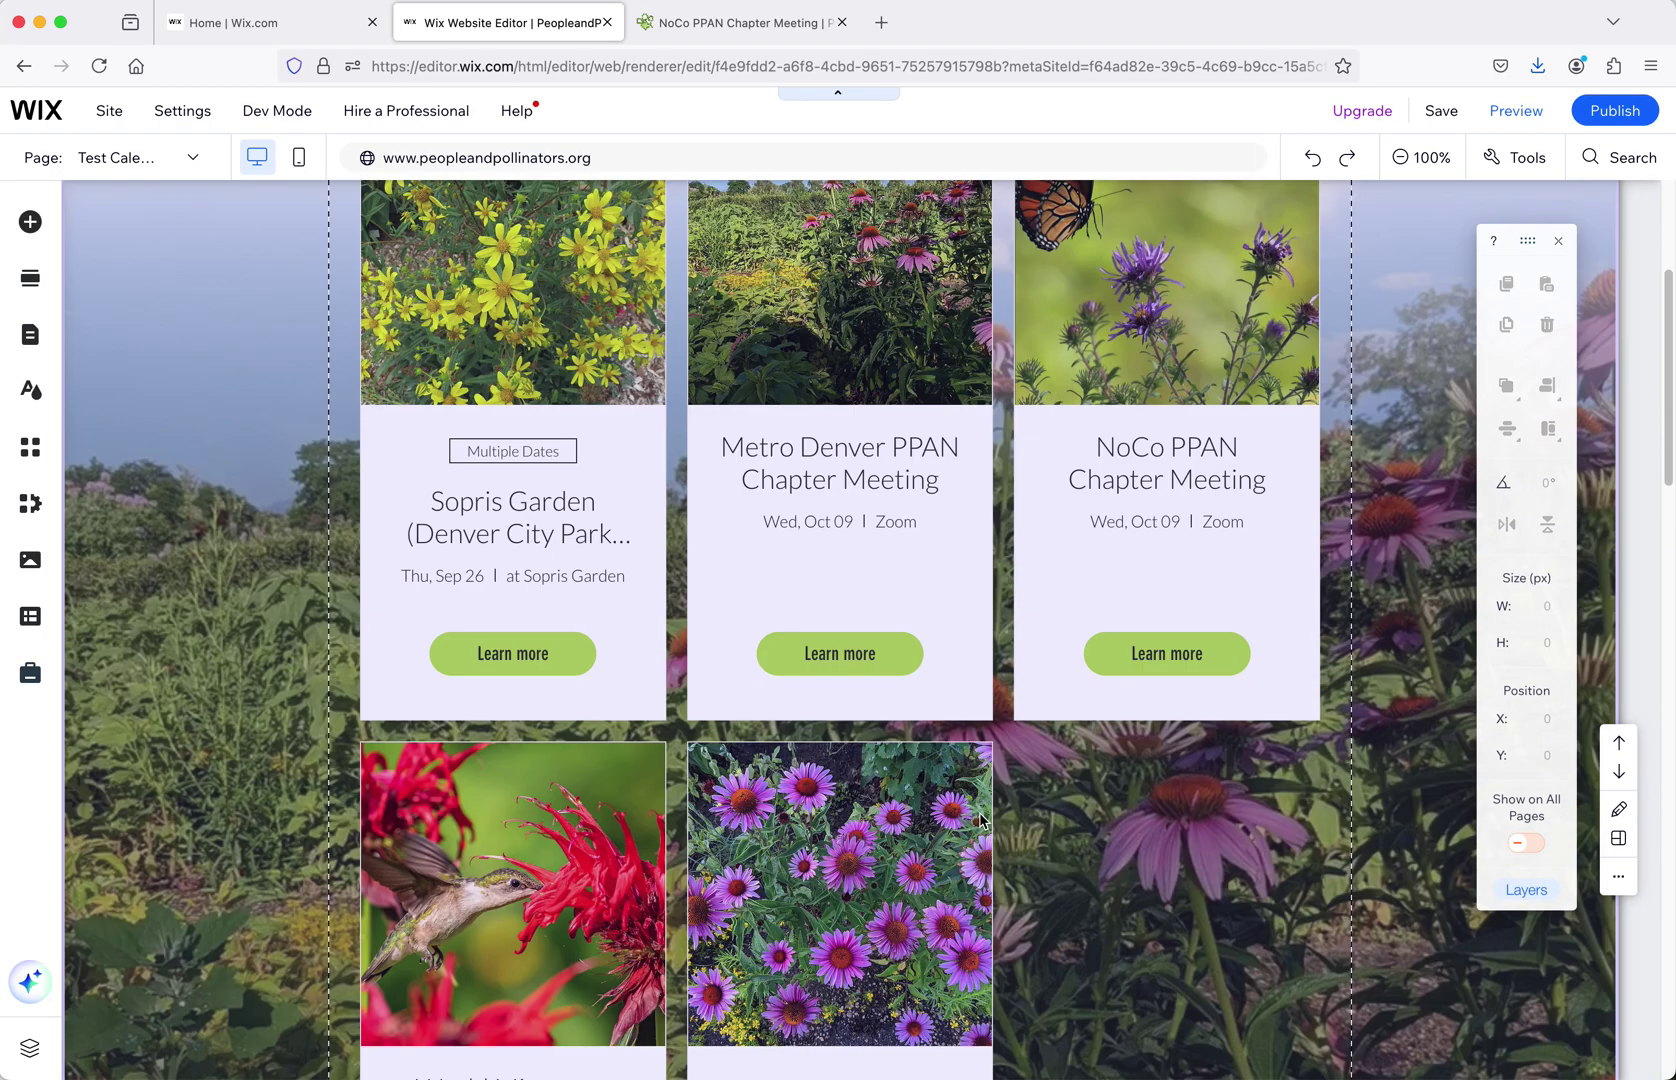
pyautogui.scroll(3, 1000, 816)
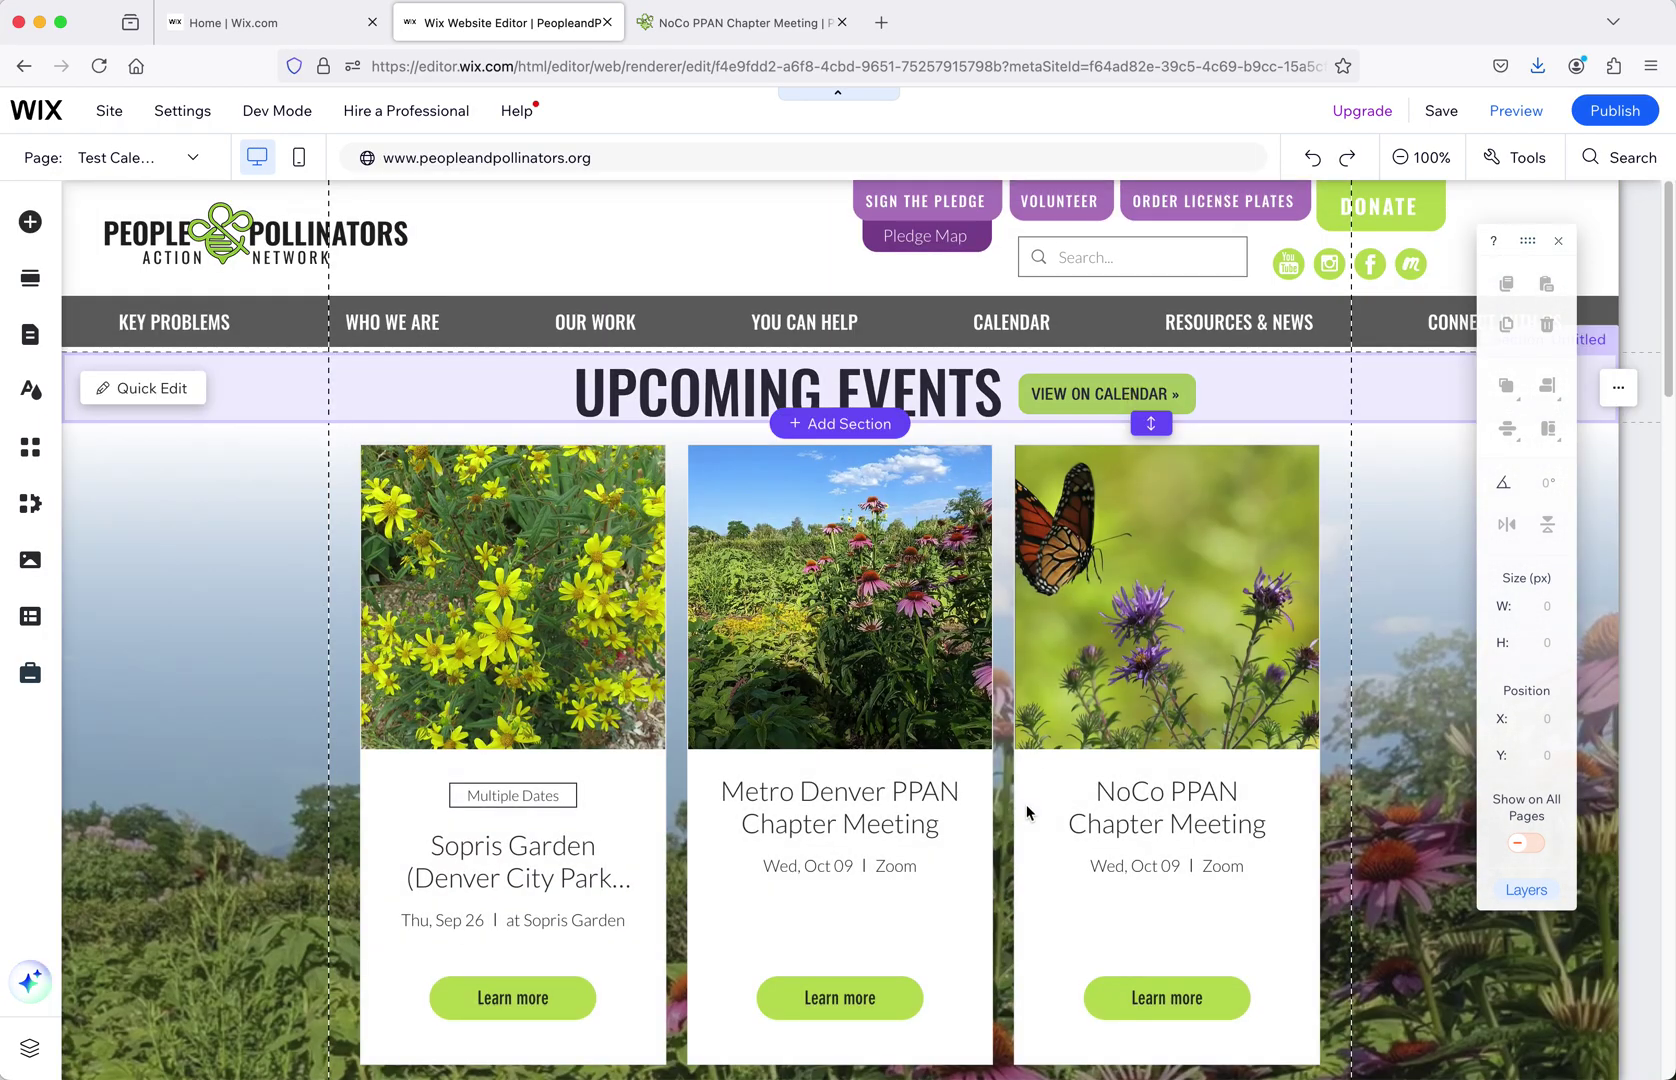
pyautogui.scroll(-10, 1027, 812)
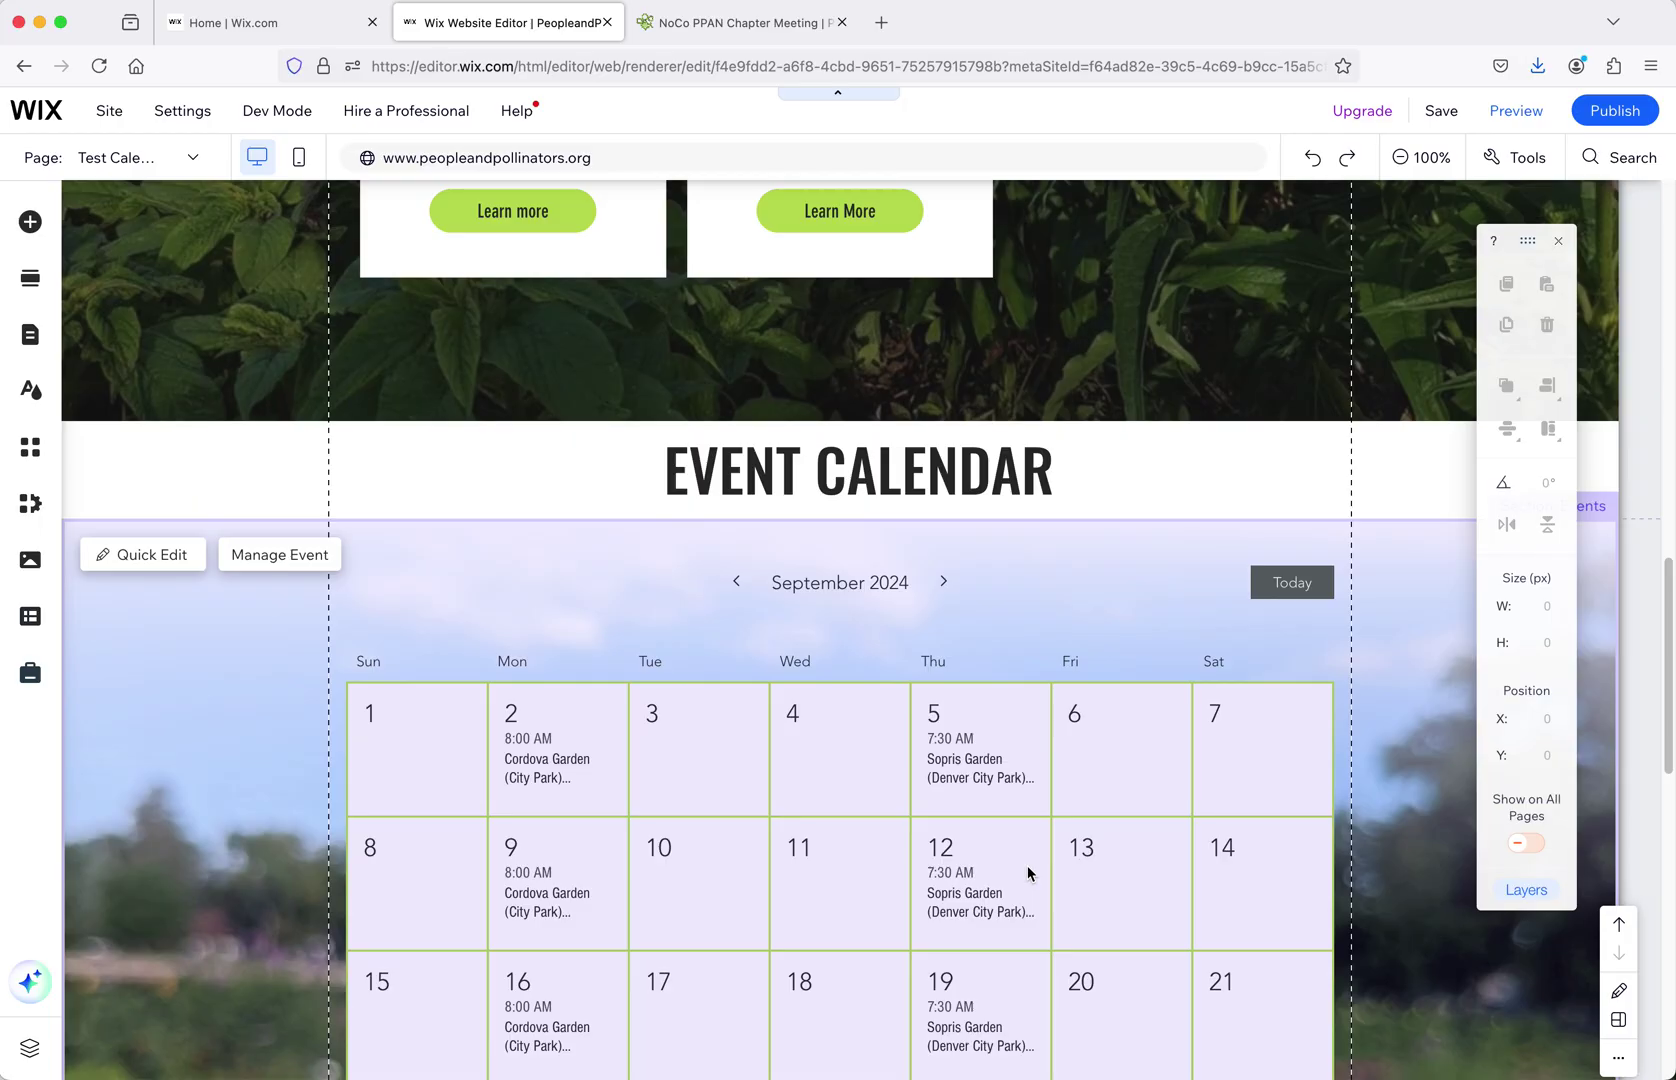
pyautogui.scroll(15, 1027, 873)
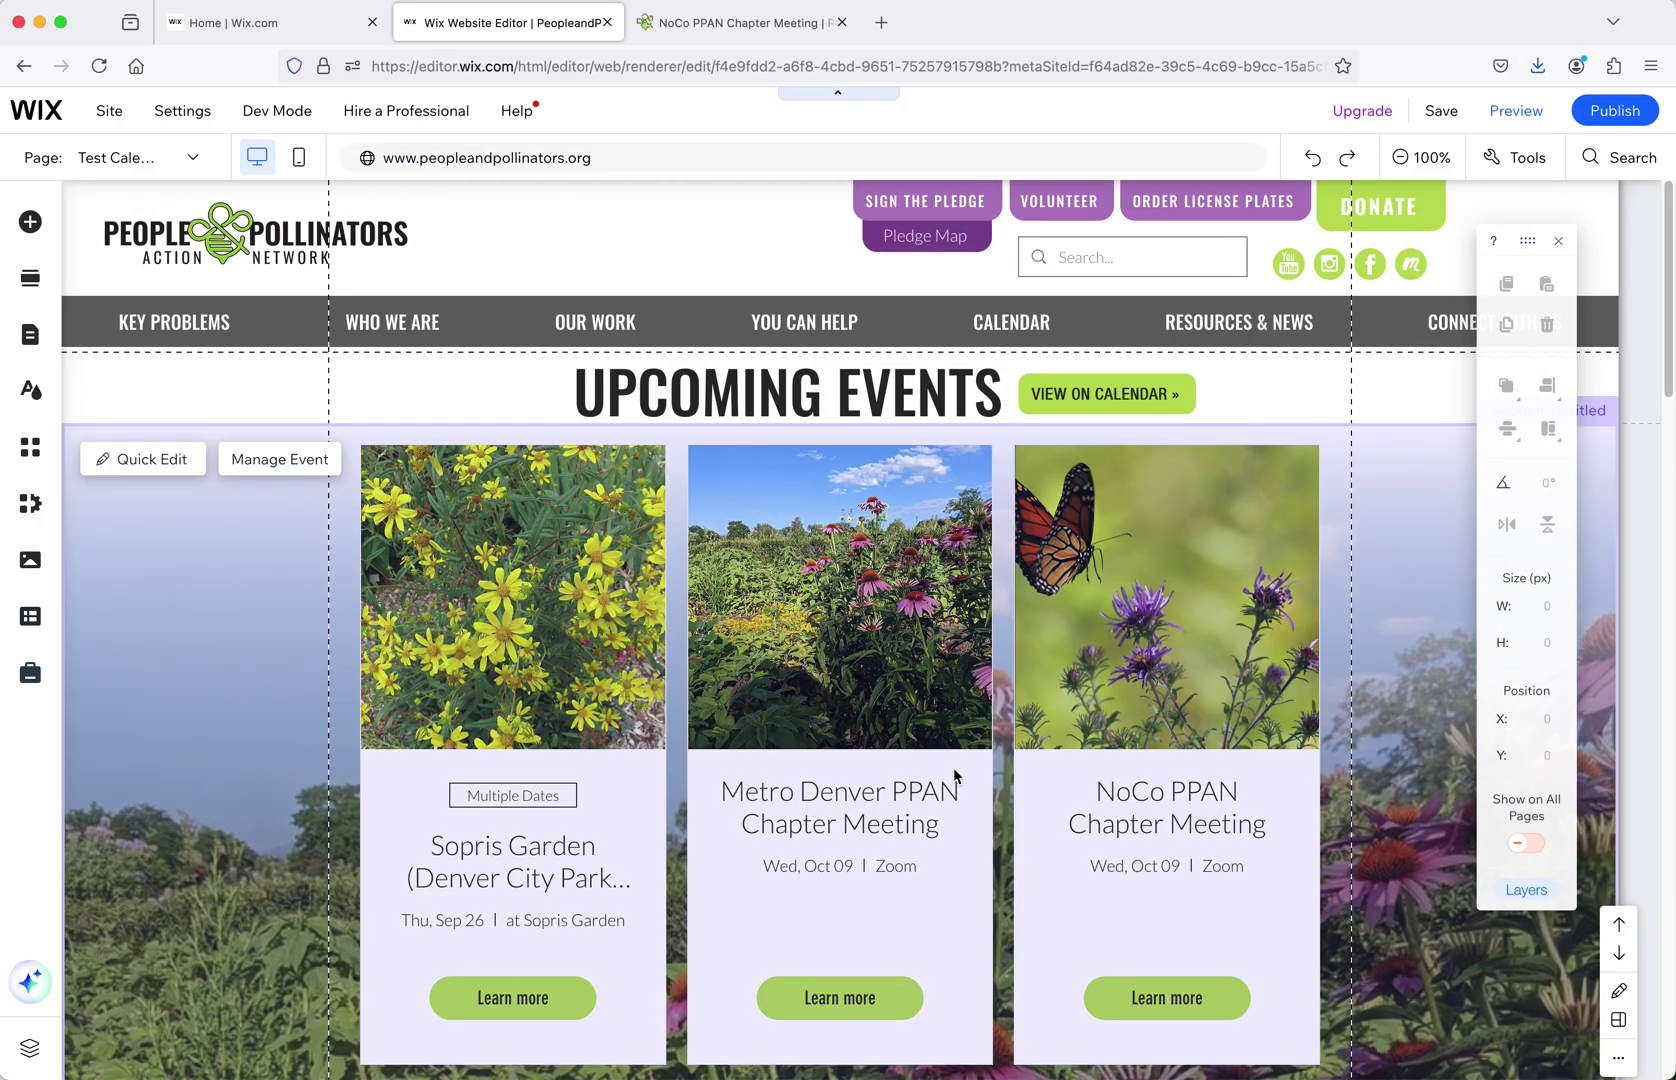
pyautogui.click(966, 645)
pyautogui.click(855, 896)
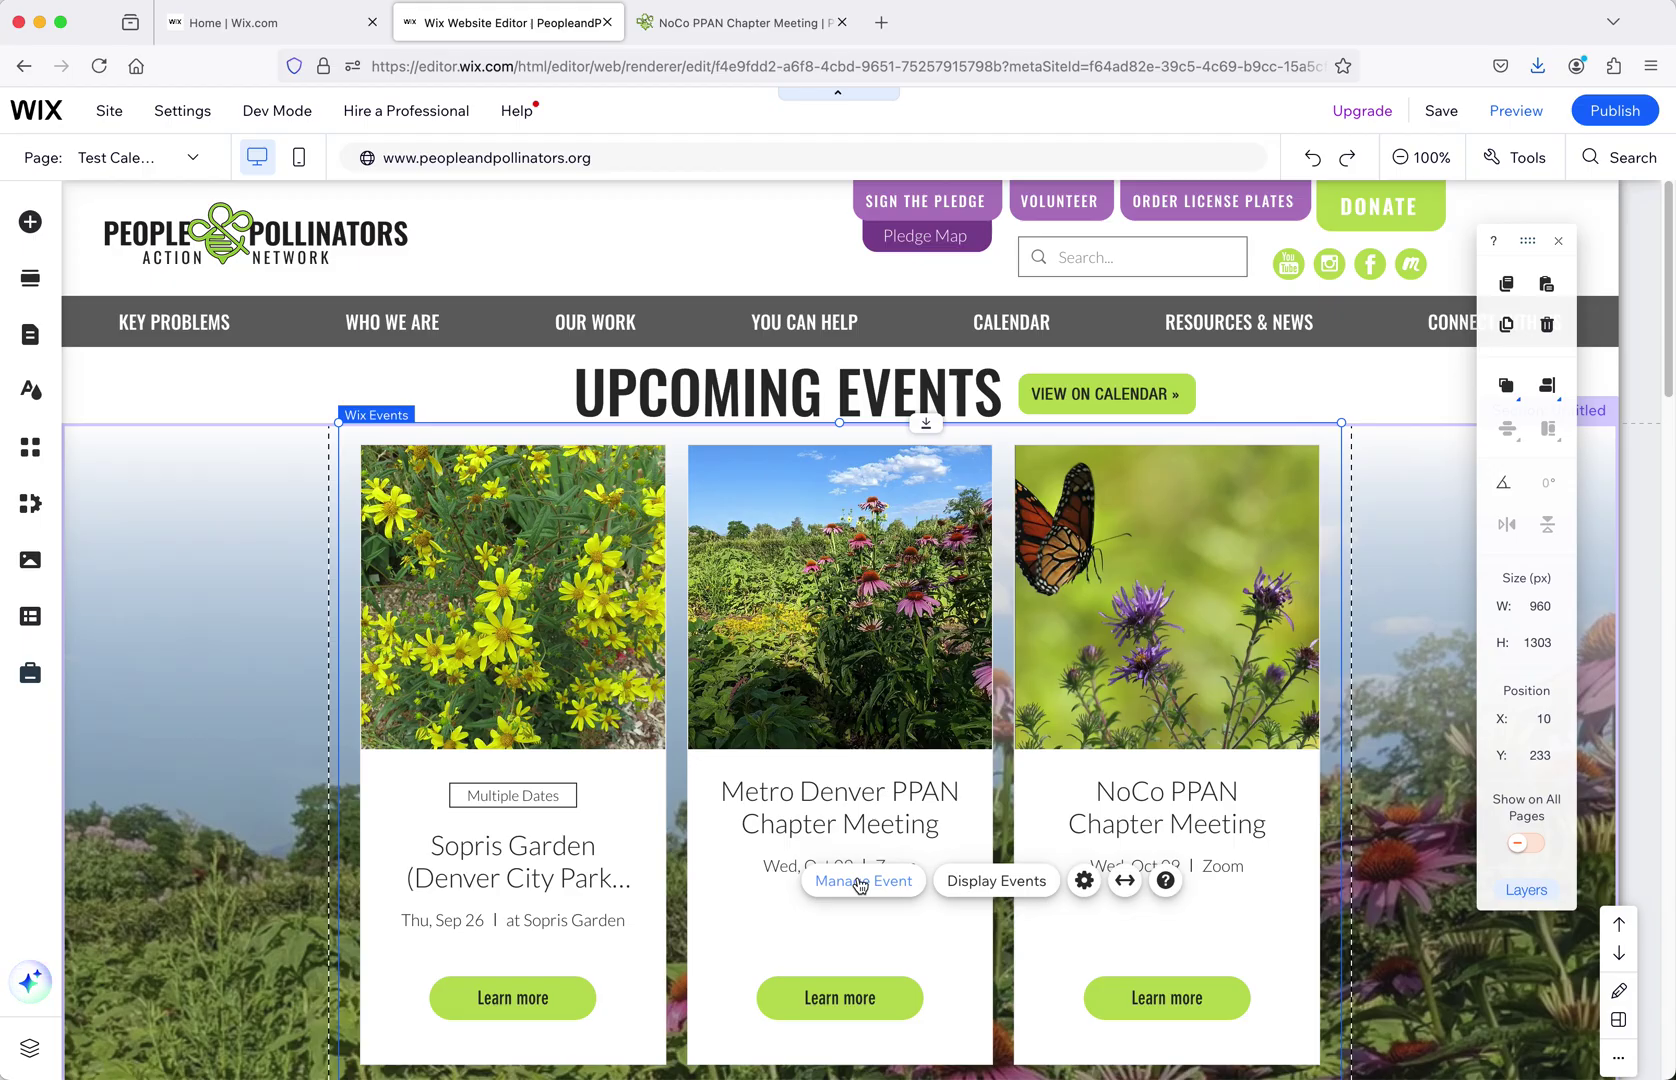
pyautogui.click(731, 30)
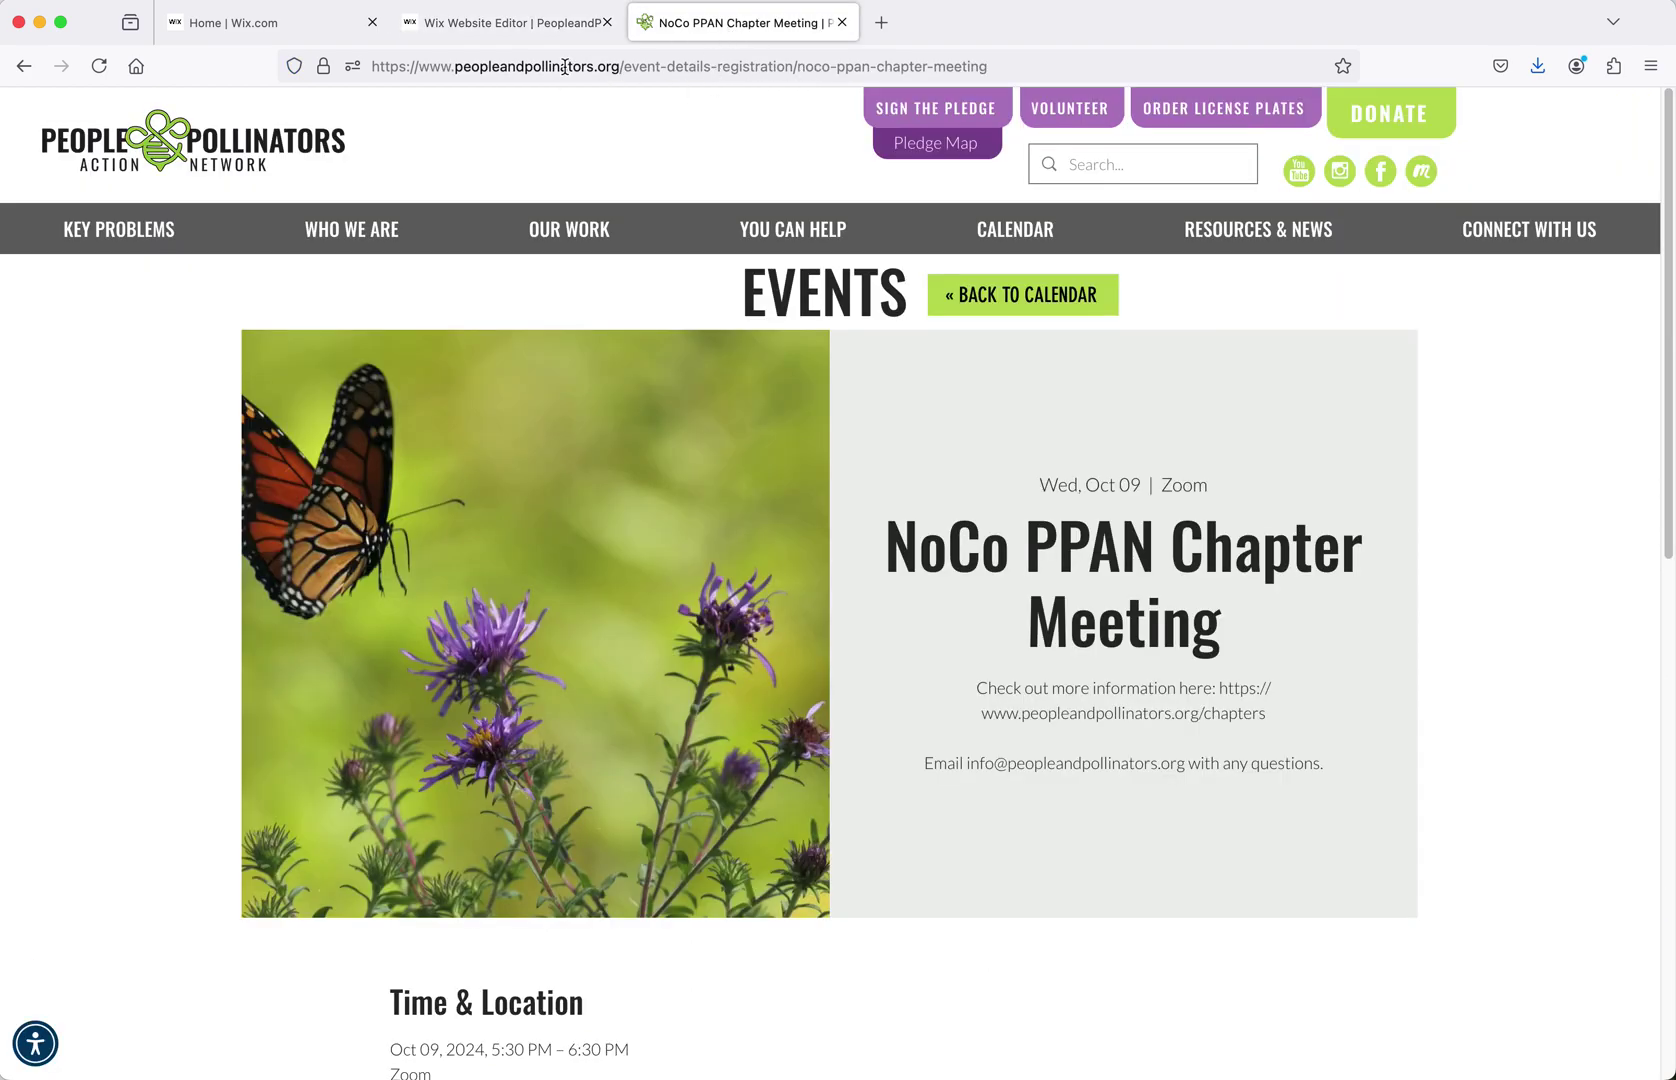
# - Go back to the live Test Calendar Page and reload it
pyautogui.click(24, 66)
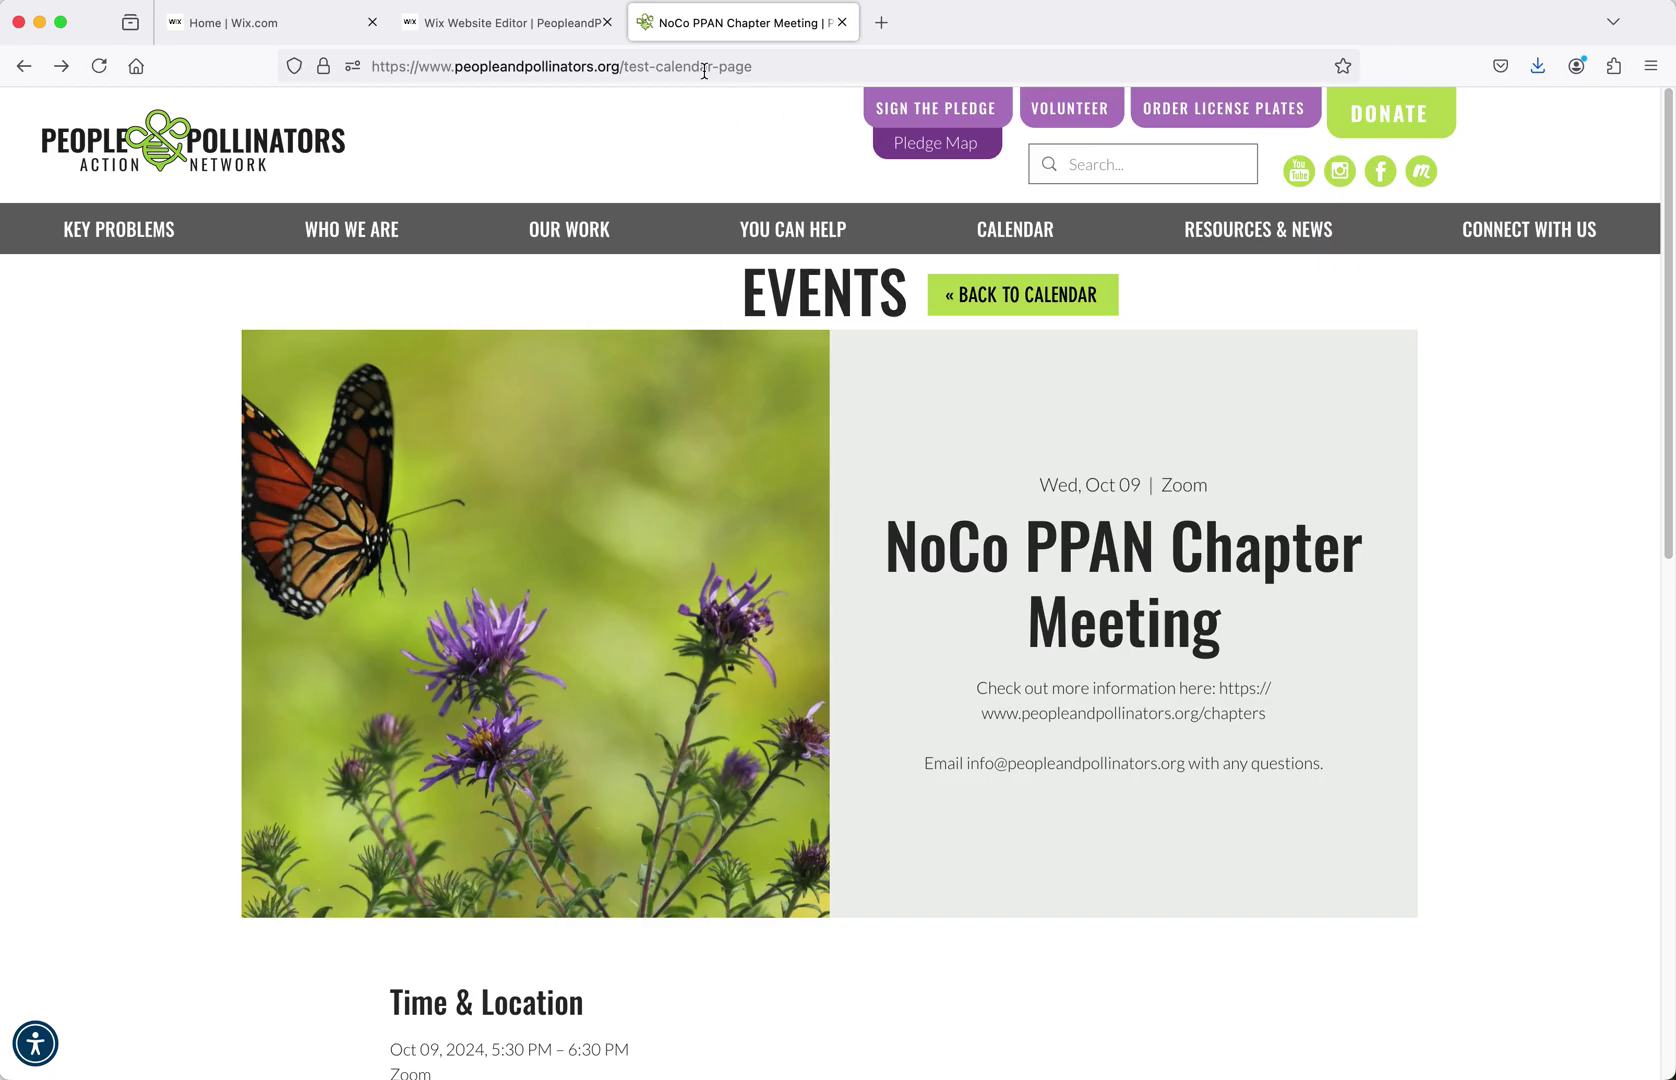
pyautogui.click(770, 66)
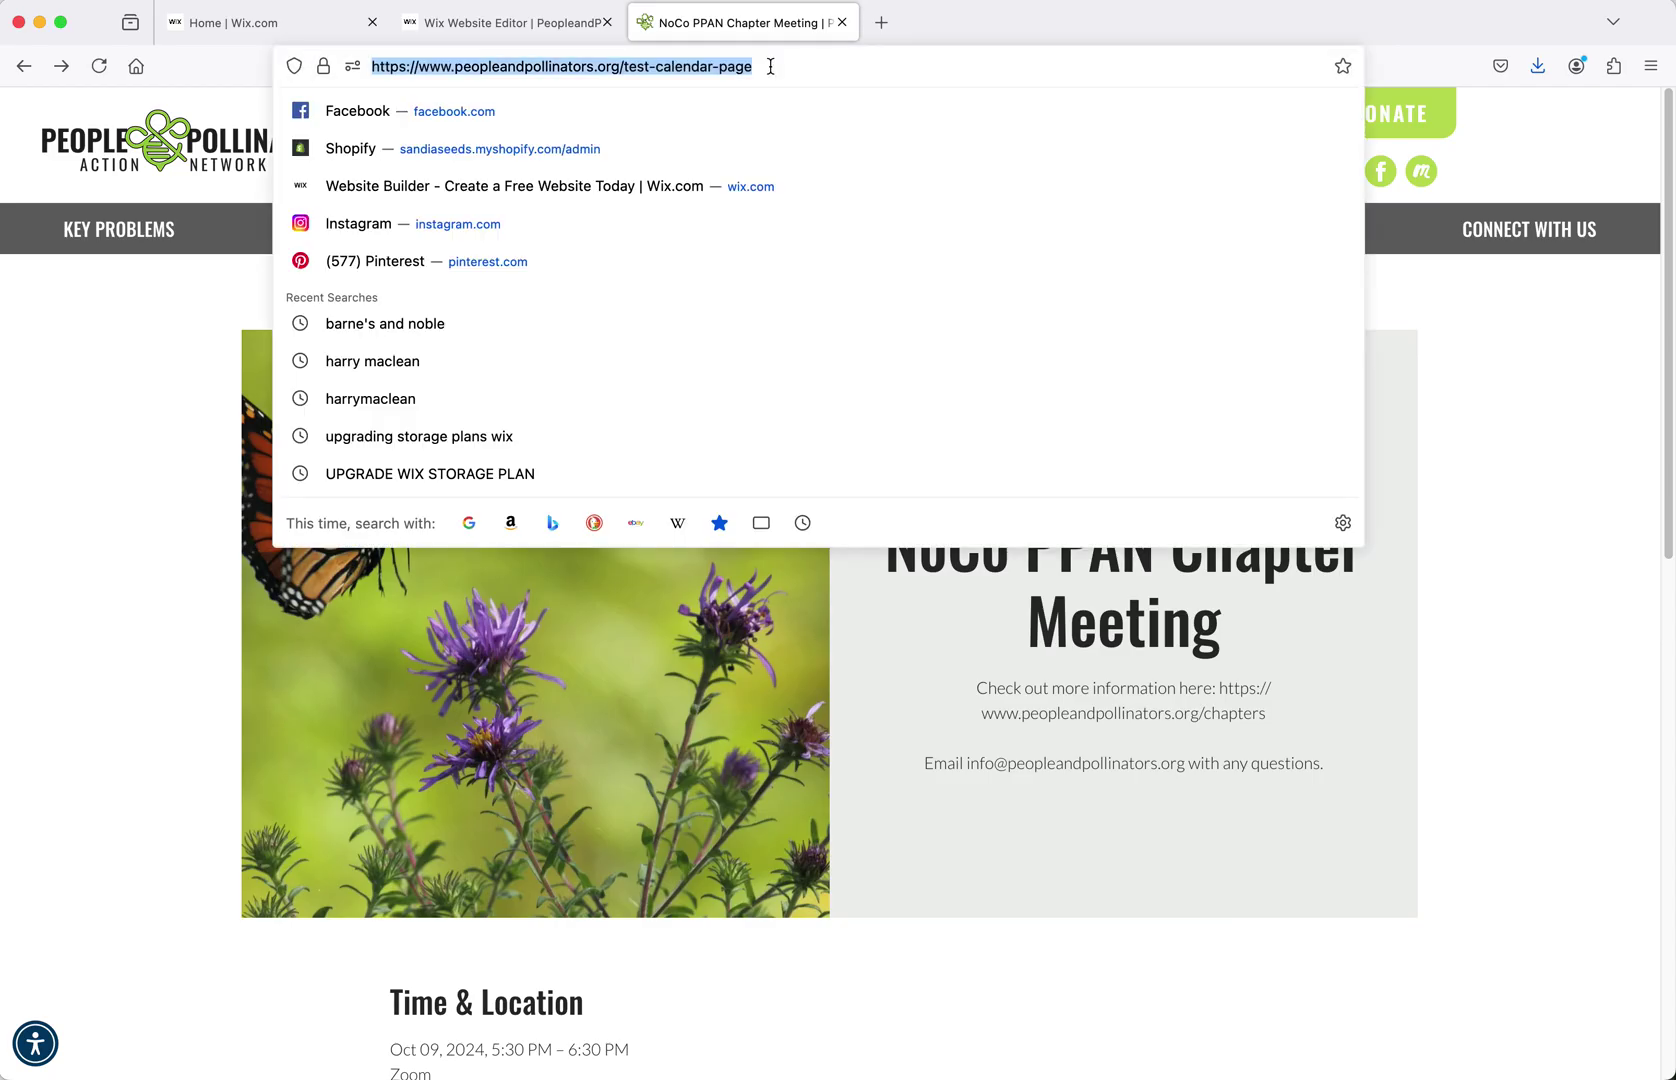
pyautogui.press('Return')
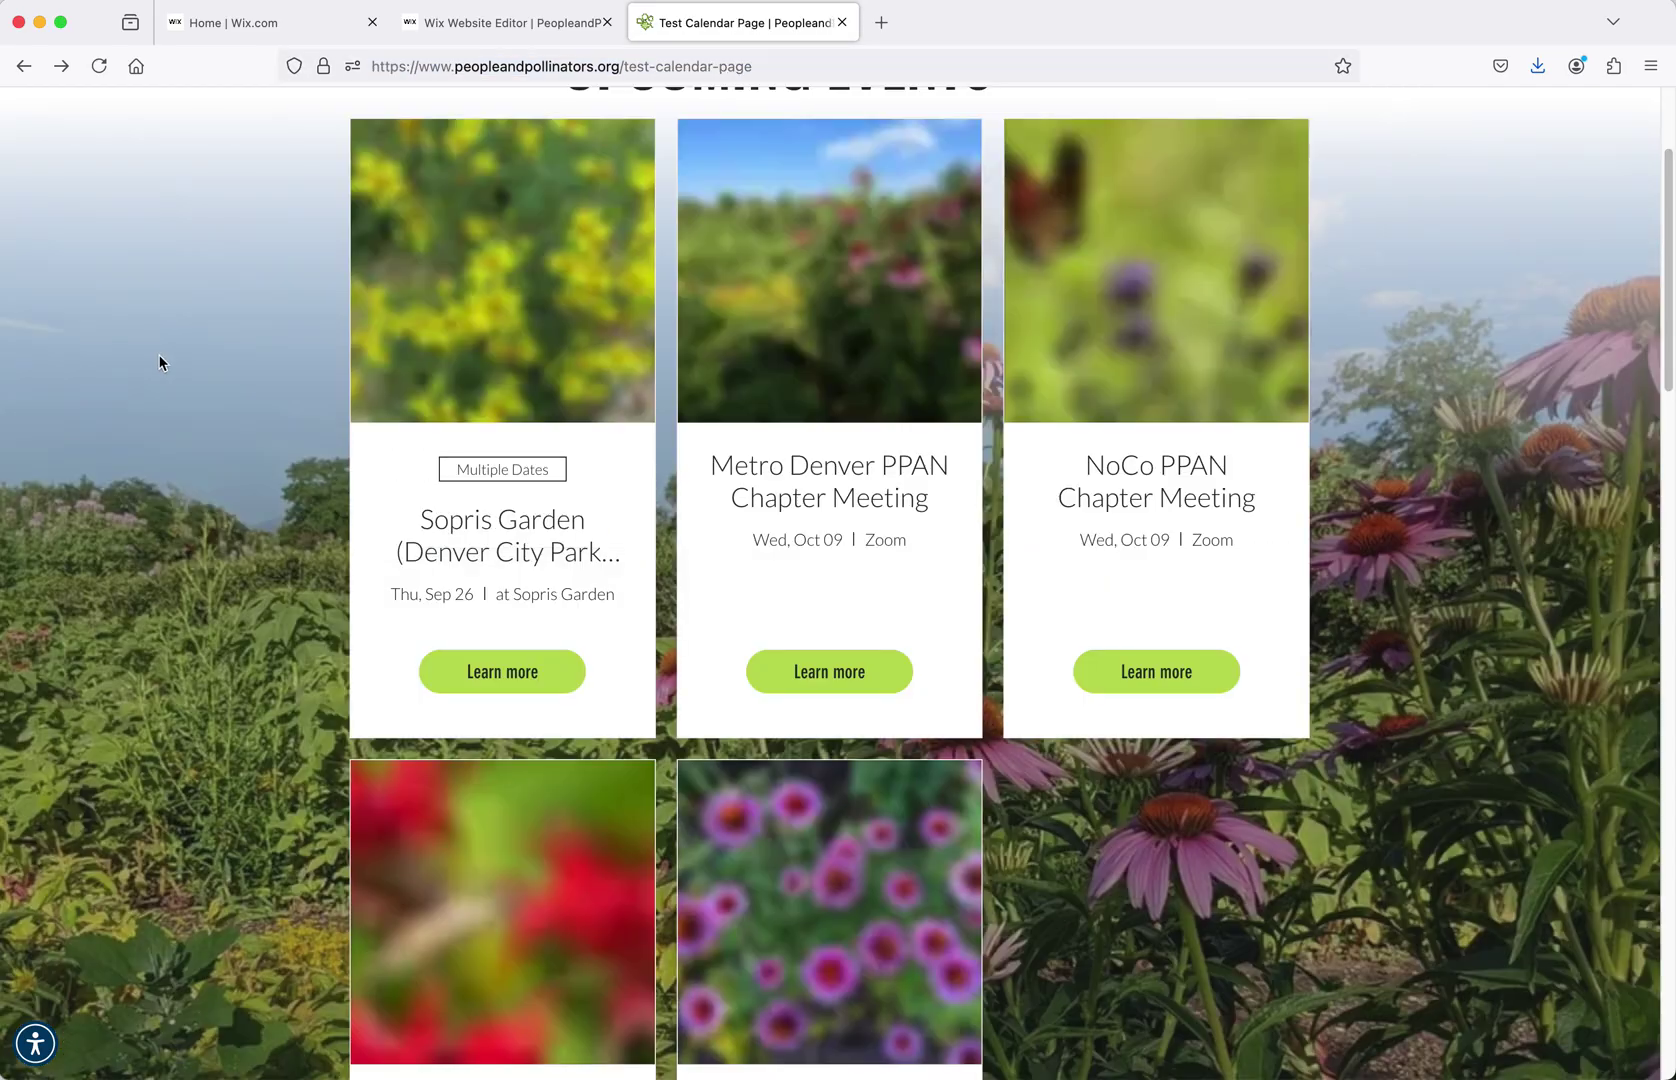